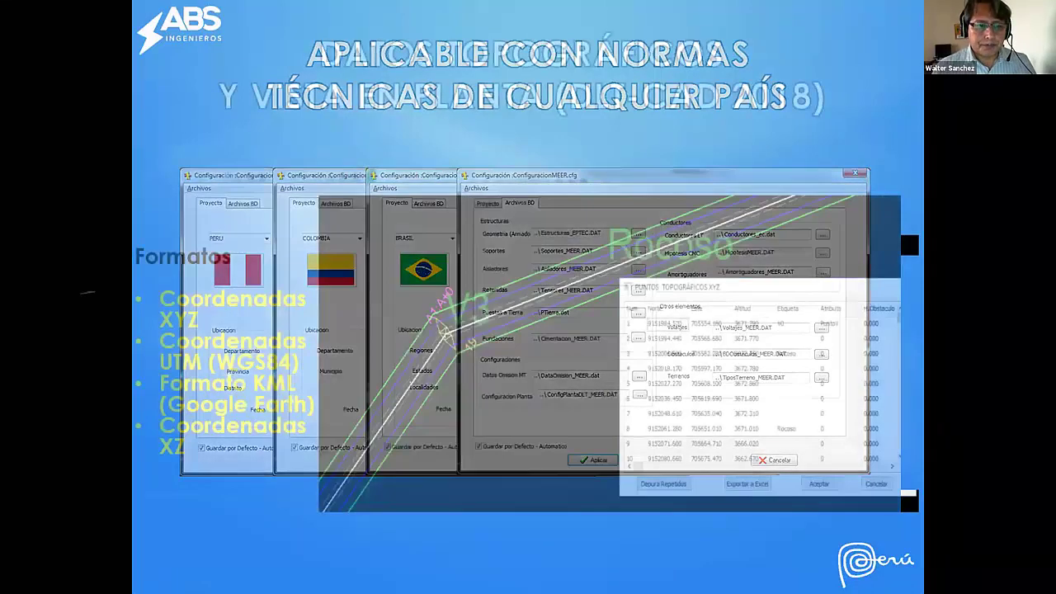
- End the slideshow and bring the PreSEntacion_Academico folder window to the front
{"action": "key", "text": "Escape"}
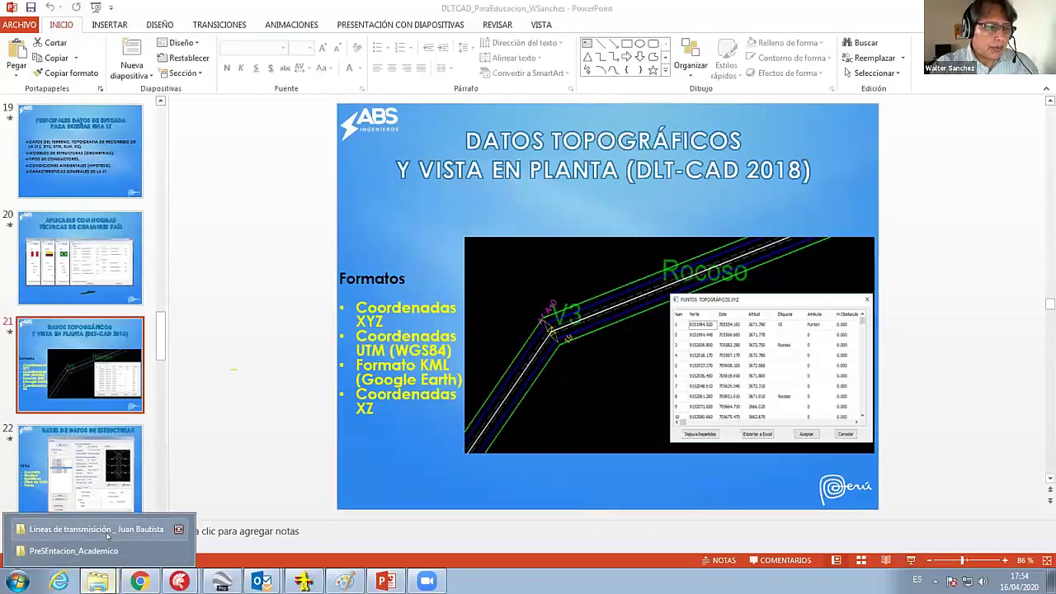
{"action": "left_click", "coordinate": [73, 550]}
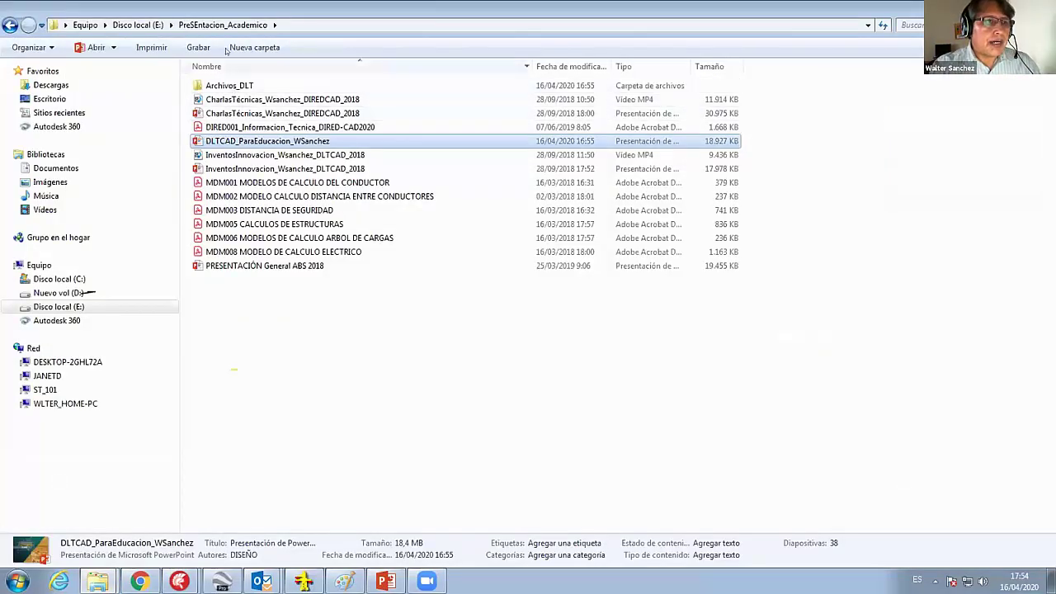
- Open 004 Ps1-3.pdf from E:\Curso_DLT-CAD 2108\Estructuras DGE in Acrobat Reader
{"action": "left_click", "coordinate": [138, 25]}
{"action": "double_click", "coordinate": [259, 183]}
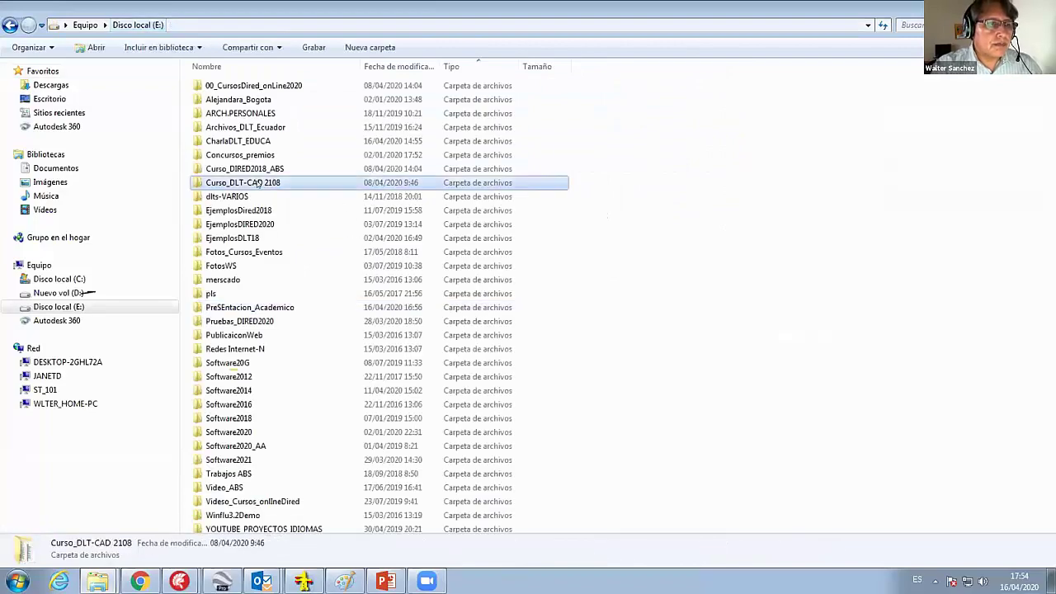
{"action": "double_click", "coordinate": [240, 141]}
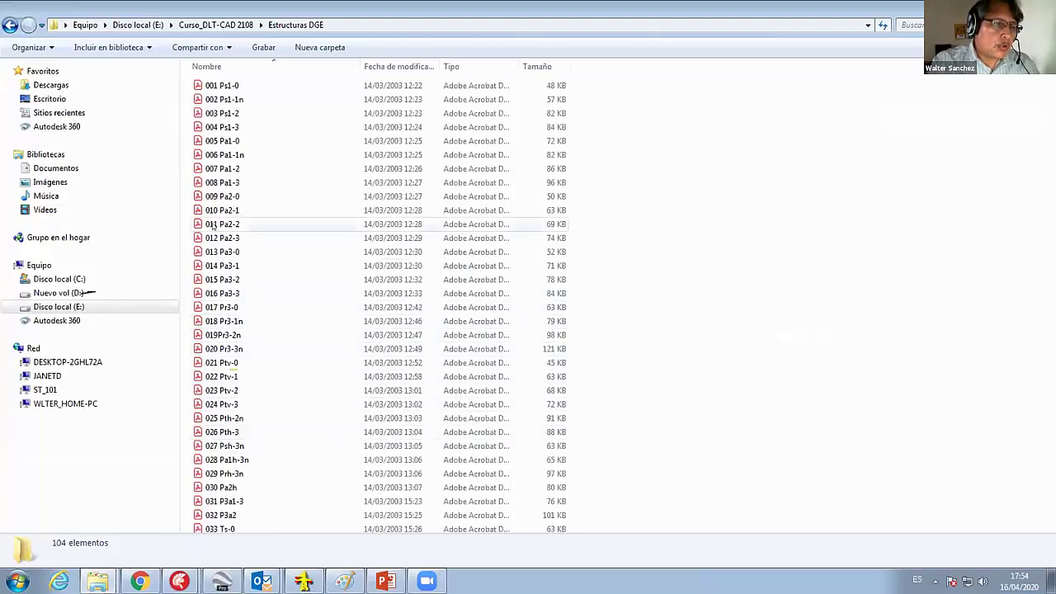
{"action": "double_click", "coordinate": [221, 127]}
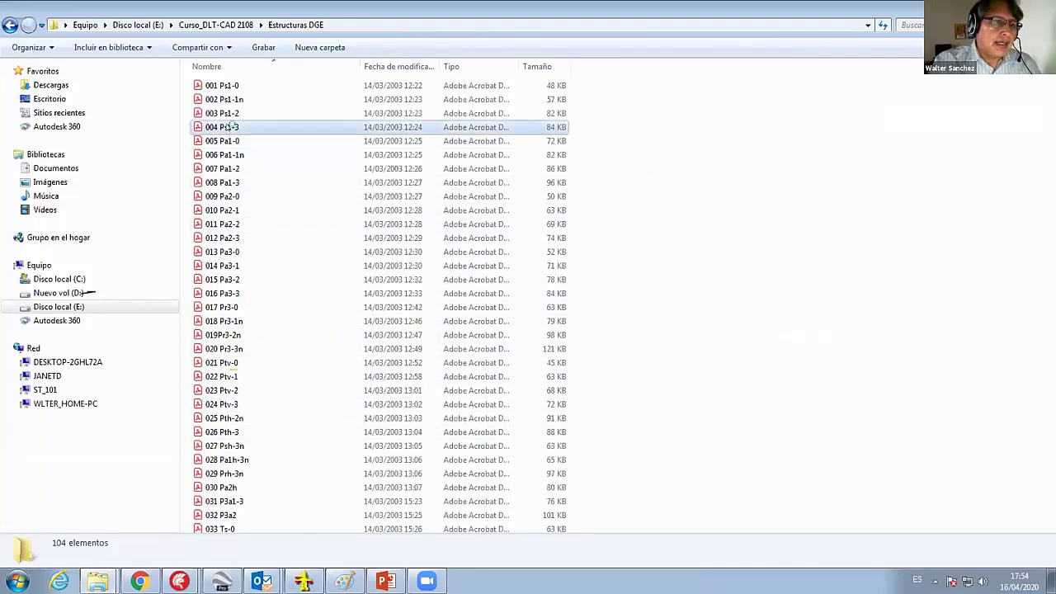
{"action": "scroll", "coordinate": [466, 334], "scroll_direction": "down", "scroll_amount": 2}
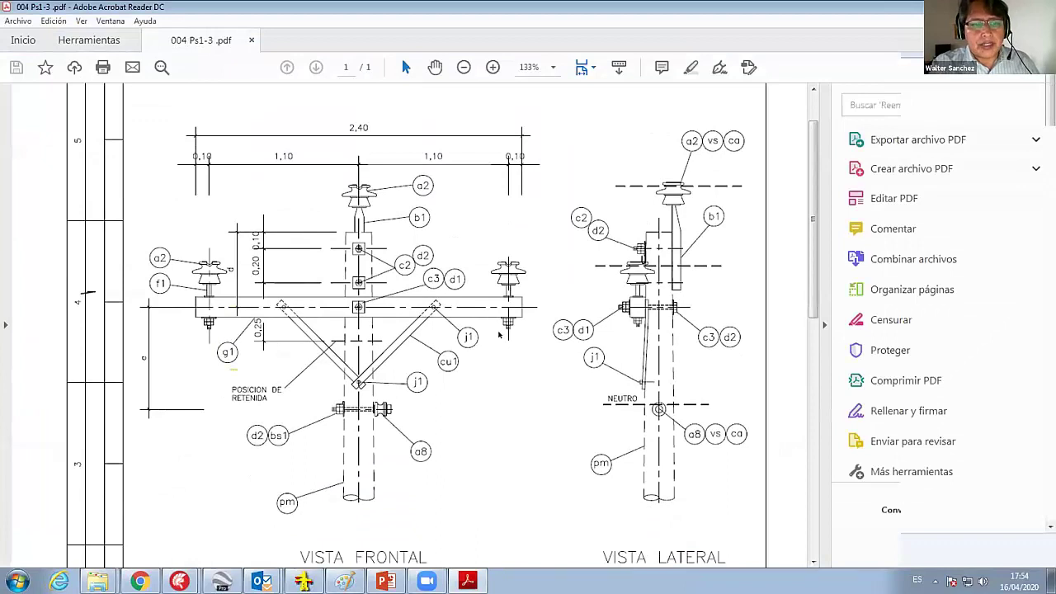
- Scroll the 004 Ps1-3 drawing down to its materials table and back, then return to DLT-CAD 2020
{"action": "scroll", "coordinate": [498, 333], "scroll_direction": "down", "scroll_amount": 1}
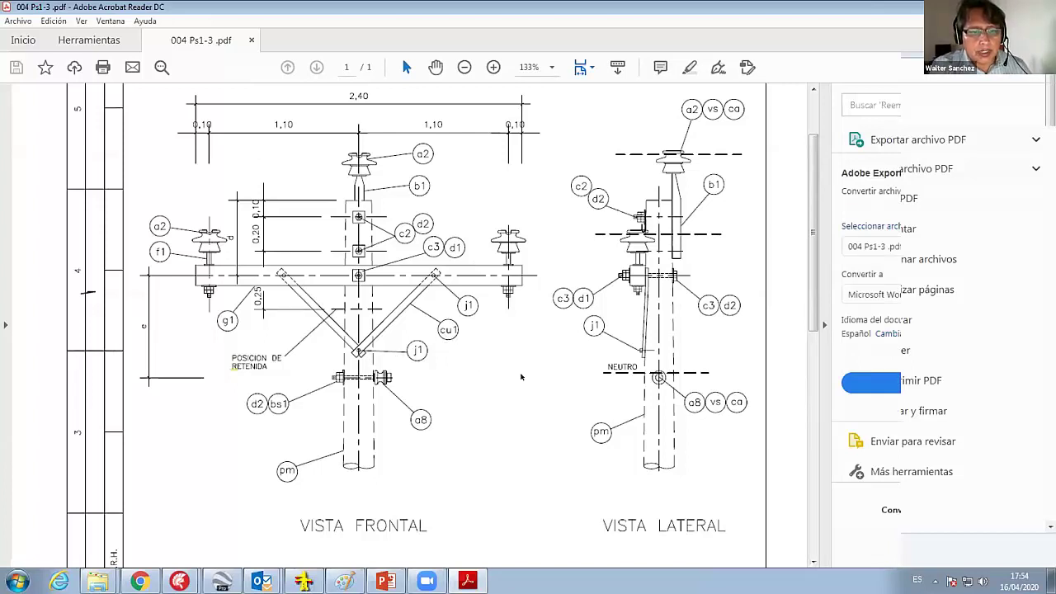
{"action": "scroll", "coordinate": [515, 373], "scroll_direction": "down", "scroll_amount": 4}
{"action": "scroll", "coordinate": [507, 370], "scroll_direction": "down", "scroll_amount": 3}
{"action": "scroll", "coordinate": [501, 367], "scroll_direction": "down", "scroll_amount": 2}
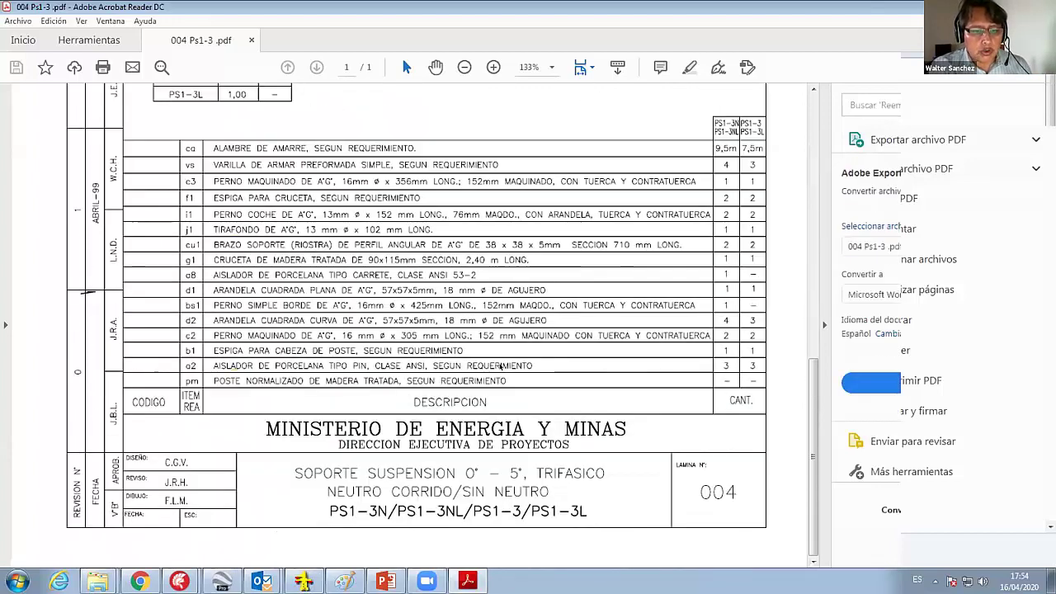
{"action": "scroll", "coordinate": [501, 367], "scroll_direction": "up", "scroll_amount": 1}
{"action": "scroll", "coordinate": [479, 396], "scroll_direction": "up", "scroll_amount": 2}
{"action": "scroll", "coordinate": [458, 430], "scroll_direction": "down", "scroll_amount": 3}
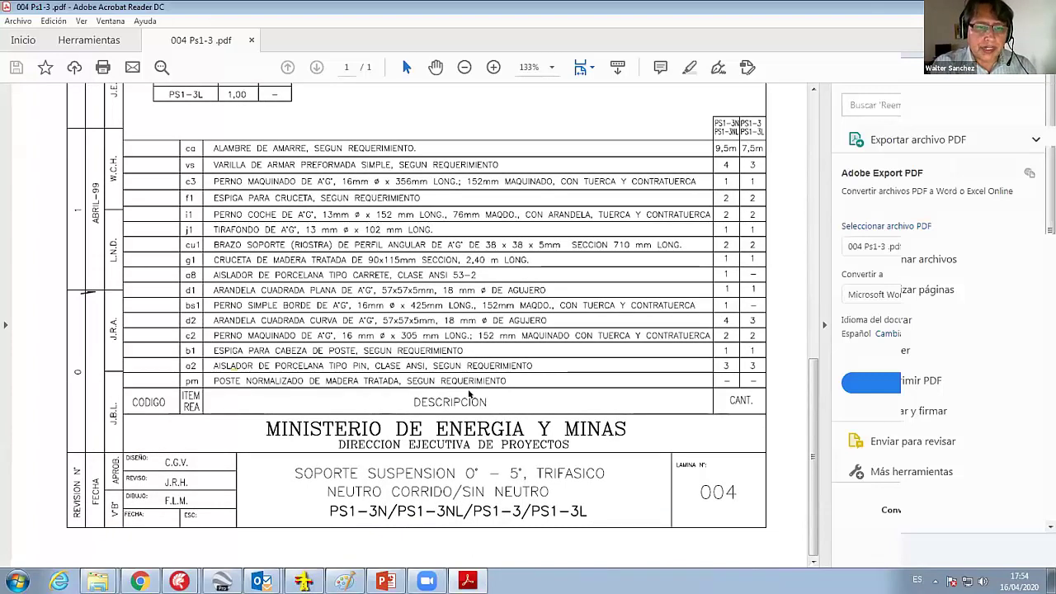
{"action": "scroll", "coordinate": [477, 412], "scroll_direction": "up", "scroll_amount": 3}
{"action": "scroll", "coordinate": [467, 383], "scroll_direction": "up", "scroll_amount": 4}
{"action": "scroll", "coordinate": [468, 383], "scroll_direction": "up", "scroll_amount": 2}
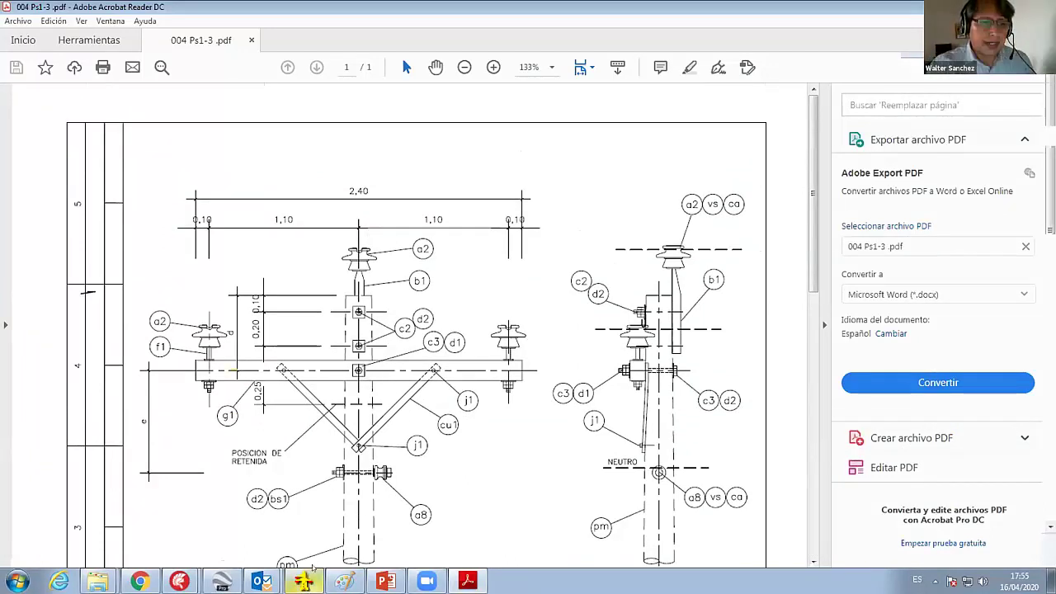
{"action": "left_click", "coordinate": [306, 581]}
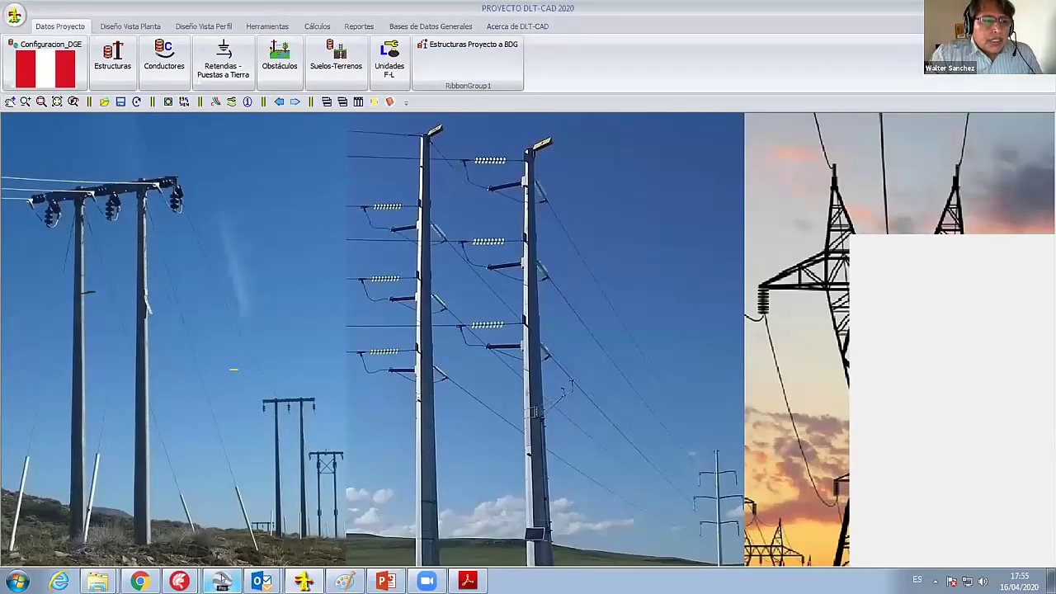
- Load Configuracion_DGE.cfg, review its Archivos BD database paths including Soportes, and apply it
{"action": "left_click", "coordinate": [68, 46]}
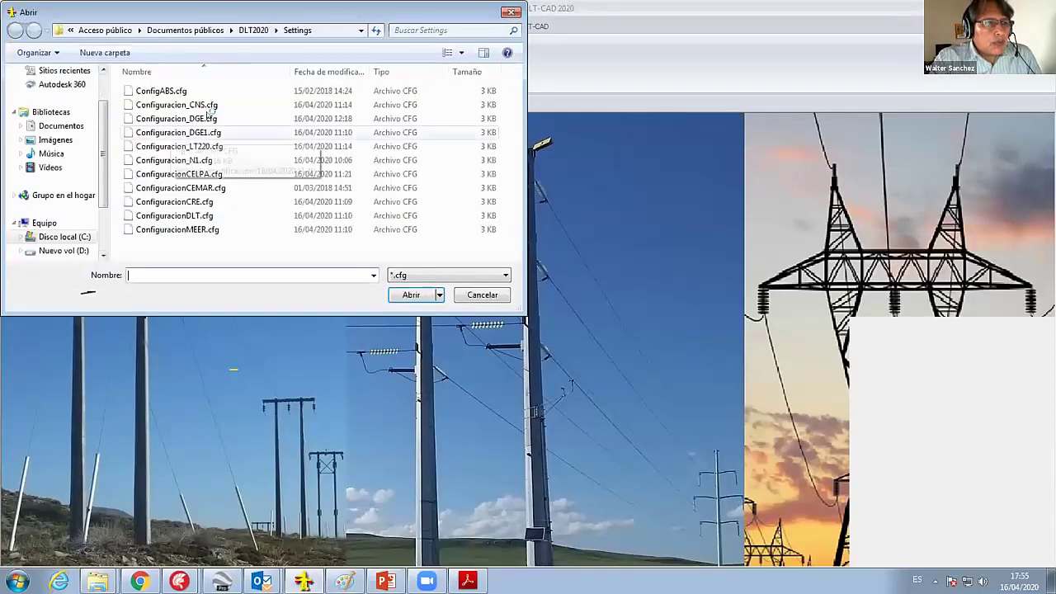
{"action": "double_click", "coordinate": [196, 118]}
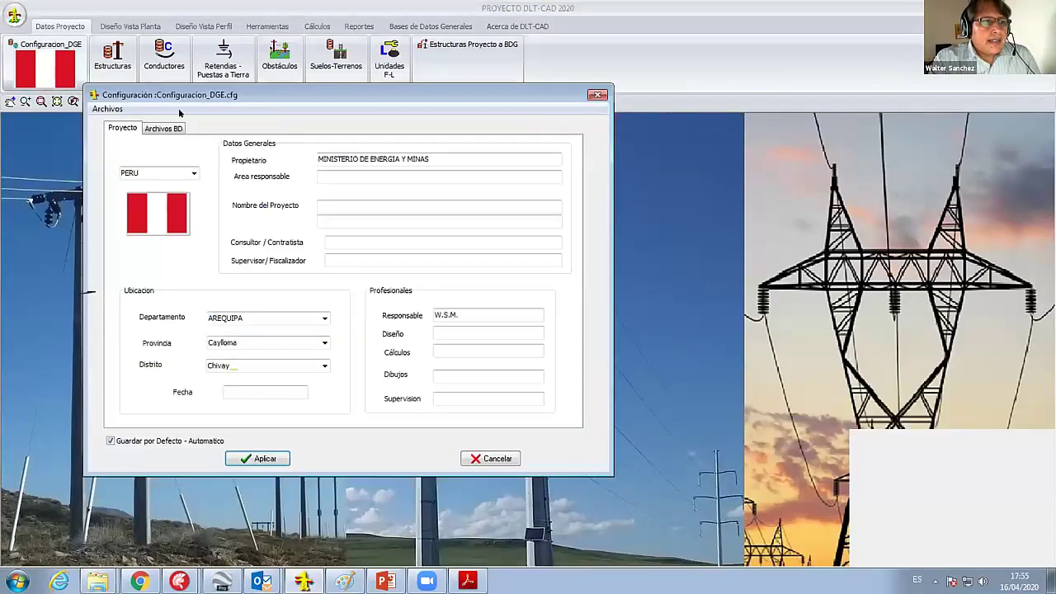
{"action": "left_click", "coordinate": [258, 126]}
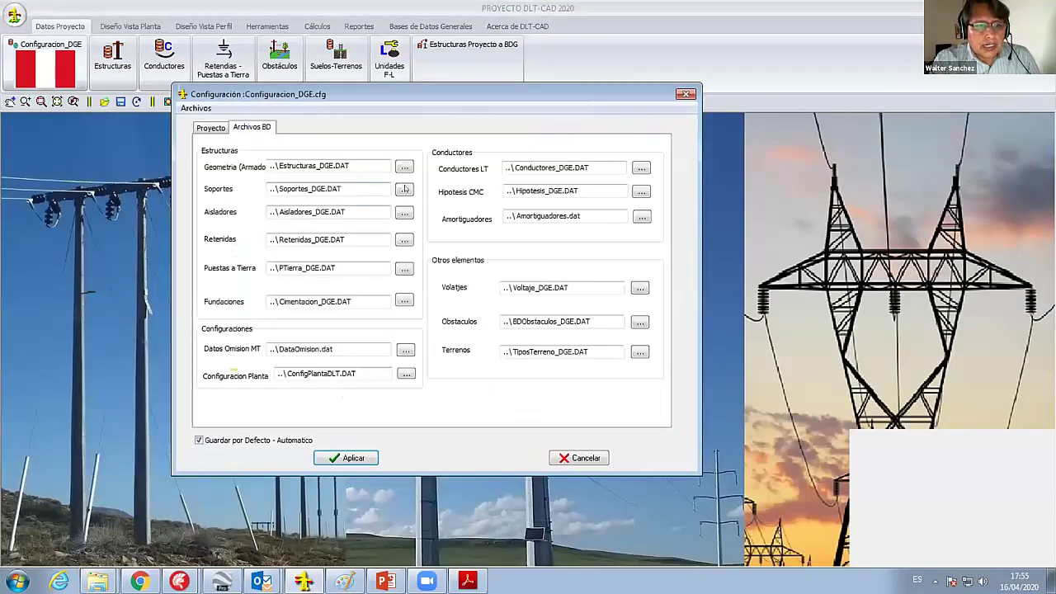
{"action": "left_click", "coordinate": [311, 188]}
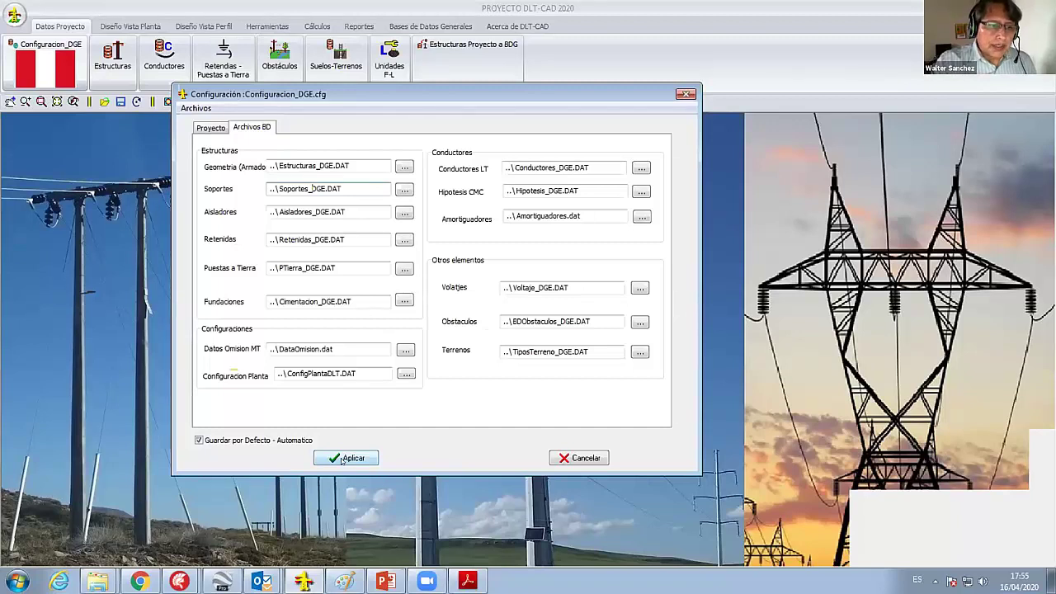
{"action": "left_click", "coordinate": [343, 460]}
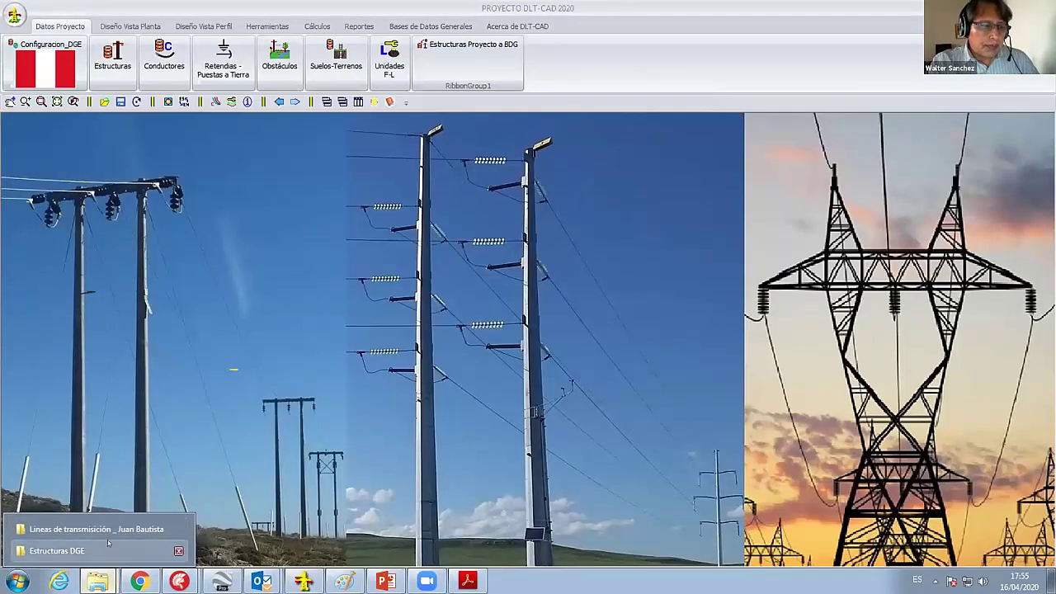
- Open the 083 PRV-2 drawing from the Estructuras DGE folder in Acrobat Reader
{"action": "left_click", "coordinate": [82, 550]}
{"action": "scroll", "coordinate": [262, 301], "scroll_direction": "down", "scroll_amount": 12}
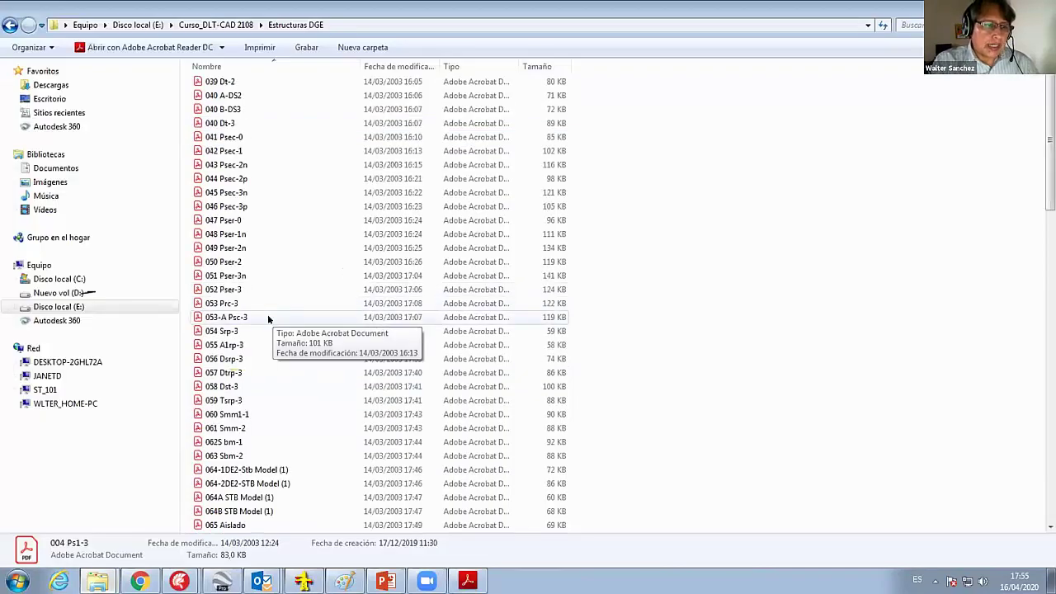
{"action": "scroll", "coordinate": [268, 313], "scroll_direction": "down", "scroll_amount": 4}
{"action": "scroll", "coordinate": [273, 328], "scroll_direction": "down", "scroll_amount": 4}
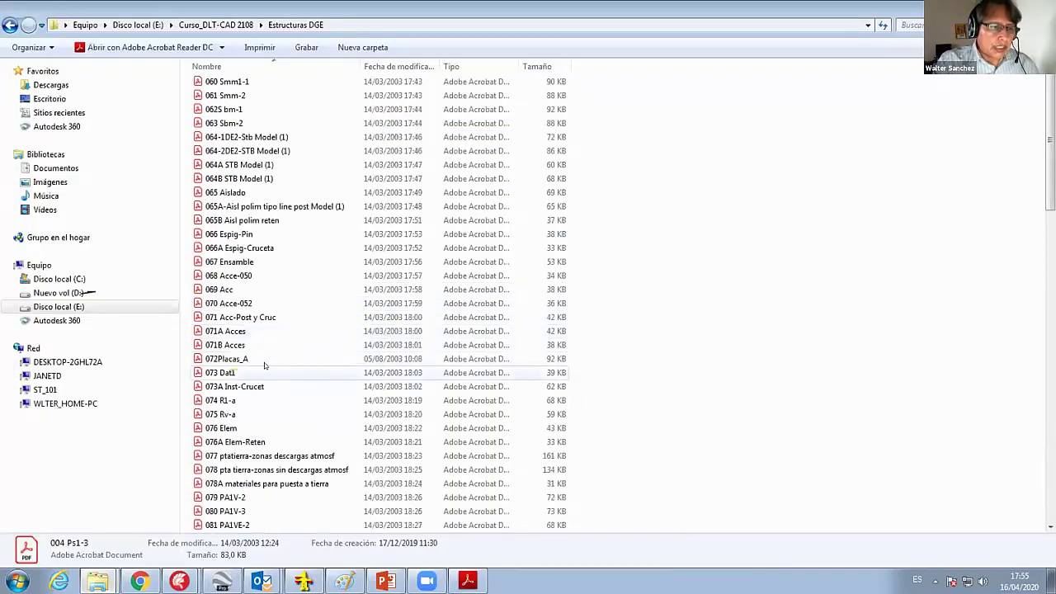
{"action": "scroll", "coordinate": [264, 363], "scroll_direction": "down", "scroll_amount": 3}
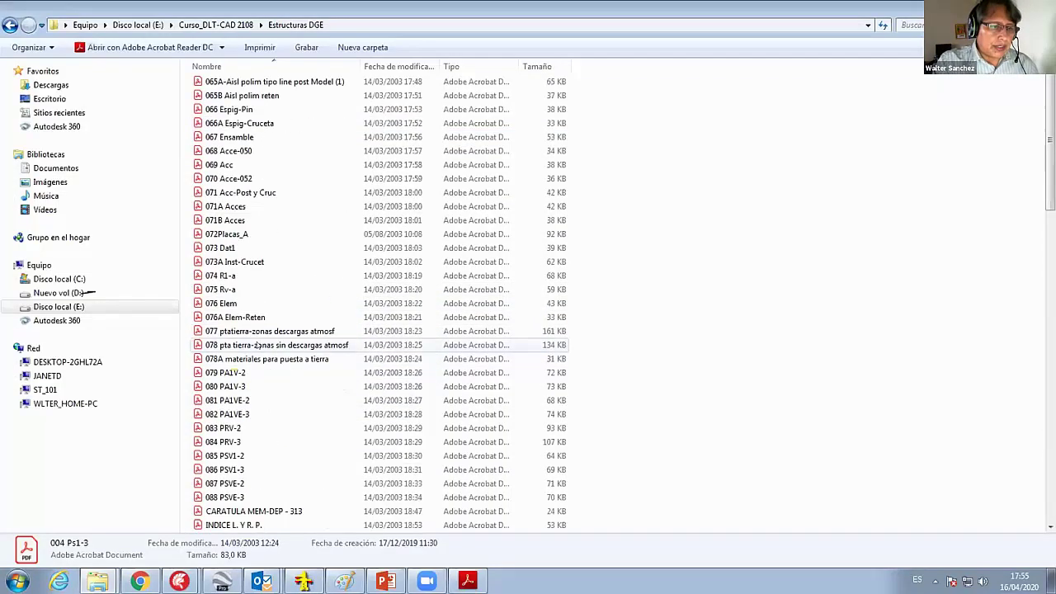
{"action": "double_click", "coordinate": [239, 429]}
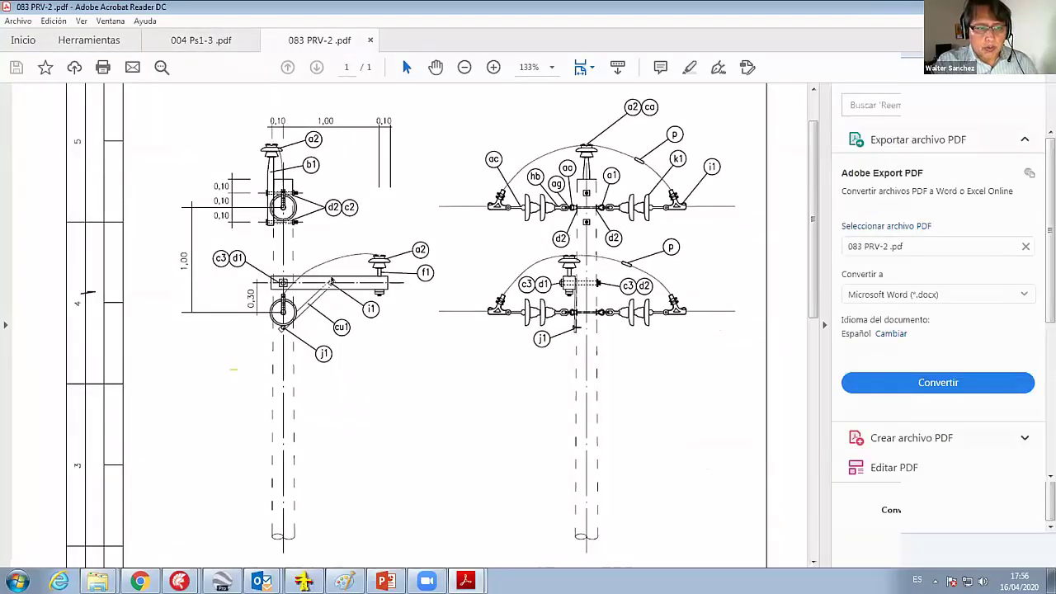
- Open the 086 PSV1-3 and 088 PSVE-3 drawings from the Estructuras DGE folder
{"action": "left_click", "coordinate": [98, 582]}
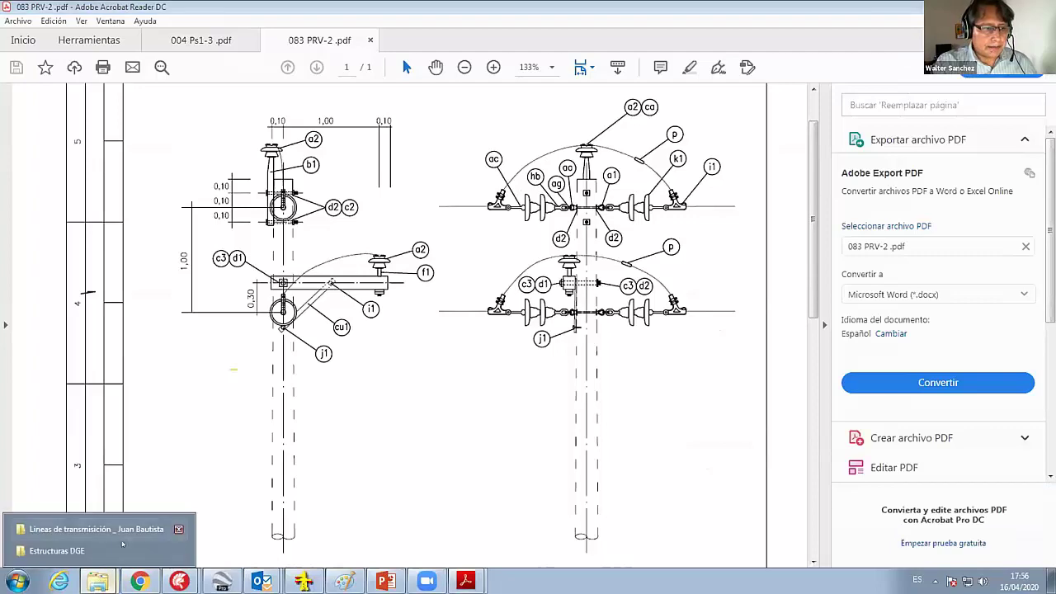
{"action": "left_click", "coordinate": [98, 581]}
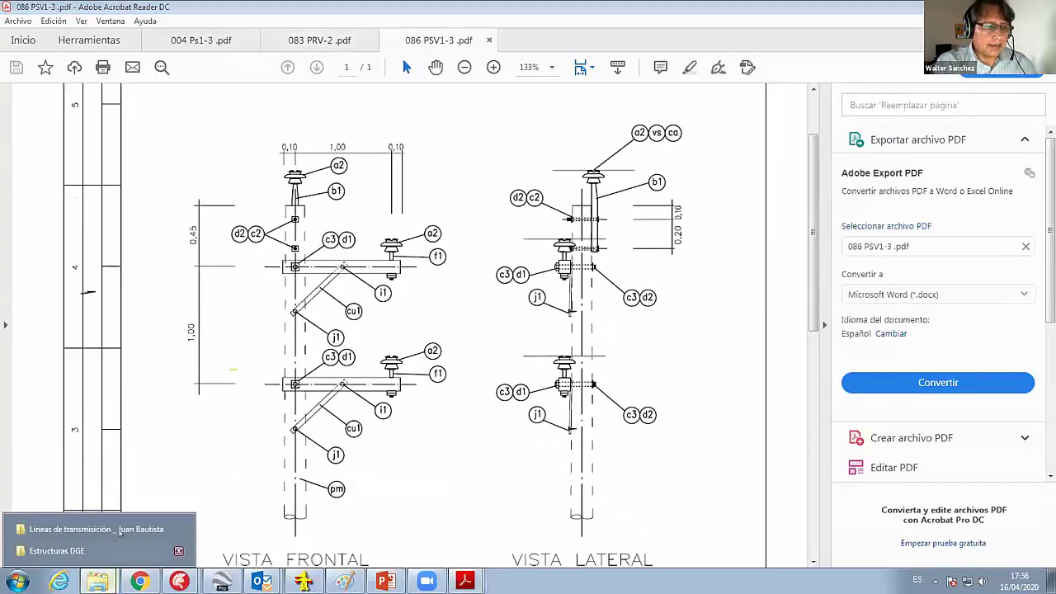
{"action": "left_click", "coordinate": [58, 547]}
{"action": "double_click", "coordinate": [235, 497]}
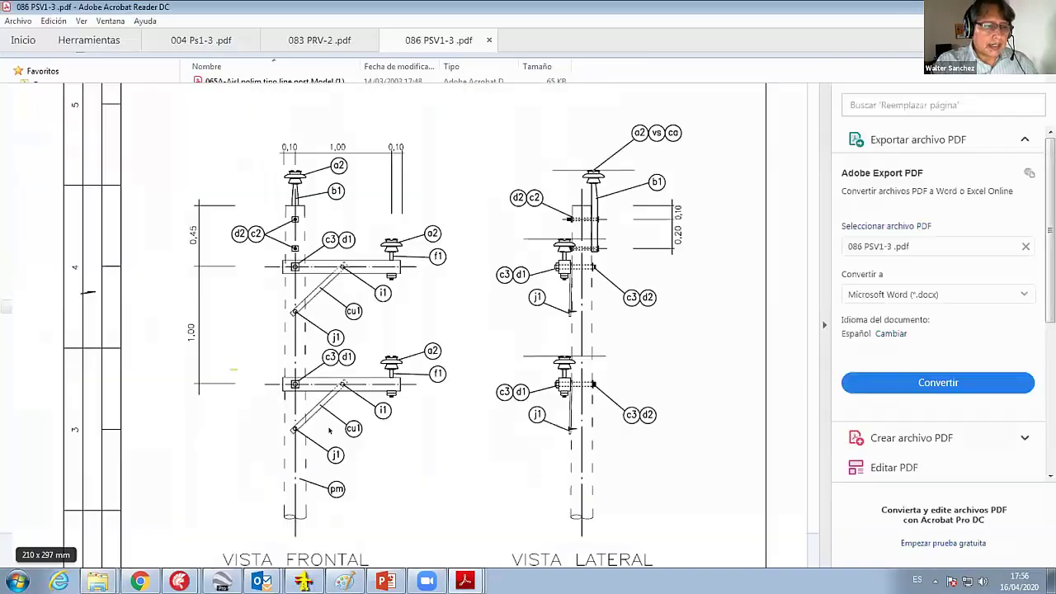
- Scroll through the 088 PSVE-3 drawing, then return to DLT-CAD 2020
{"action": "scroll", "coordinate": [510, 368], "scroll_direction": "down", "scroll_amount": 1}
{"action": "scroll", "coordinate": [510, 368], "scroll_direction": "up", "scroll_amount": 2}
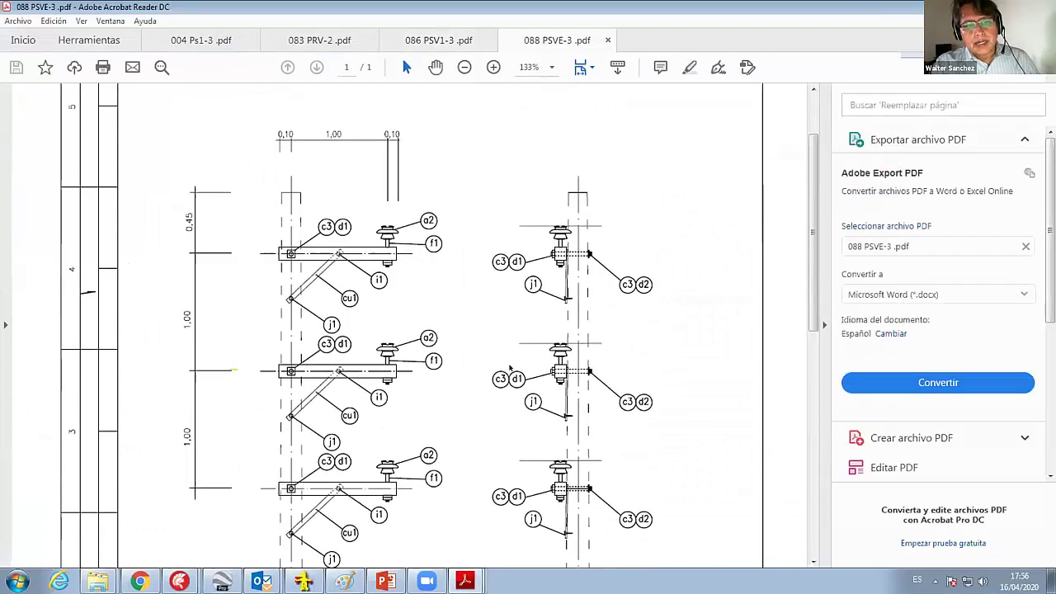
{"action": "scroll", "coordinate": [508, 365], "scroll_direction": "down", "scroll_amount": 2}
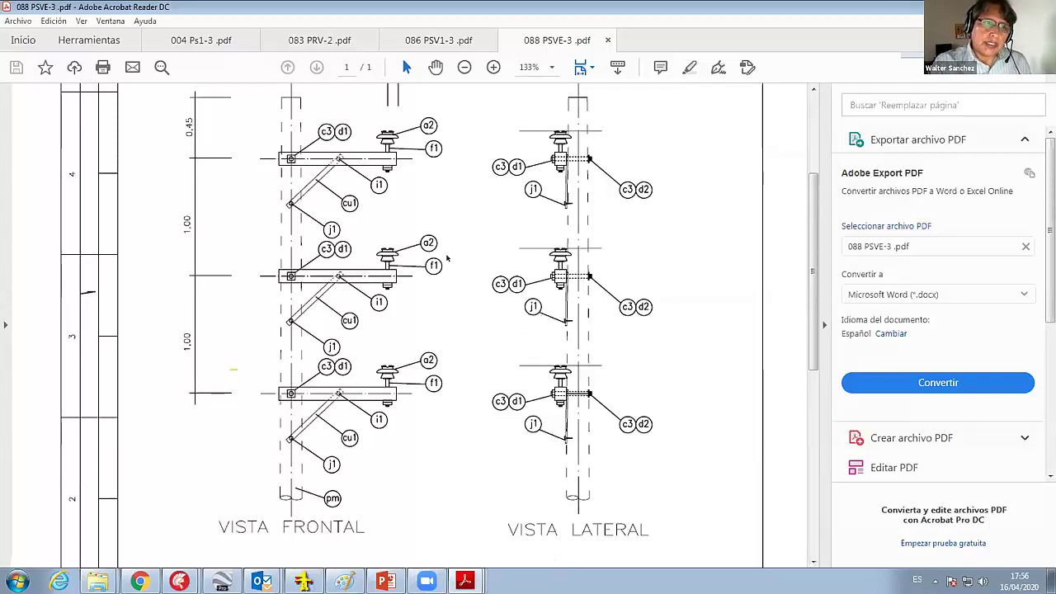
{"action": "scroll", "coordinate": [449, 256], "scroll_direction": "up", "scroll_amount": 1}
{"action": "scroll", "coordinate": [475, 241], "scroll_direction": "up", "scroll_amount": 1}
{"action": "scroll", "coordinate": [504, 177], "scroll_direction": "down", "scroll_amount": 1}
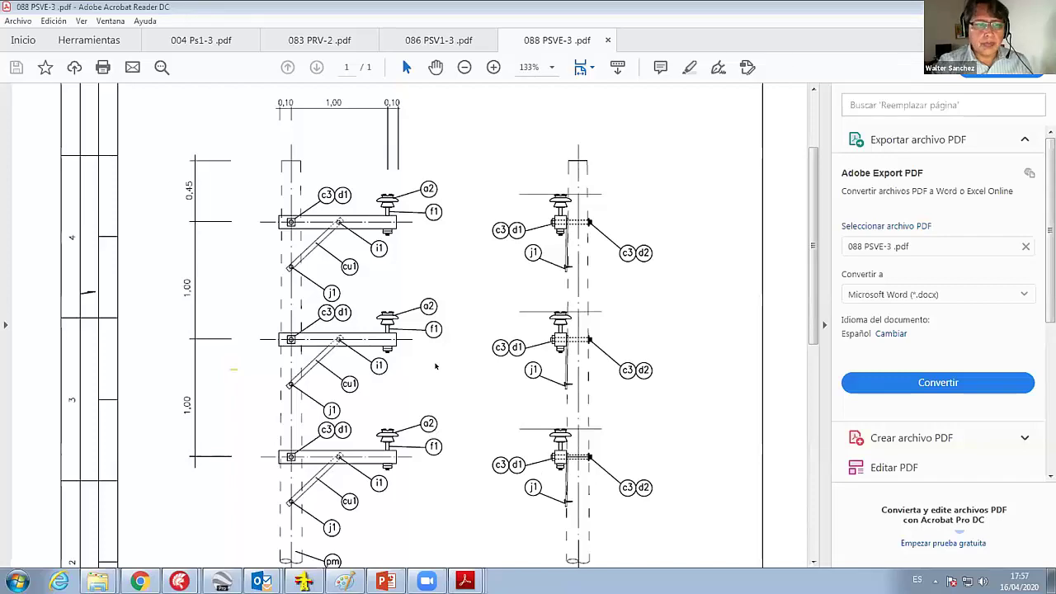
{"action": "left_click", "coordinate": [305, 581]}
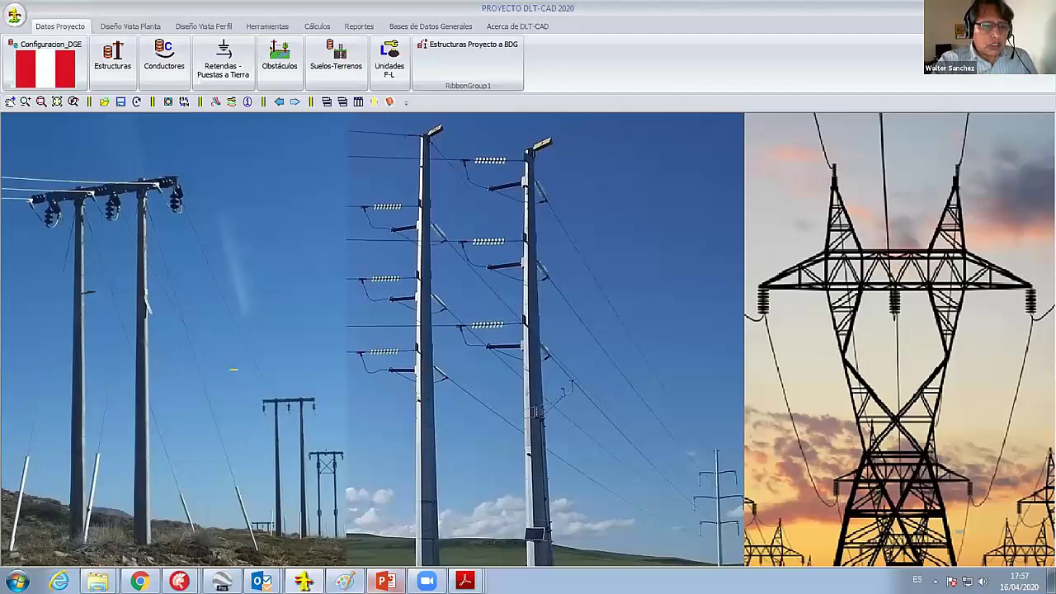
- Follow the LLP23kV_Ejemplo route in Google Earth past V17 and V18, then show PowerPoint slide 21
{"action": "left_click", "coordinate": [222, 581]}
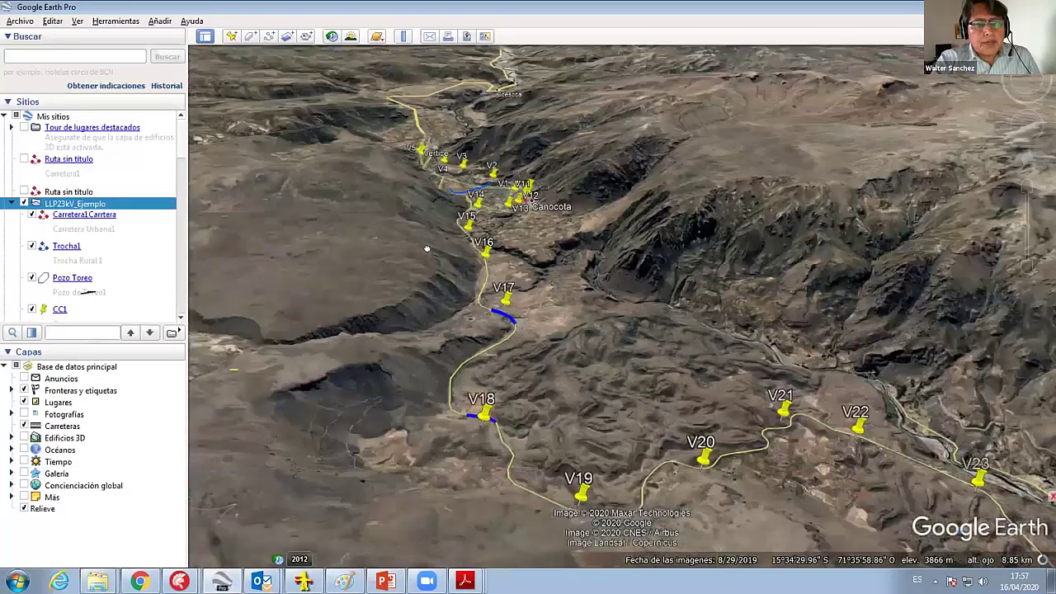
{"action": "scroll", "coordinate": [450, 298], "scroll_direction": "up", "scroll_amount": 3}
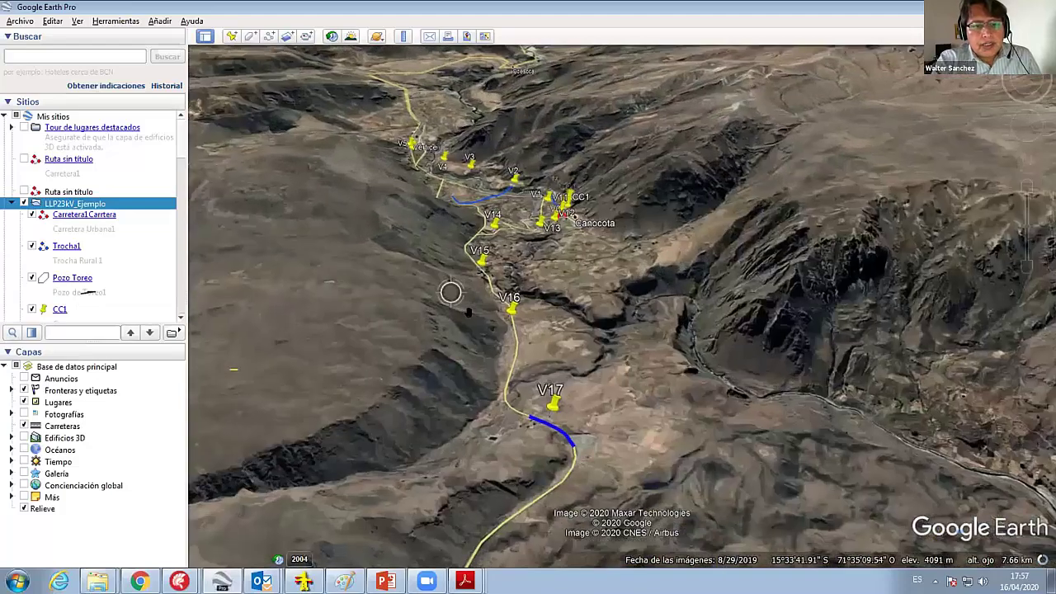
{"action": "scroll", "coordinate": [470, 305], "scroll_direction": "up", "scroll_amount": 1}
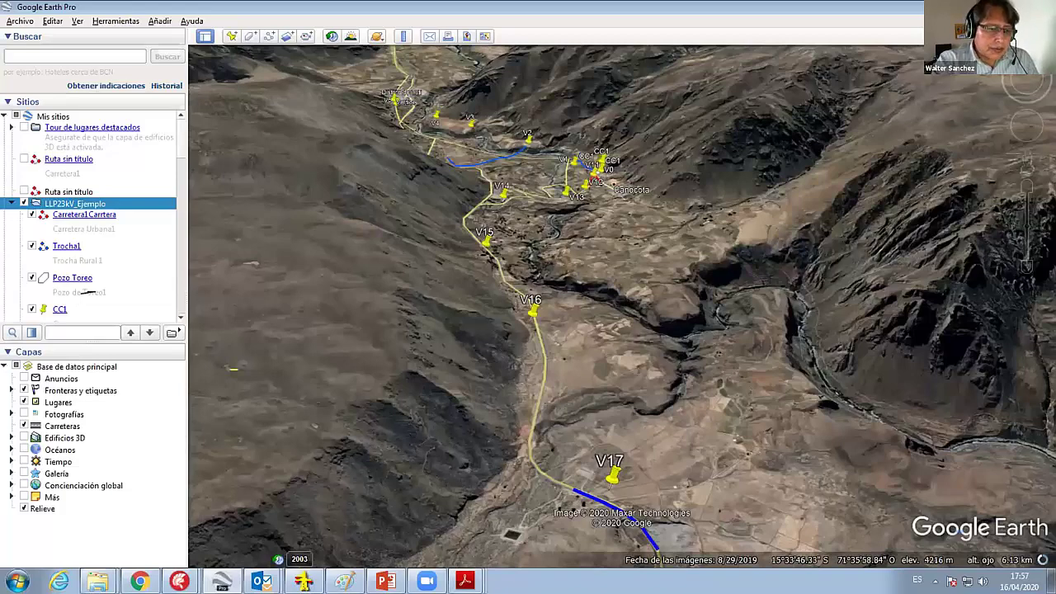
{"action": "left_click_drag", "start_coordinate": [668, 507], "coordinate": [575, 411]}
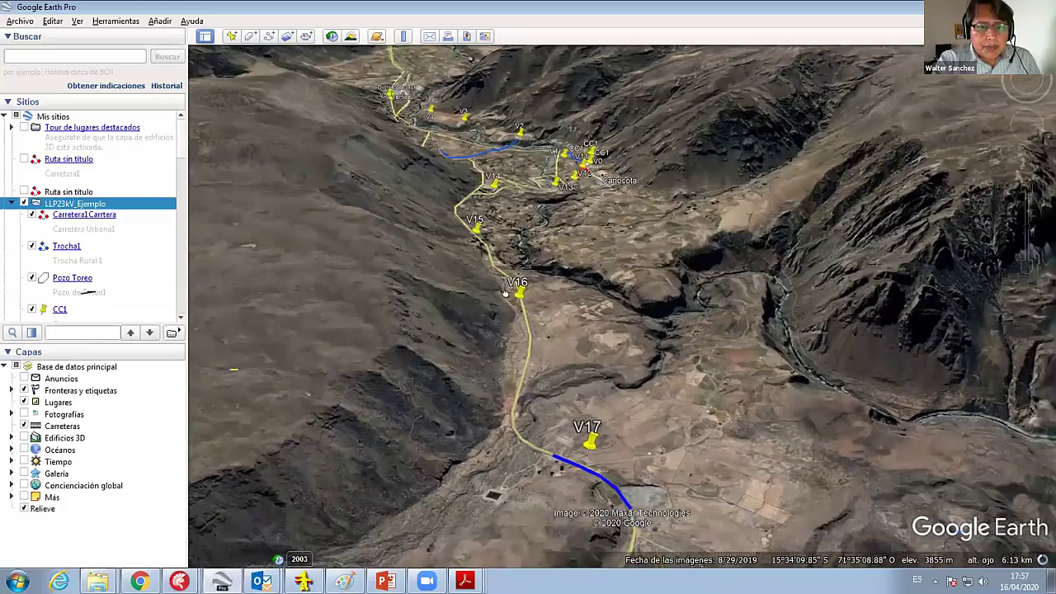
{"action": "scroll", "coordinate": [575, 411], "scroll_direction": "down", "scroll_amount": 5}
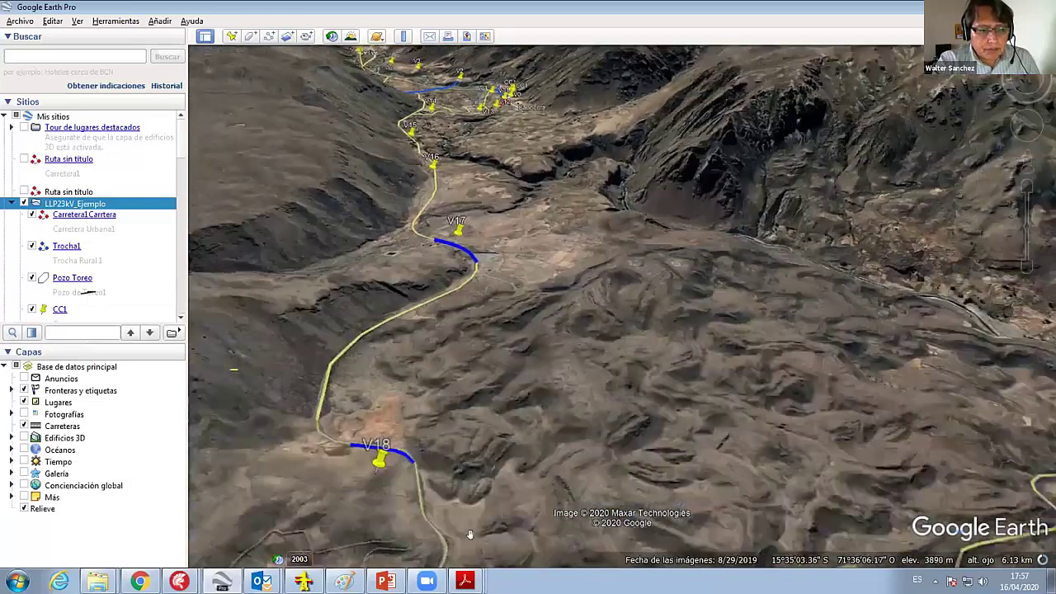
{"action": "scroll", "coordinate": [469, 535], "scroll_direction": "up", "scroll_amount": 2}
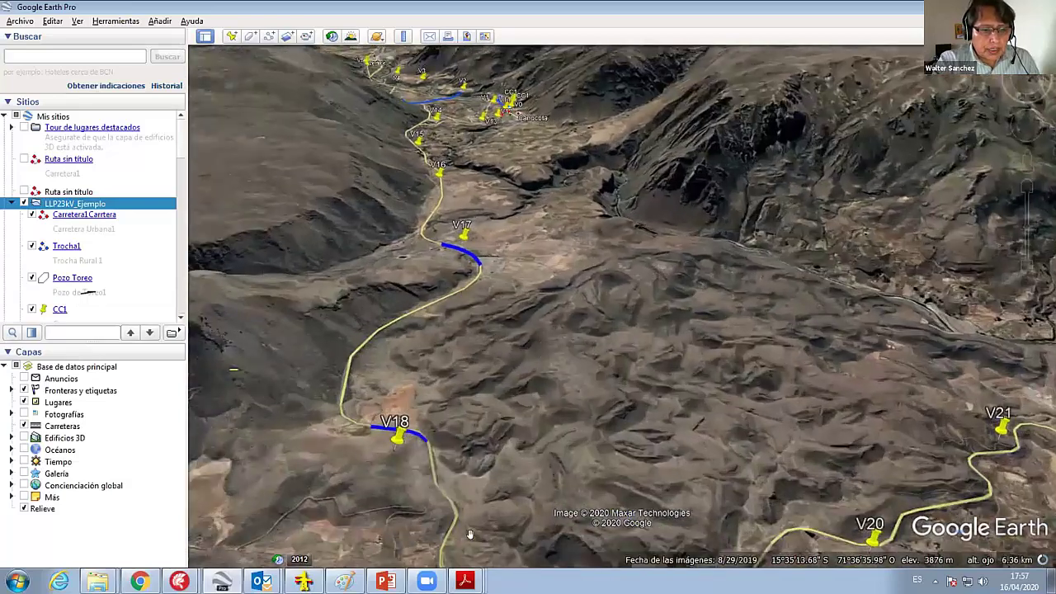
{"action": "left_click", "coordinate": [384, 581]}
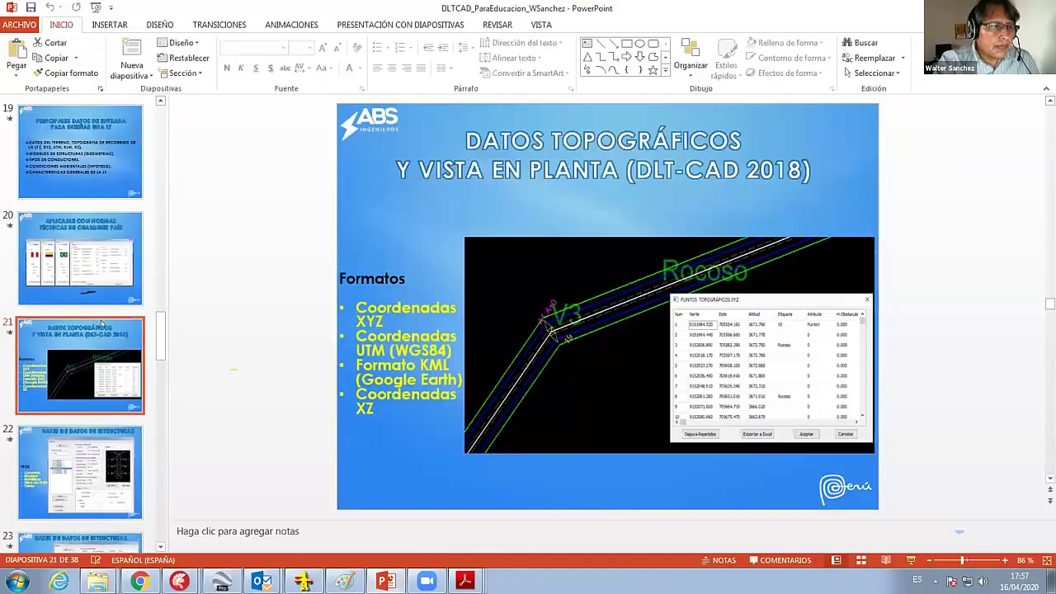
- Scroll the slide thumbnails up to slide 15, "Caso típico de coordenadas UTM WGS84"
{"action": "scroll", "coordinate": [102, 323], "scroll_direction": "up", "scroll_amount": 5}
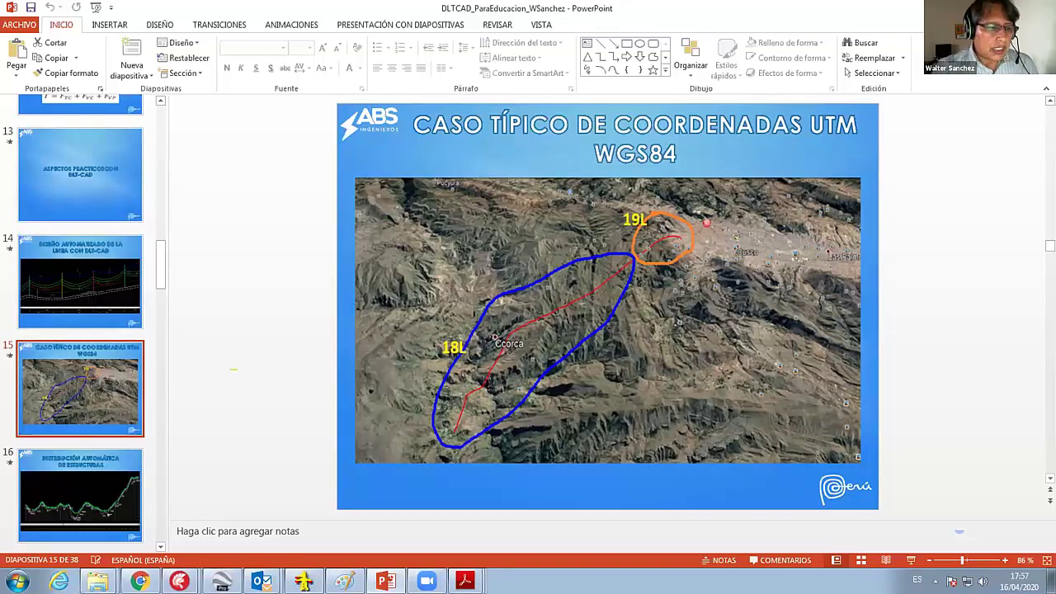
- Open the EjemploLP_XYZ_ABS workbook from E:\PreSEntacion_Academico\Archivos_DLT in Excel
{"action": "left_click", "coordinate": [50, 561]}
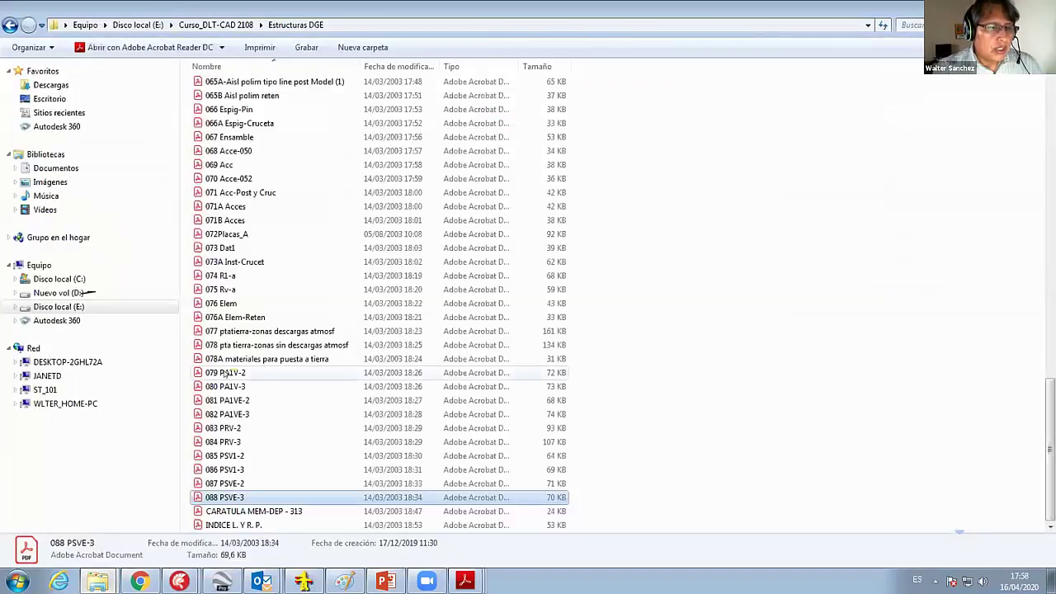
{"action": "scroll", "coordinate": [240, 247], "scroll_direction": "up", "scroll_amount": 5}
{"action": "left_click", "coordinate": [217, 25]}
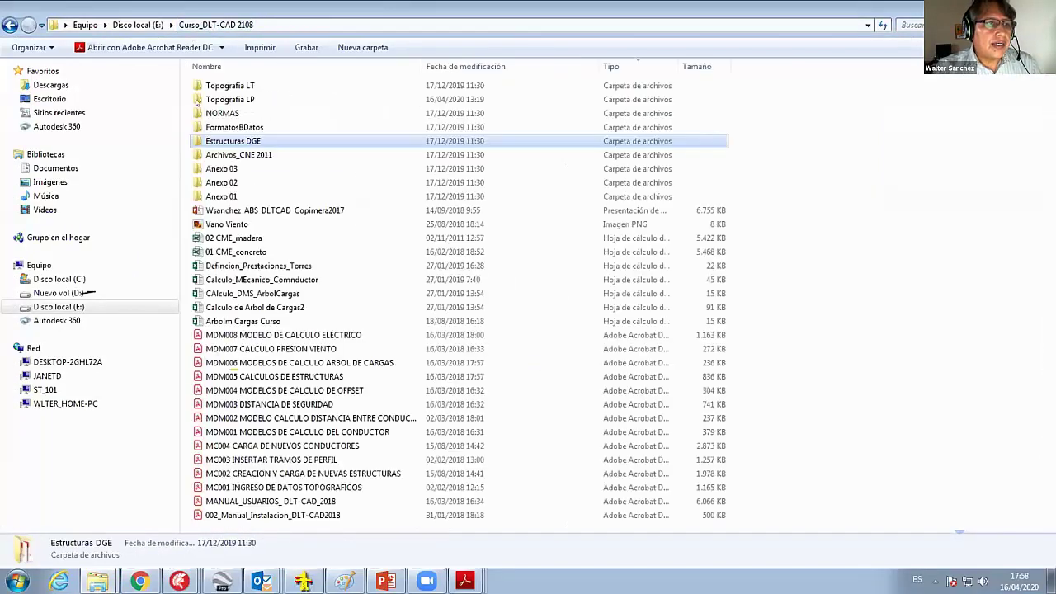
{"action": "left_click", "coordinate": [91, 307]}
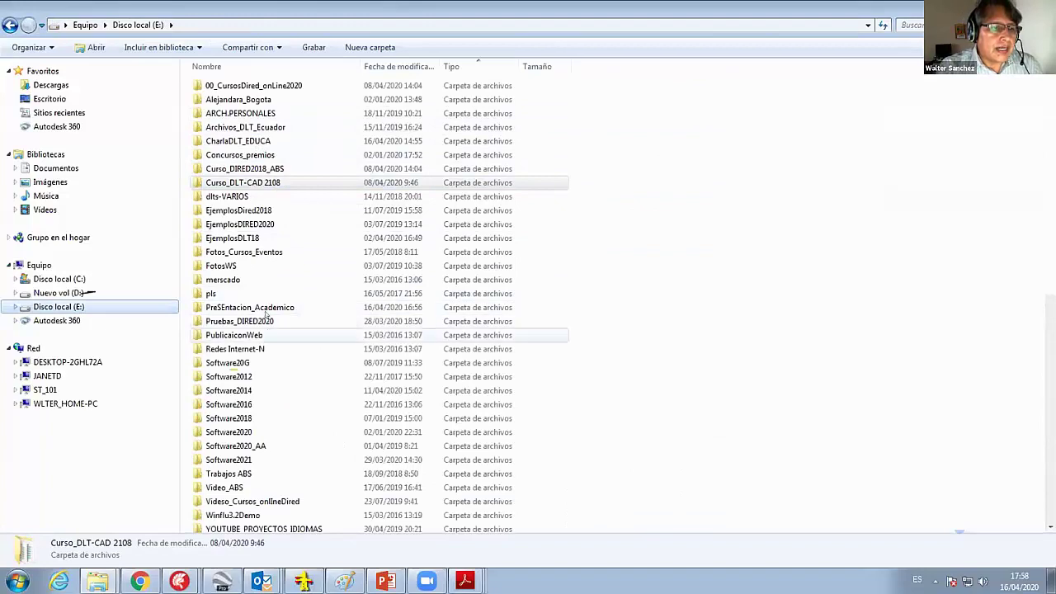
{"action": "double_click", "coordinate": [248, 308]}
{"action": "double_click", "coordinate": [235, 85]}
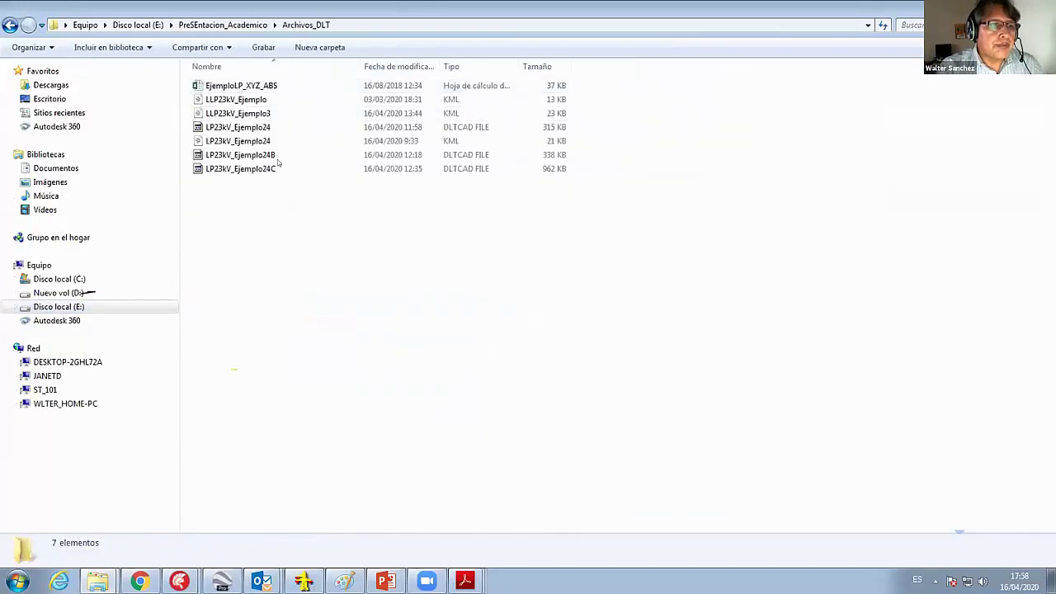
{"action": "double_click", "coordinate": [256, 85]}
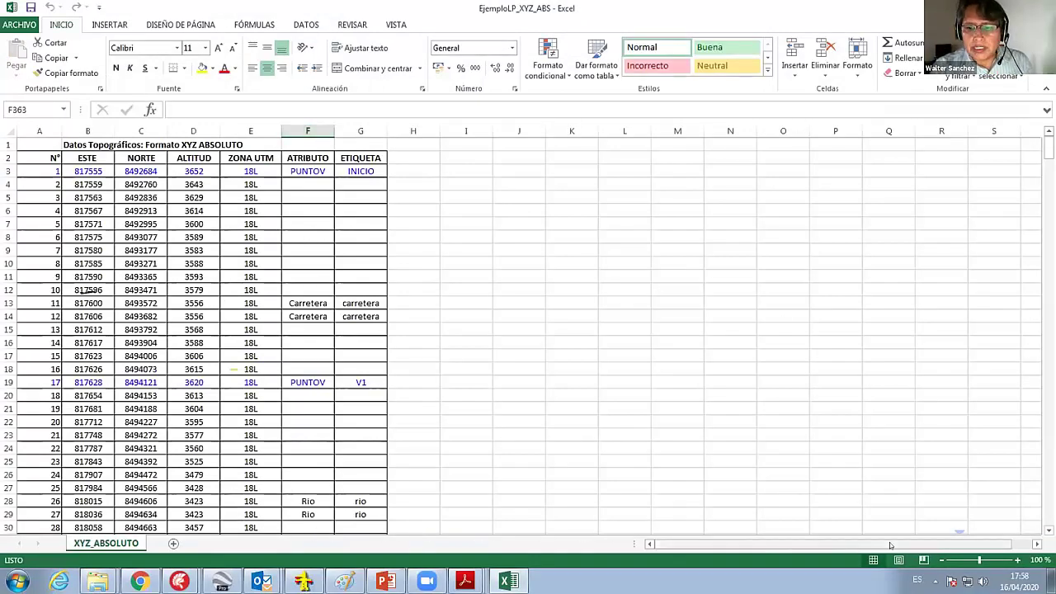
- Zoom the sheet and highlight the ESTE, NORTE, ALTITUD and ZONA UTM coordinate columns
{"action": "scroll", "coordinate": [216, 303], "scroll_direction": "up", "scroll_amount": 3, "text": "ctrl"}
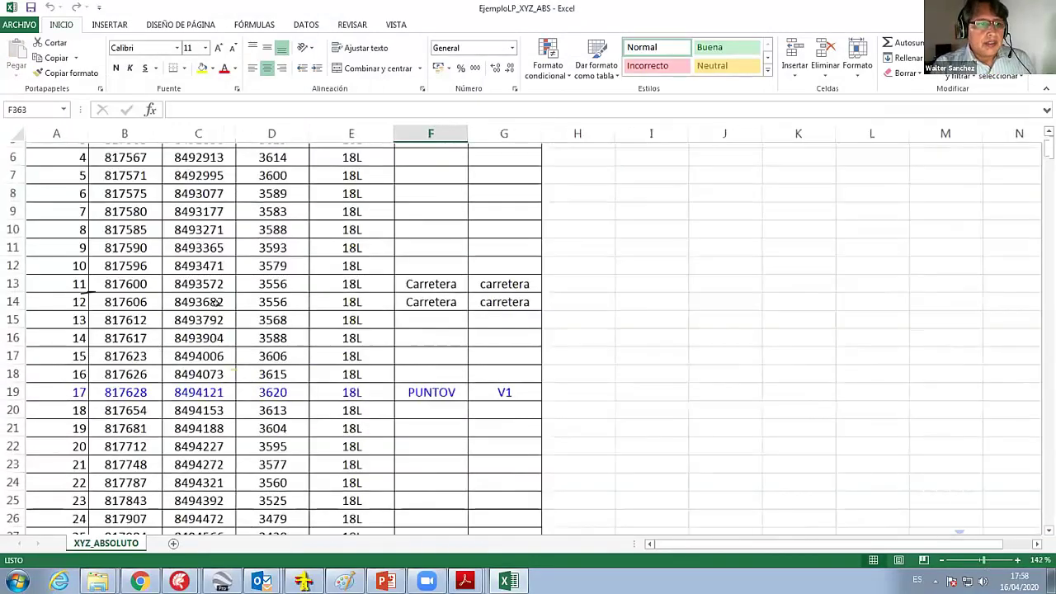
{"action": "scroll", "coordinate": [216, 303], "scroll_direction": "up", "scroll_amount": 2}
{"action": "left_click", "coordinate": [157, 190]}
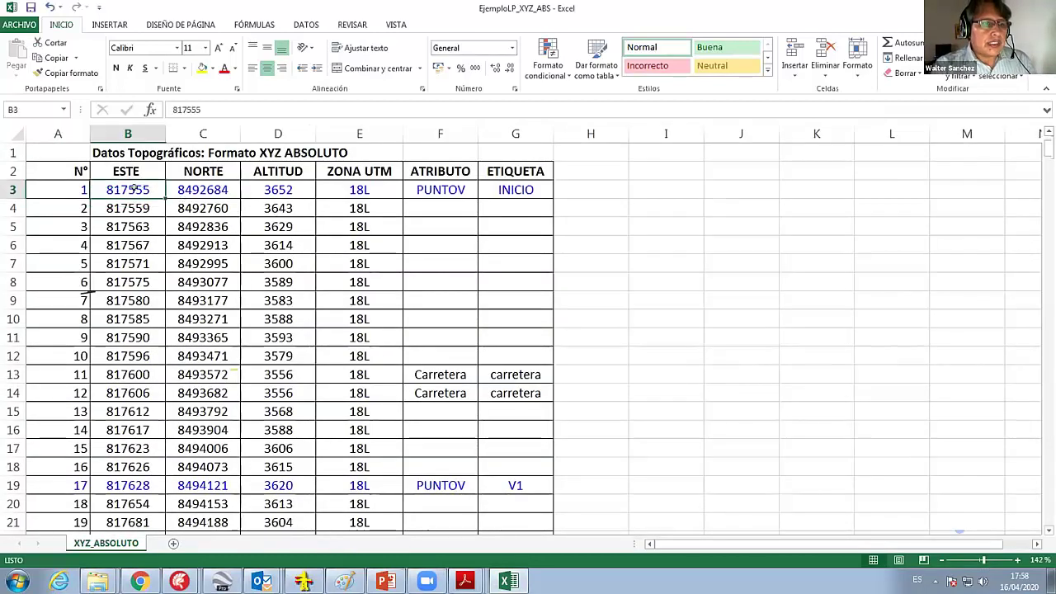
{"action": "mouse_move", "coordinate": [129, 172]}
{"action": "left_mouse_down"}
{"action": "mouse_move", "coordinate": [249, 393]}
{"action": "mouse_move", "coordinate": [511, 485]}
{"action": "left_mouse_up"}
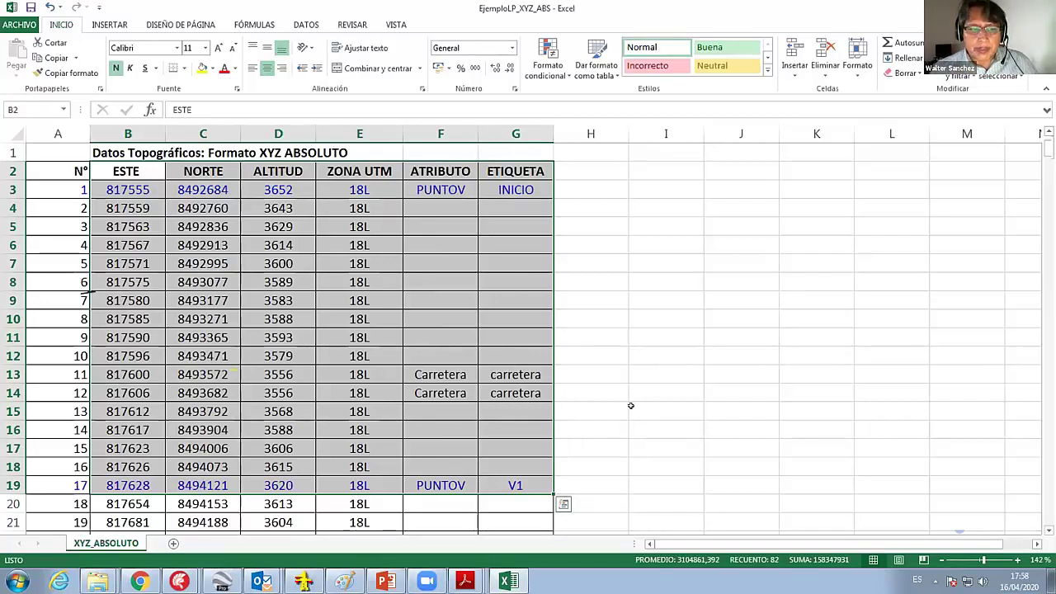
{"action": "left_click_drag", "start_coordinate": [273, 283], "coordinate": [209, 237]}
{"action": "left_click", "coordinate": [208, 236]}
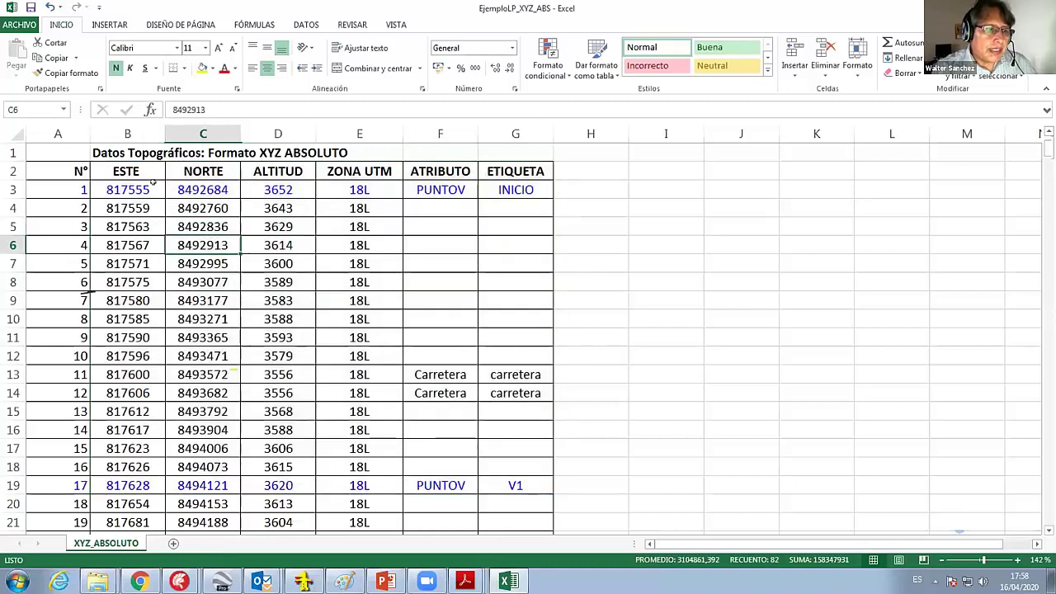
{"action": "left_click", "coordinate": [152, 177]}
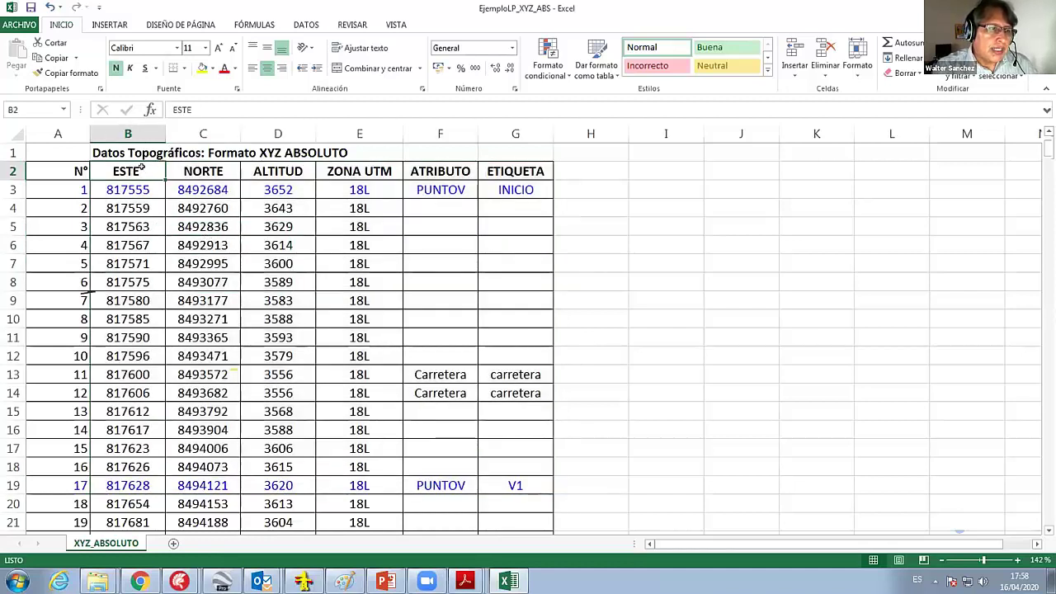
{"action": "left_click", "coordinate": [198, 171]}
{"action": "left_click", "coordinate": [262, 170]}
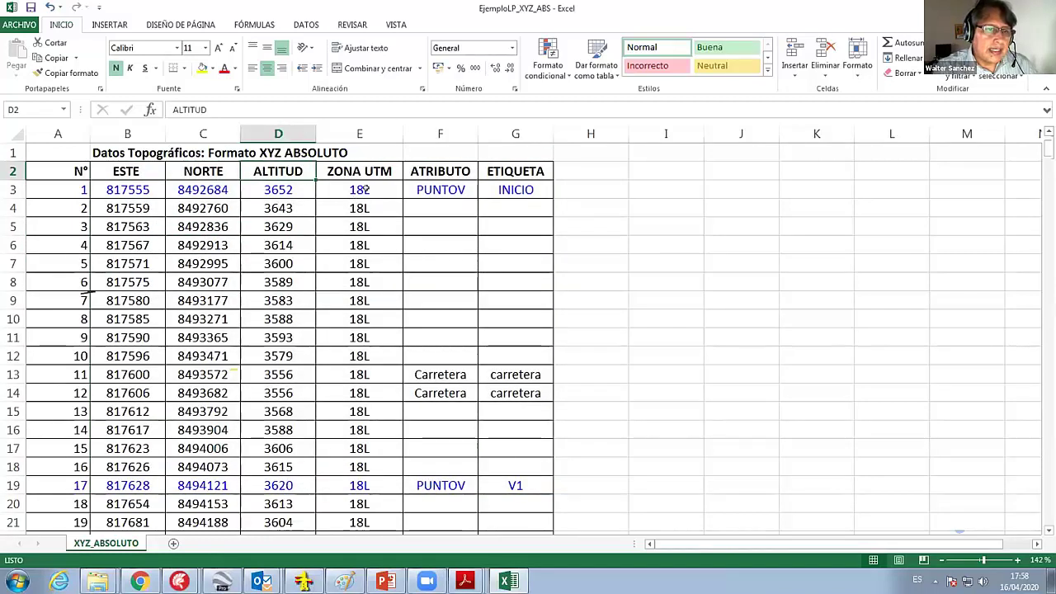
{"action": "left_click_drag", "start_coordinate": [364, 189], "coordinate": [382, 376]}
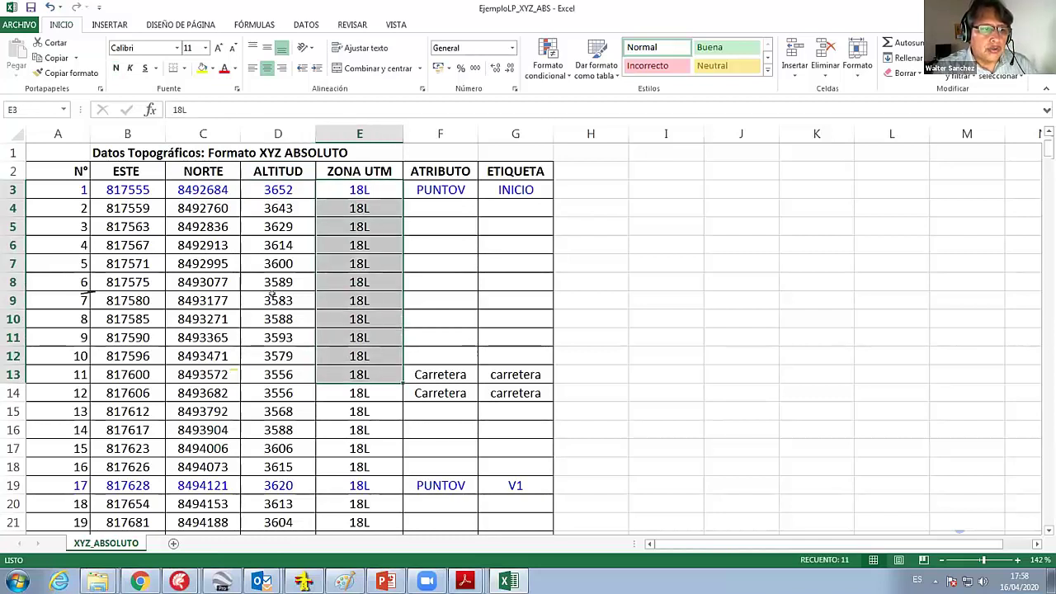
- Select the INICIO point's values, including ALTITUD 3652, and its whole row, then return to Google Earth
{"action": "left_click", "coordinate": [198, 189]}
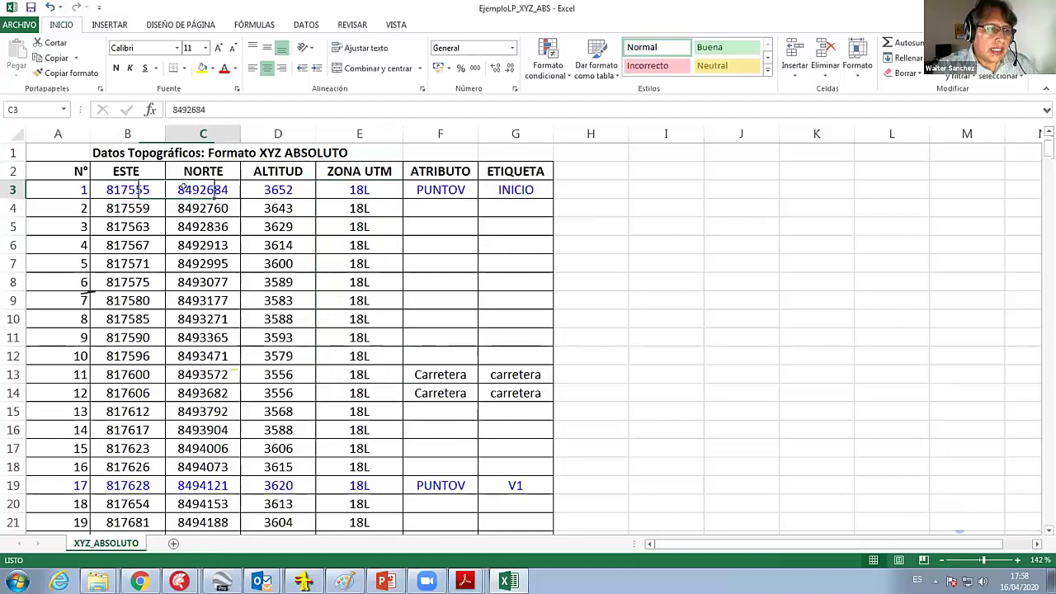
{"action": "left_click", "coordinate": [252, 188]}
{"action": "left_click_drag", "start_coordinate": [78, 186], "coordinate": [342, 194]}
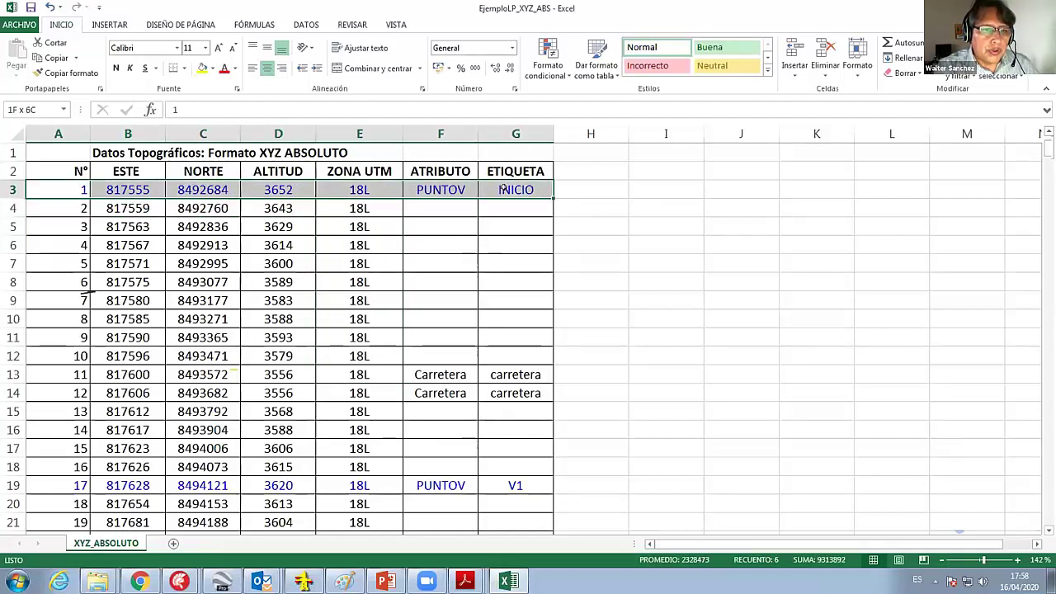
{"action": "left_click_drag", "start_coordinate": [342, 195], "coordinate": [515, 192]}
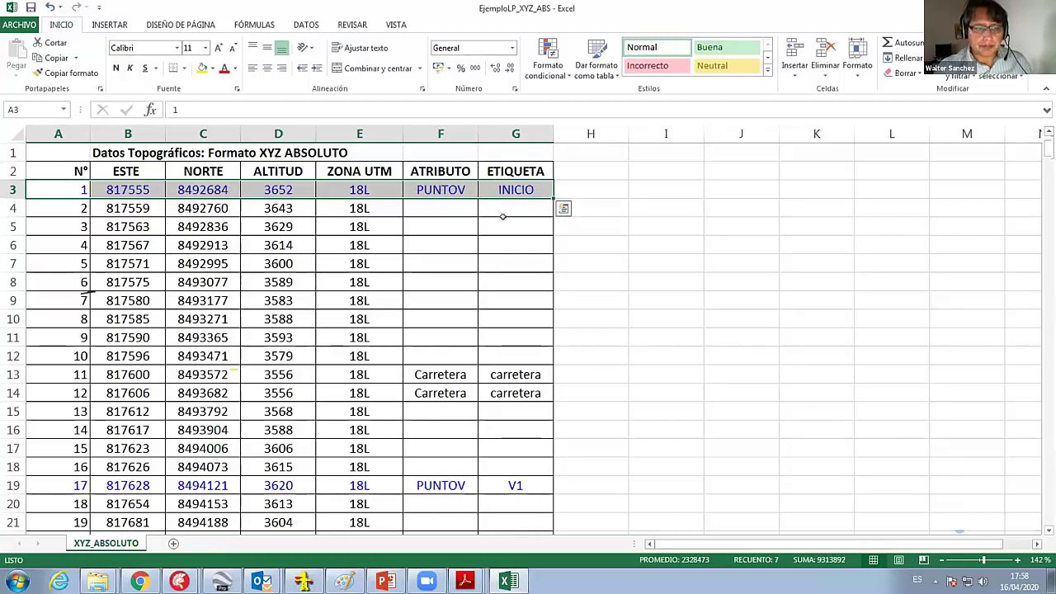
{"action": "key", "text": "Escape"}
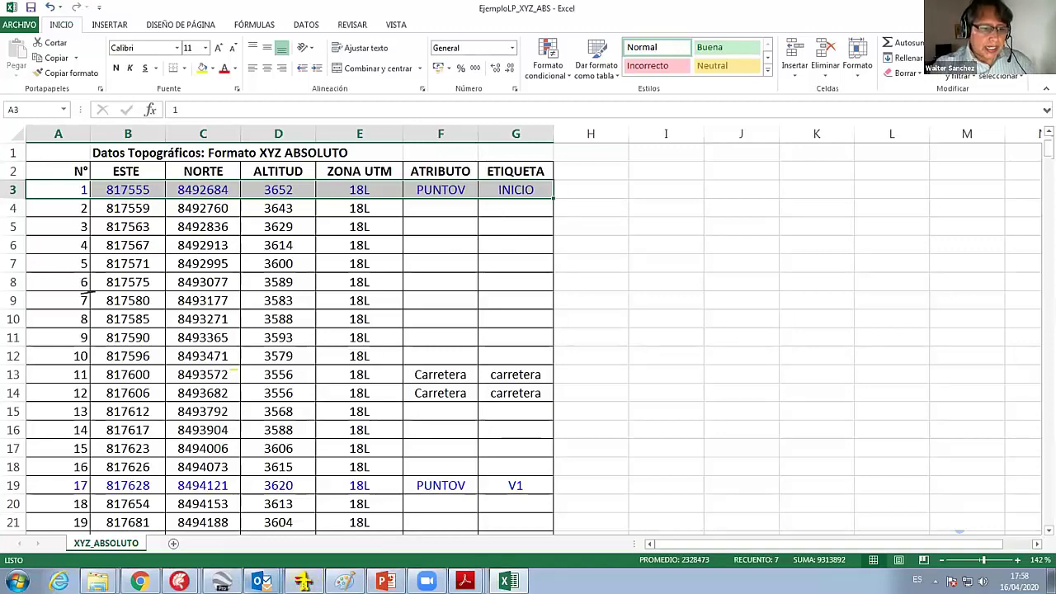
{"action": "left_click", "coordinate": [262, 582]}
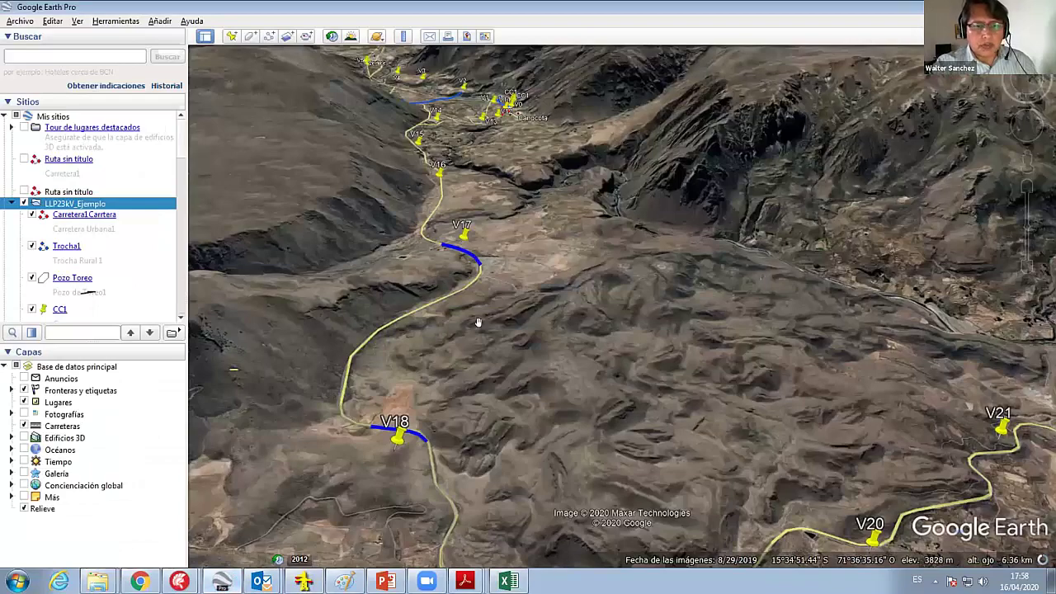
- Zoom and pan the Google Earth map to frame the whole LLP23kV_Ejemplo route
{"action": "scroll", "coordinate": [524, 296], "scroll_direction": "up", "scroll_amount": 2}
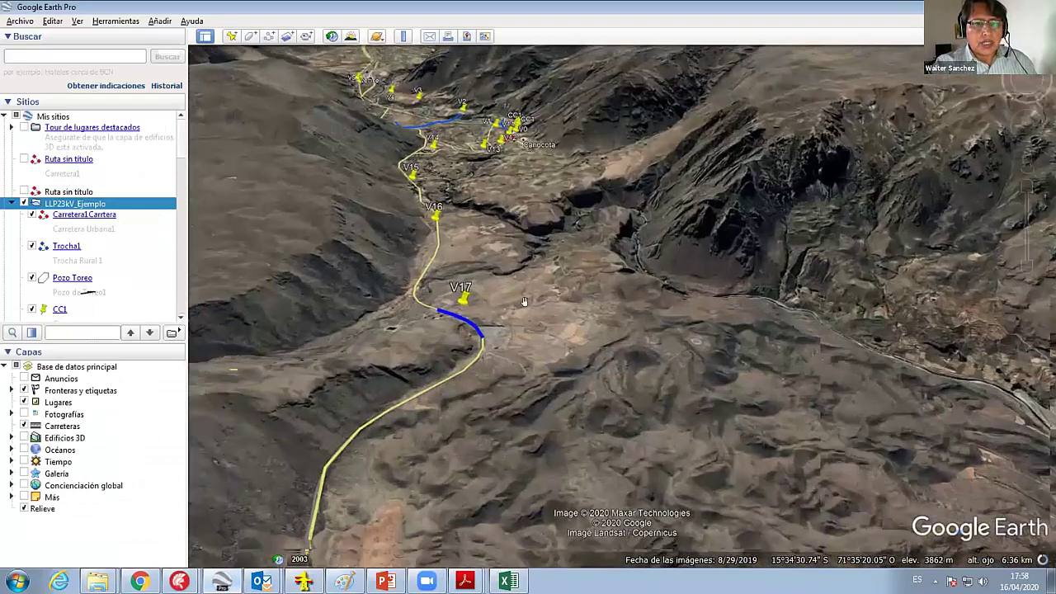
{"action": "scroll", "coordinate": [524, 285], "scroll_direction": "up", "scroll_amount": 1}
{"action": "scroll", "coordinate": [528, 293], "scroll_direction": "down", "scroll_amount": 3}
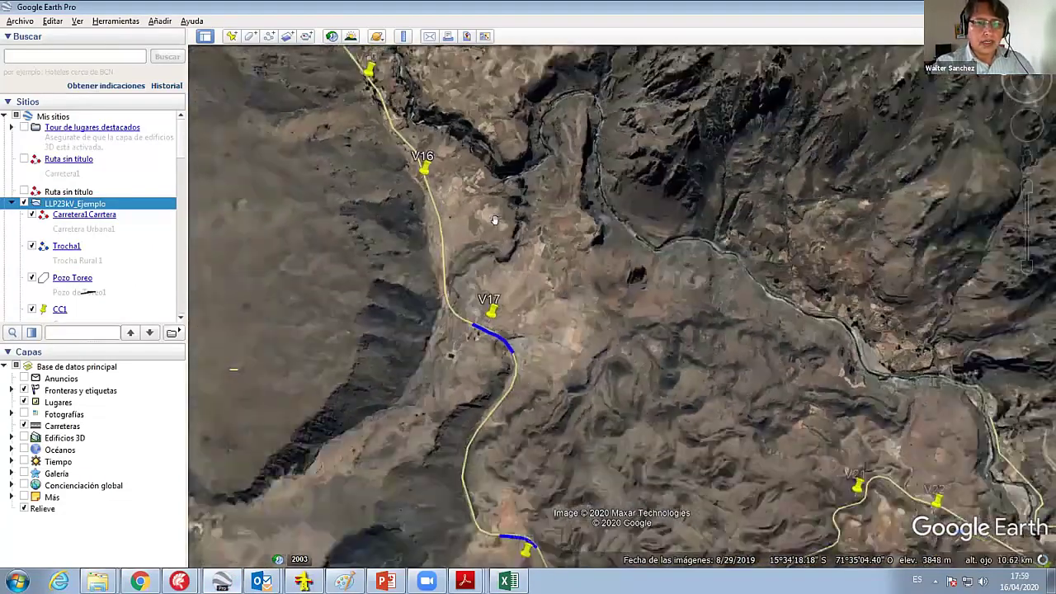
{"action": "scroll", "coordinate": [515, 147], "scroll_direction": "down", "scroll_amount": 2}
{"action": "scroll", "coordinate": [542, 125], "scroll_direction": "down", "scroll_amount": 1}
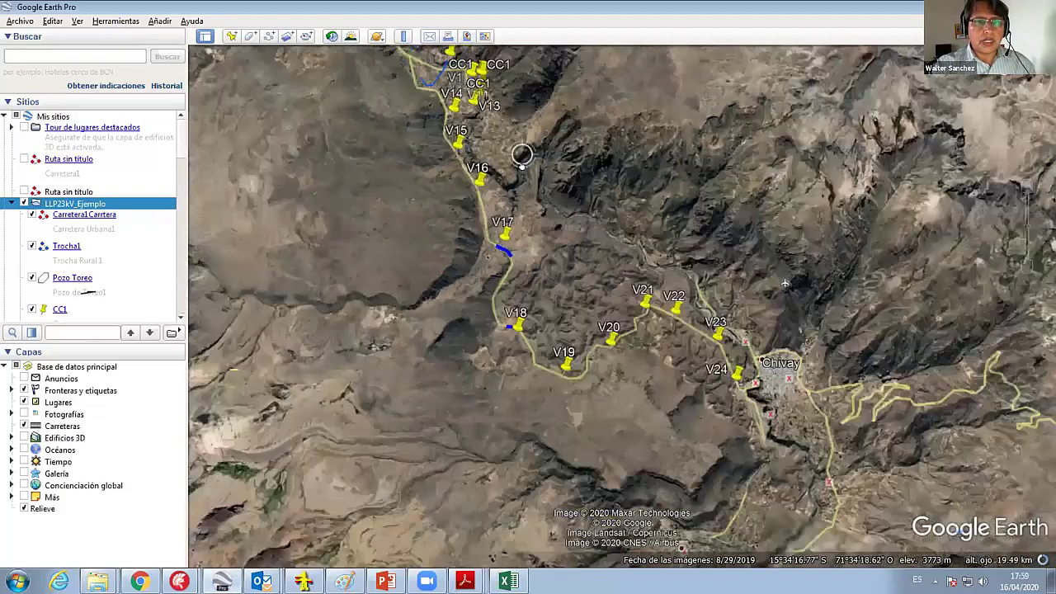
{"action": "scroll", "coordinate": [491, 238], "scroll_direction": "down", "scroll_amount": 1}
{"action": "left_click_drag", "start_coordinate": [536, 270], "coordinate": [486, 310]}
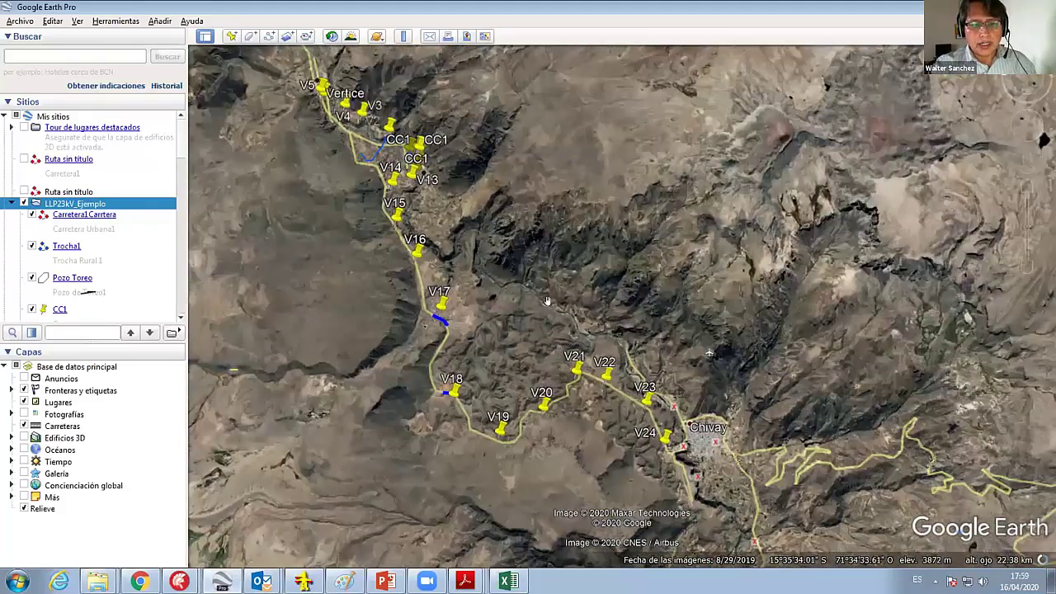
- Zoom in near V24 and pan west along the route toward V18–V21
{"action": "scroll", "coordinate": [640, 384], "scroll_direction": "up", "scroll_amount": 2}
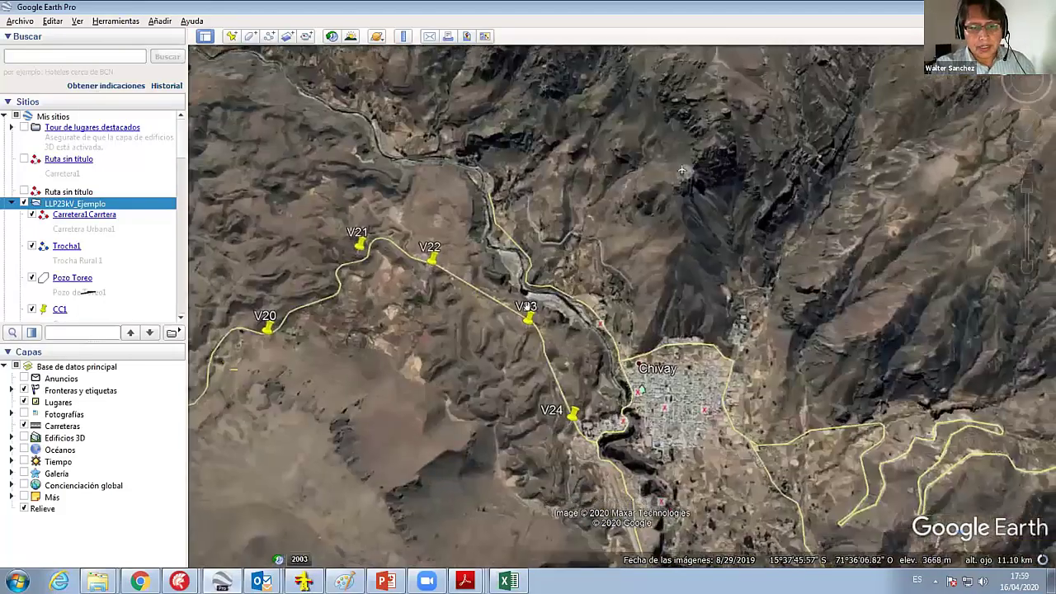
{"action": "scroll", "coordinate": [528, 326], "scroll_direction": "up", "scroll_amount": 1}
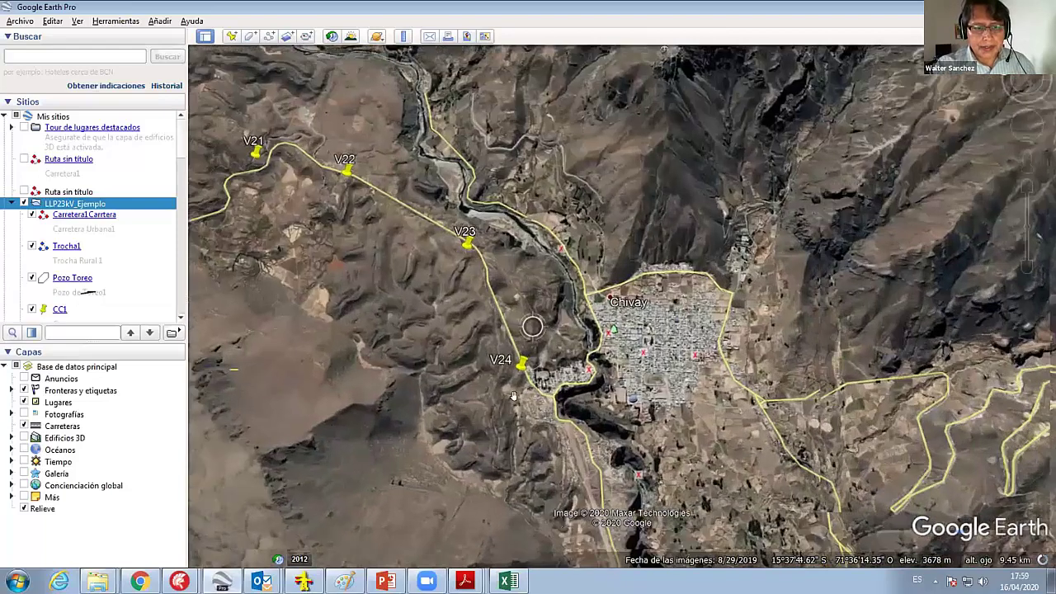
{"action": "scroll", "coordinate": [490, 383], "scroll_direction": "up", "scroll_amount": 2}
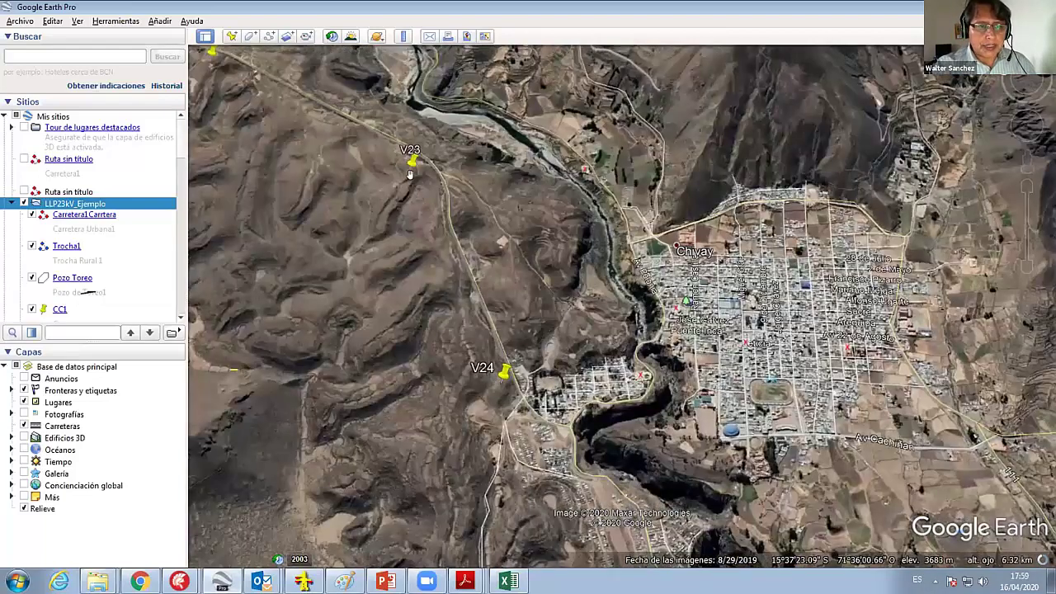
{"action": "left_click_drag", "start_coordinate": [417, 179], "coordinate": [589, 533]}
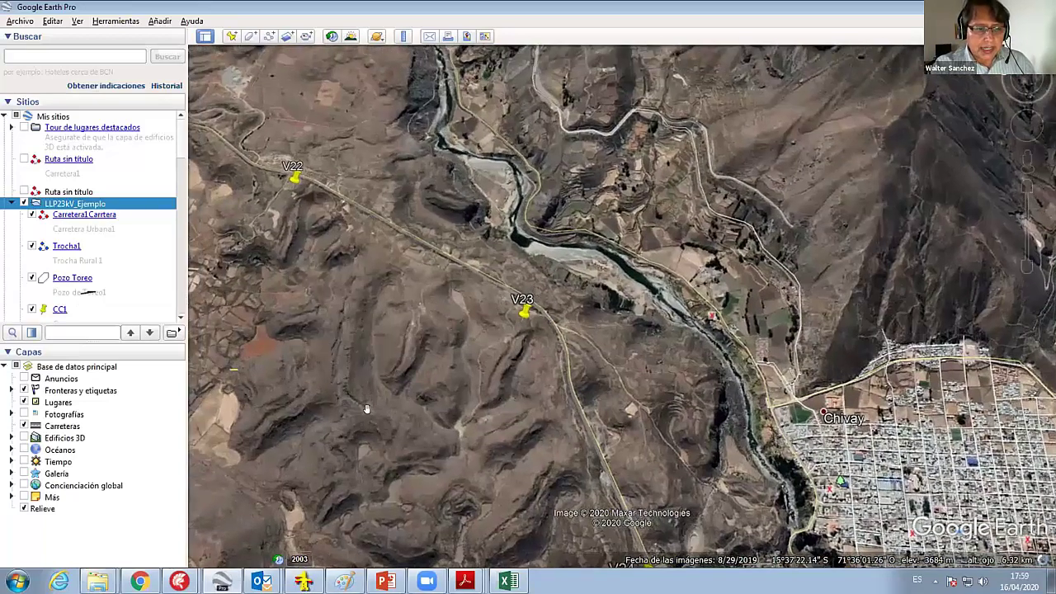
{"action": "left_click_drag", "start_coordinate": [366, 408], "coordinate": [524, 320]}
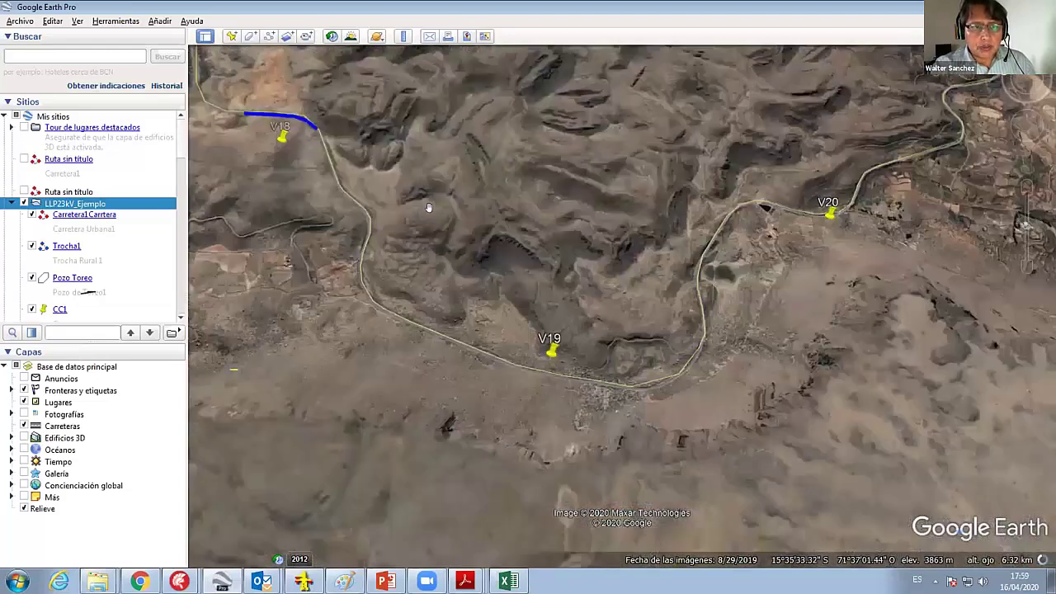
{"action": "left_click_drag", "start_coordinate": [469, 293], "coordinate": [421, 281]}
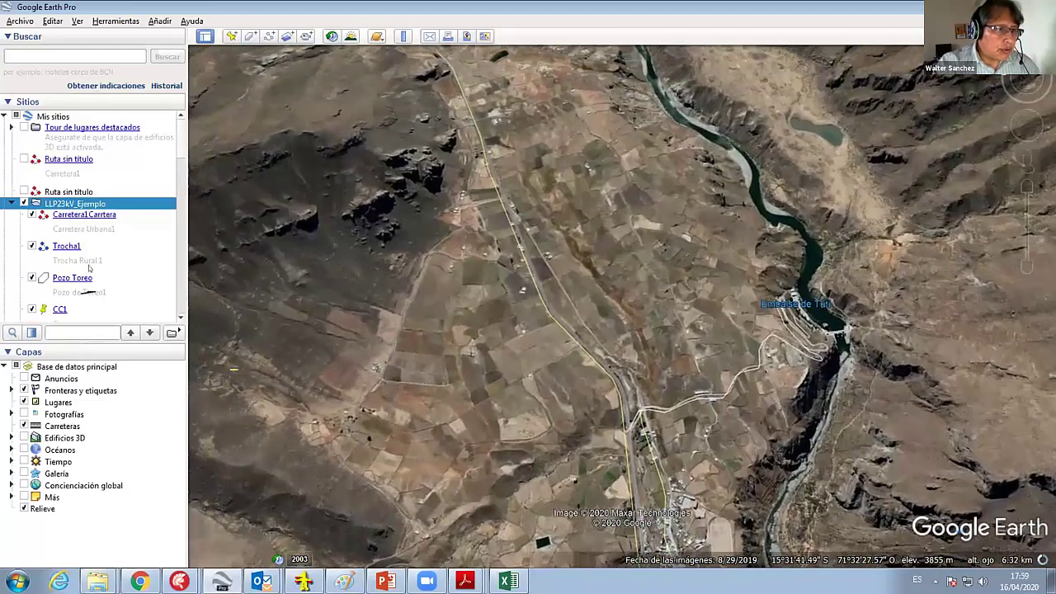
- Save LLP23kV_Ejemplo as KML file LLP23kV_Universidad in E:\PreSEntacion_Academico
{"action": "right_click", "coordinate": [130, 273]}
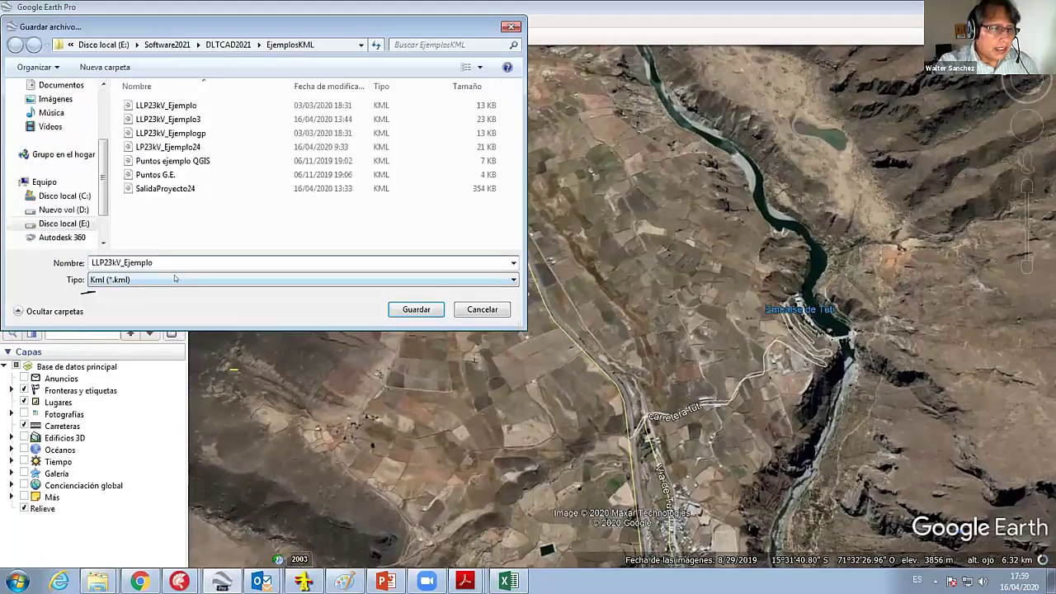
{"action": "left_click", "coordinate": [165, 281]}
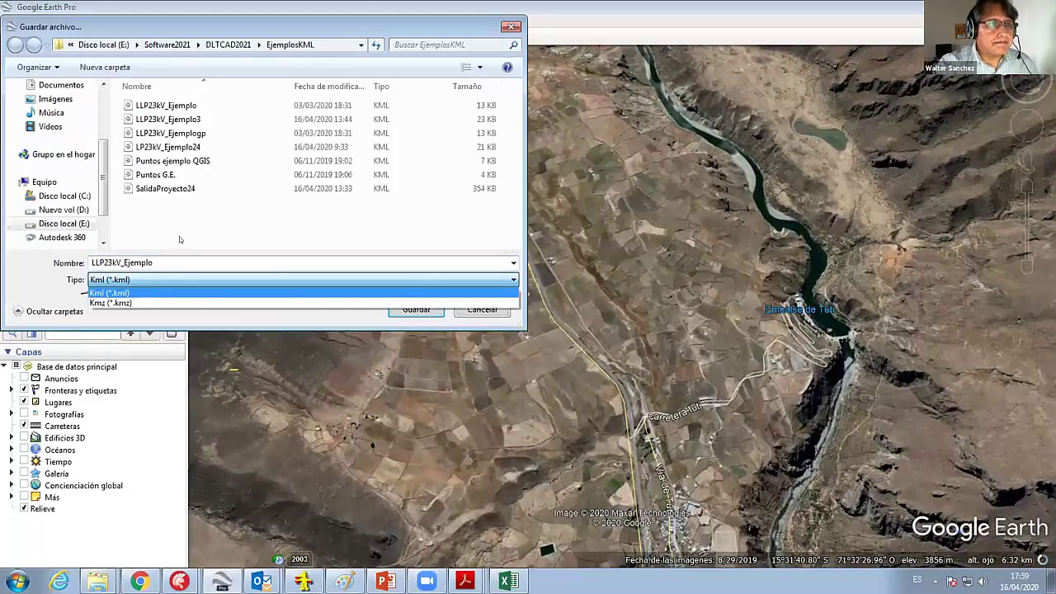
{"action": "left_click", "coordinate": [163, 58]}
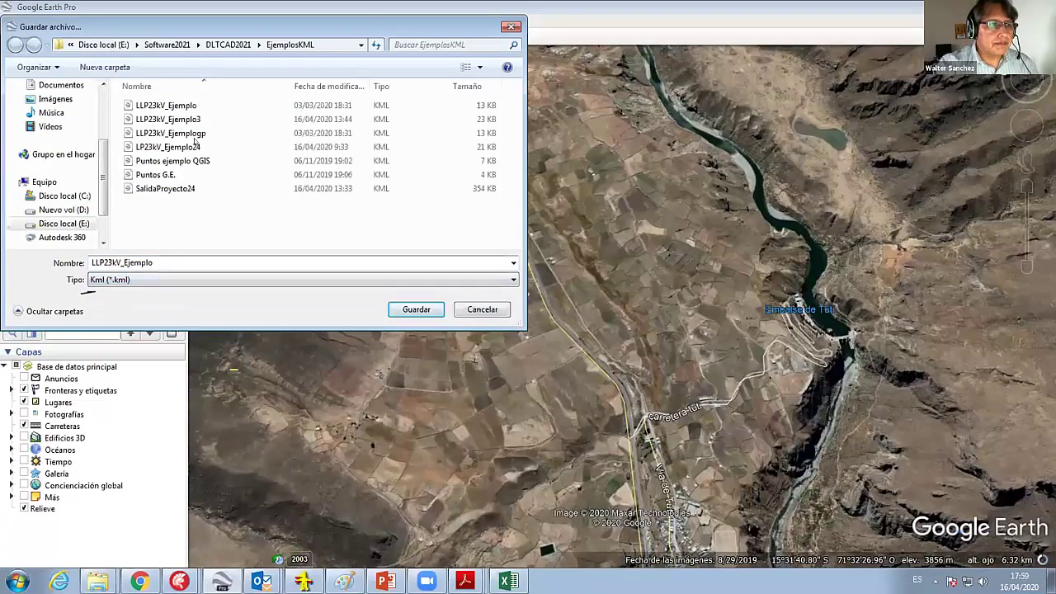
{"action": "key", "text": "alt+Up"}
{"action": "key", "text": "alt+Up"}
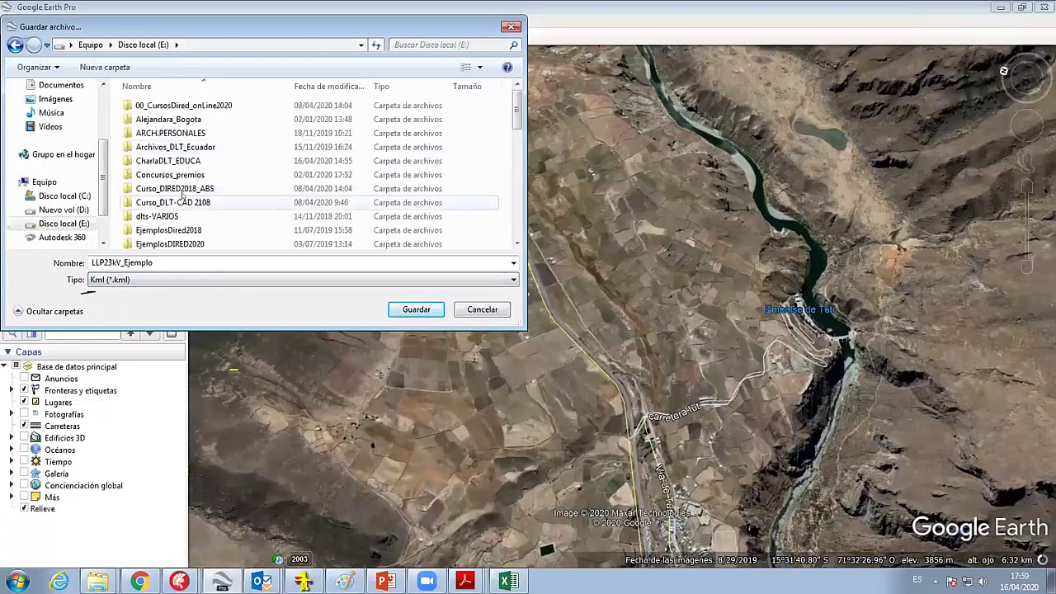
{"action": "left_click", "coordinate": [176, 133]}
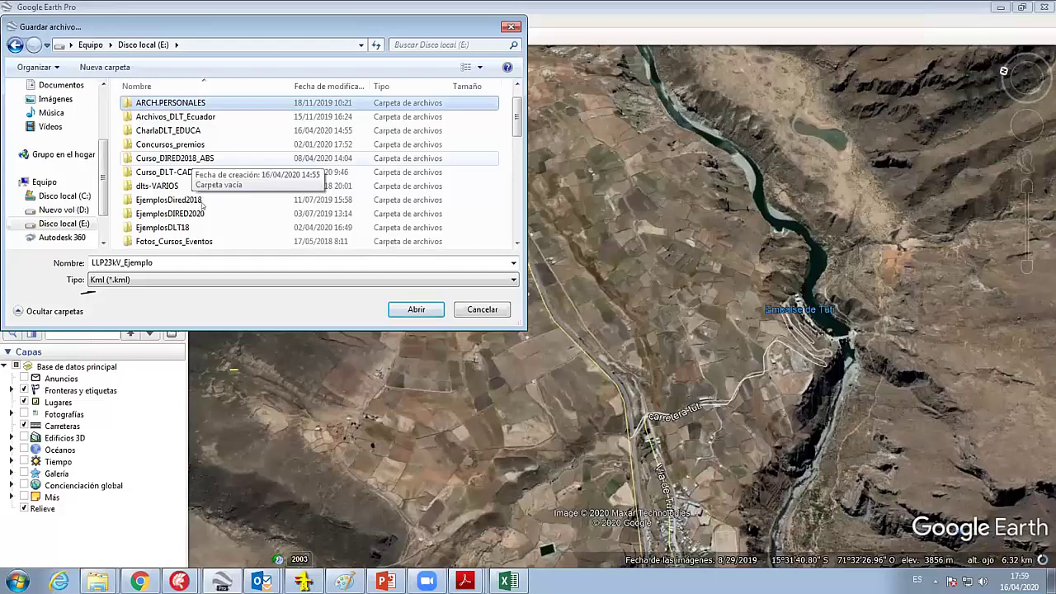
{"action": "scroll", "coordinate": [202, 204], "scroll_direction": "down", "scroll_amount": 2}
{"action": "double_click", "coordinate": [186, 211]}
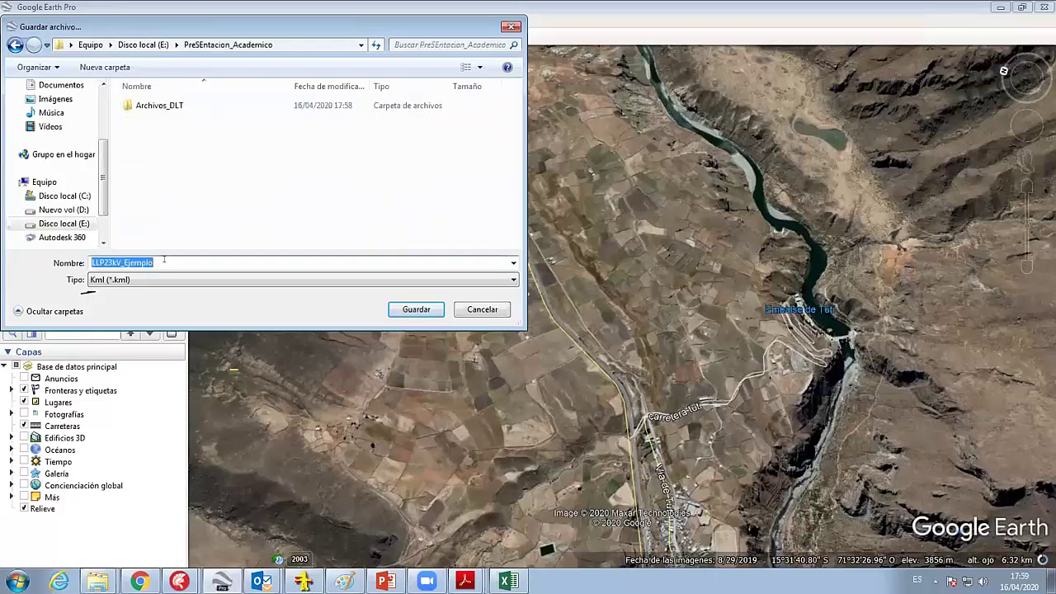
{"action": "key", "text": "End"}
{"action": "key", "text": "shift+Left"}
{"action": "key", "text": "shift+Left"}
{"action": "key", "text": "shift+Left"}
{"action": "key", "text": "shift+Left"}
{"action": "key", "text": "shift+Left"}
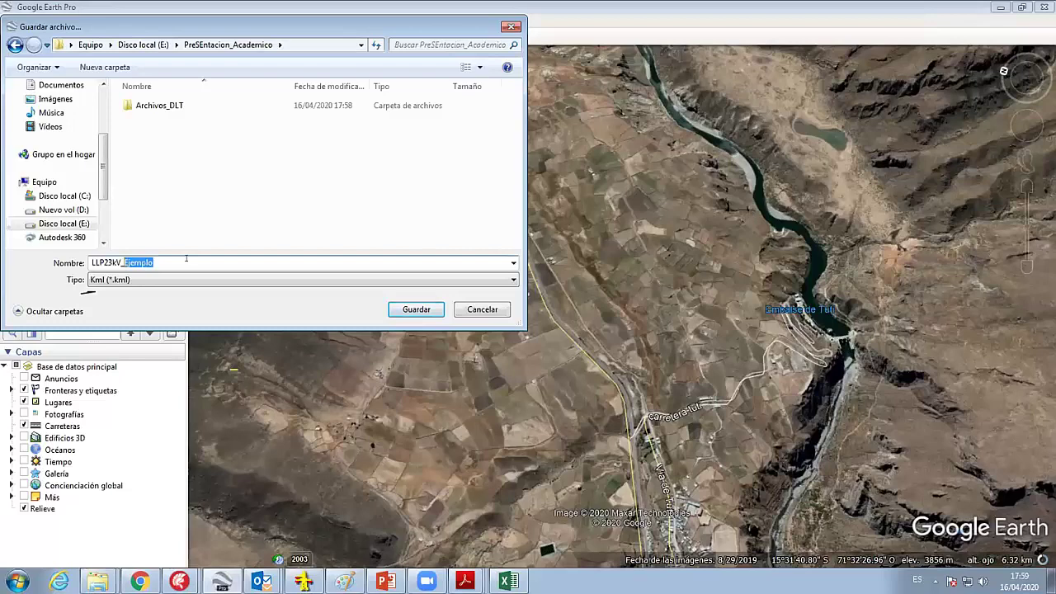
{"action": "type", "text": "Universidad"}
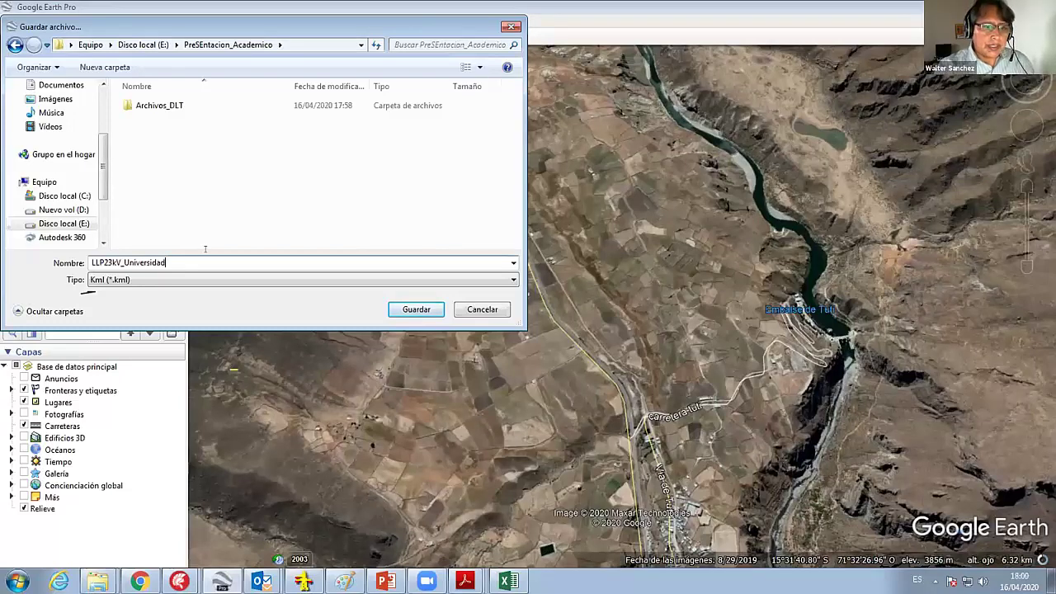
{"action": "left_click", "coordinate": [403, 311]}
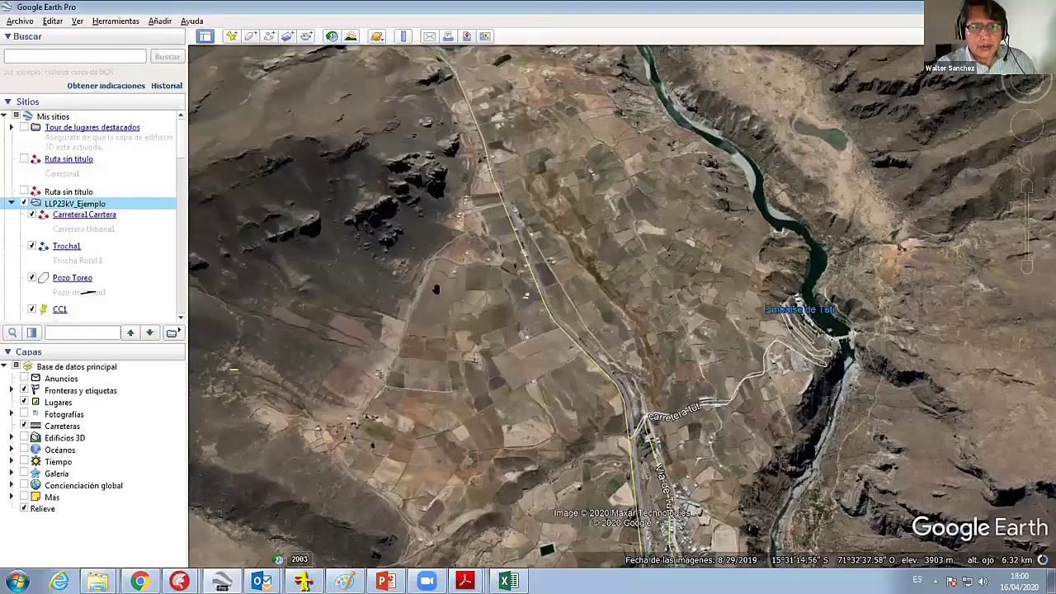
- Zoom out to an oblique view of the valley, then return to DLT-CAD 2020
{"action": "scroll", "coordinate": [394, 298], "scroll_direction": "down", "scroll_amount": 2}
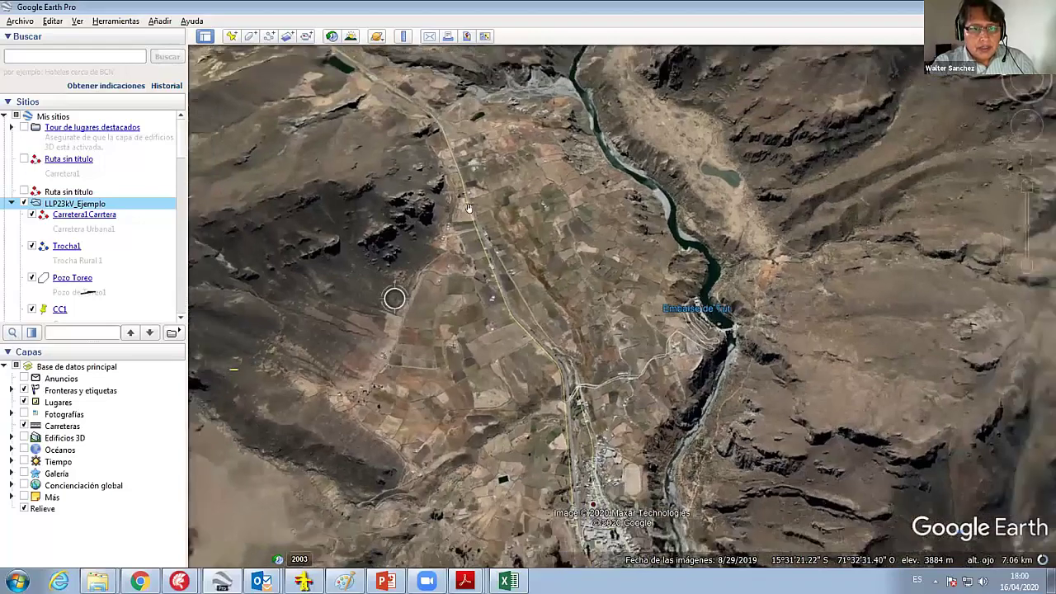
{"action": "middle_click_drag", "start_coordinate": [467, 204], "coordinate": [393, 430]}
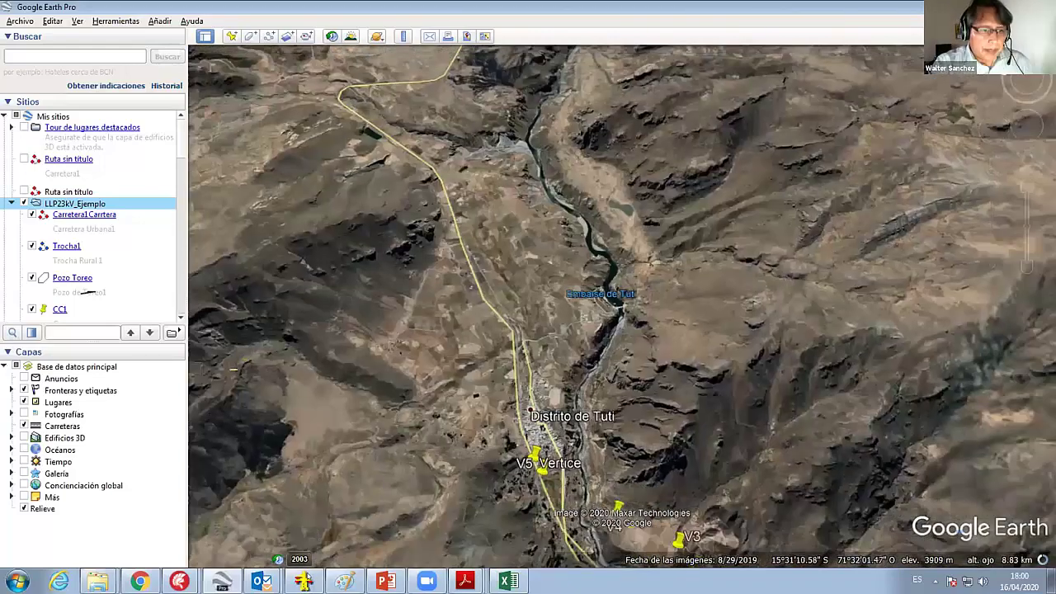
{"action": "scroll", "coordinate": [257, 291], "scroll_direction": "down", "scroll_amount": 3}
{"action": "key", "text": "alt+Tab"}
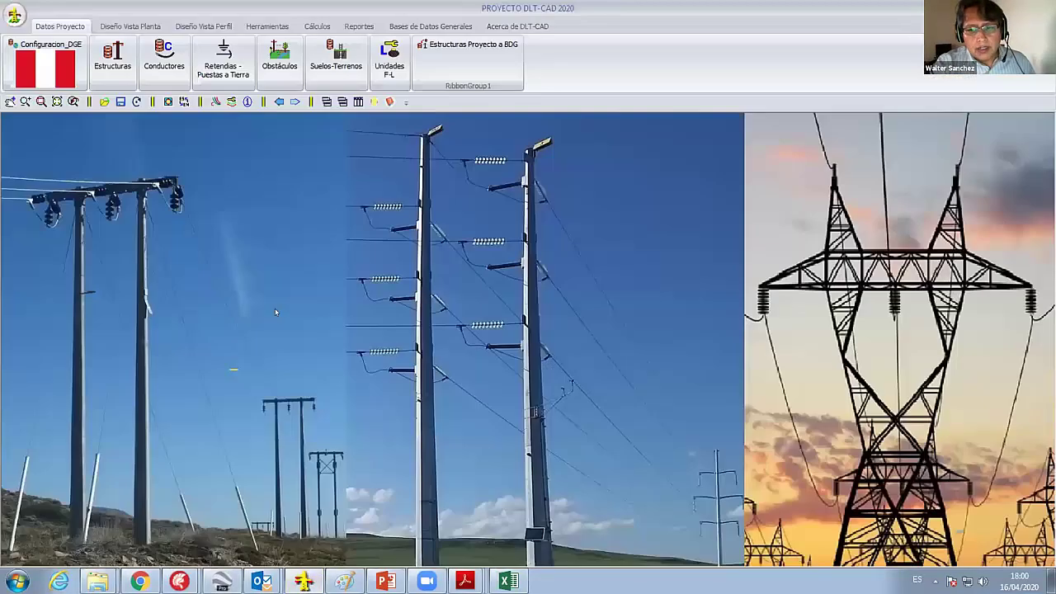
- Start Cargar Topografía and pick the KML file LLP23kV_Universidad from E:\PreSEntacion_Academico
{"action": "left_click", "coordinate": [14, 16]}
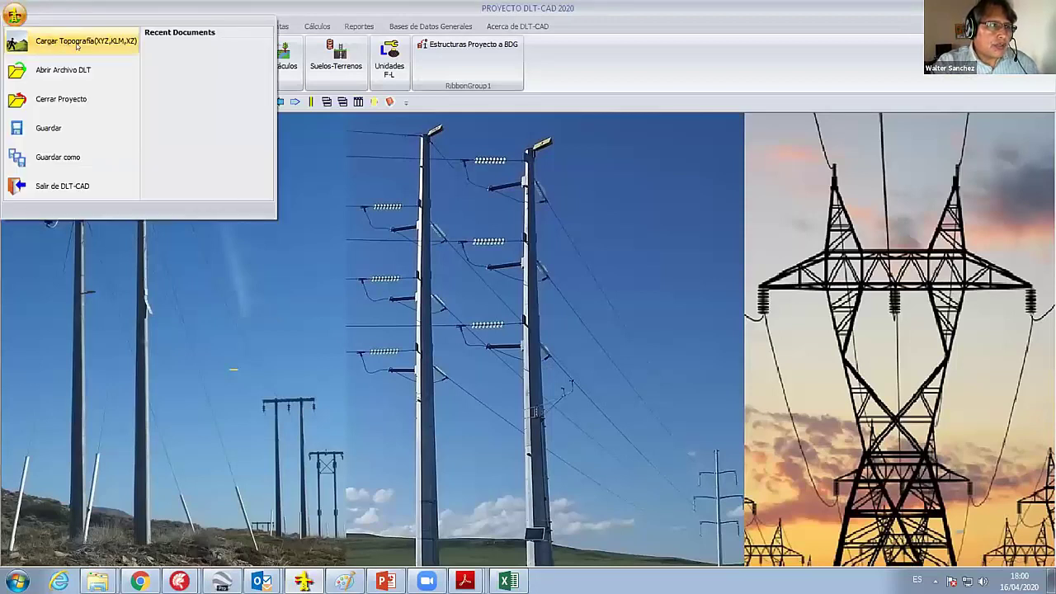
{"action": "left_click", "coordinate": [91, 45]}
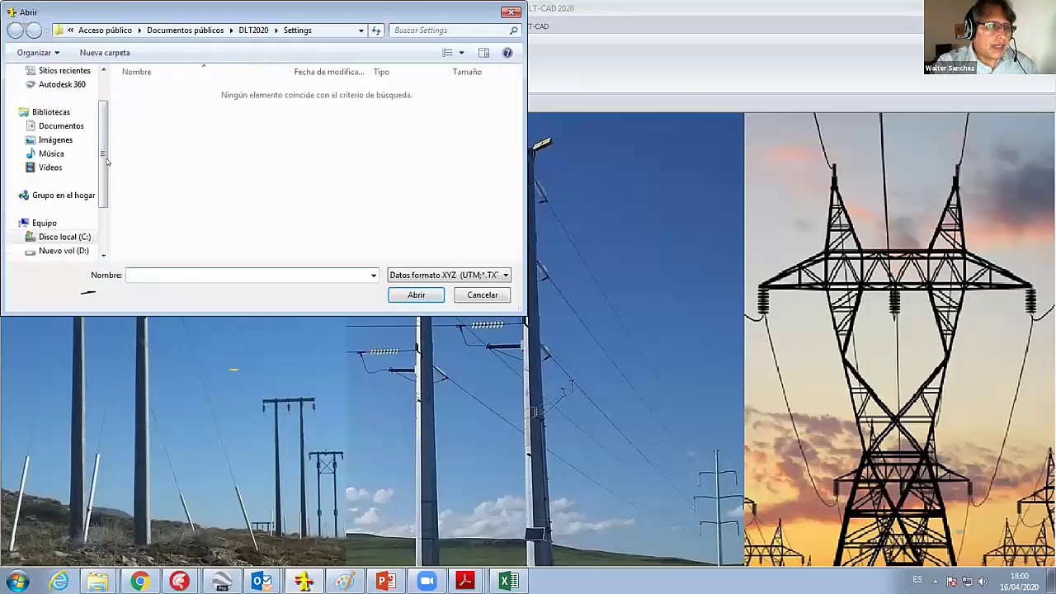
{"action": "mouse_move", "coordinate": [62, 165]}
{"action": "scroll", "coordinate": [91, 165], "scroll_direction": "down", "scroll_amount": 1}
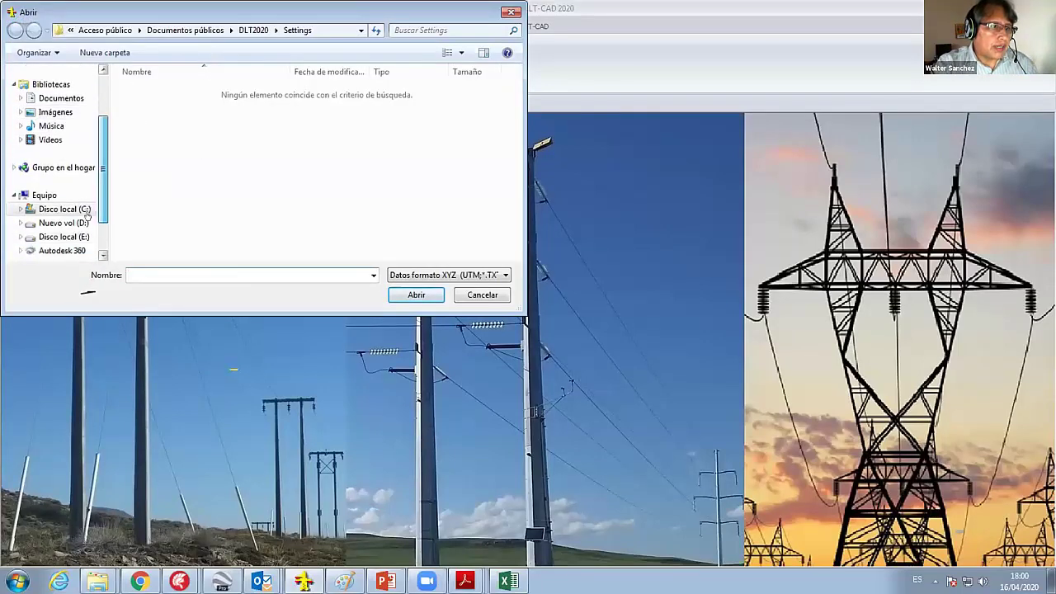
{"action": "left_click", "coordinate": [81, 236]}
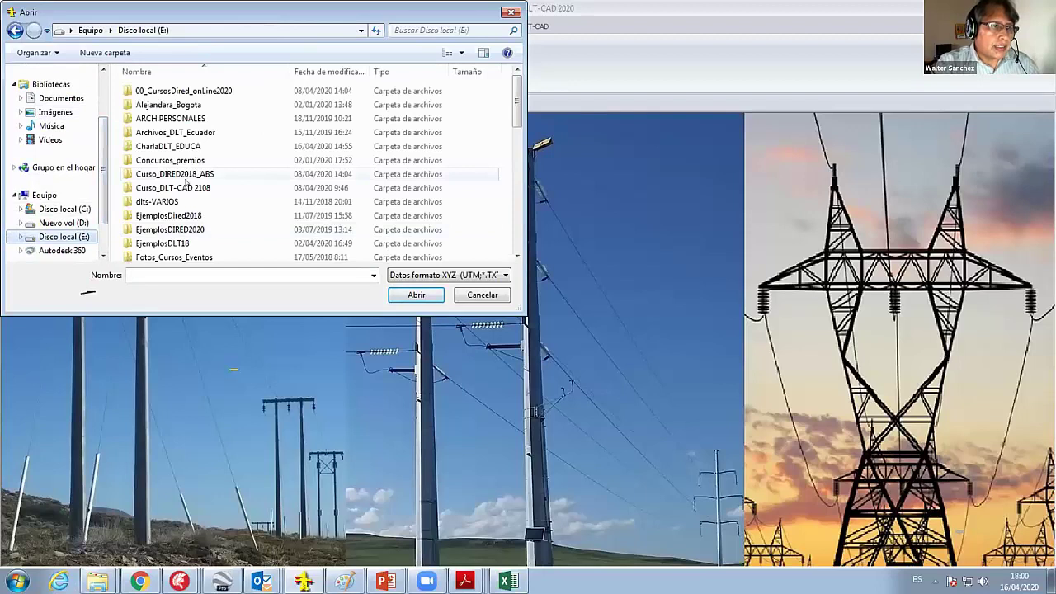
{"action": "double_click", "coordinate": [173, 160]}
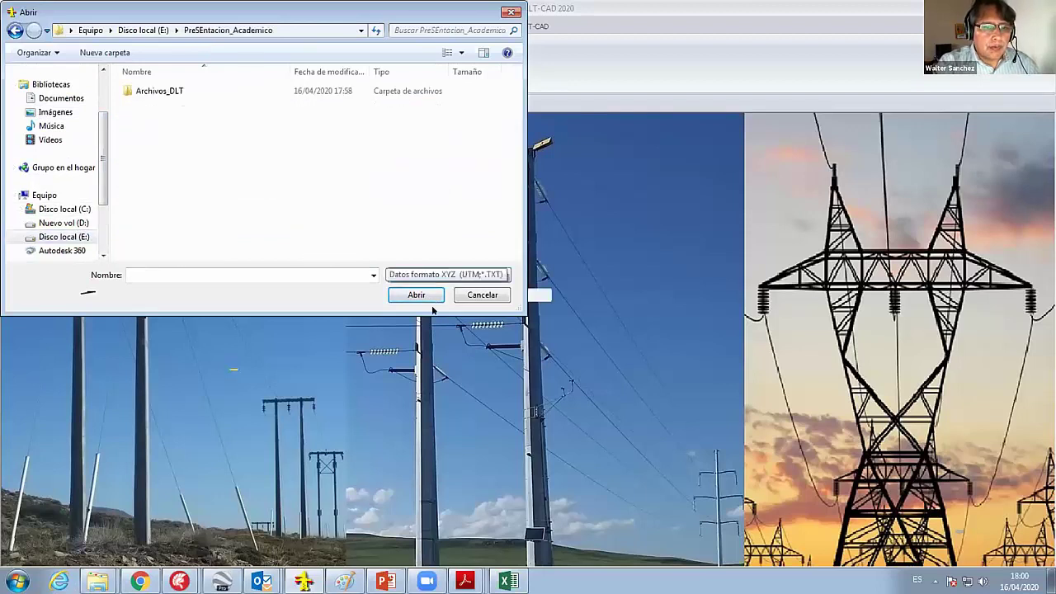
{"action": "left_click", "coordinate": [446, 275]}
{"action": "left_click", "coordinate": [421, 314]}
{"action": "left_click", "coordinate": [175, 106]}
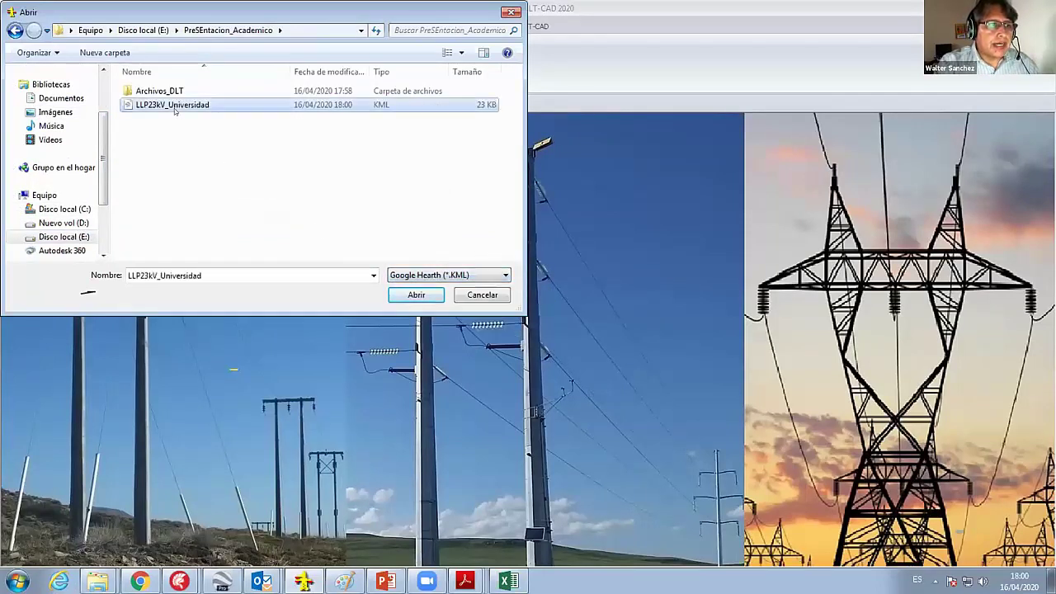
- Import the KML file and check the Este and Norte coordinates of rows 1, 2 and 6
{"action": "left_click", "coordinate": [412, 293]}
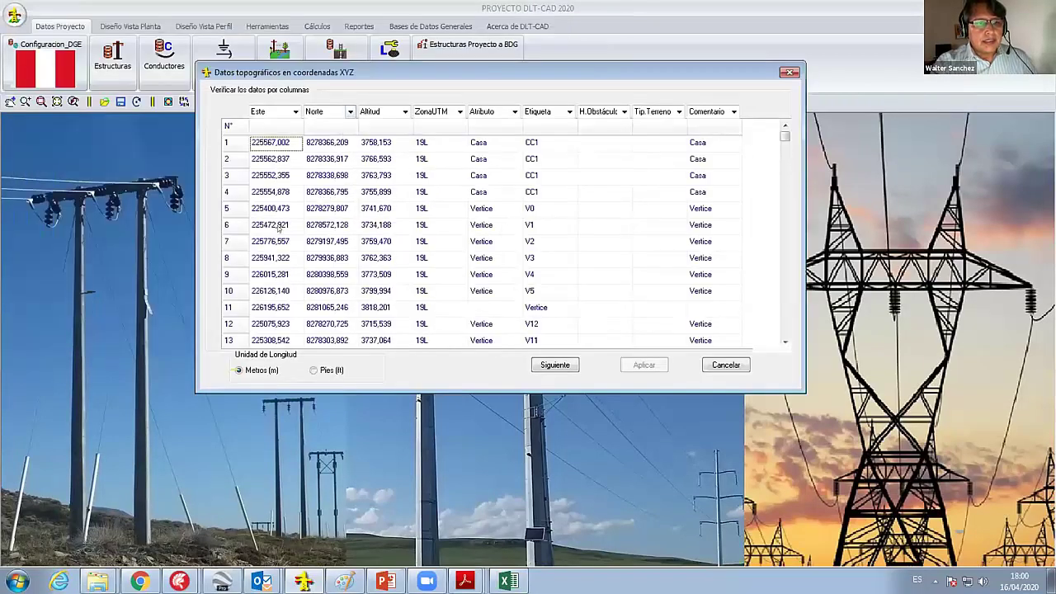
{"action": "left_click", "coordinate": [279, 228]}
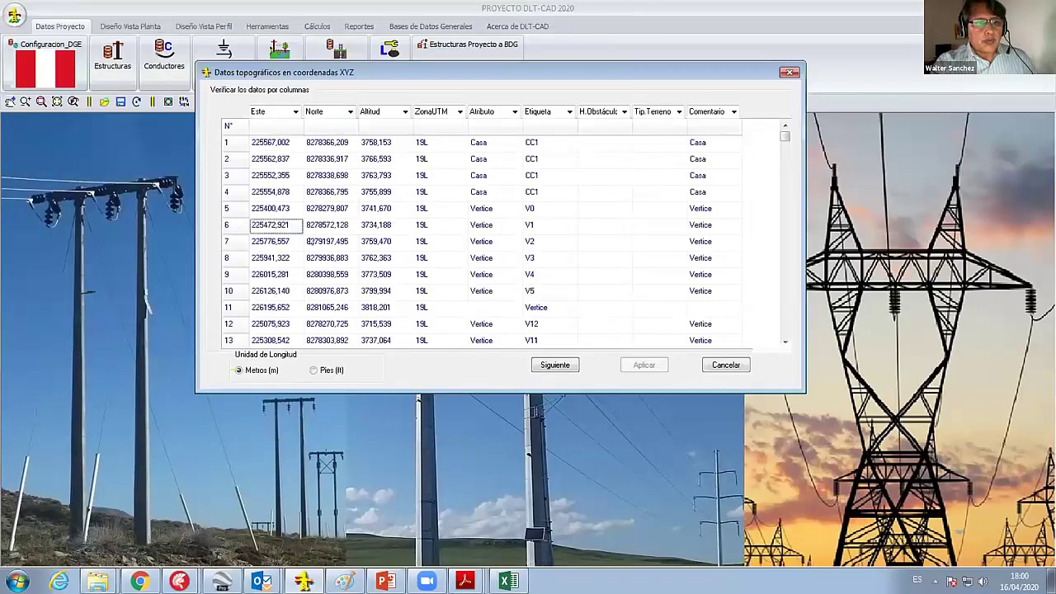
{"action": "left_click", "coordinate": [321, 162]}
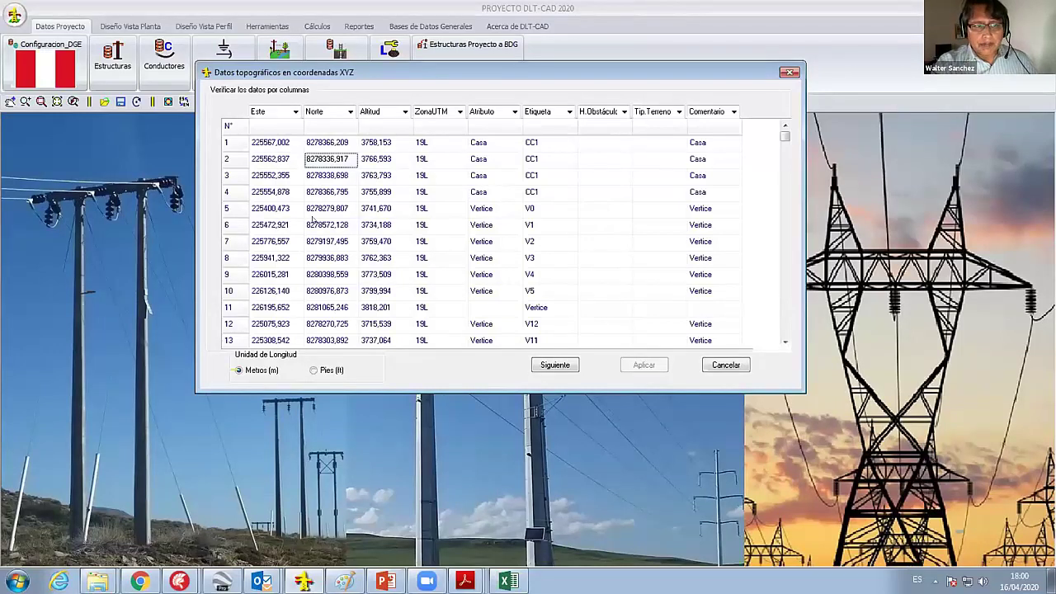
{"action": "left_click", "coordinate": [313, 223]}
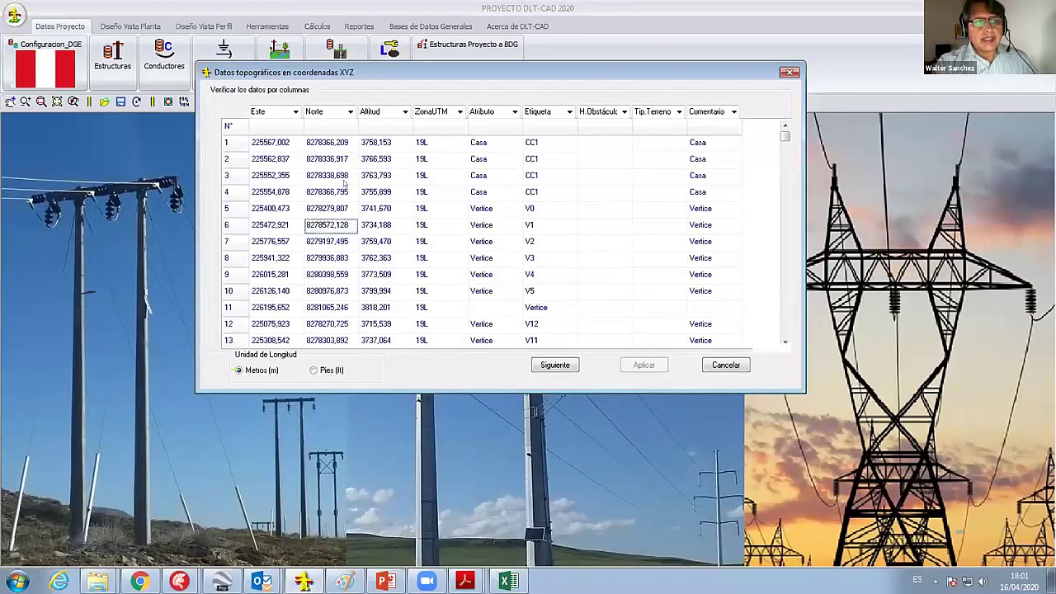
{"action": "left_click", "coordinate": [327, 160]}
{"action": "left_click", "coordinate": [327, 143]}
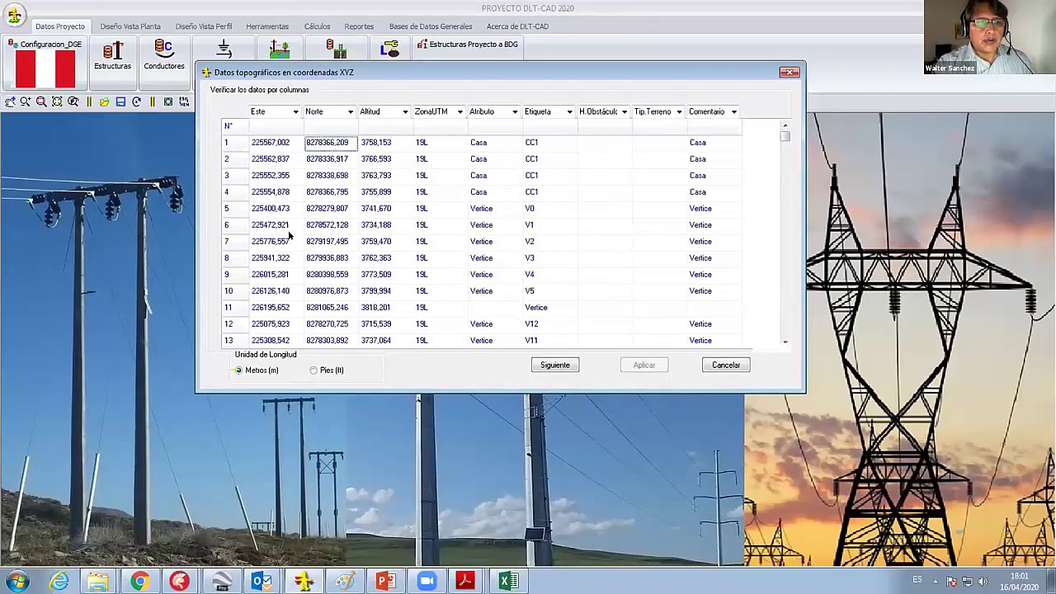
- Review the Altitud values down the point table, then continue with Siguiente
{"action": "key", "text": "Tab"}
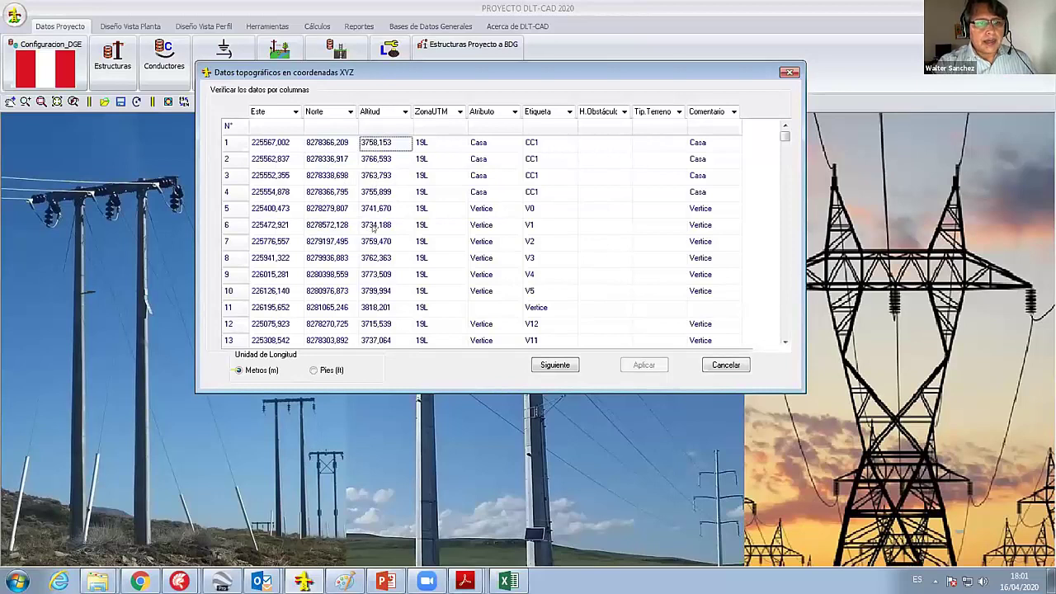
{"action": "key", "text": "Down"}
{"action": "key", "text": "Down"}
{"action": "key", "text": "Down"}
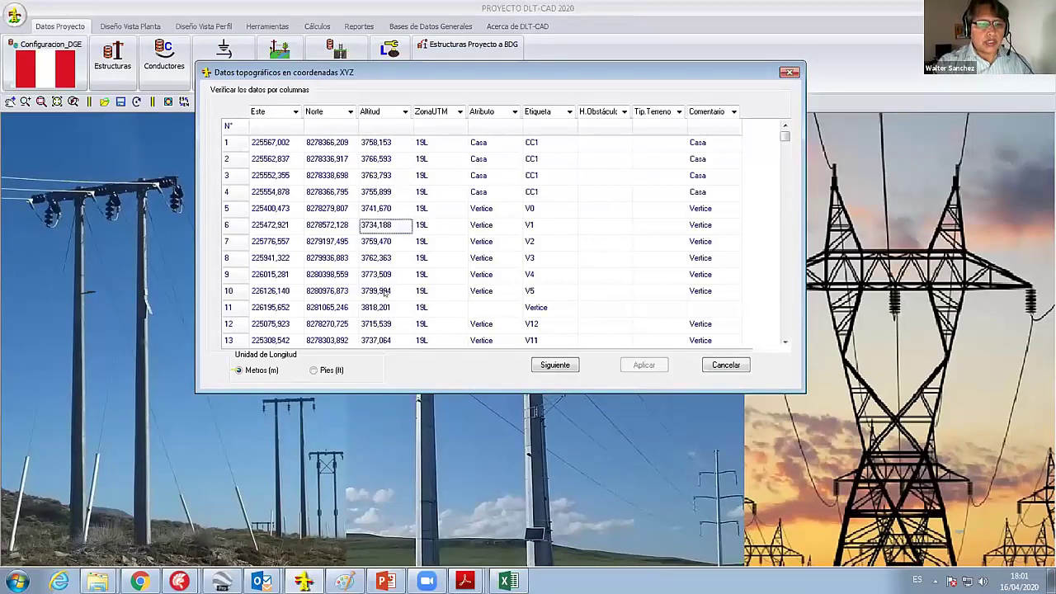
{"action": "key", "text": "Down"}
{"action": "key", "text": "Down"}
{"action": "key", "text": "Down"}
{"action": "key", "text": "Down"}
{"action": "key", "text": "Down"}
{"action": "left_click", "coordinate": [396, 228]}
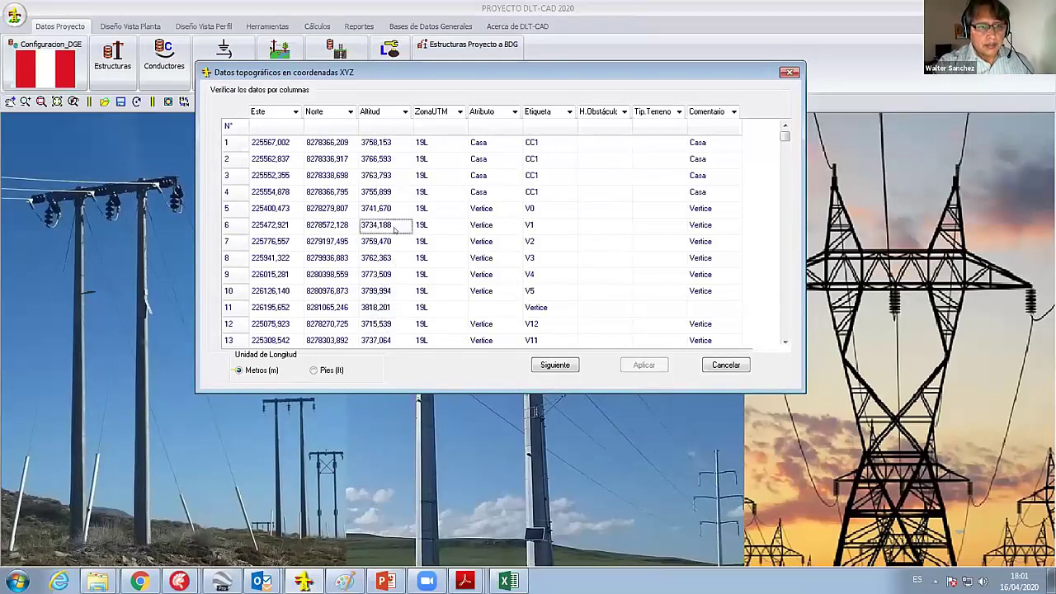
{"action": "key", "text": "Down"}
{"action": "key", "text": "Down"}
{"action": "key", "text": "Down"}
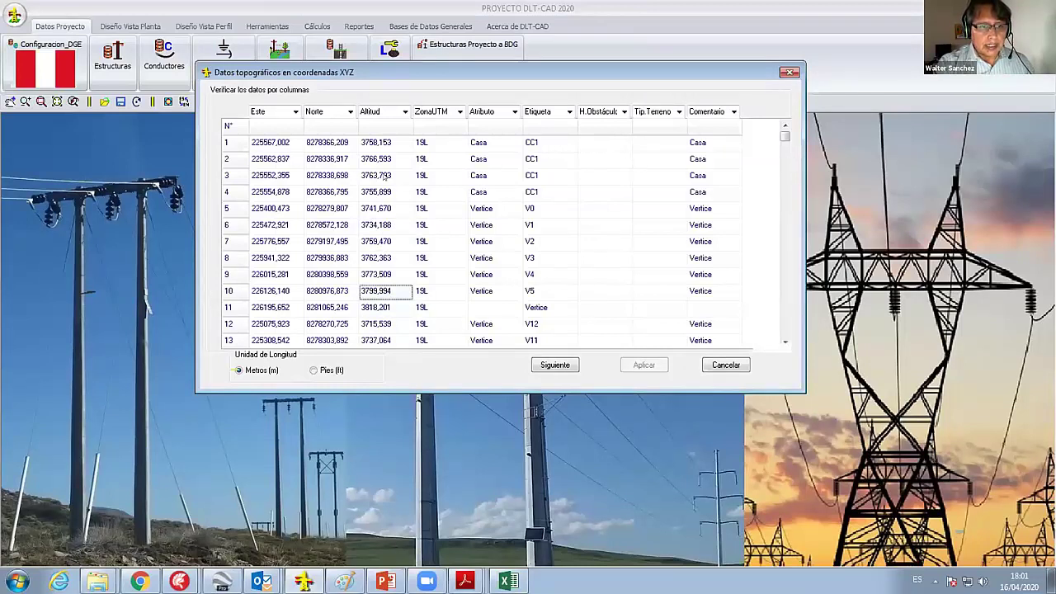
{"action": "key", "text": "Up"}
{"action": "key", "text": "Up"}
{"action": "key", "text": "Up"}
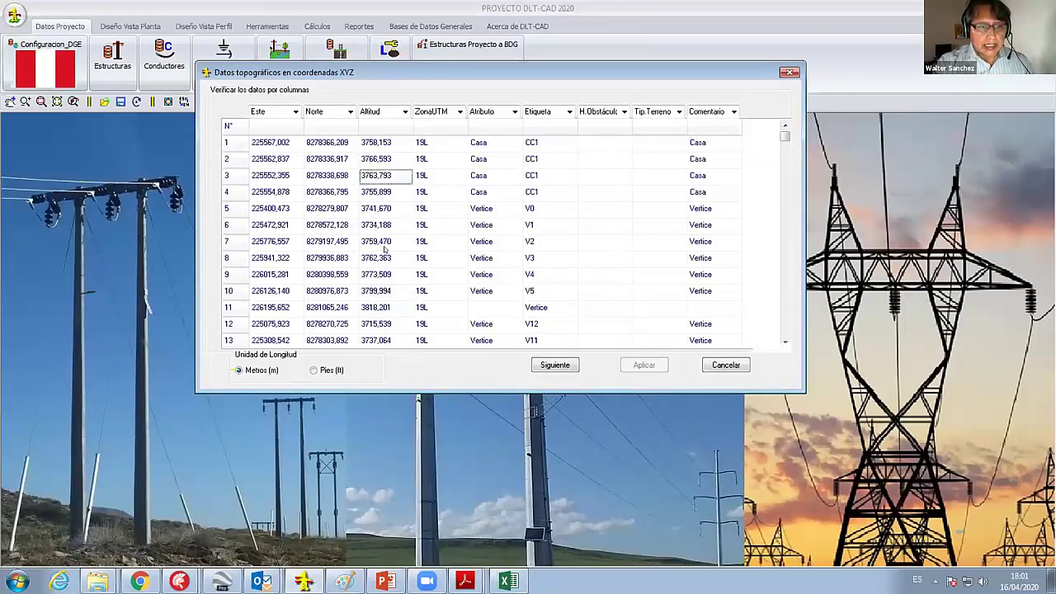
{"action": "key", "text": "Down"}
{"action": "key", "text": "Down"}
{"action": "key", "text": "Down"}
{"action": "key", "text": "Down"}
{"action": "key", "text": "Down"}
{"action": "key", "text": "Down"}
{"action": "key", "text": "Down"}
{"action": "key", "text": "Down"}
{"action": "key", "text": "Down"}
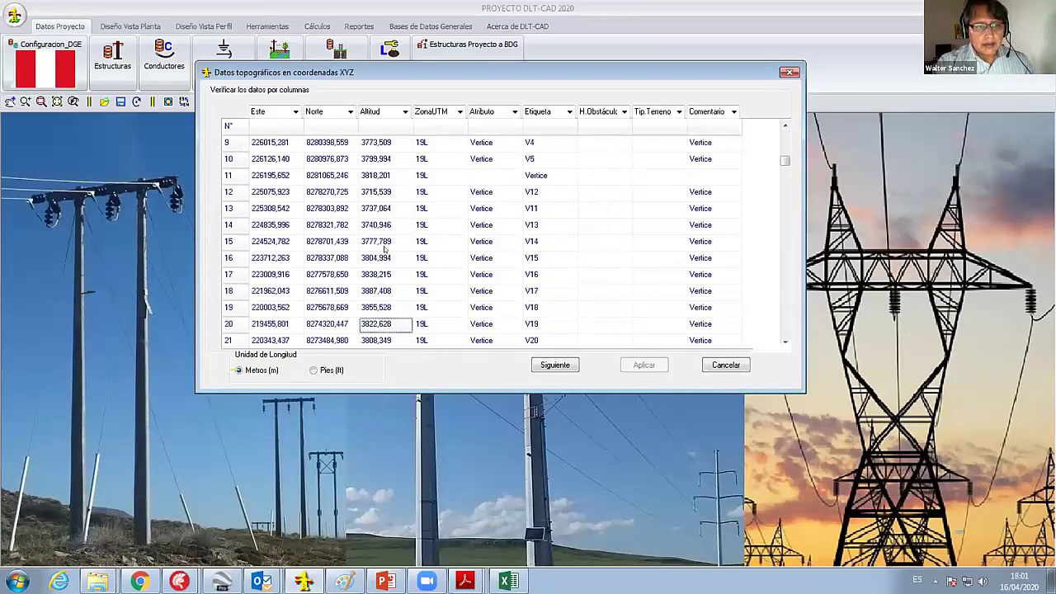
{"action": "key", "text": "Down"}
{"action": "key", "text": "Down"}
{"action": "key", "text": "Down"}
{"action": "key", "text": "Down"}
{"action": "key", "text": "Down"}
{"action": "key", "text": "Down"}
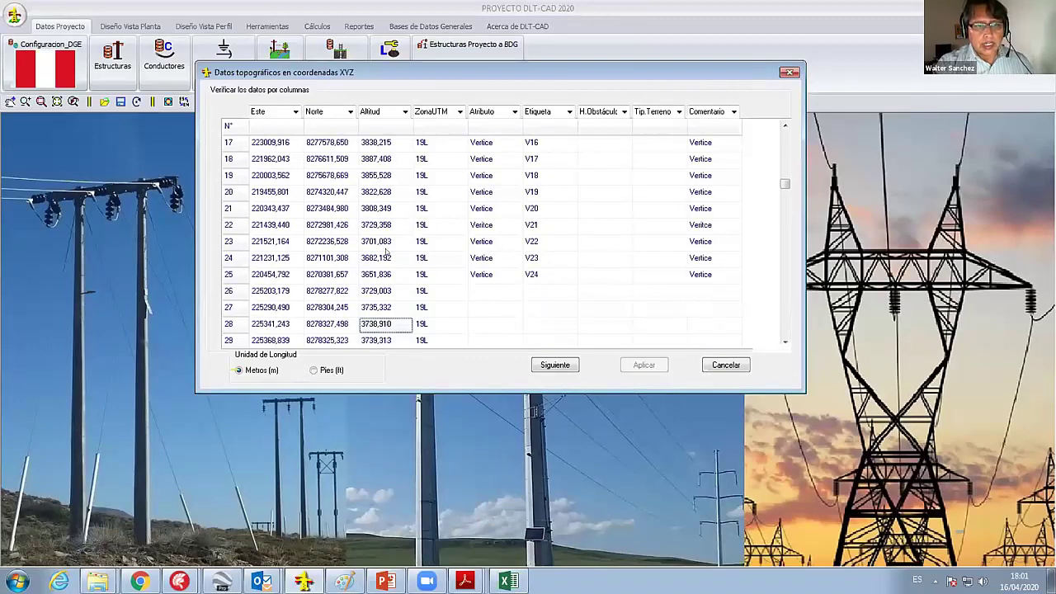
{"action": "key", "text": "Down"}
{"action": "key", "text": "Down"}
{"action": "key", "text": "Down"}
{"action": "key", "text": "Down"}
{"action": "key", "text": "Down"}
{"action": "key", "text": "Down"}
{"action": "key", "text": "Down"}
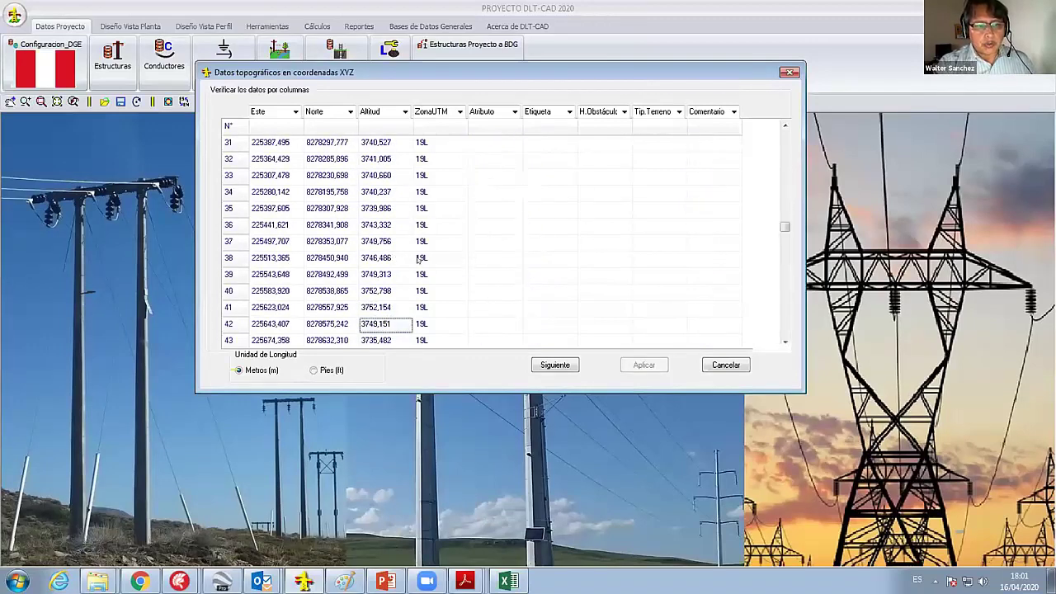
{"action": "key", "text": "Down"}
{"action": "key", "text": "Down"}
{"action": "key", "text": "Down"}
{"action": "key", "text": "Down"}
{"action": "key", "text": "Down"}
{"action": "key", "text": "Down"}
{"action": "key", "text": "Down"}
{"action": "key", "text": "Down"}
{"action": "key", "text": "Down"}
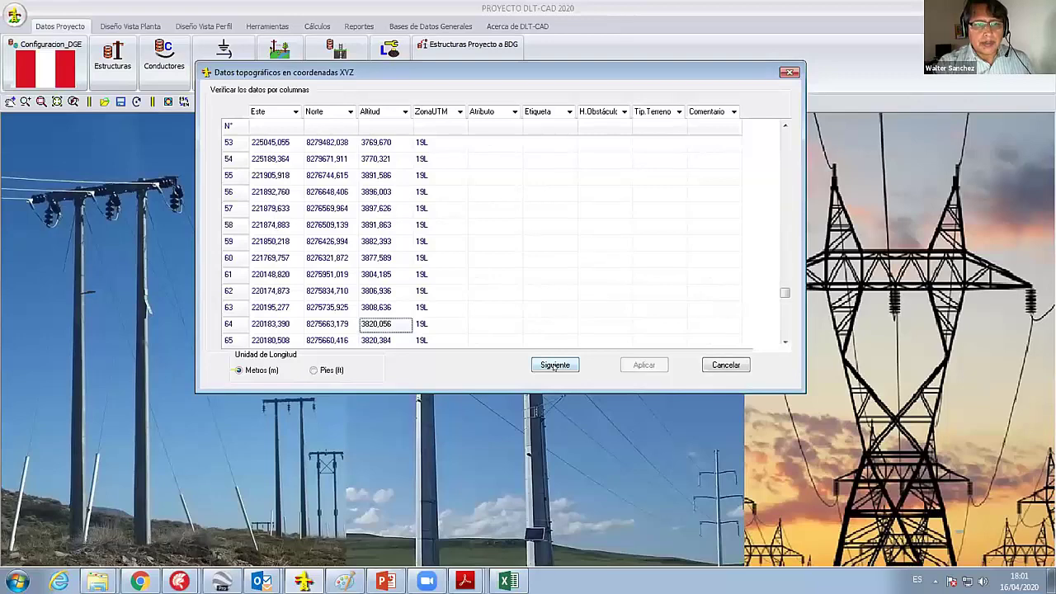
{"action": "left_click", "coordinate": [555, 367]}
- Apply the ordered topographic points and inspect vertices V15–V24 in the plan view
{"action": "left_click", "coordinate": [653, 365]}
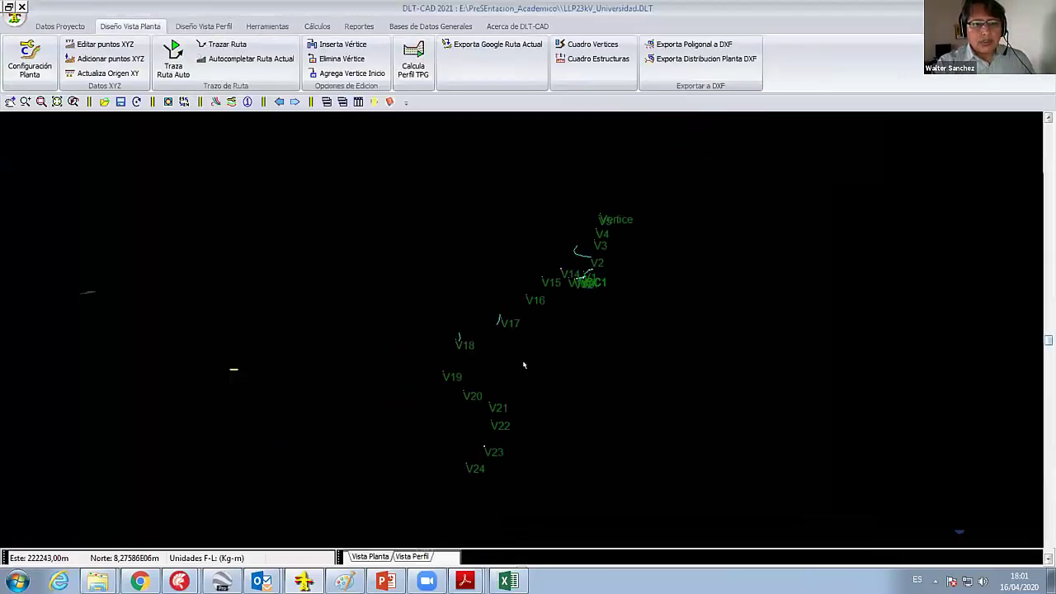
{"action": "middle_click_drag", "start_coordinate": [528, 363], "coordinate": [469, 283]}
{"action": "scroll", "coordinate": [469, 283], "scroll_direction": "up", "scroll_amount": 2}
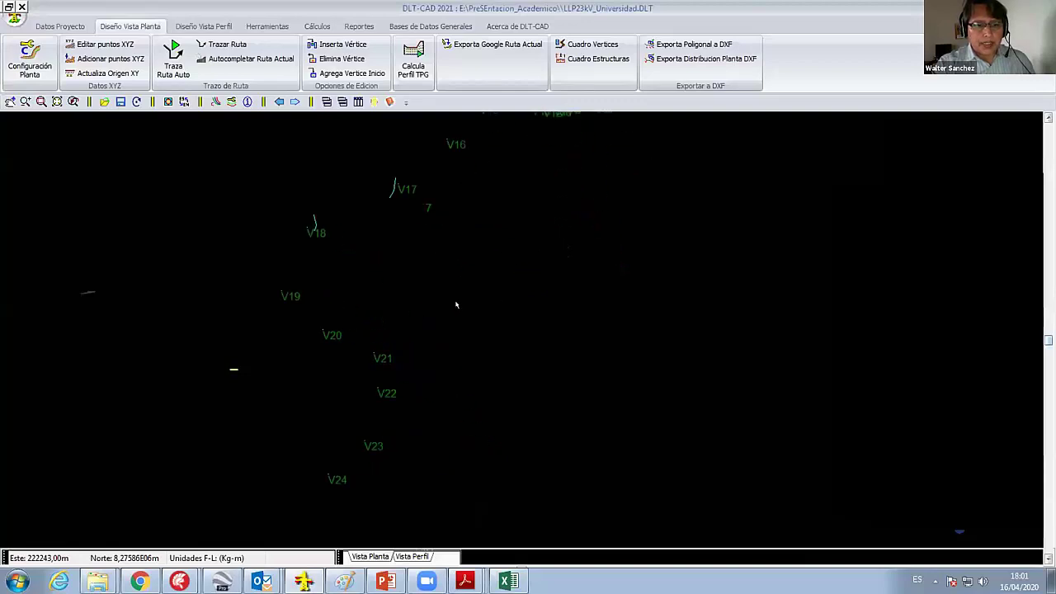
{"action": "scroll", "coordinate": [309, 251], "scroll_direction": "up", "scroll_amount": 1}
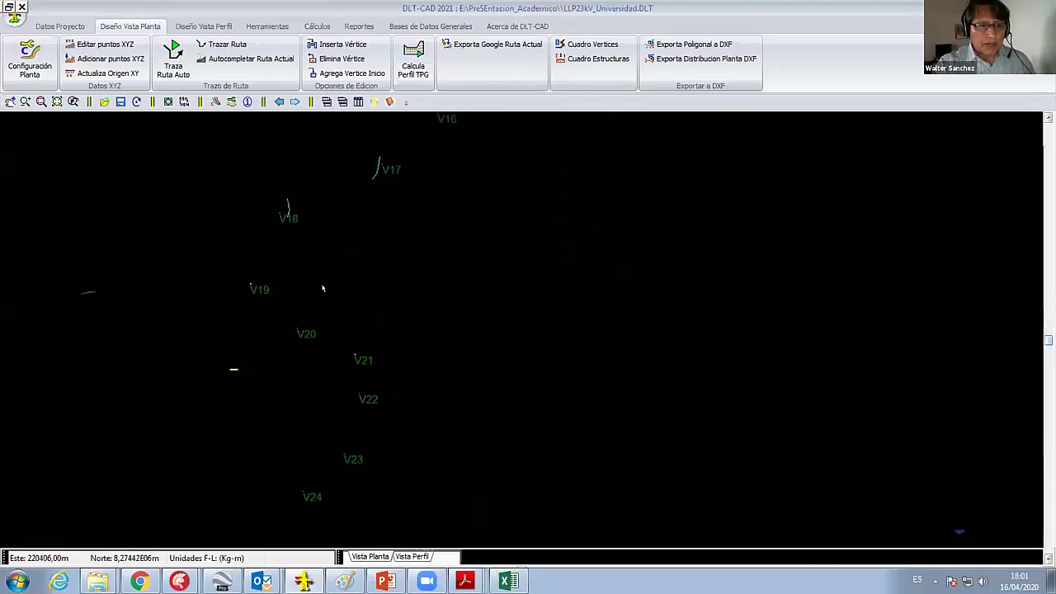
{"action": "middle_click_drag", "start_coordinate": [310, 252], "coordinate": [376, 363]}
{"action": "scroll", "coordinate": [418, 217], "scroll_direction": "up", "scroll_amount": 2}
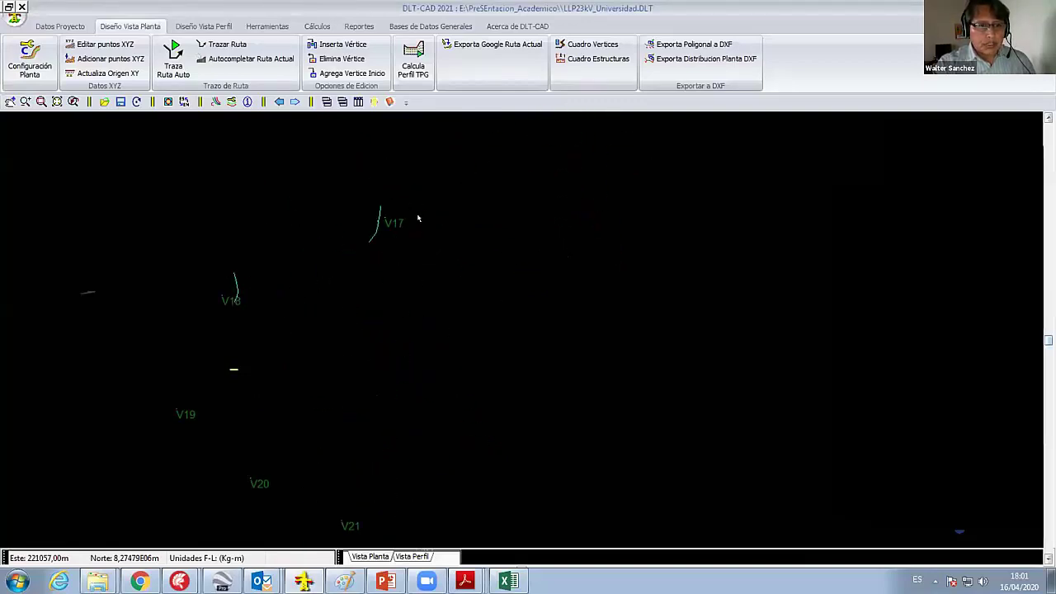
{"action": "middle_click_drag", "start_coordinate": [428, 292], "coordinate": [465, 248]}
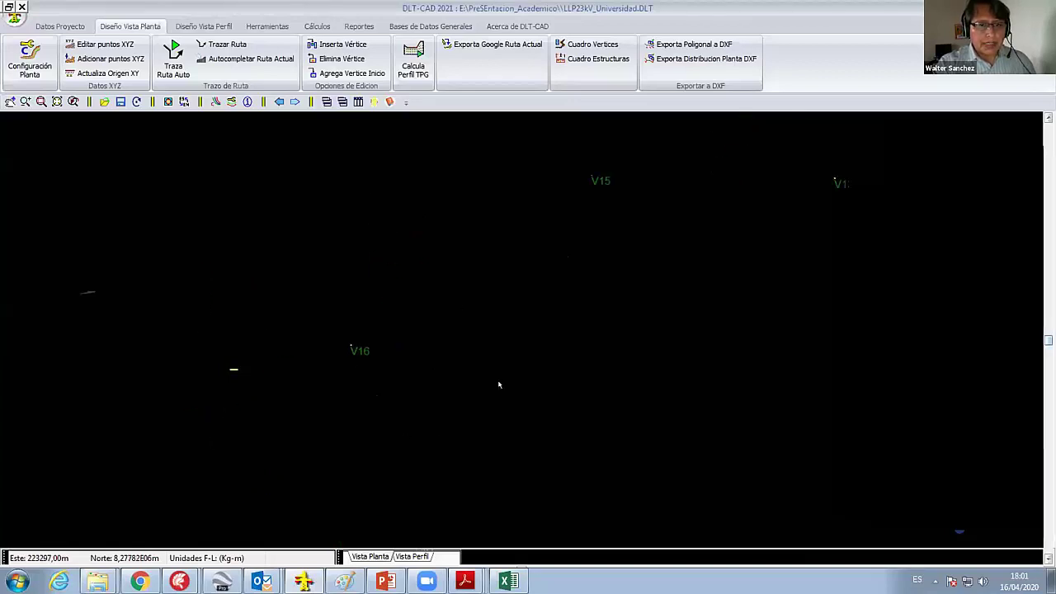
{"action": "scroll", "coordinate": [502, 338], "scroll_direction": "down", "scroll_amount": 2}
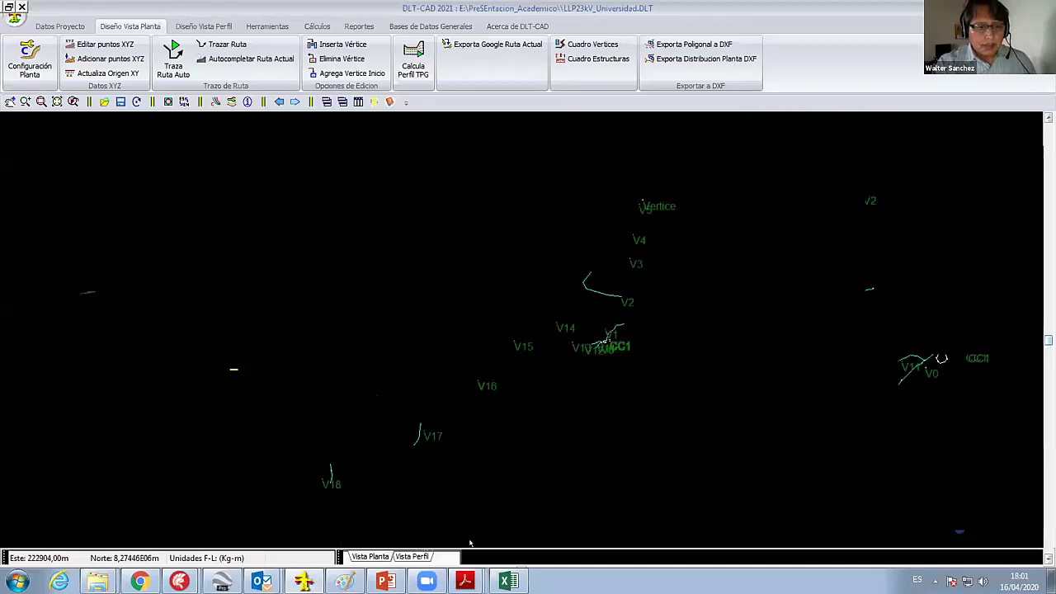
{"action": "key", "text": "alt+Tab"}
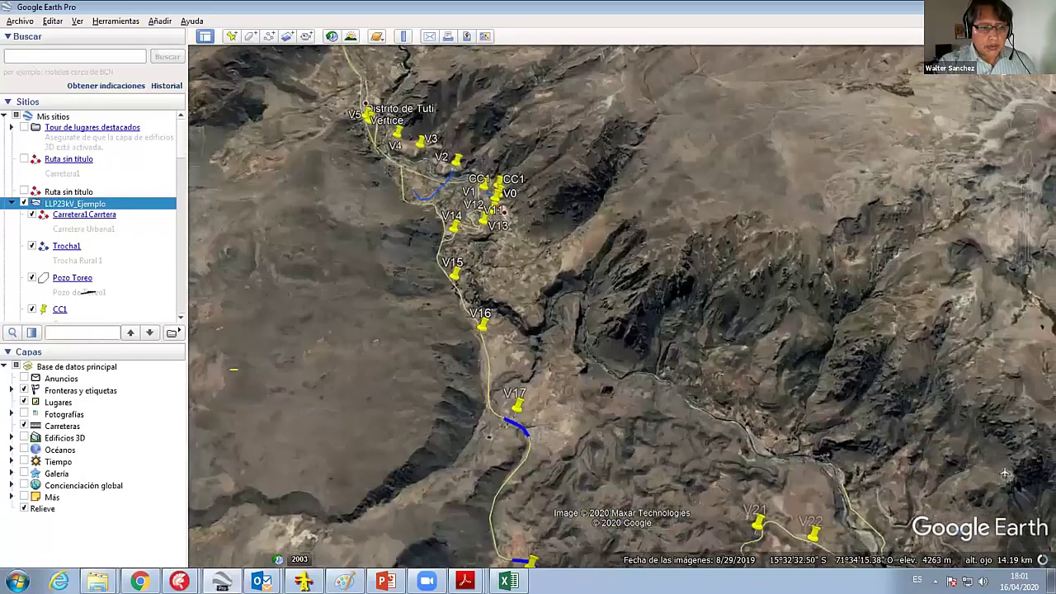
{"action": "key", "text": "alt+Tab"}
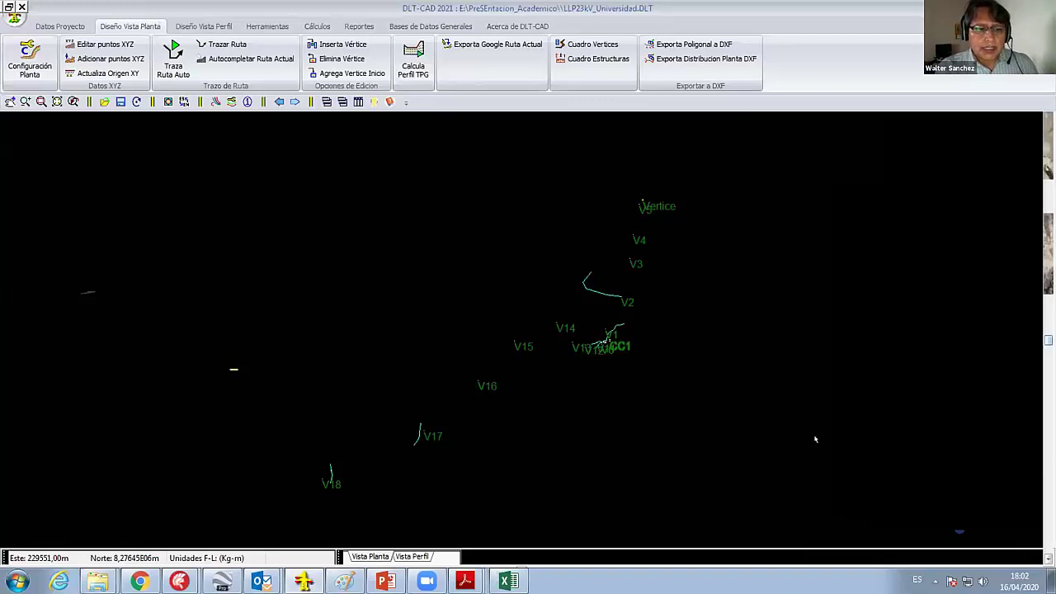
- Zoom and pan the plan view to centre the whole route
{"action": "scroll", "coordinate": [531, 342], "scroll_direction": "up", "scroll_amount": 3}
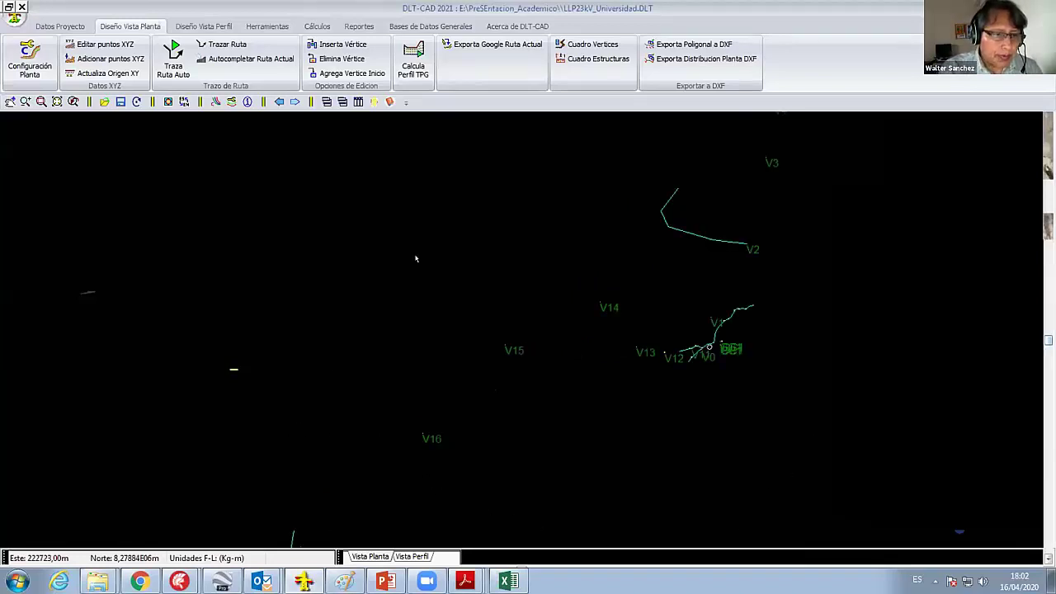
{"action": "scroll", "coordinate": [495, 446], "scroll_direction": "down", "scroll_amount": 3}
{"action": "scroll", "coordinate": [460, 421], "scroll_direction": "up", "scroll_amount": 3}
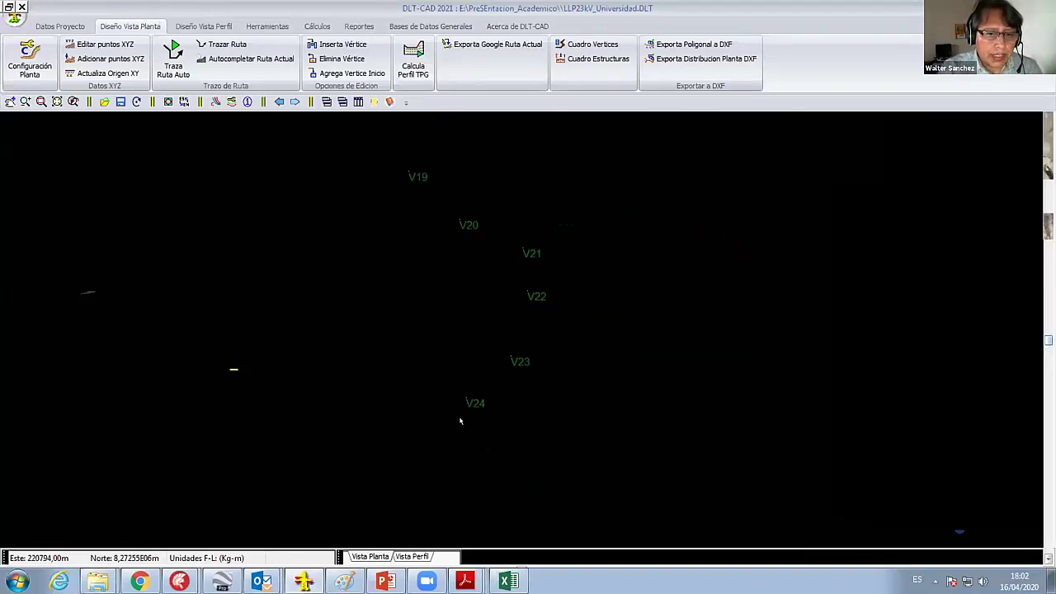
{"action": "scroll", "coordinate": [460, 421], "scroll_direction": "up", "scroll_amount": 2}
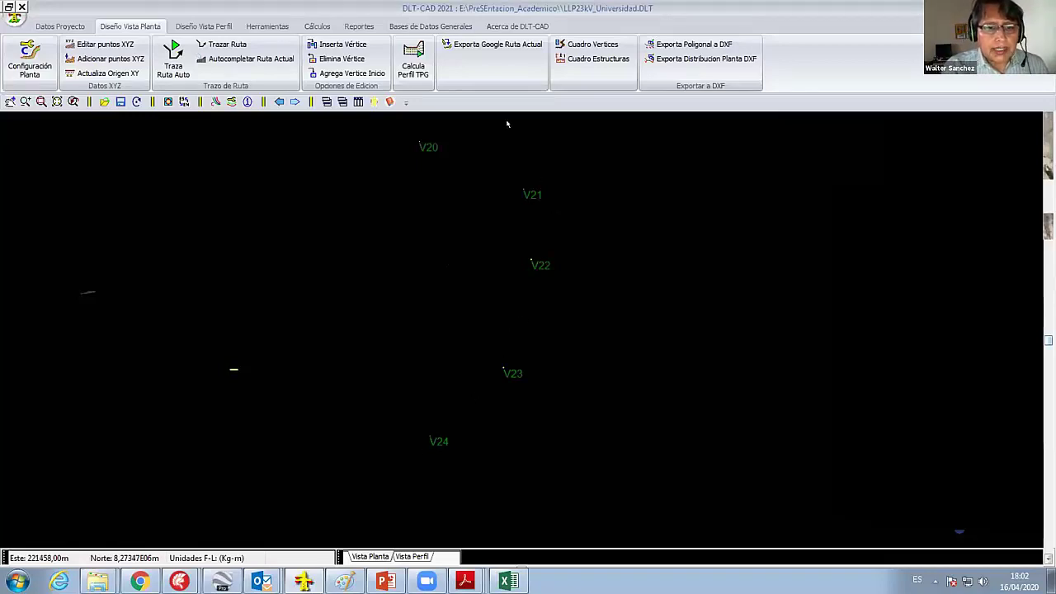
{"action": "left_click", "coordinate": [487, 194]}
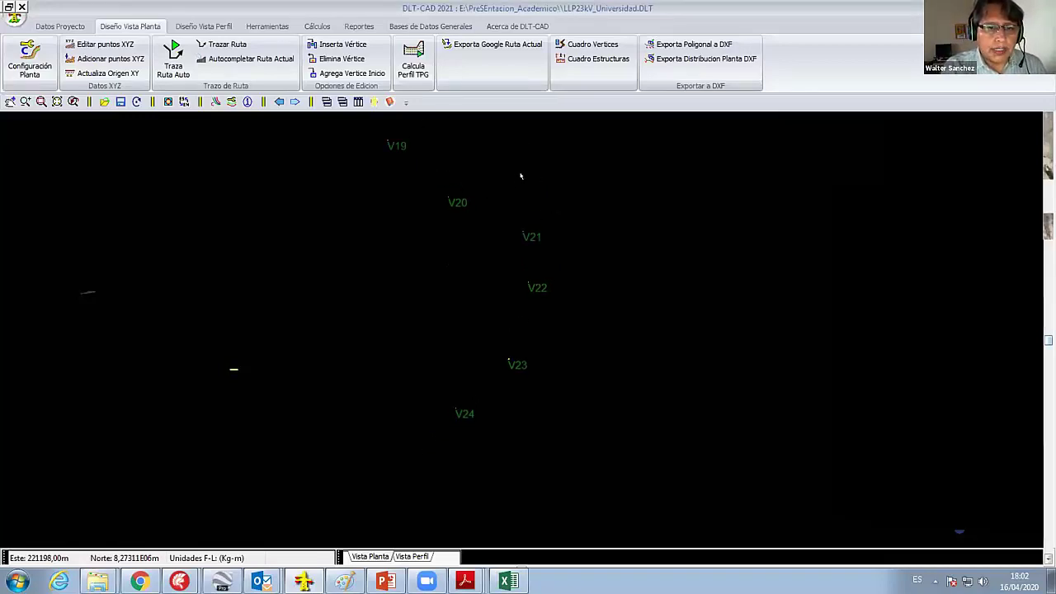
{"action": "scroll", "coordinate": [564, 194], "scroll_direction": "down", "scroll_amount": 1}
{"action": "scroll", "coordinate": [564, 207], "scroll_direction": "down", "scroll_amount": 1}
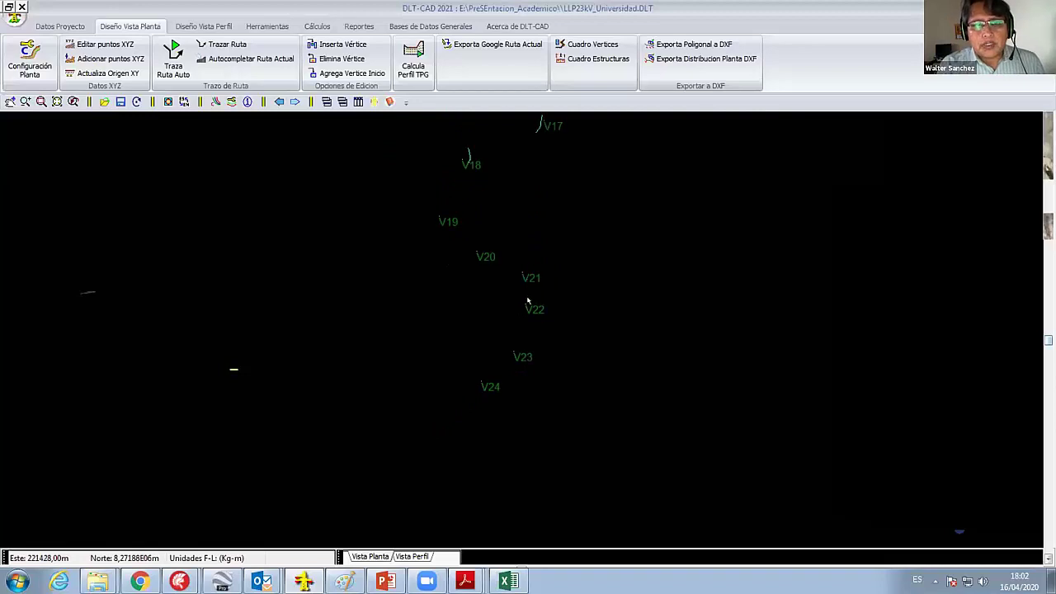
{"action": "scroll", "coordinate": [586, 223], "scroll_direction": "down", "scroll_amount": 1}
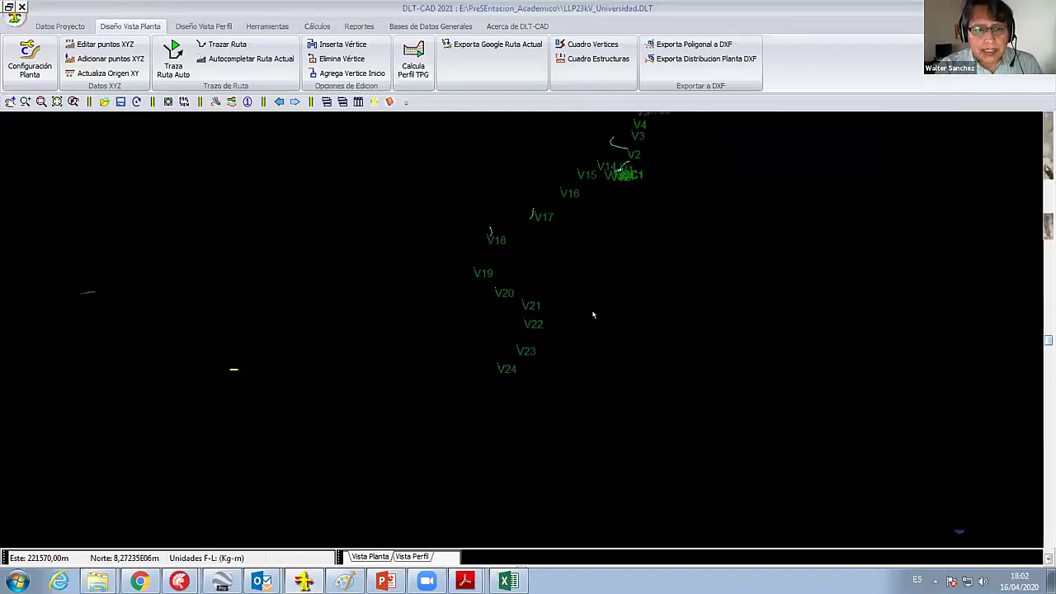
{"action": "middle_click_drag", "start_coordinate": [593, 314], "coordinate": [427, 410]}
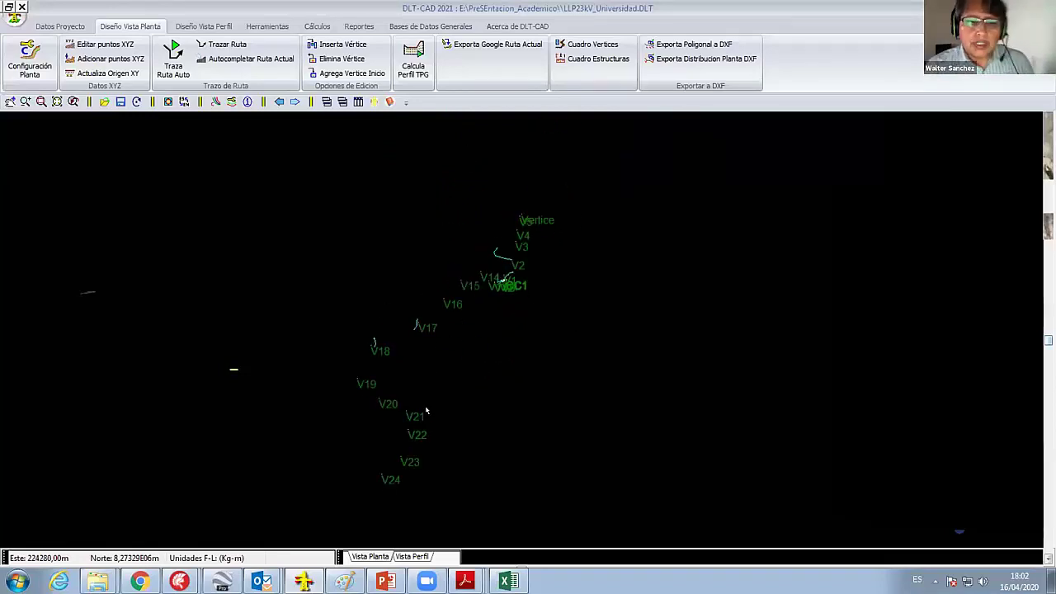
{"action": "scroll", "coordinate": [512, 355], "scroll_direction": "up", "scroll_amount": 1}
{"action": "scroll", "coordinate": [513, 356], "scroll_direction": "up", "scroll_amount": 1}
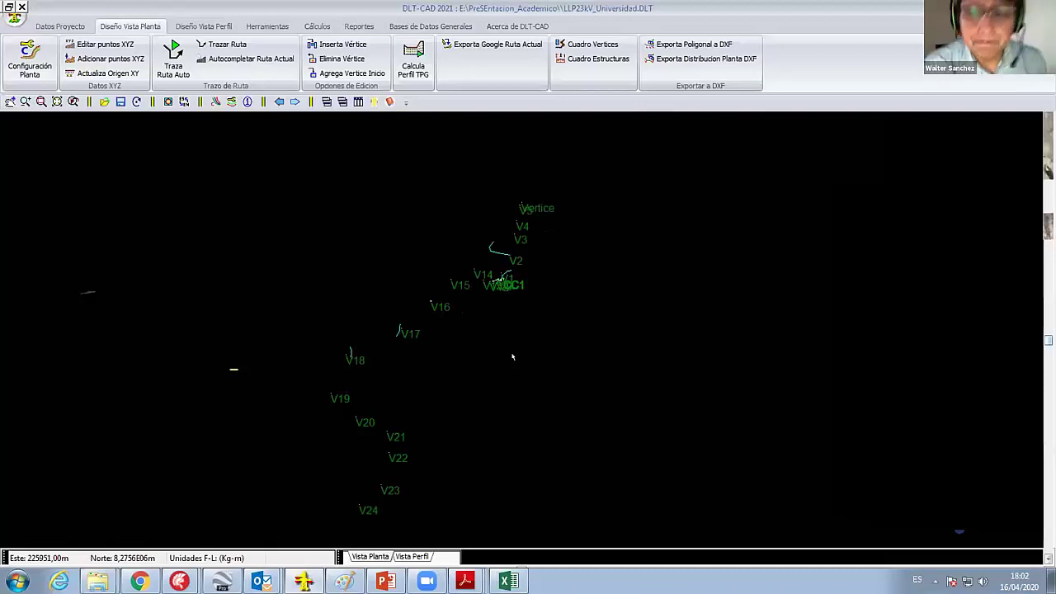
{"action": "scroll", "coordinate": [512, 356], "scroll_direction": "up", "scroll_amount": 1}
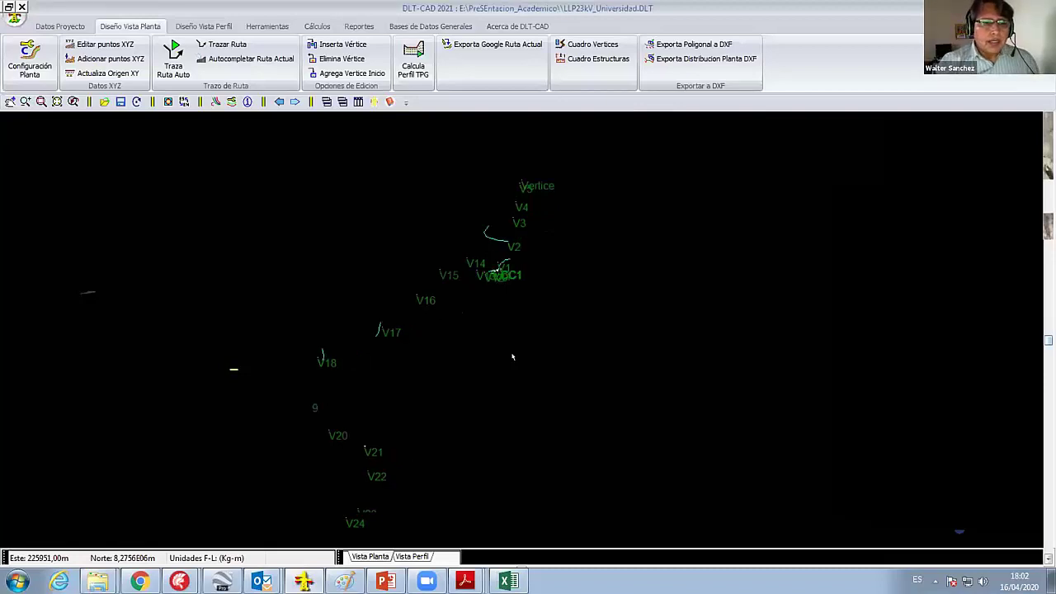
{"action": "scroll", "coordinate": [512, 356], "scroll_direction": "up", "scroll_amount": 1}
{"action": "scroll", "coordinate": [367, 395], "scroll_direction": "up", "scroll_amount": 1}
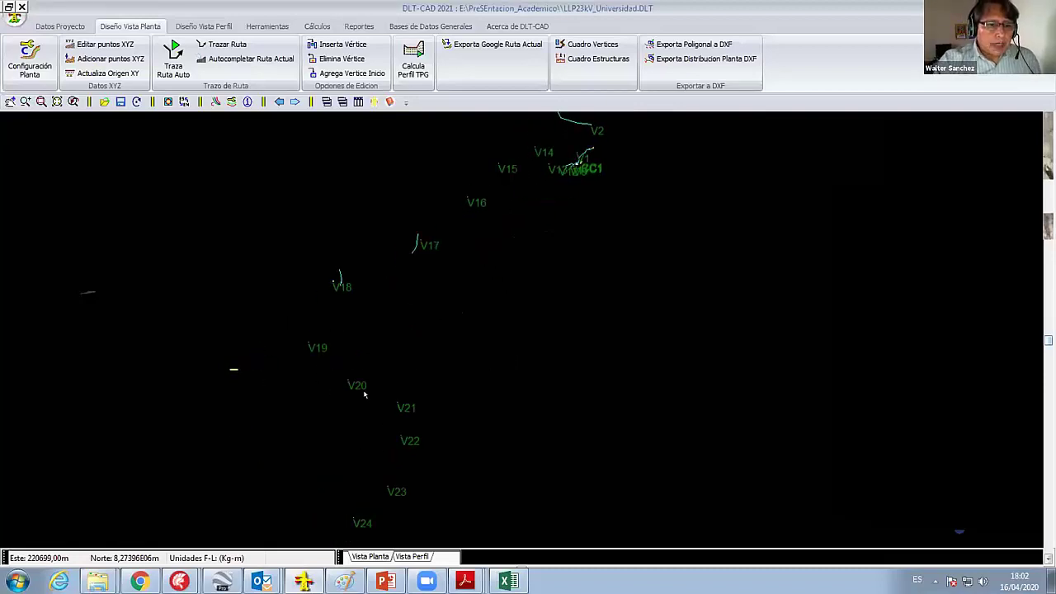
{"action": "scroll", "coordinate": [367, 394], "scroll_direction": "up", "scroll_amount": 1}
{"action": "scroll", "coordinate": [372, 367], "scroll_direction": "down", "scroll_amount": 1}
{"action": "scroll", "coordinate": [384, 452], "scroll_direction": "up", "scroll_amount": 1}
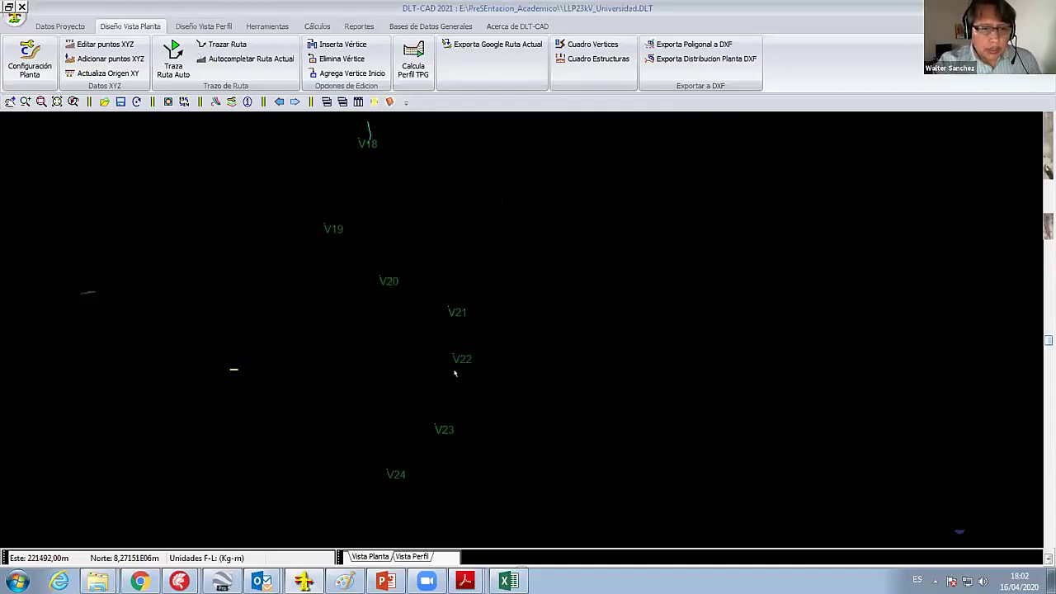
{"action": "scroll", "coordinate": [418, 399], "scroll_direction": "down", "scroll_amount": 1}
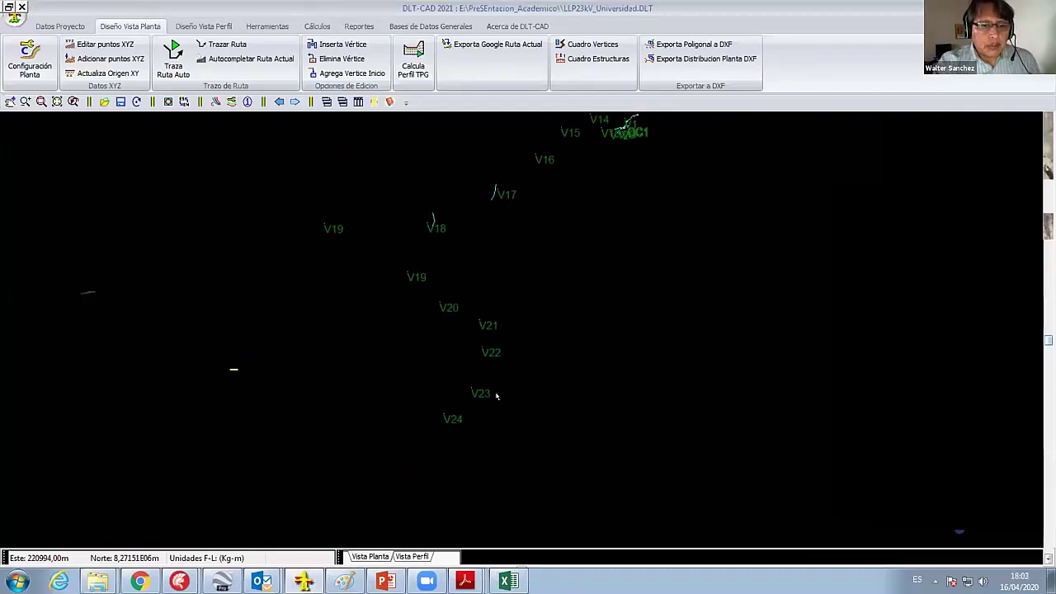
{"action": "scroll", "coordinate": [403, 358], "scroll_direction": "down", "scroll_amount": 1}
{"action": "scroll", "coordinate": [489, 216], "scroll_direction": "up", "scroll_amount": 1}
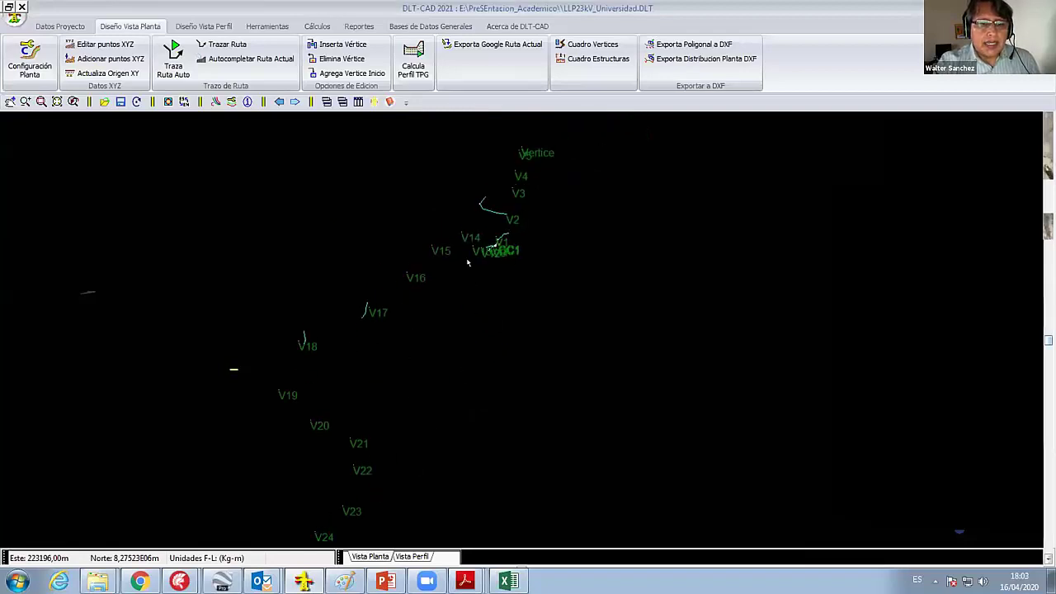
- Start Traza Ruta Auto using the Vertice code for the route points
{"action": "left_click", "coordinate": [173, 66]}
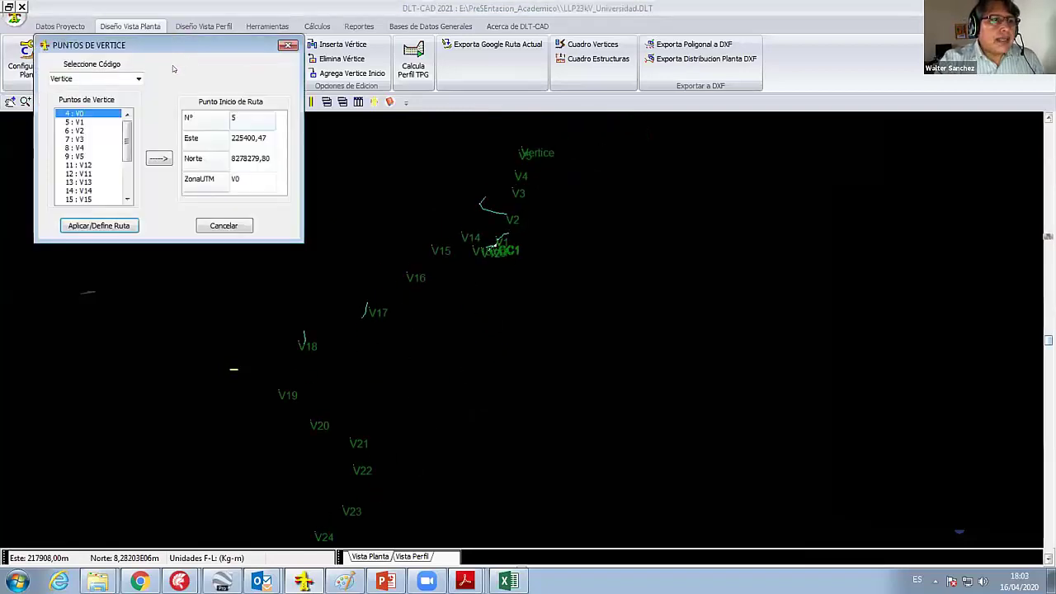
{"action": "left_click", "coordinate": [138, 79]}
{"action": "left_click", "coordinate": [89, 151]}
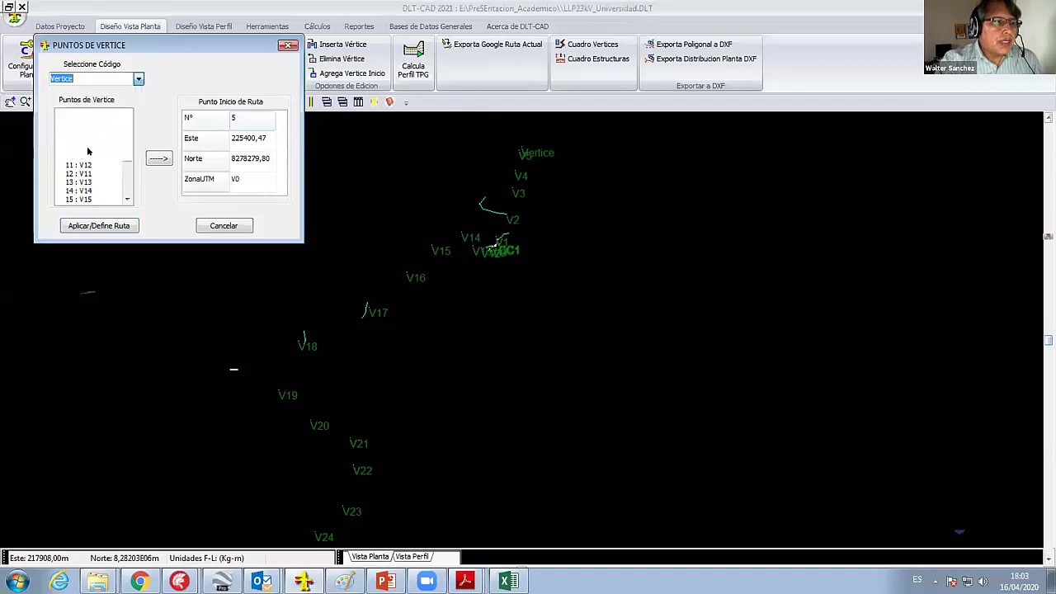
- Set the vertex-points window aside and open placemark V4's Vertice description in Google Earth
{"action": "left_click_drag", "start_coordinate": [152, 48], "coordinate": [234, 33]}
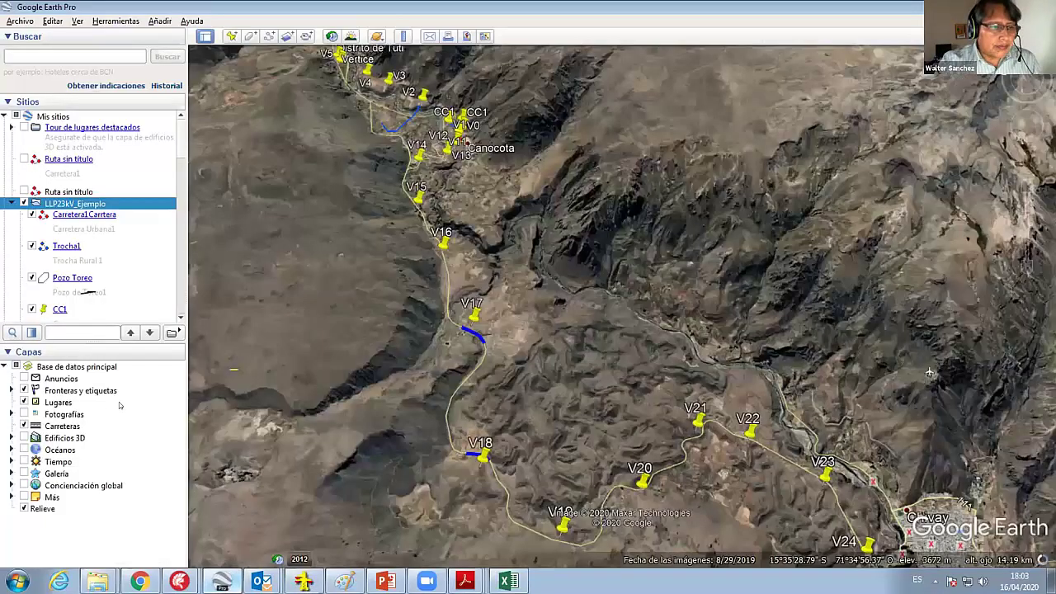
{"action": "scroll", "coordinate": [132, 269], "scroll_direction": "down", "scroll_amount": 5}
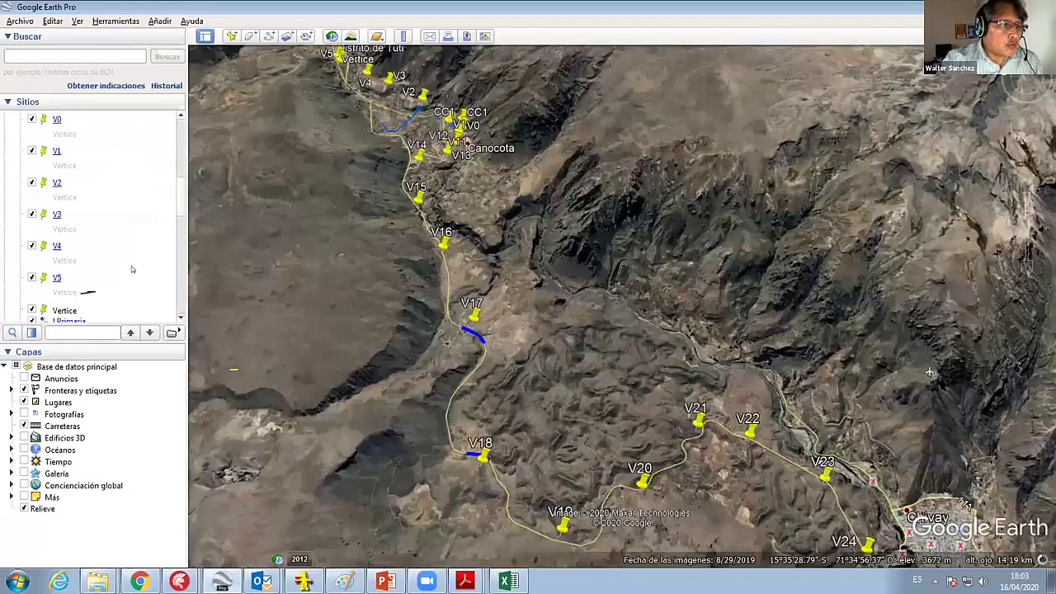
{"action": "left_click", "coordinate": [56, 247]}
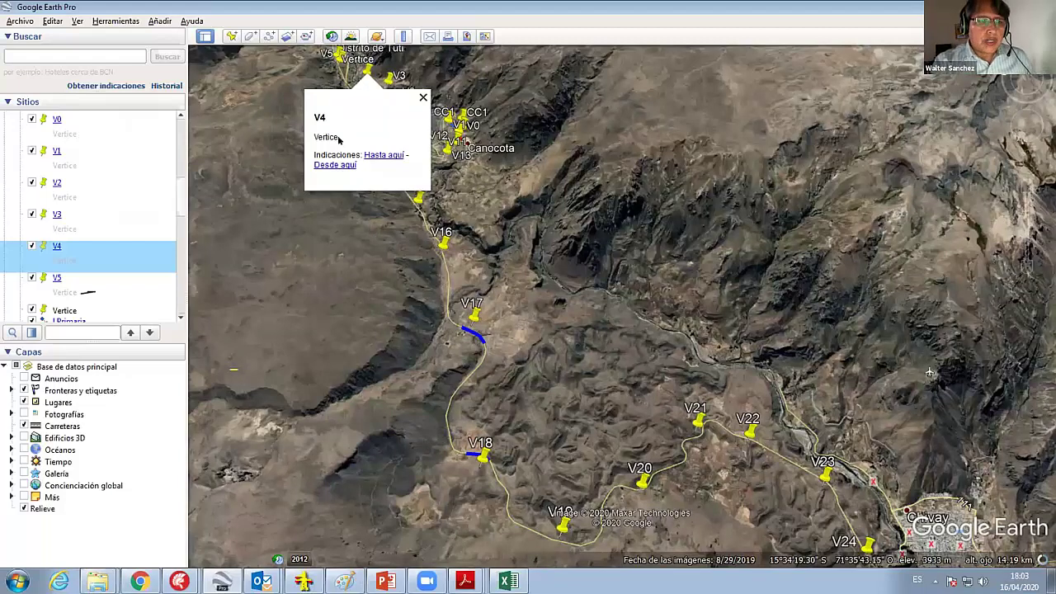
{"action": "left_click_drag", "start_coordinate": [333, 136], "coordinate": [311, 136]}
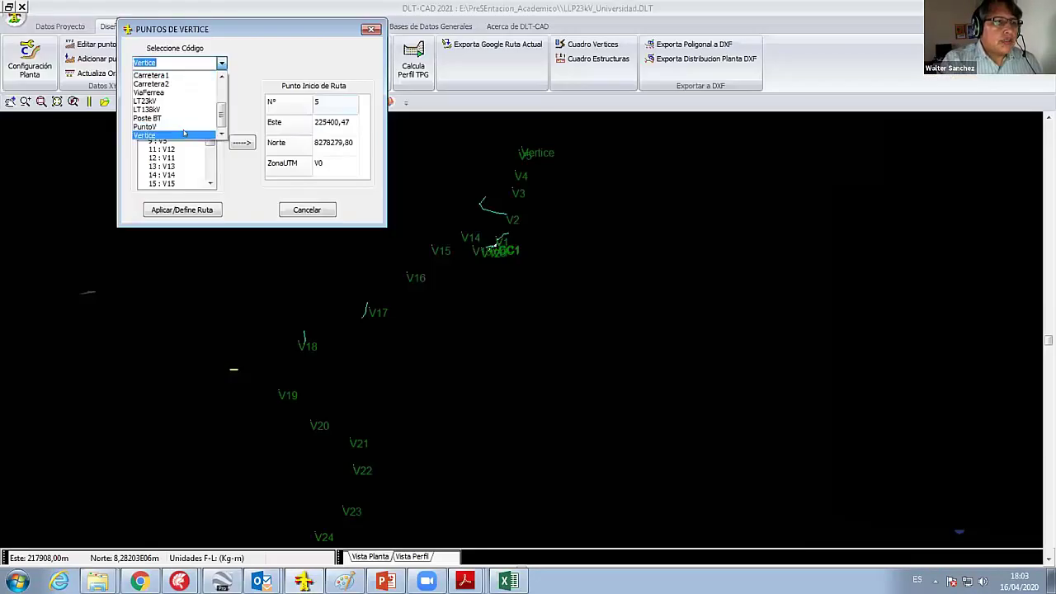
- Trace the route through the vertex points with V24 as the start point
{"action": "left_click", "coordinate": [206, 134]}
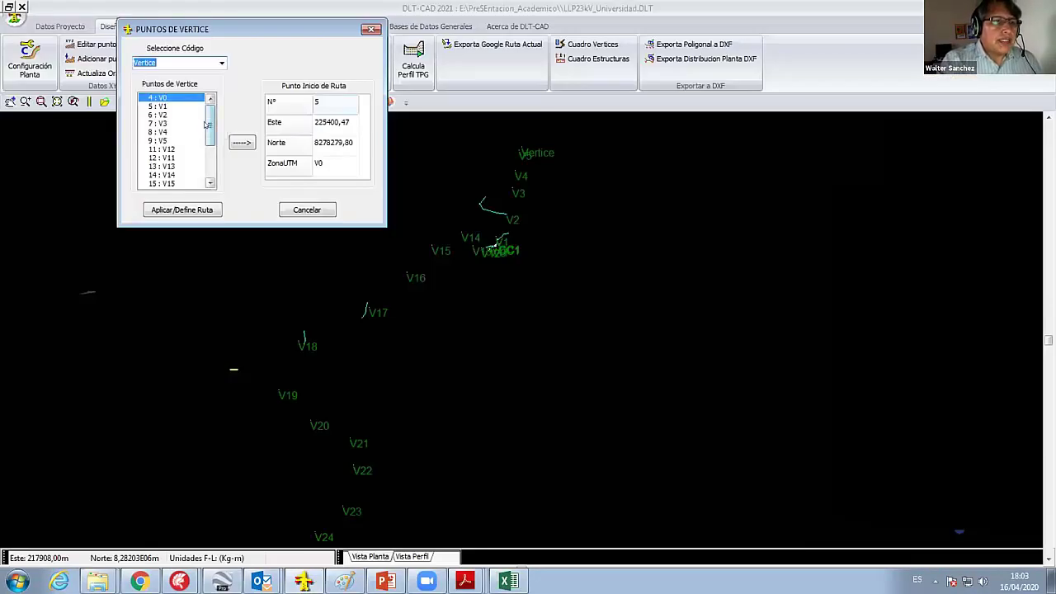
{"action": "left_click_drag", "start_coordinate": [206, 125], "coordinate": [208, 165]}
{"action": "left_click", "coordinate": [173, 182]}
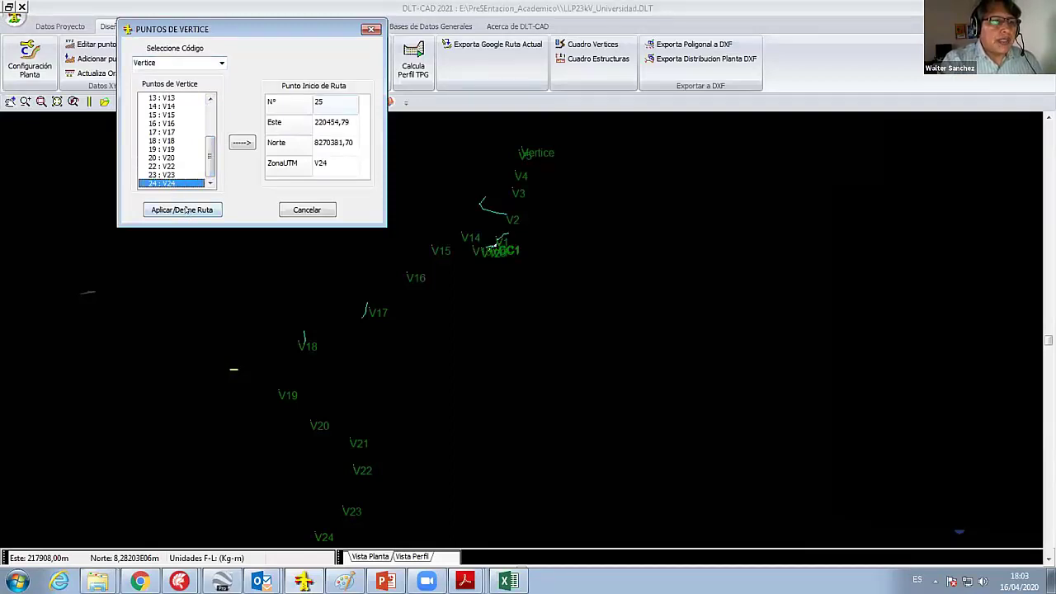
{"action": "left_click", "coordinate": [183, 210]}
{"action": "scroll", "coordinate": [351, 323], "scroll_direction": "up", "scroll_amount": 2}
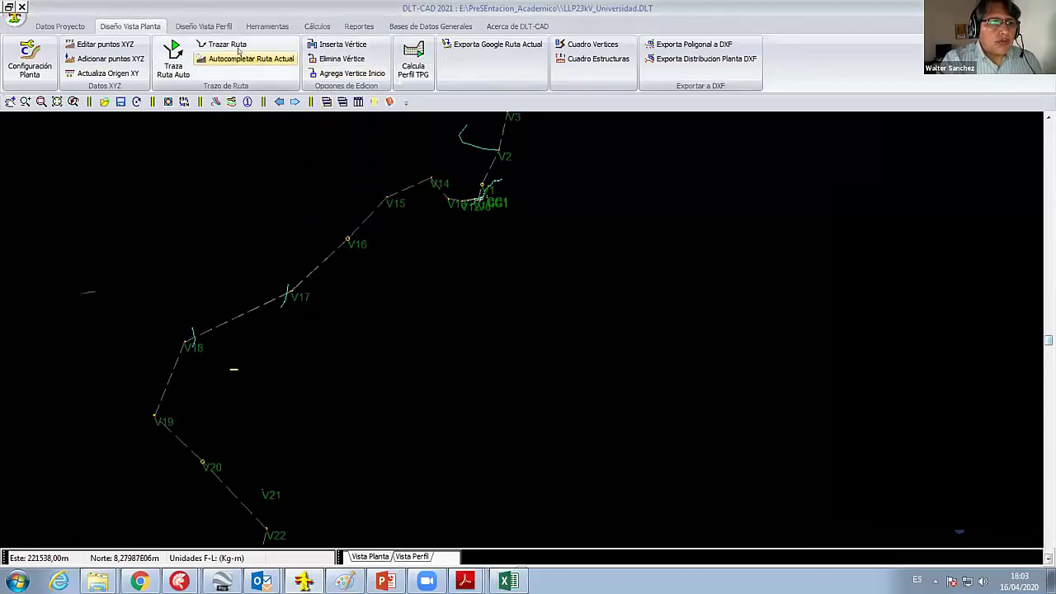
- Enable Grafiar eje de Línea in the Configuración Planta Gráficos settings
{"action": "left_click", "coordinate": [216, 101]}
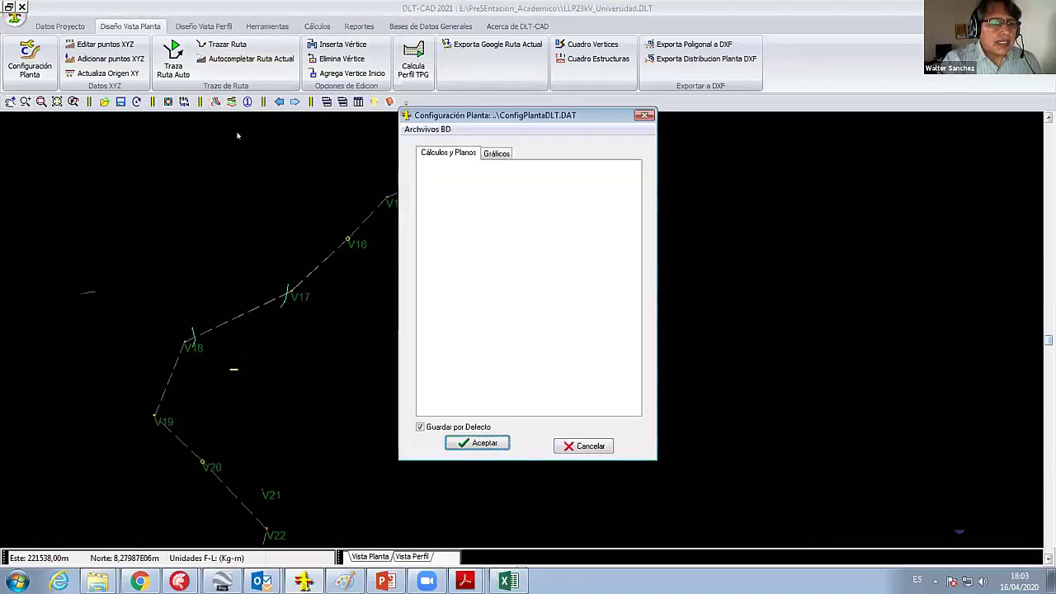
{"action": "left_click", "coordinate": [487, 153]}
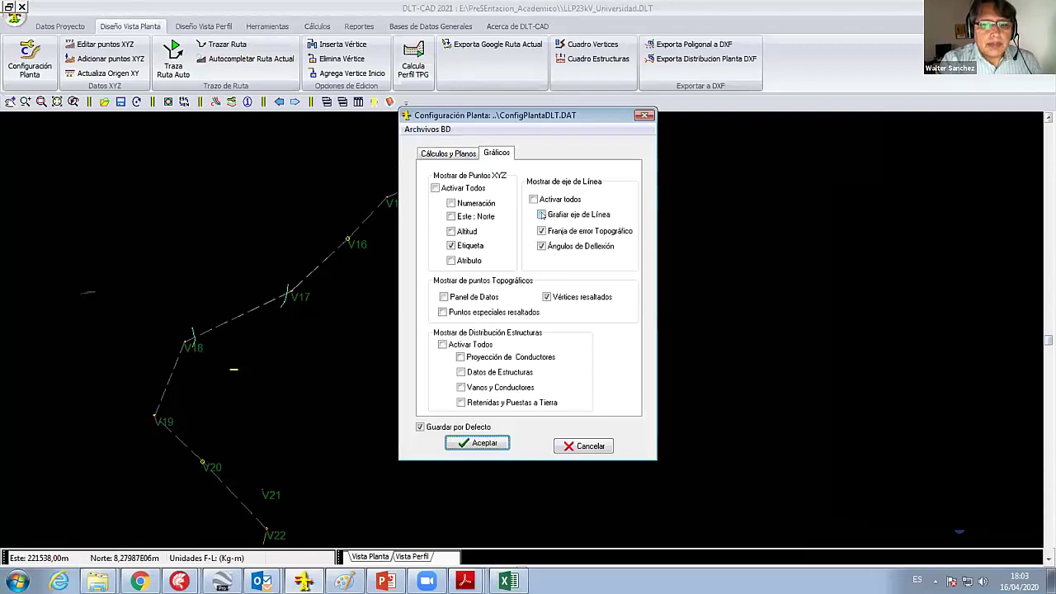
{"action": "left_click", "coordinate": [541, 215]}
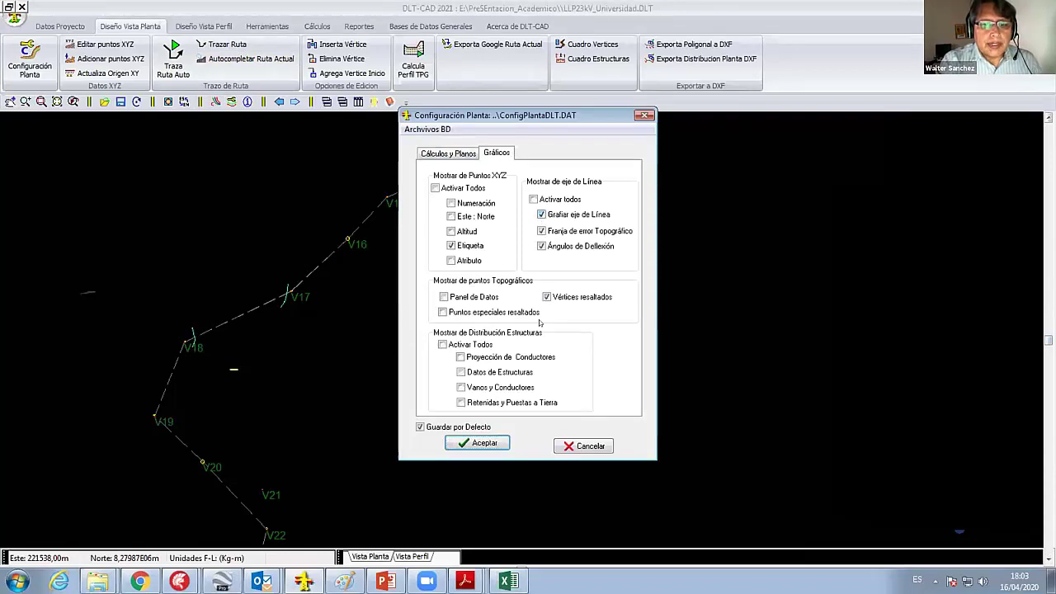
{"action": "left_click", "coordinate": [476, 443]}
{"action": "scroll", "coordinate": [467, 208], "scroll_direction": "up", "scroll_amount": 3}
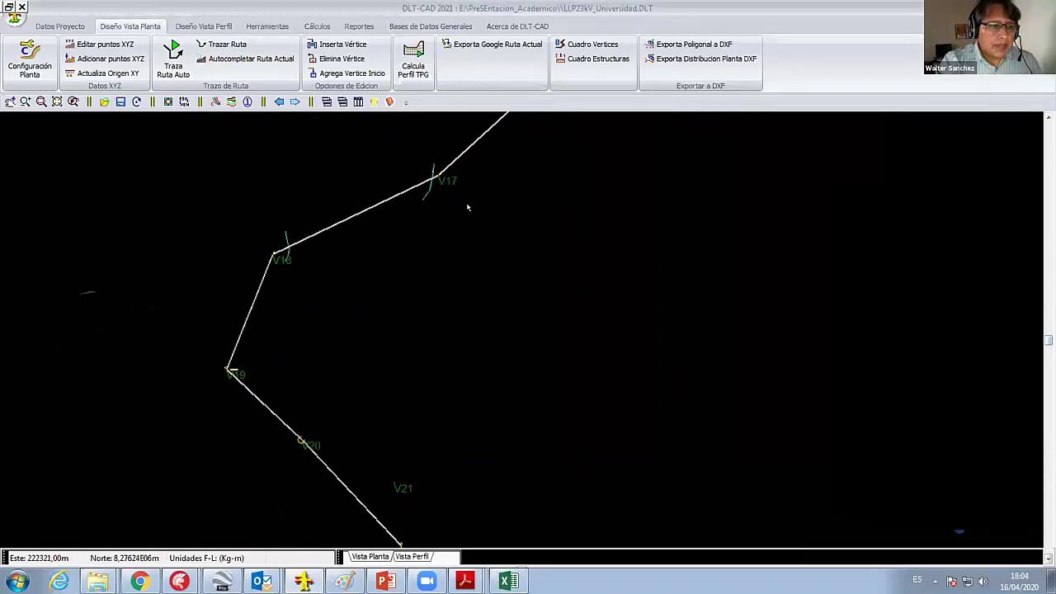
{"action": "scroll", "coordinate": [396, 322], "scroll_direction": "down", "scroll_amount": 5}
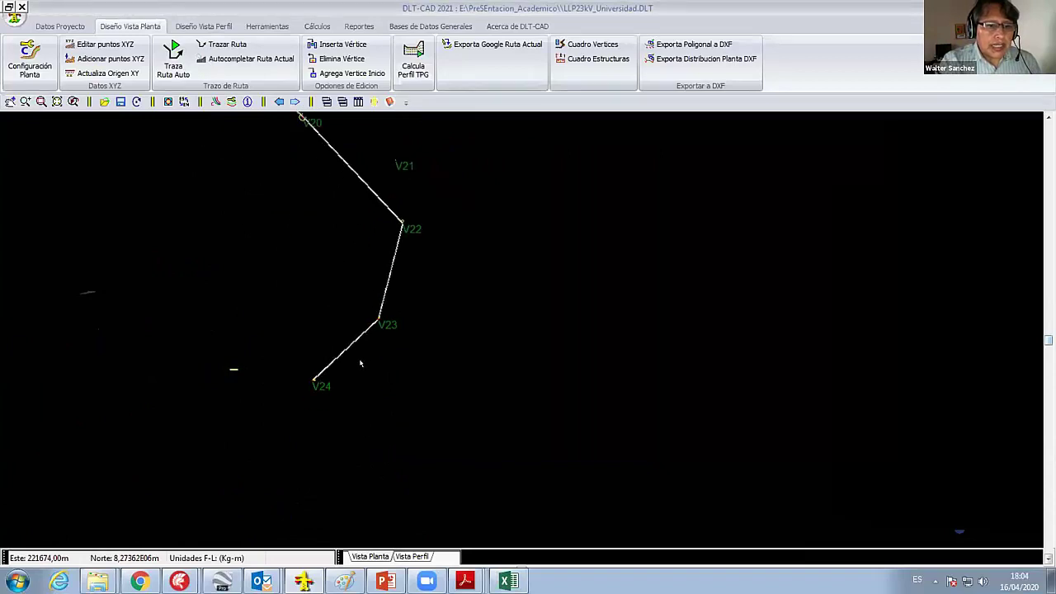
{"action": "scroll", "coordinate": [347, 353], "scroll_direction": "up", "scroll_amount": 2}
{"action": "scroll", "coordinate": [236, 426], "scroll_direction": "up", "scroll_amount": 2}
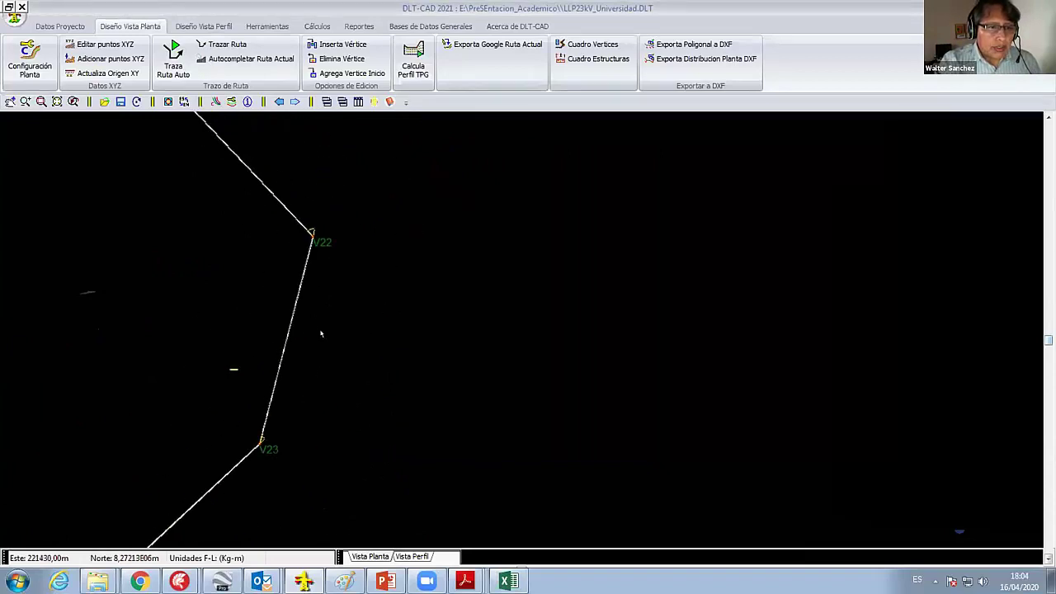
{"action": "scroll", "coordinate": [205, 185], "scroll_direction": "up", "scroll_amount": 4}
{"action": "scroll", "coordinate": [206, 186], "scroll_direction": "up", "scroll_amount": 2}
{"action": "scroll", "coordinate": [288, 242], "scroll_direction": "up", "scroll_amount": 1}
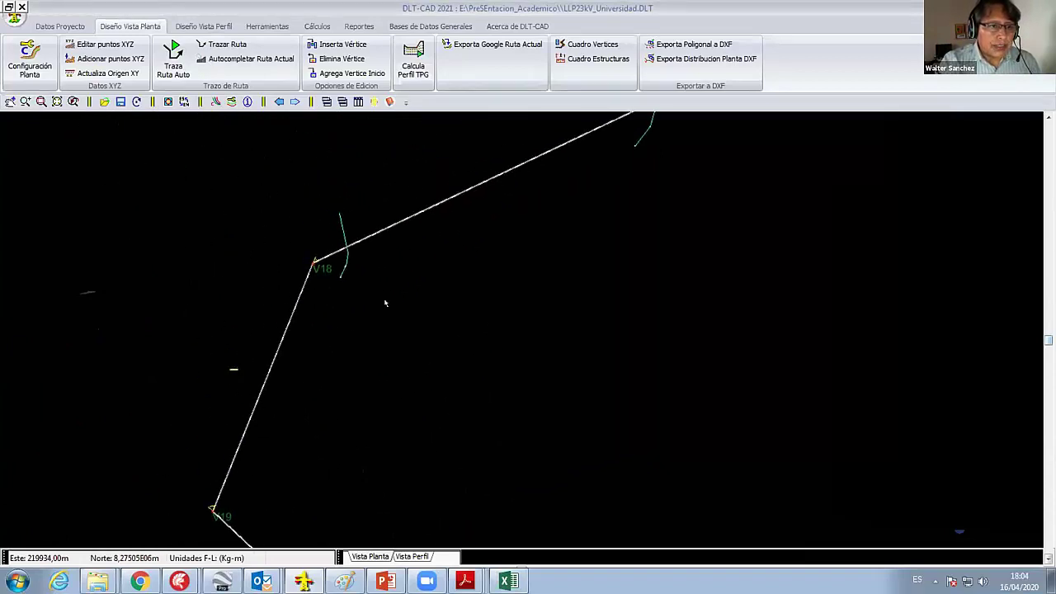
{"action": "scroll", "coordinate": [371, 264], "scroll_direction": "up", "scroll_amount": 1}
{"action": "scroll", "coordinate": [456, 289], "scroll_direction": "up", "scroll_amount": 1}
{"action": "scroll", "coordinate": [534, 346], "scroll_direction": "down", "scroll_amount": 1}
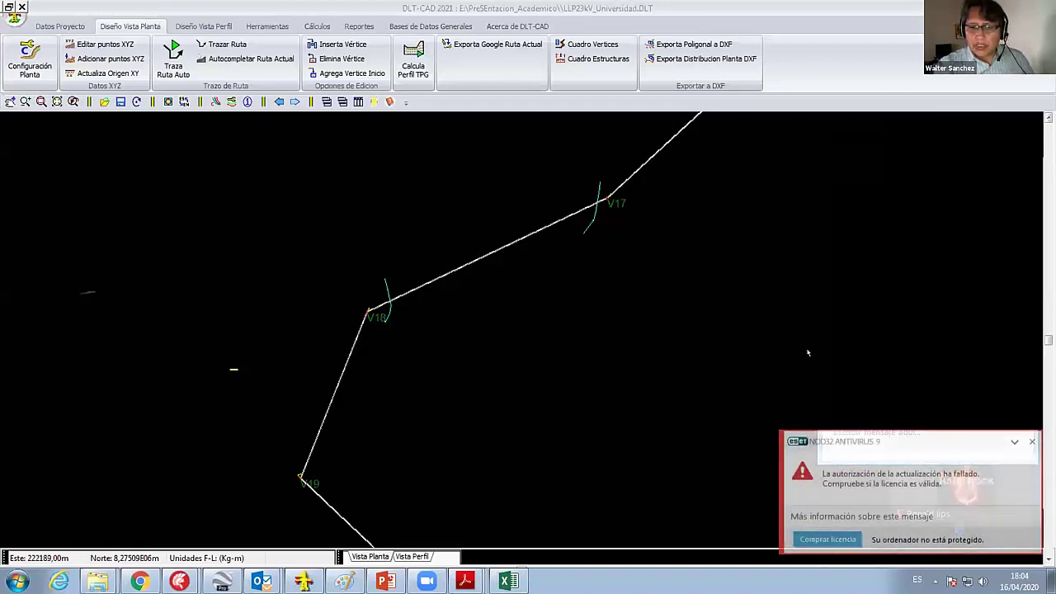
{"action": "left_click", "coordinate": [1031, 441]}
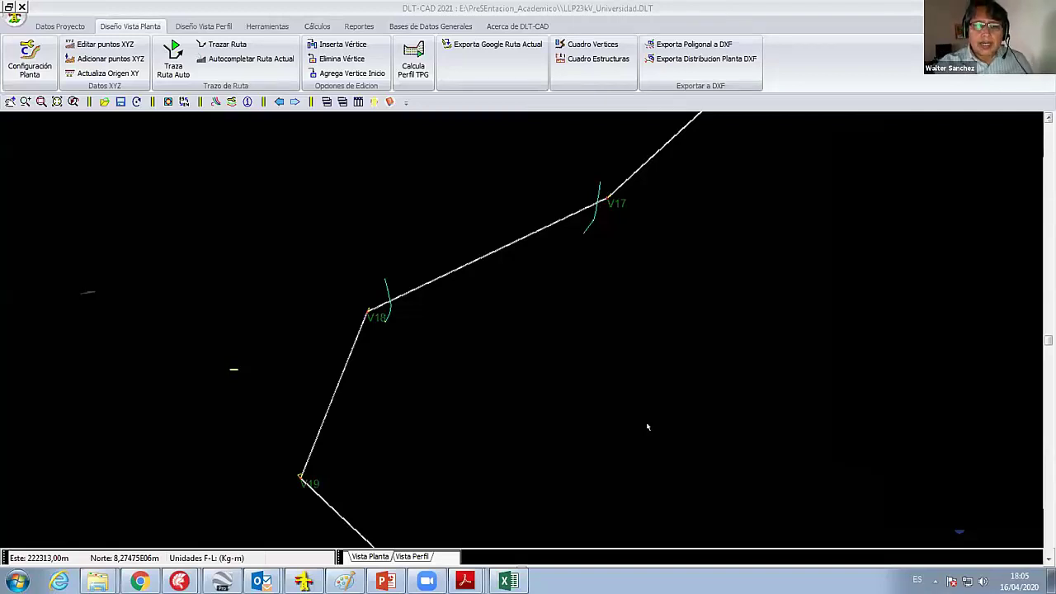
{"action": "scroll", "coordinate": [576, 338], "scroll_direction": "down", "scroll_amount": 1}
{"action": "scroll", "coordinate": [575, 336], "scroll_direction": "down", "scroll_amount": 1}
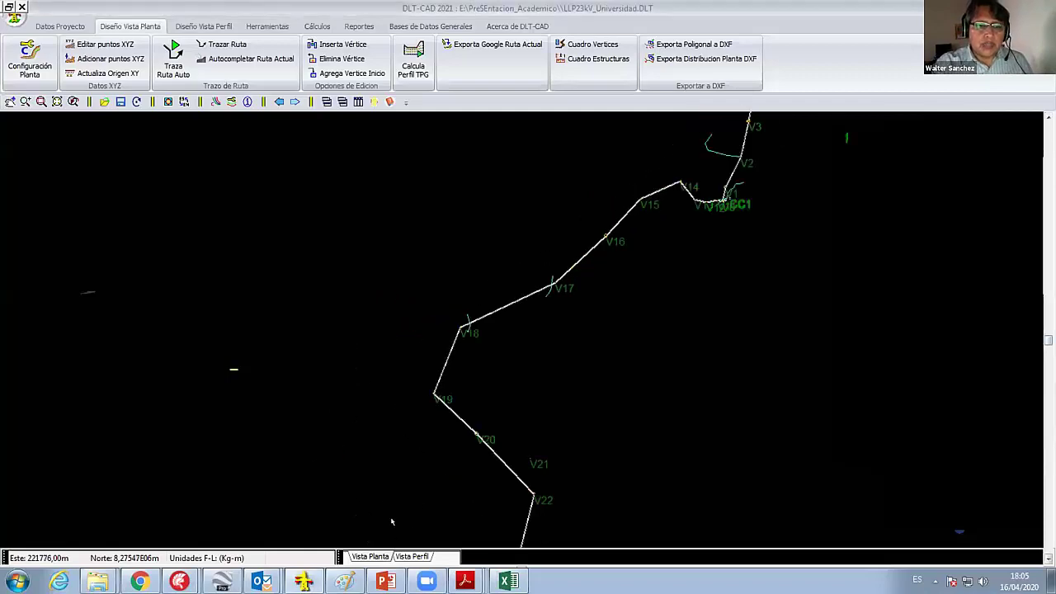
- Bring Google Earth Pro forward, zoom around V21 and close V4's info balloon
{"action": "key", "text": "alt+Tab"}
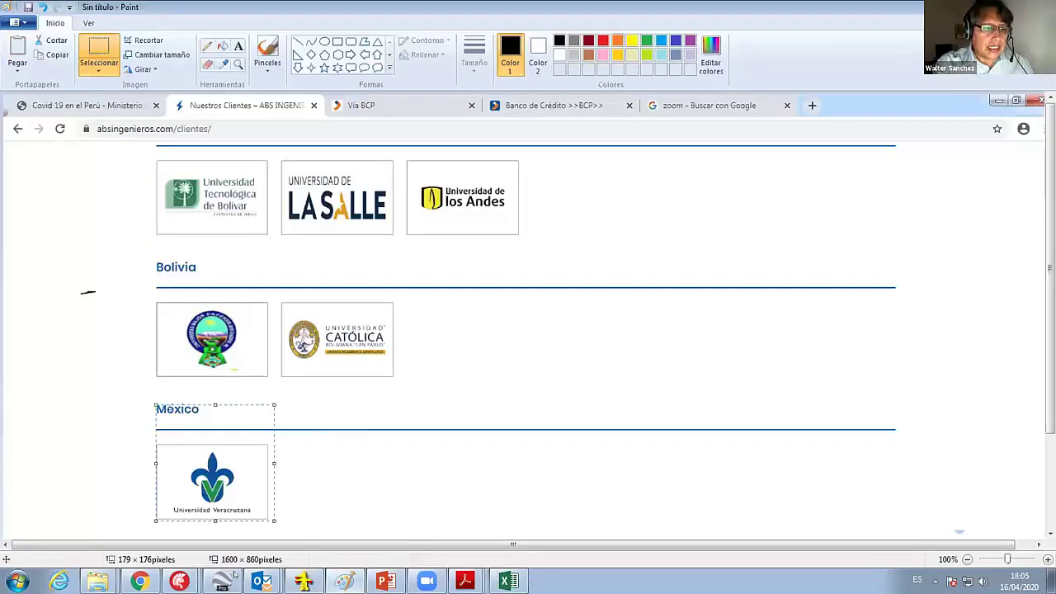
{"action": "left_click", "coordinate": [217, 582]}
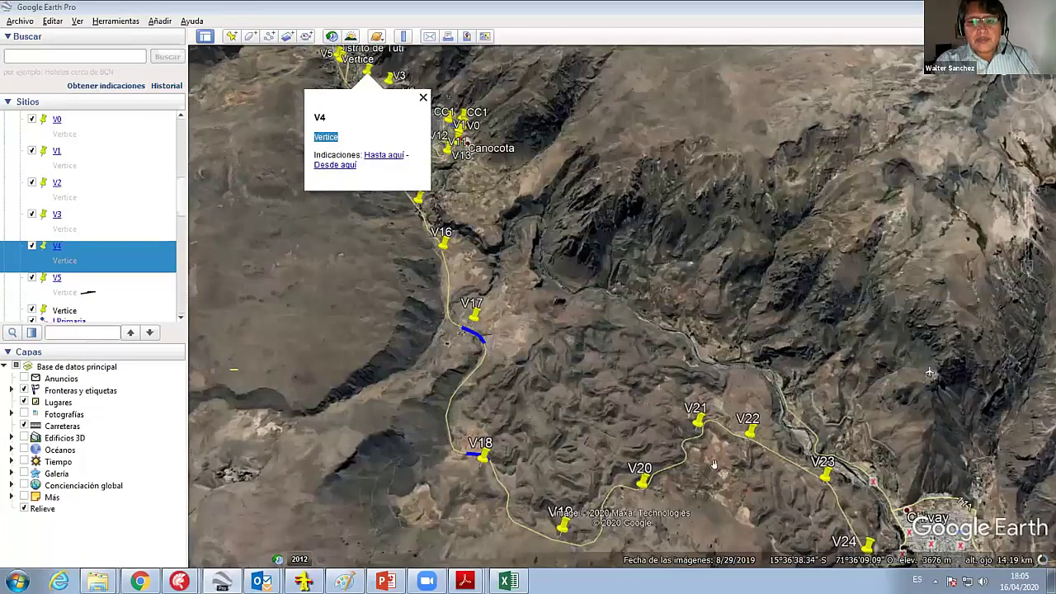
{"action": "scroll", "coordinate": [704, 449], "scroll_direction": "up", "scroll_amount": 2}
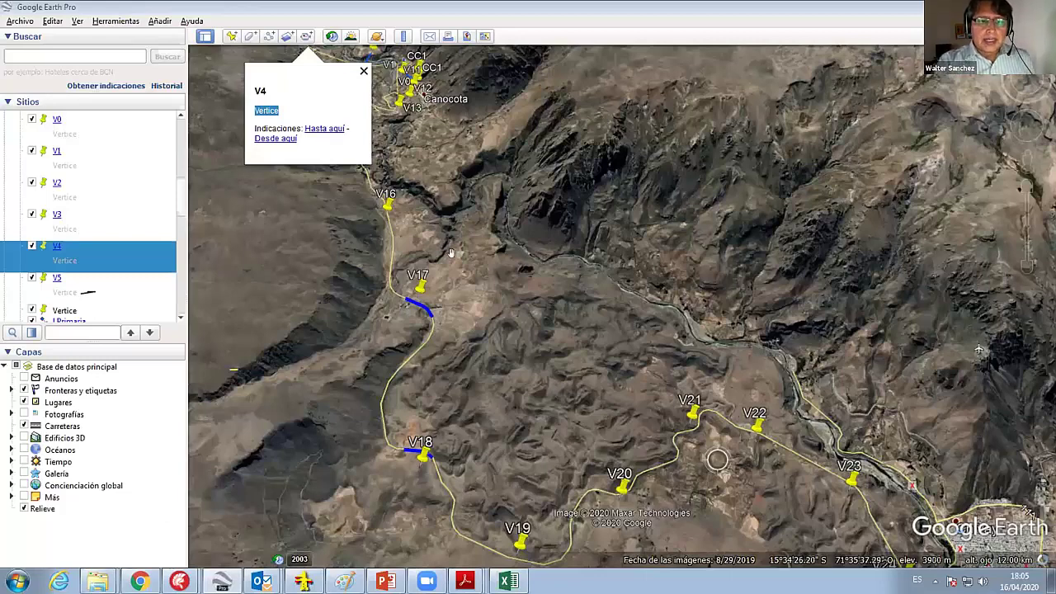
{"action": "left_click", "coordinate": [467, 366]}
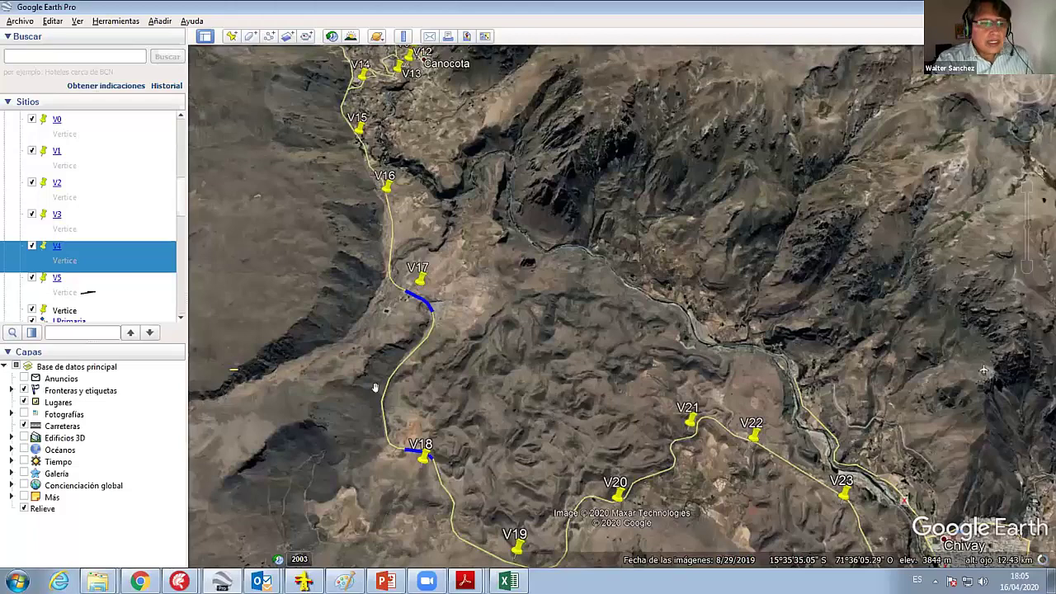
- Back in the route plan, compute the V24–V5 terrain profile with Calcula Perfil TPG
{"action": "left_click", "coordinate": [304, 582]}
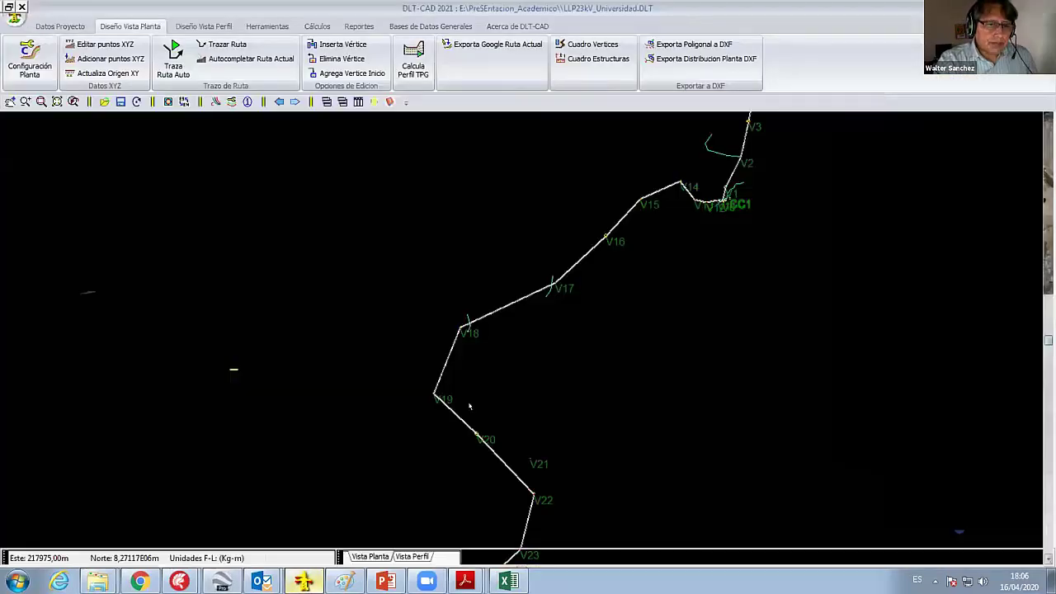
{"action": "scroll", "coordinate": [539, 357], "scroll_direction": "down", "scroll_amount": 2}
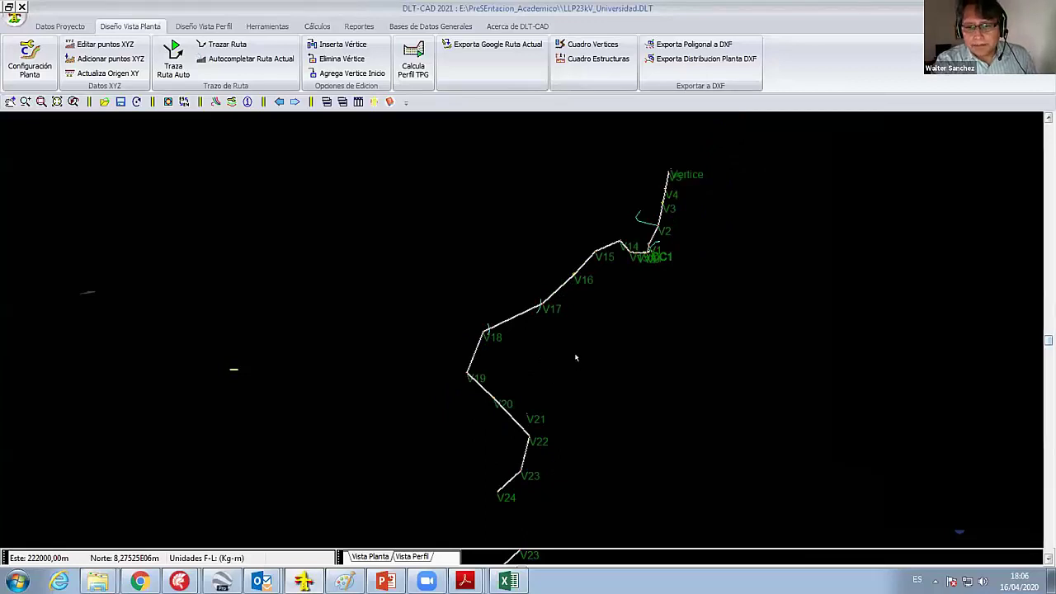
{"action": "scroll", "coordinate": [528, 342], "scroll_direction": "up", "scroll_amount": 1}
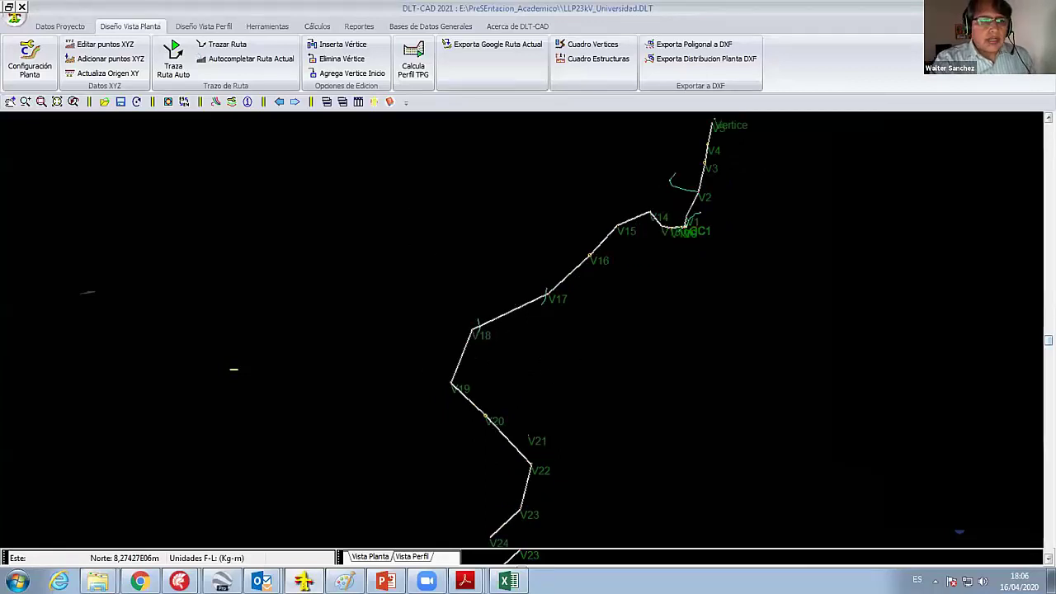
{"action": "left_click", "coordinate": [414, 60]}
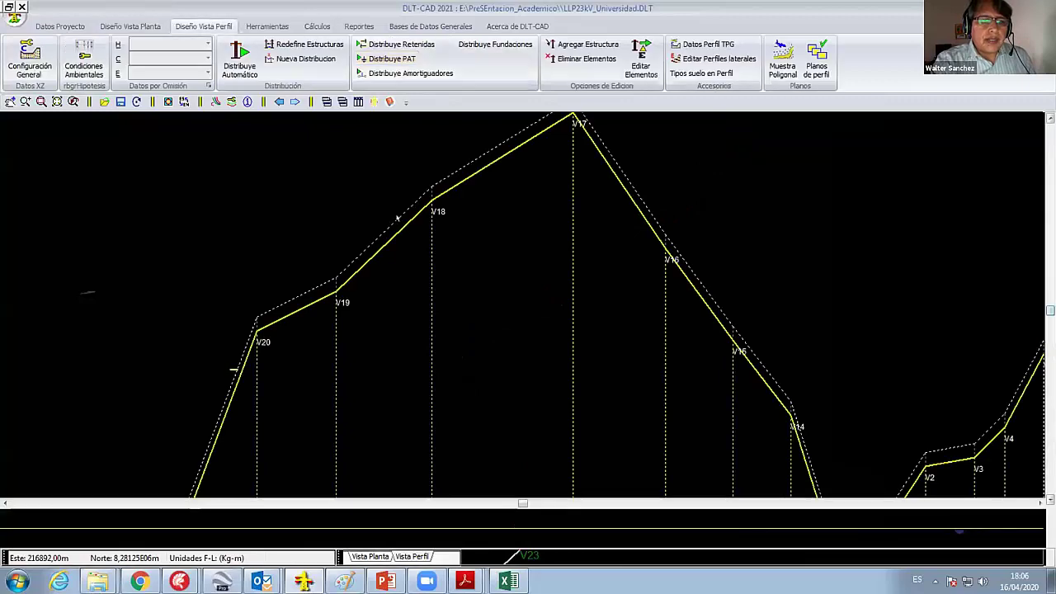
{"action": "scroll", "coordinate": [392, 213], "scroll_direction": "down", "scroll_amount": 2}
{"action": "scroll", "coordinate": [386, 206], "scroll_direction": "down", "scroll_amount": 1}
- Pan the profile with Mover con Mouse and refit it in the view
{"action": "right_click", "coordinate": [382, 202]}
{"action": "left_click", "coordinate": [425, 369]}
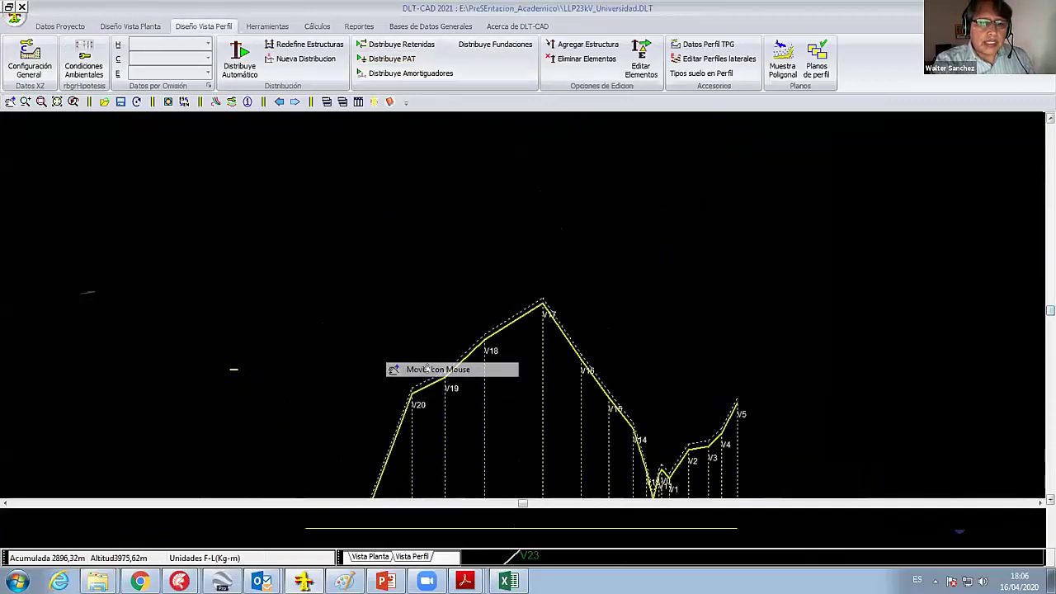
{"action": "left_click_drag", "start_coordinate": [425, 369], "coordinate": [350, 222]}
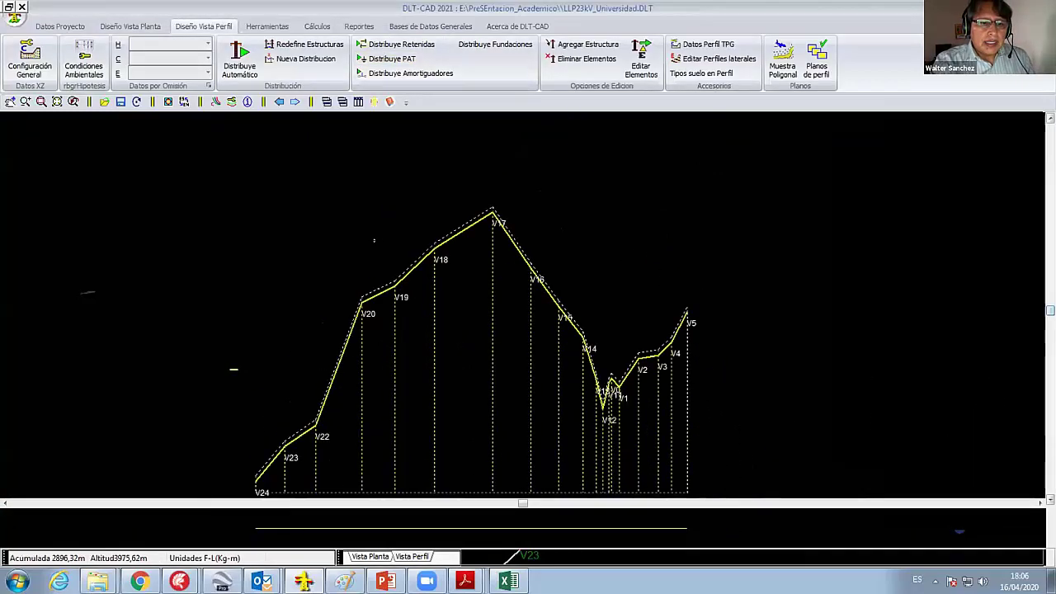
{"action": "right_click", "coordinate": [268, 163]}
{"action": "left_click", "coordinate": [223, 236]}
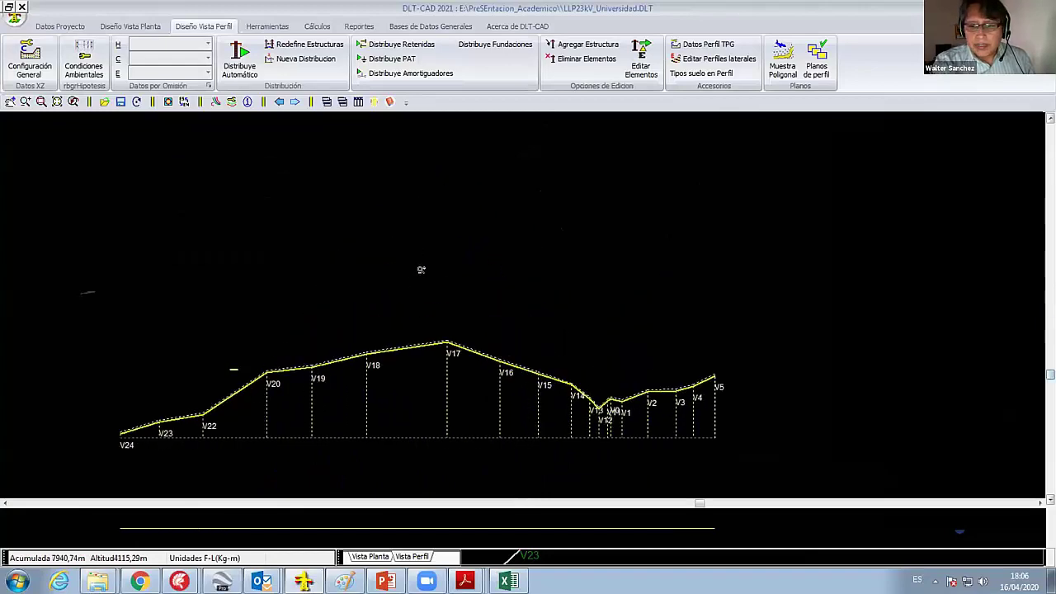
{"action": "left_click_drag", "start_coordinate": [421, 270], "coordinate": [417, 253]}
{"action": "right_click", "coordinate": [419, 250]}
{"action": "left_click", "coordinate": [374, 273]}
{"action": "left_click_drag", "start_coordinate": [377, 309], "coordinate": [388, 274]}
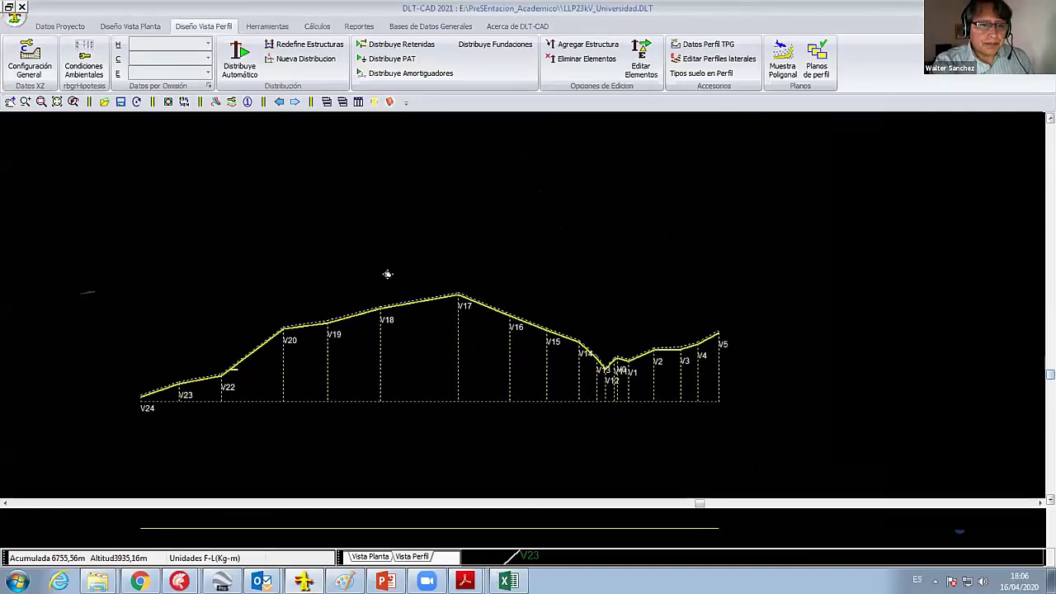
- Zoom the profile with the scroll wheel, then leave the mode with Cerrar Zoom
{"action": "scroll", "coordinate": [384, 278], "scroll_direction": "up", "scroll_amount": 1}
{"action": "scroll", "coordinate": [363, 289], "scroll_direction": "up", "scroll_amount": 1}
{"action": "scroll", "coordinate": [343, 297], "scroll_direction": "up", "scroll_amount": 1}
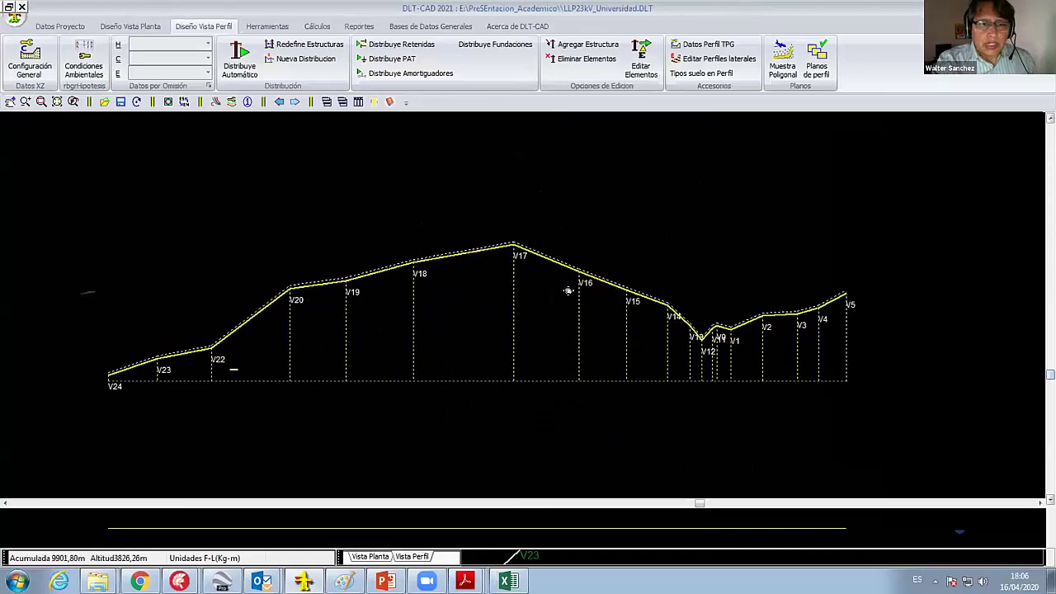
{"action": "scroll", "coordinate": [440, 325], "scroll_direction": "up", "scroll_amount": 2}
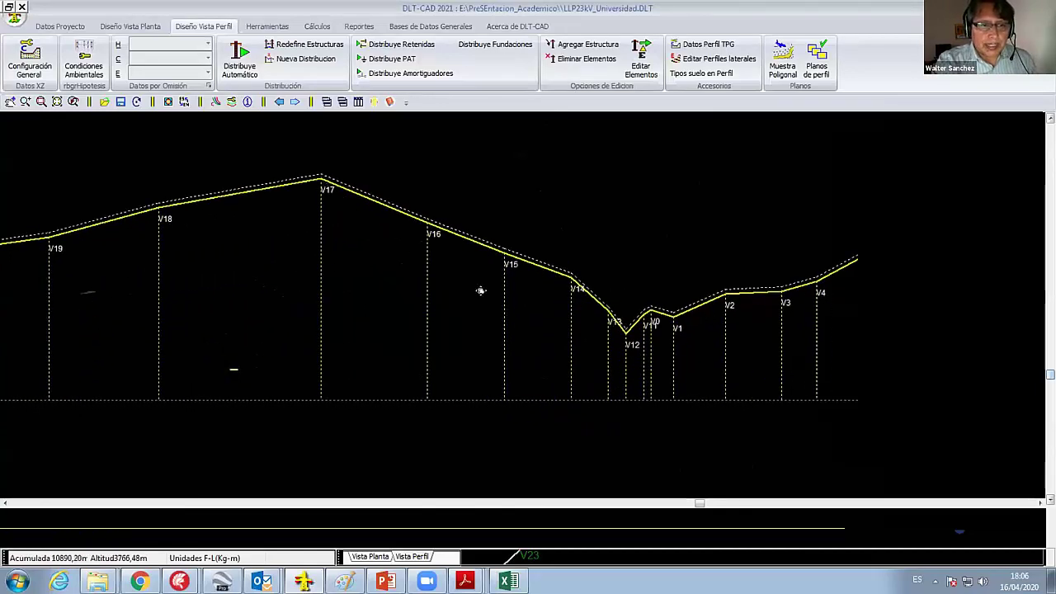
{"action": "scroll", "coordinate": [330, 301], "scroll_direction": "down", "scroll_amount": 1}
{"action": "scroll", "coordinate": [385, 311], "scroll_direction": "down", "scroll_amount": 1}
{"action": "right_click", "coordinate": [310, 214]}
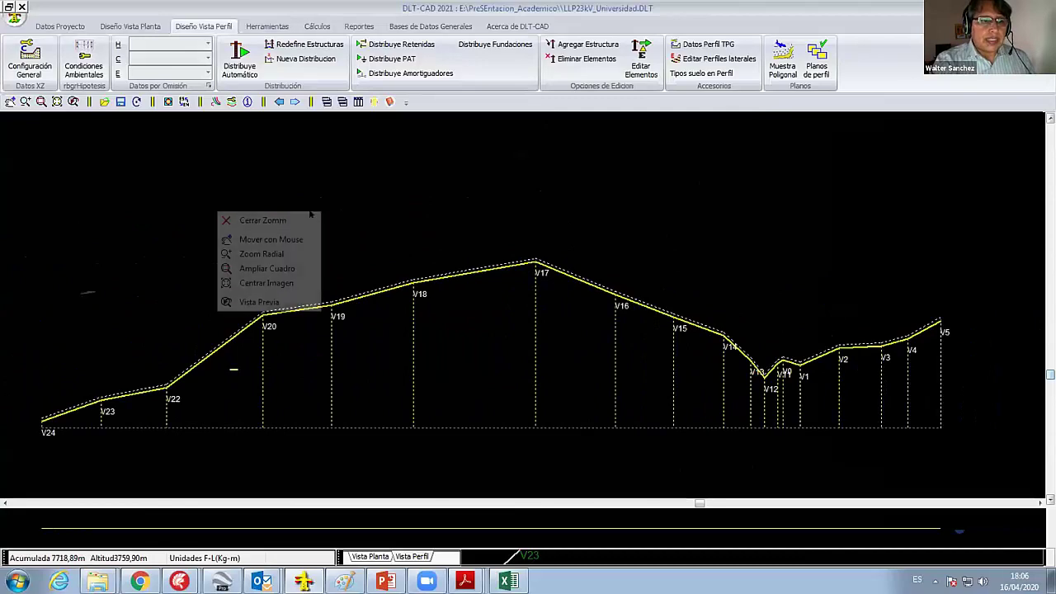
{"action": "left_click", "coordinate": [263, 220]}
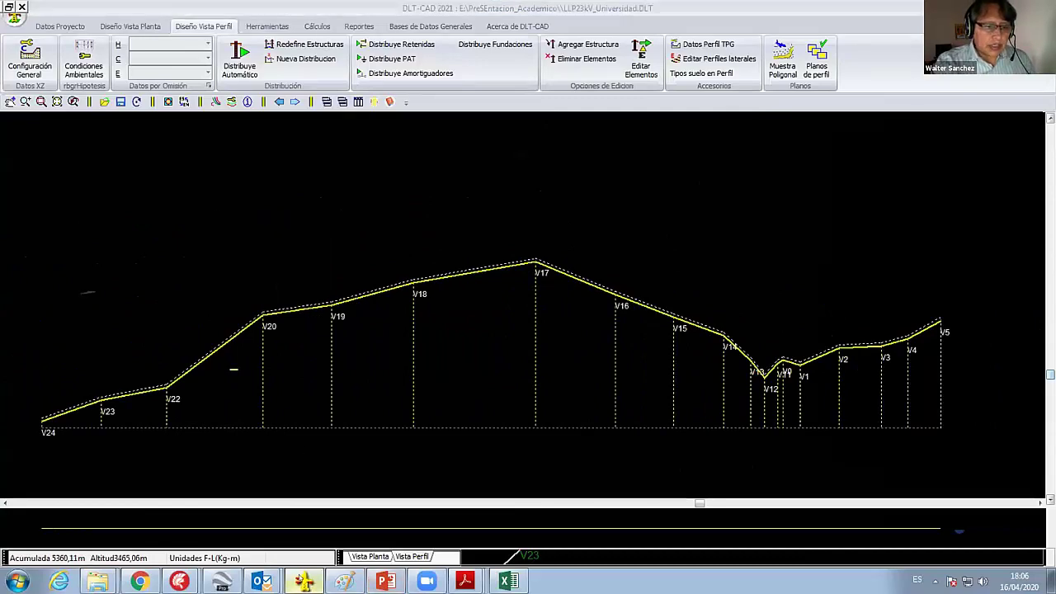
- Bring the PowerPoint presentation forward and scroll up to slide 6
{"action": "left_click", "coordinate": [304, 582]}
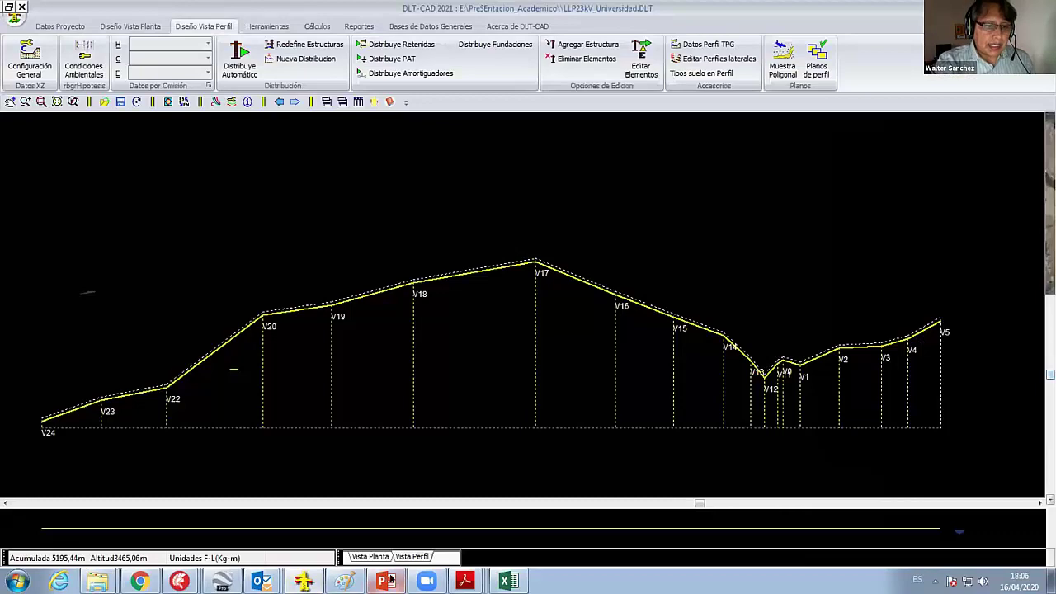
{"action": "left_click", "coordinate": [386, 582]}
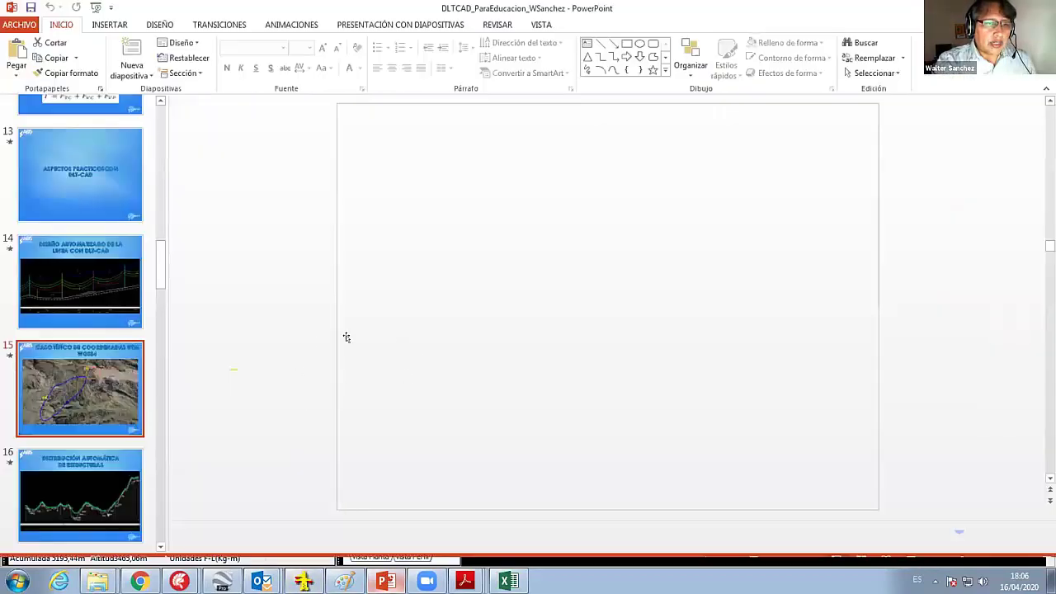
{"action": "scroll", "coordinate": [139, 351], "scroll_direction": "up", "scroll_amount": 3}
{"action": "scroll", "coordinate": [139, 352], "scroll_direction": "up", "scroll_amount": 3}
{"action": "scroll", "coordinate": [139, 352], "scroll_direction": "up", "scroll_amount": 3}
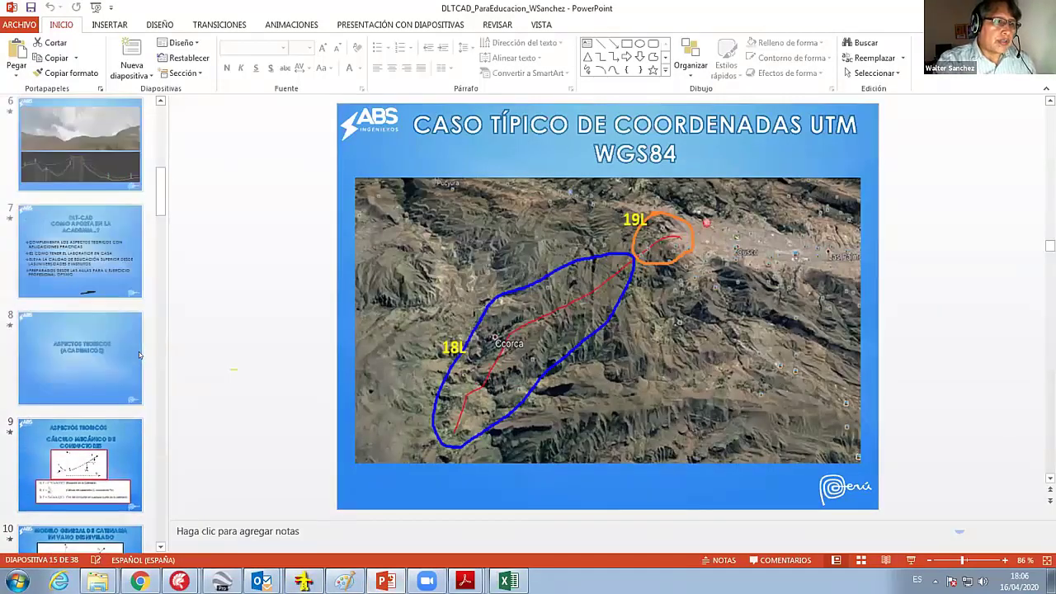
{"action": "scroll", "coordinate": [108, 347], "scroll_direction": "up", "scroll_amount": 2}
{"action": "scroll", "coordinate": [109, 347], "scroll_direction": "up", "scroll_amount": 1}
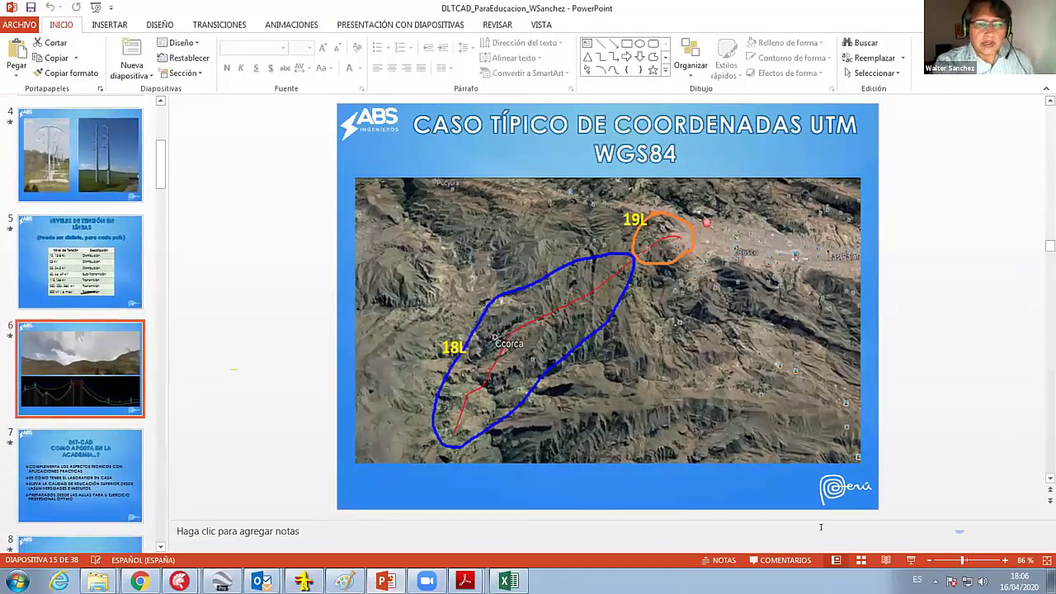
- Run the slideshow from slide 6, then return to the DLT-CAD profile view
{"action": "left_click", "coordinate": [911, 560]}
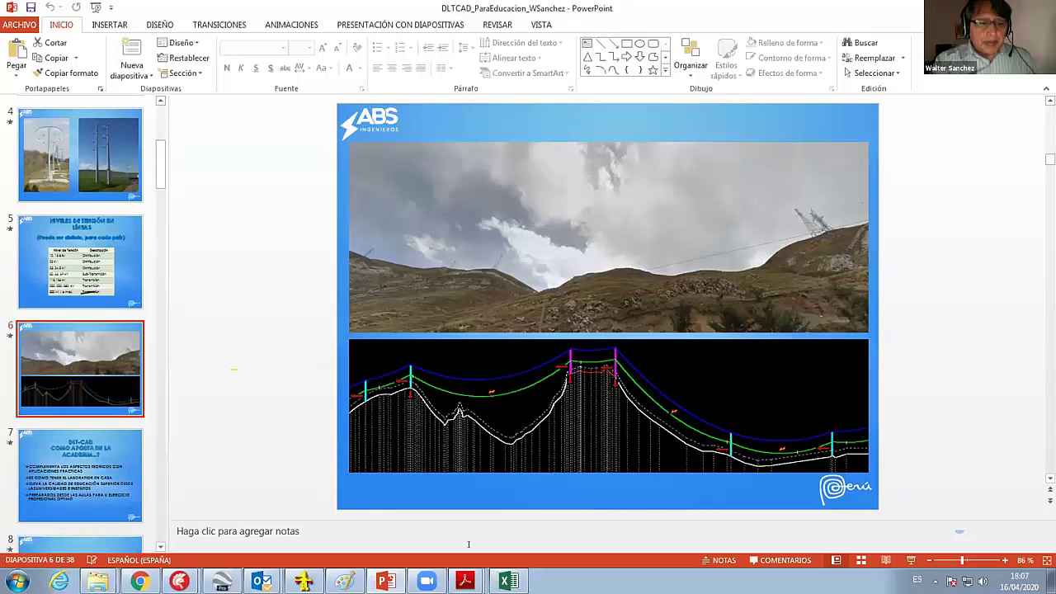
{"action": "key", "text": "alt+Tab"}
{"action": "scroll", "coordinate": [396, 293], "scroll_direction": "down", "scroll_amount": 1}
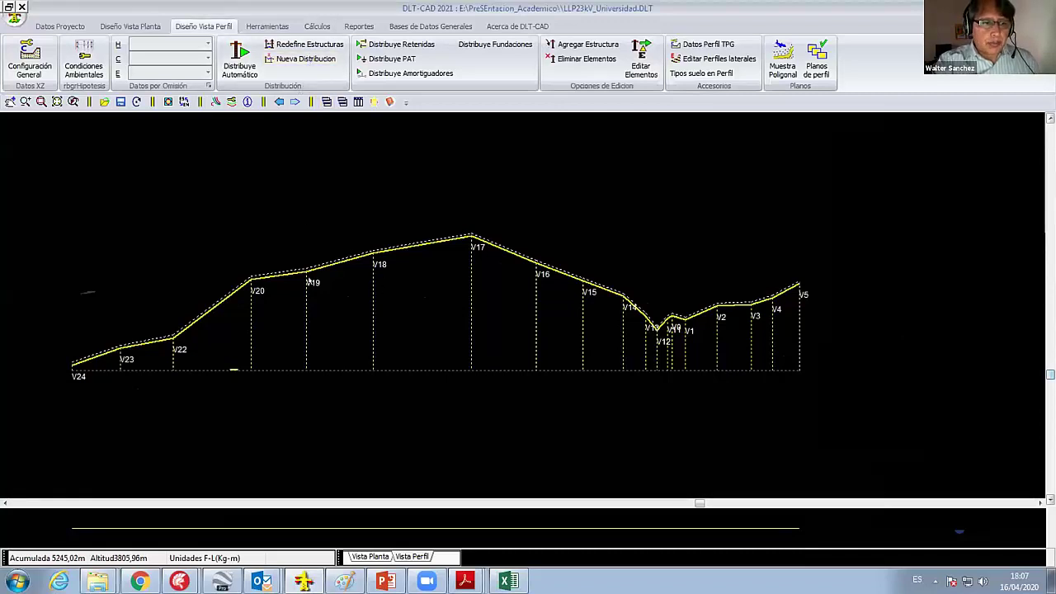
- Recentre the profile, then switch to the Diseño Vista Planta route plan
{"action": "scroll", "coordinate": [311, 283], "scroll_direction": "up", "scroll_amount": 1}
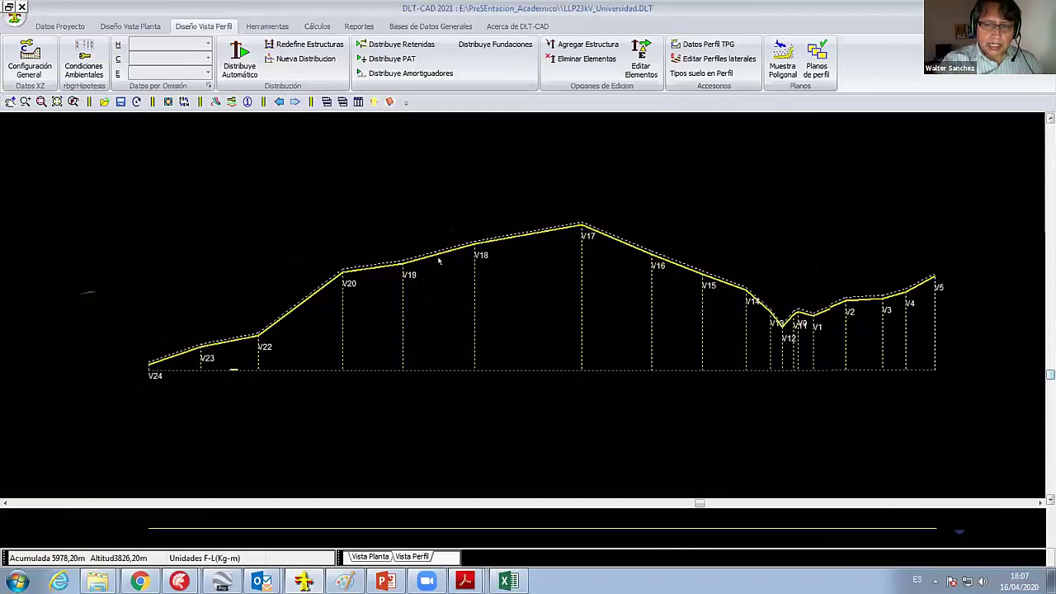
{"action": "middle_click_drag", "start_coordinate": [488, 264], "coordinate": [438, 272]}
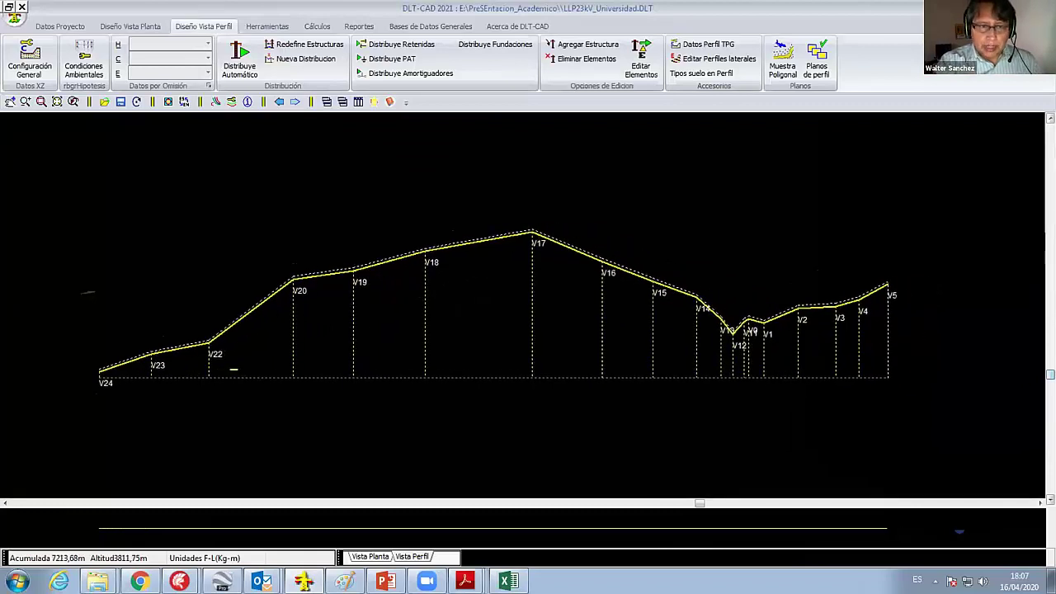
{"action": "left_click", "coordinate": [145, 26]}
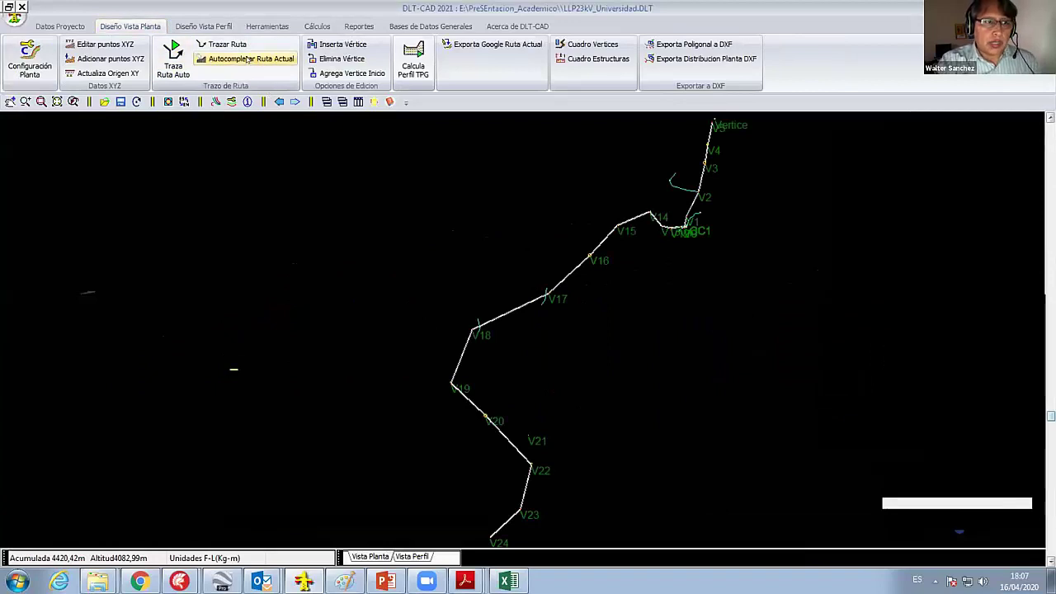
- Autofill route Tramo LP 001 with topographic profile points every 20 m
{"action": "left_click", "coordinate": [248, 59]}
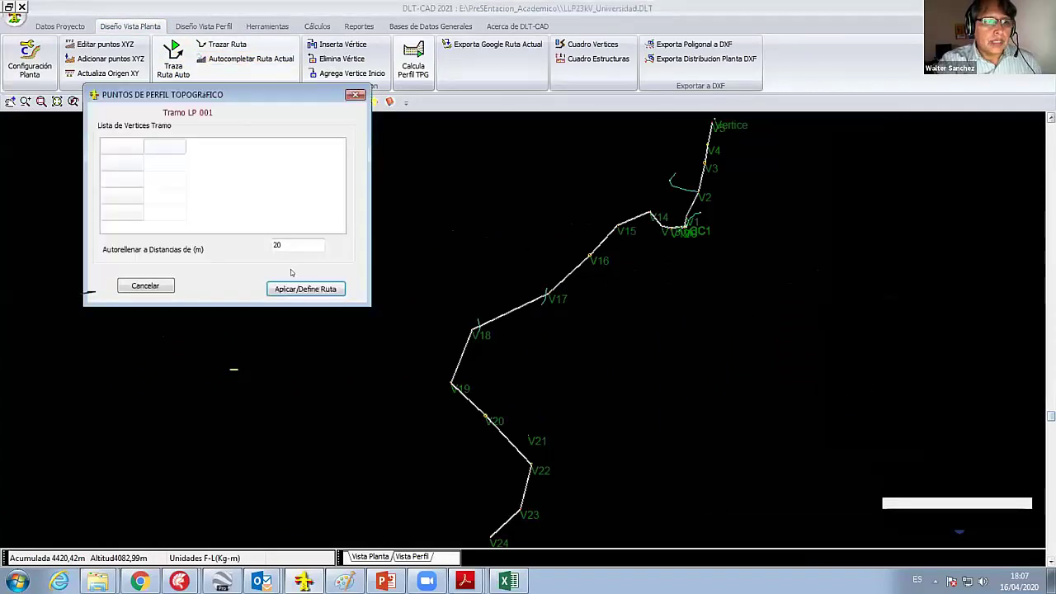
{"action": "double_click", "coordinate": [279, 244]}
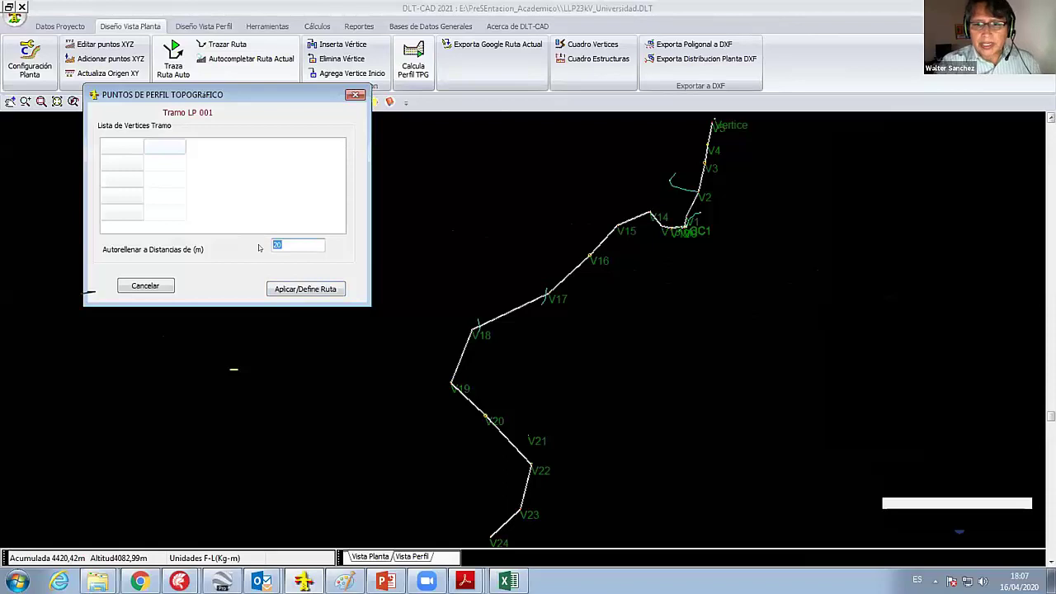
{"action": "left_click", "coordinate": [301, 288]}
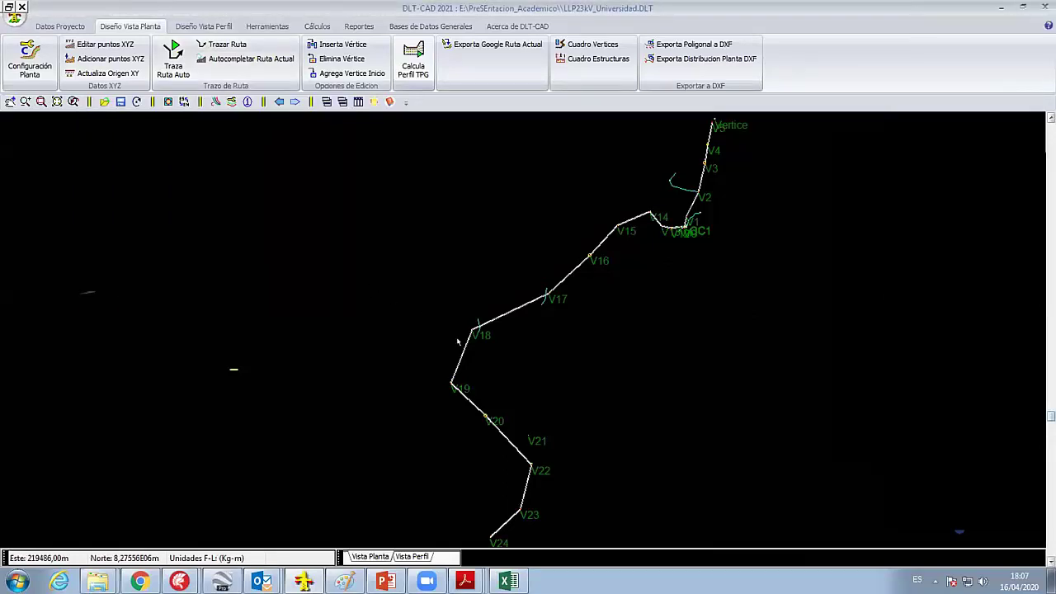
{"action": "scroll", "coordinate": [460, 333], "scroll_direction": "up", "scroll_amount": 4}
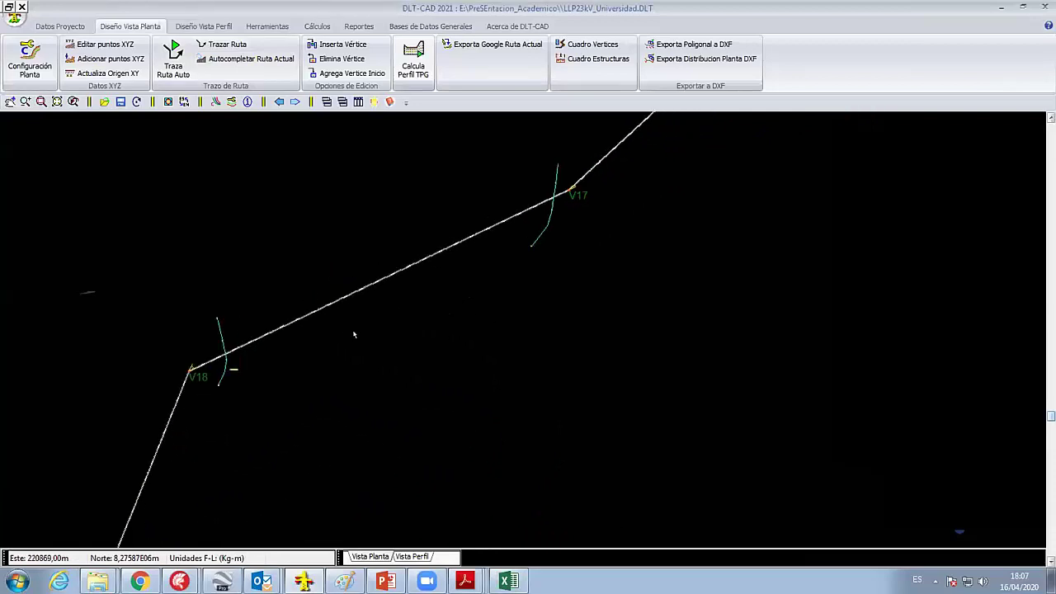
{"action": "scroll", "coordinate": [331, 284], "scroll_direction": "up", "scroll_amount": 3}
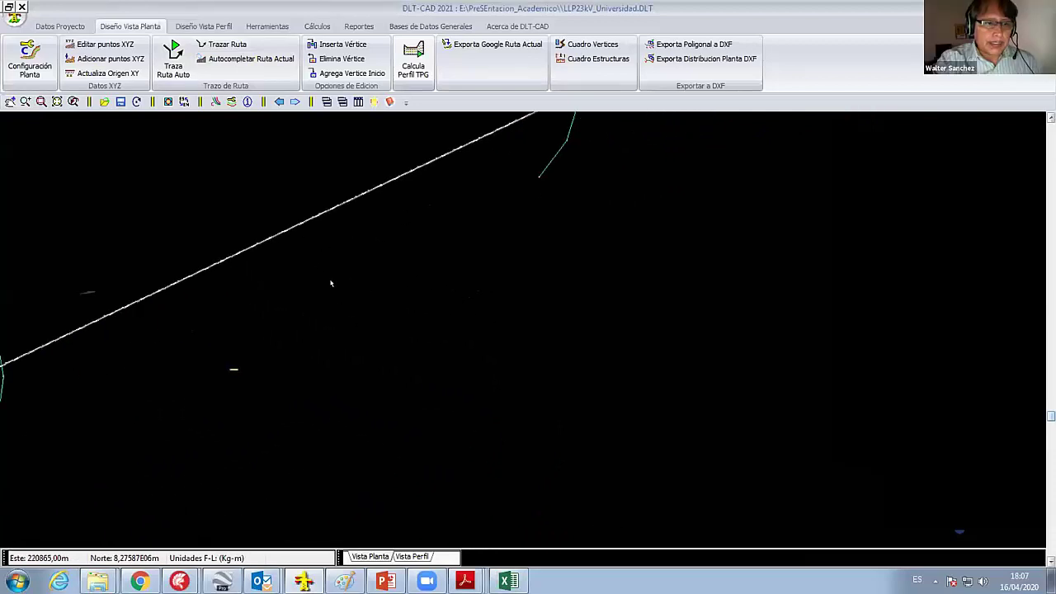
- Uncheck Grafiar eje de Línea in Configuración Planta's Gráficos settings and review the plan
{"action": "left_click", "coordinate": [215, 102]}
{"action": "left_click", "coordinate": [498, 155]}
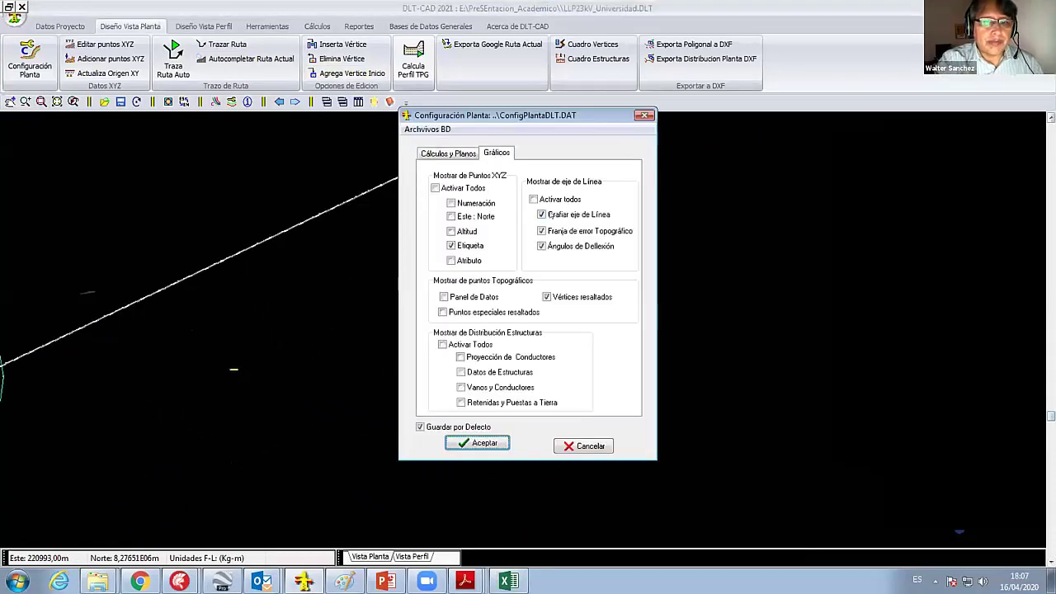
{"action": "left_click", "coordinate": [543, 215]}
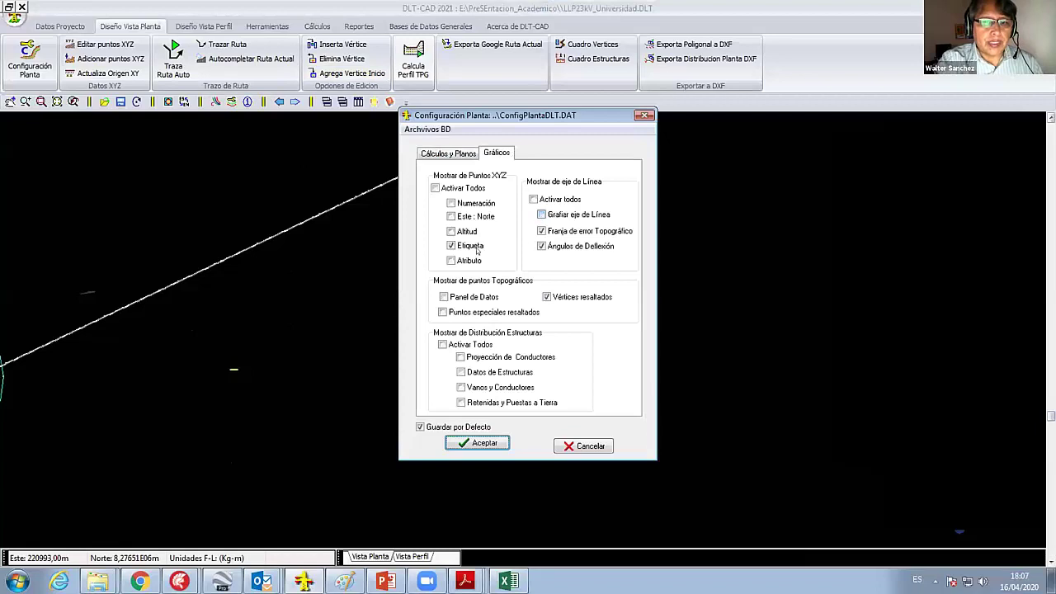
{"action": "left_click", "coordinate": [477, 439]}
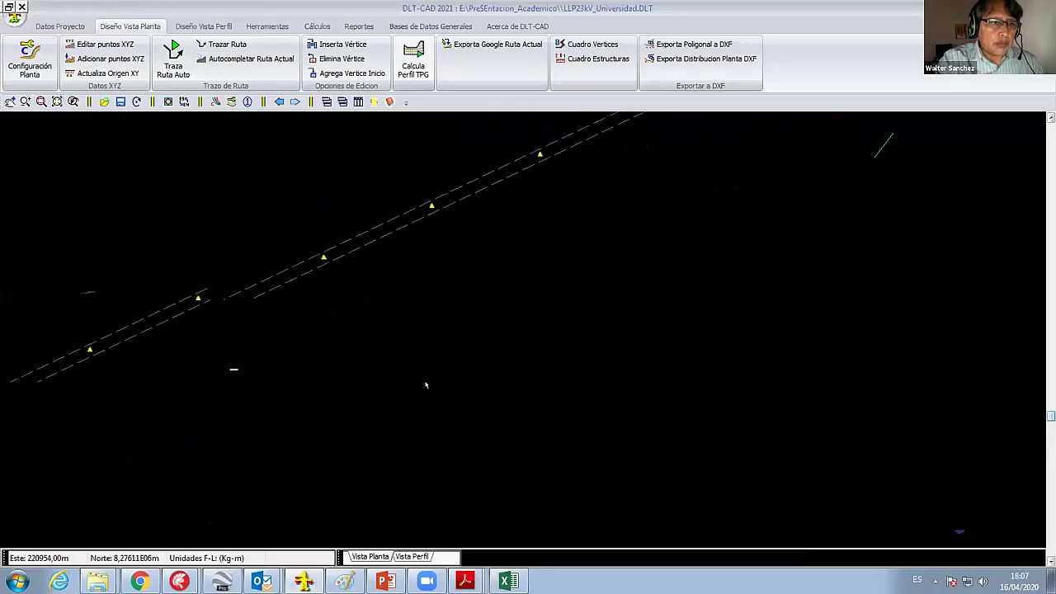
{"action": "scroll", "coordinate": [321, 300], "scroll_direction": "up", "scroll_amount": 2}
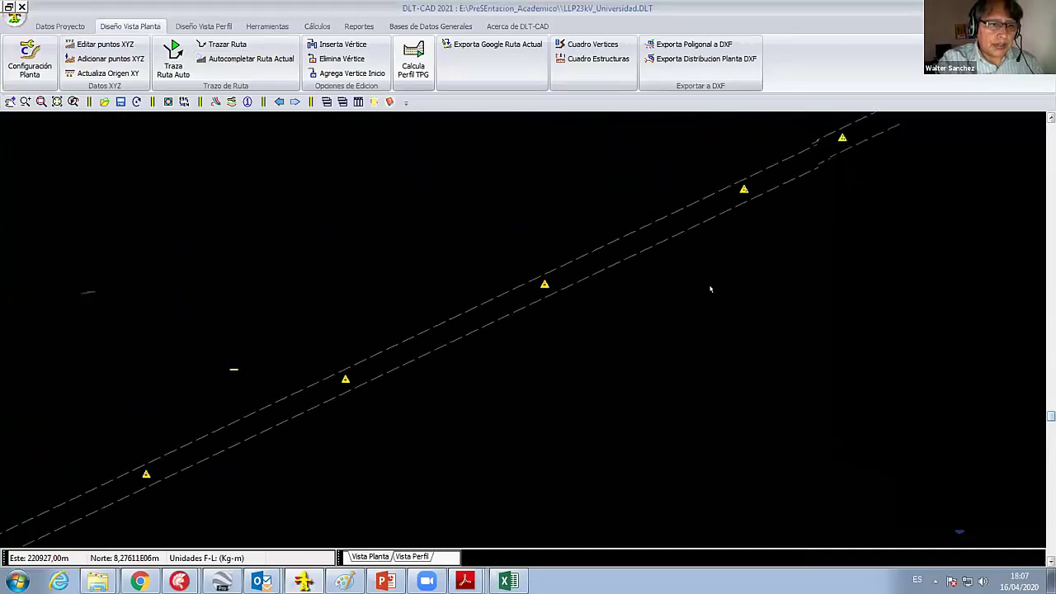
{"action": "scroll", "coordinate": [349, 419], "scroll_direction": "down", "scroll_amount": 1}
{"action": "scroll", "coordinate": [462, 347], "scroll_direction": "up", "scroll_amount": 1}
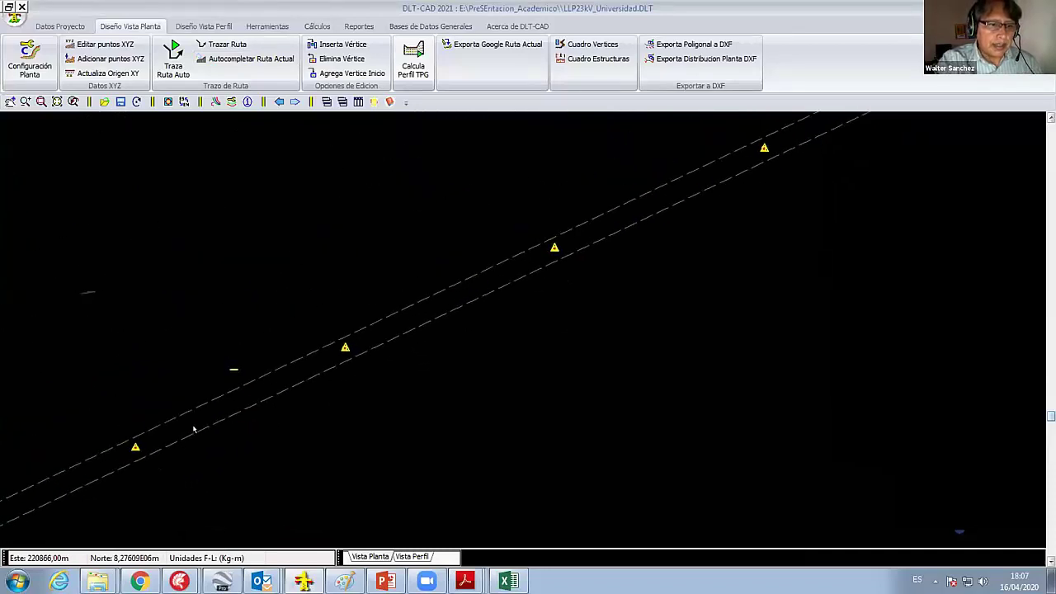
{"action": "scroll", "coordinate": [370, 366], "scroll_direction": "down", "scroll_amount": 1}
{"action": "scroll", "coordinate": [476, 300], "scroll_direction": "down", "scroll_amount": 1}
{"action": "scroll", "coordinate": [512, 292], "scroll_direction": "down", "scroll_amount": 1}
{"action": "scroll", "coordinate": [509, 293], "scroll_direction": "down", "scroll_amount": 2}
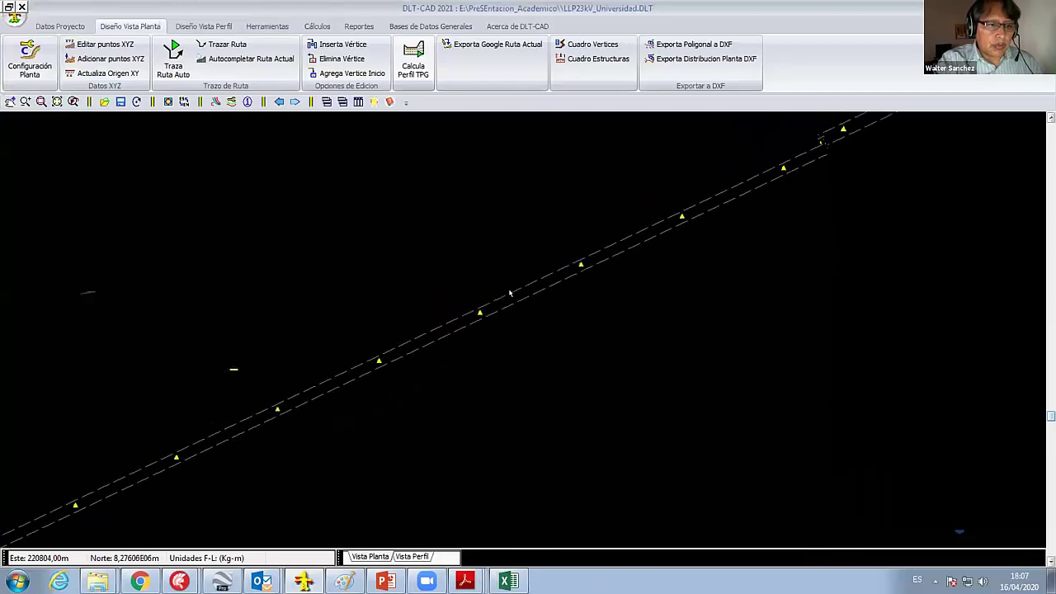
{"action": "scroll", "coordinate": [510, 293], "scroll_direction": "down", "scroll_amount": 1}
{"action": "scroll", "coordinate": [509, 292], "scroll_direction": "down", "scroll_amount": 1}
{"action": "scroll", "coordinate": [509, 281], "scroll_direction": "down", "scroll_amount": 1}
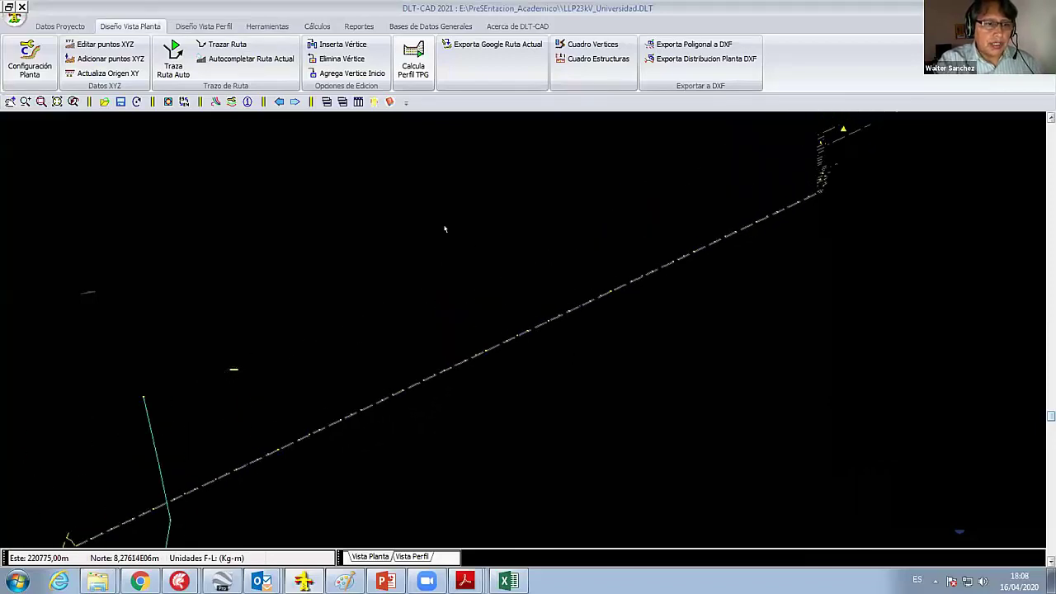
- Recalculate the terrain profile from the new points and apply Zoom Radial
{"action": "left_click", "coordinate": [415, 66]}
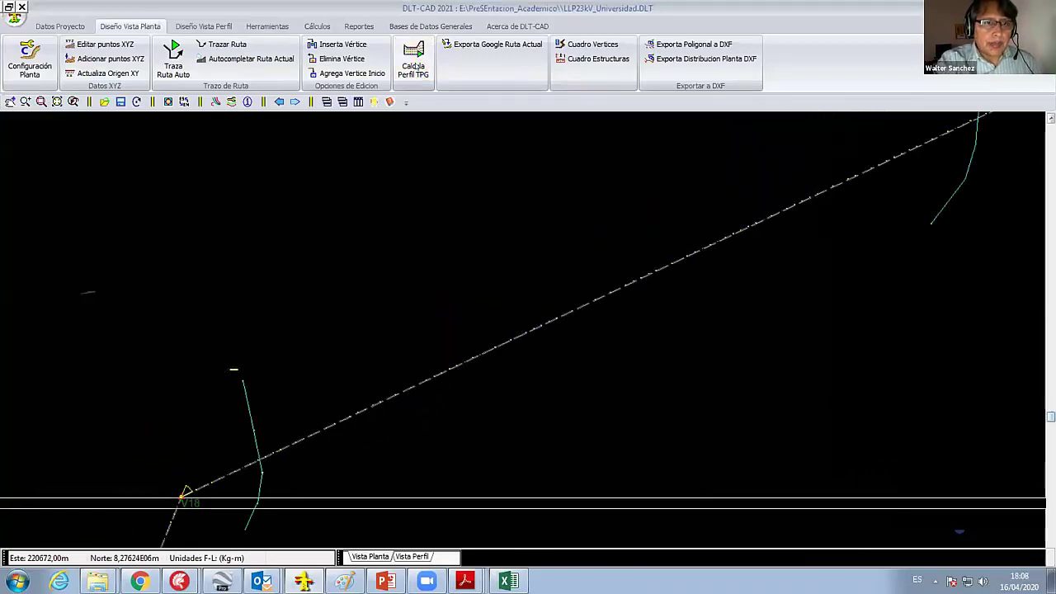
{"action": "right_click", "coordinate": [389, 175]}
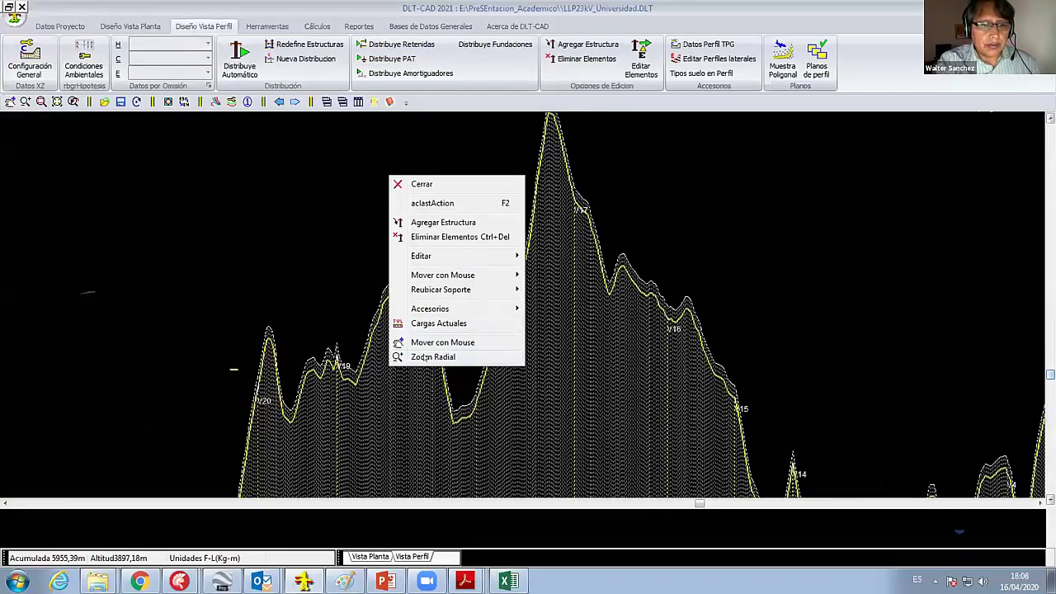
{"action": "left_click", "coordinate": [433, 357]}
{"action": "scroll", "coordinate": [461, 290], "scroll_direction": "down", "scroll_amount": 2}
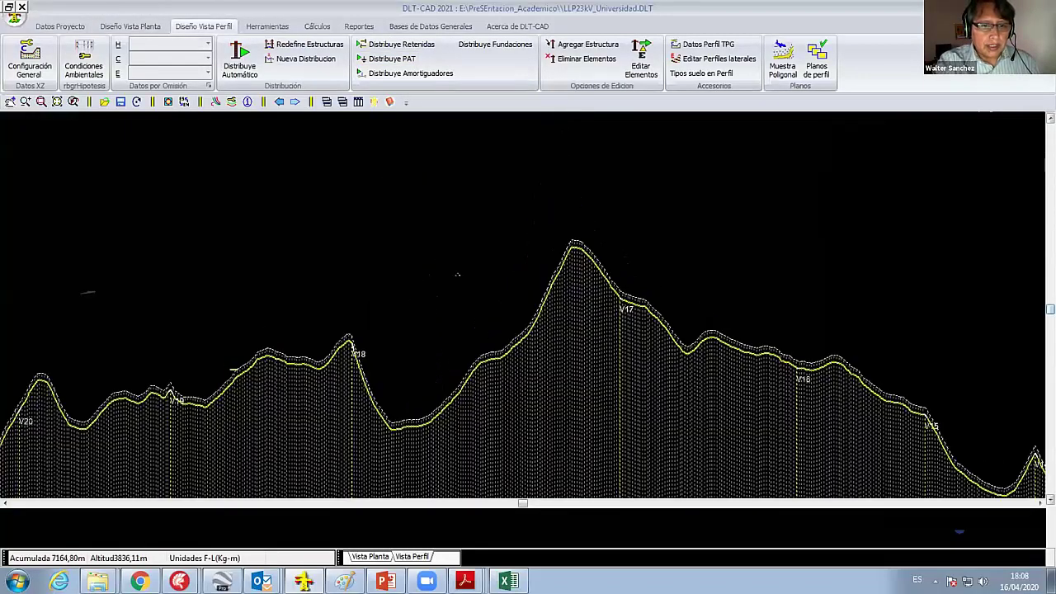
{"action": "scroll", "coordinate": [460, 290], "scroll_direction": "down", "scroll_amount": 2}
- Zoom through the densely pointed V24–V5 profile, then exit with Cerrar Zoom
{"action": "right_click", "coordinate": [347, 338]}
{"action": "left_click", "coordinate": [413, 301]}
{"action": "scroll", "coordinate": [450, 271], "scroll_direction": "down", "scroll_amount": 1}
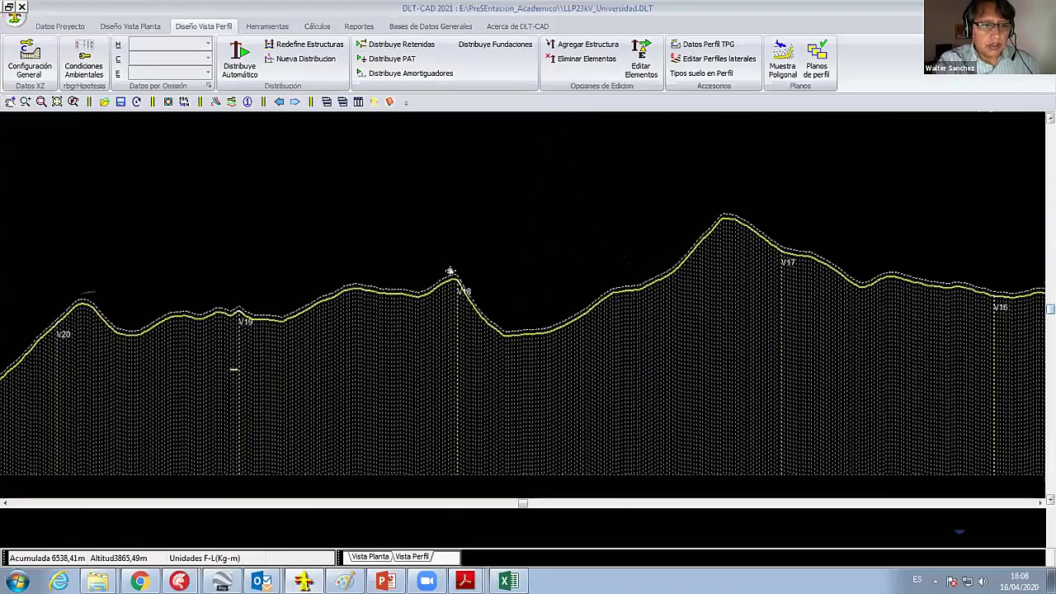
{"action": "scroll", "coordinate": [449, 273], "scroll_direction": "down", "scroll_amount": 1}
{"action": "scroll", "coordinate": [454, 279], "scroll_direction": "down", "scroll_amount": 1}
{"action": "scroll", "coordinate": [444, 291], "scroll_direction": "up", "scroll_amount": 1}
{"action": "scroll", "coordinate": [442, 295], "scroll_direction": "down", "scroll_amount": 1}
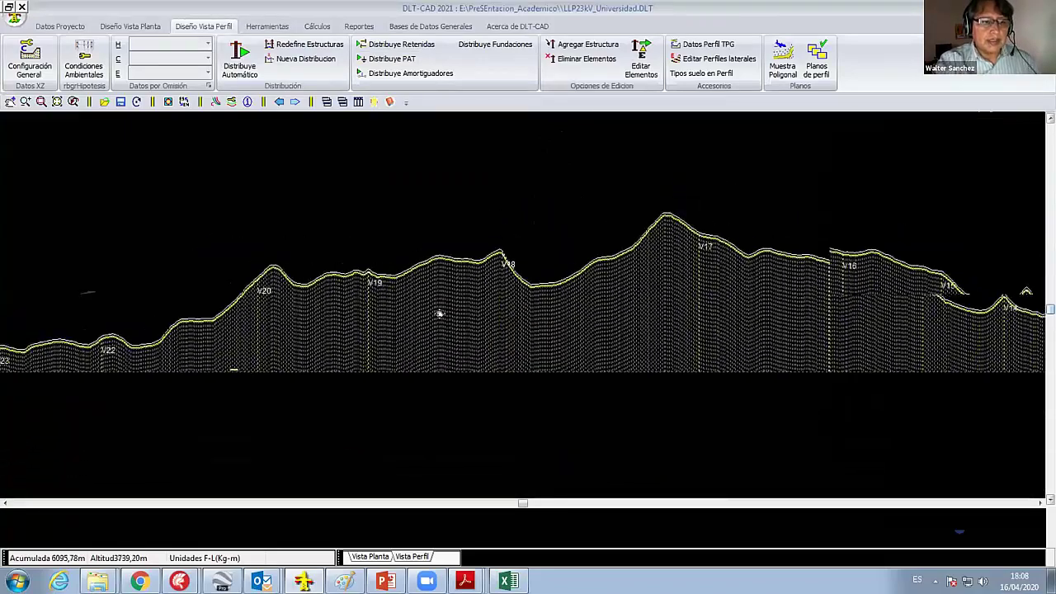
{"action": "scroll", "coordinate": [354, 313], "scroll_direction": "down", "scroll_amount": 1}
{"action": "scroll", "coordinate": [432, 267], "scroll_direction": "down", "scroll_amount": 1}
{"action": "scroll", "coordinate": [407, 294], "scroll_direction": "down", "scroll_amount": 1}
{"action": "scroll", "coordinate": [407, 293], "scroll_direction": "down", "scroll_amount": 1}
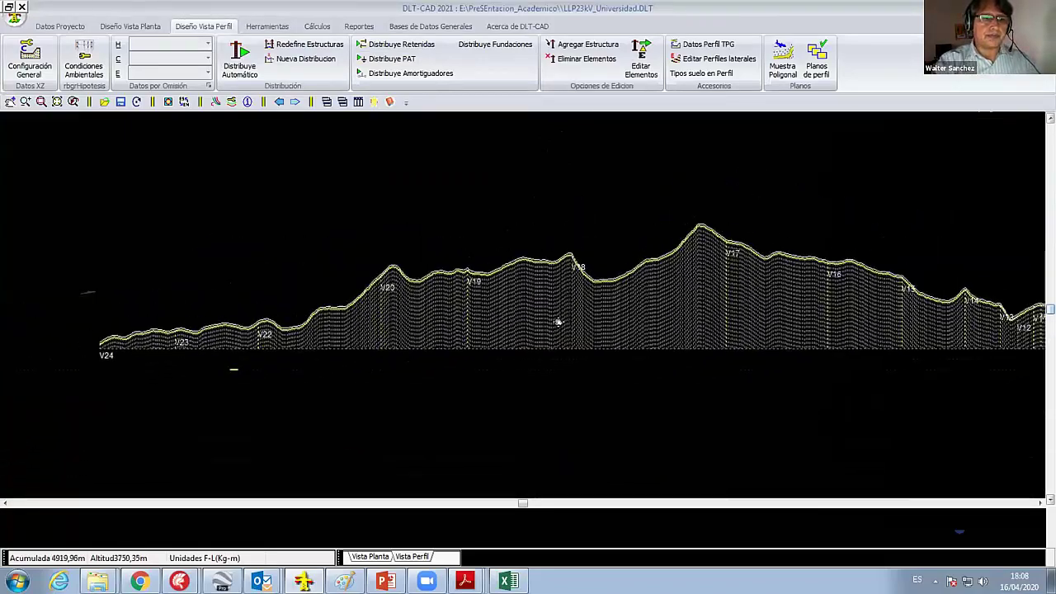
{"action": "scroll", "coordinate": [445, 306], "scroll_direction": "down", "scroll_amount": 1}
{"action": "scroll", "coordinate": [404, 302], "scroll_direction": "down", "scroll_amount": 1}
{"action": "scroll", "coordinate": [459, 313], "scroll_direction": "down", "scroll_amount": 1}
{"action": "scroll", "coordinate": [446, 305], "scroll_direction": "down", "scroll_amount": 1}
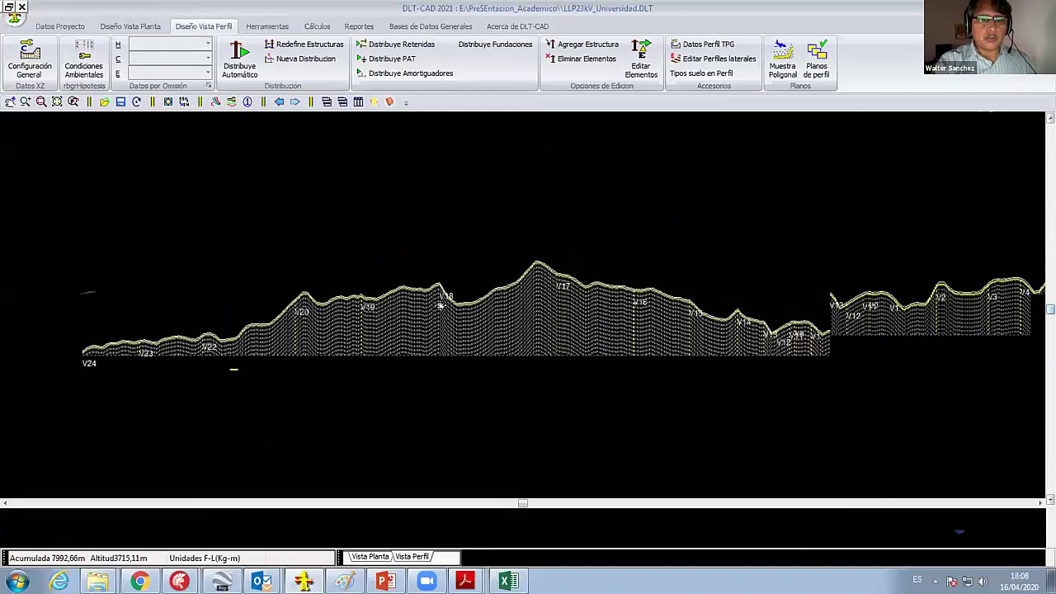
{"action": "scroll", "coordinate": [495, 248], "scroll_direction": "down", "scroll_amount": 1}
{"action": "scroll", "coordinate": [460, 222], "scroll_direction": "down", "scroll_amount": 1}
{"action": "scroll", "coordinate": [419, 207], "scroll_direction": "down", "scroll_amount": 1}
{"action": "right_click", "coordinate": [419, 208]}
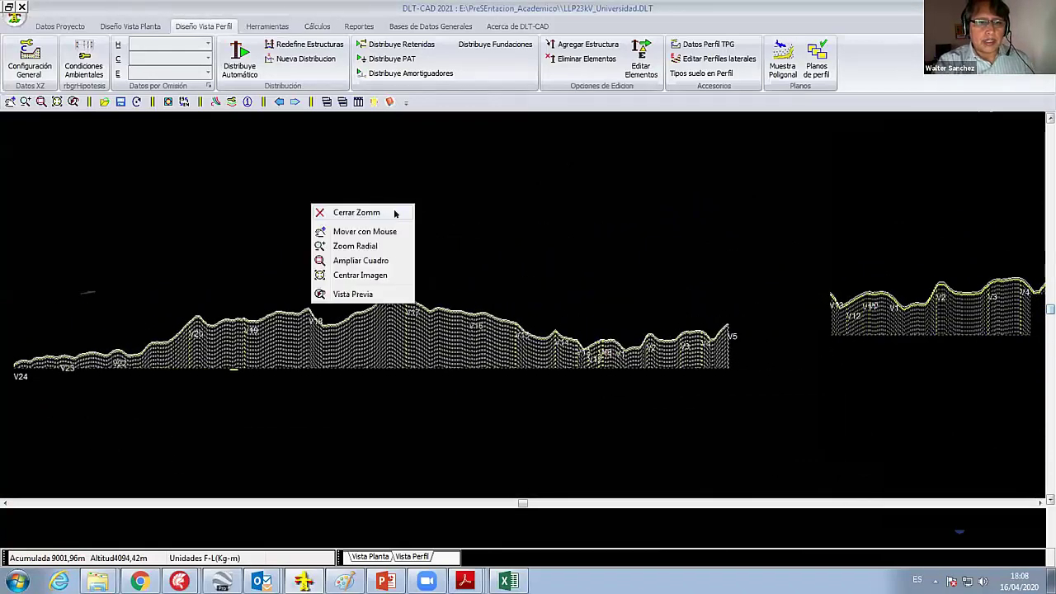
{"action": "left_click", "coordinate": [393, 211]}
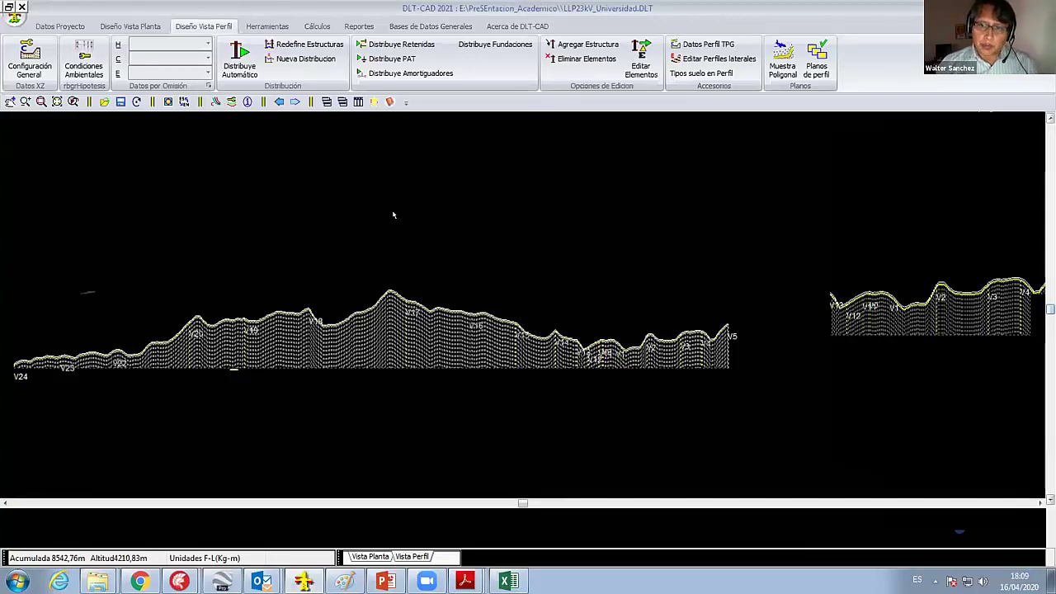
- Zoom into the profile and pan so the V22 to V17 stretch fills the canvas
{"action": "scroll", "coordinate": [804, 324], "scroll_direction": "up", "scroll_amount": 1}
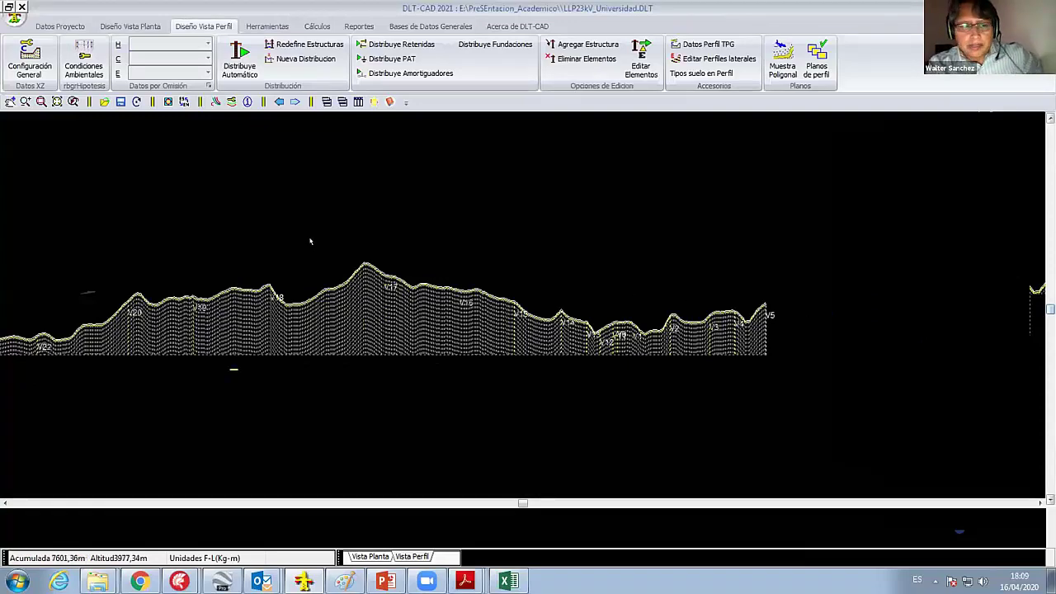
{"action": "scroll", "coordinate": [384, 220], "scroll_direction": "up", "scroll_amount": 2}
{"action": "scroll", "coordinate": [371, 224], "scroll_direction": "up", "scroll_amount": 3}
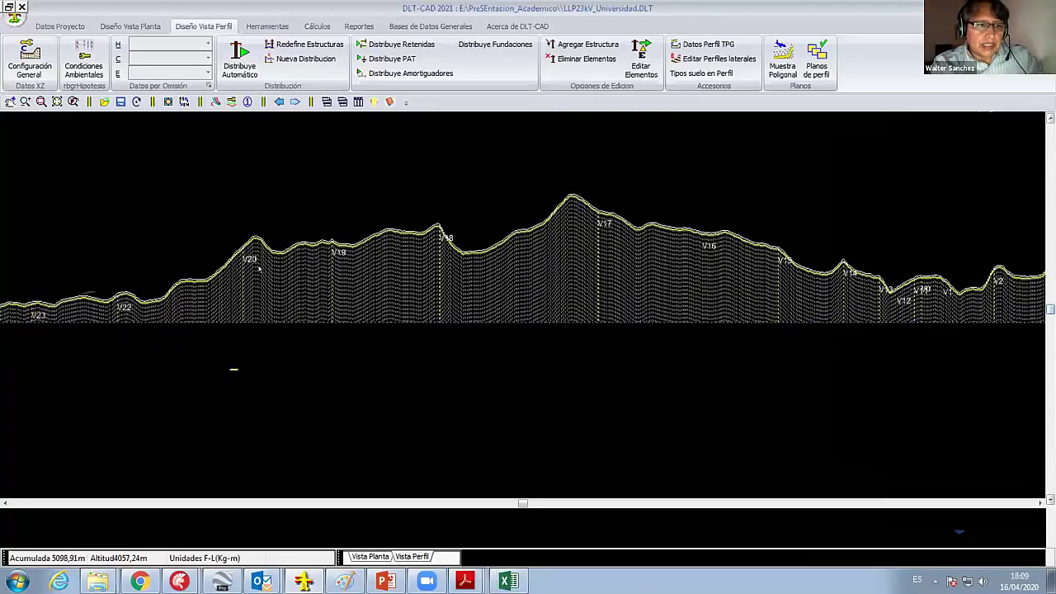
{"action": "scroll", "coordinate": [412, 245], "scroll_direction": "up", "scroll_amount": 2}
{"action": "scroll", "coordinate": [405, 256], "scroll_direction": "up", "scroll_amount": 2}
{"action": "scroll", "coordinate": [431, 281], "scroll_direction": "up", "scroll_amount": 2}
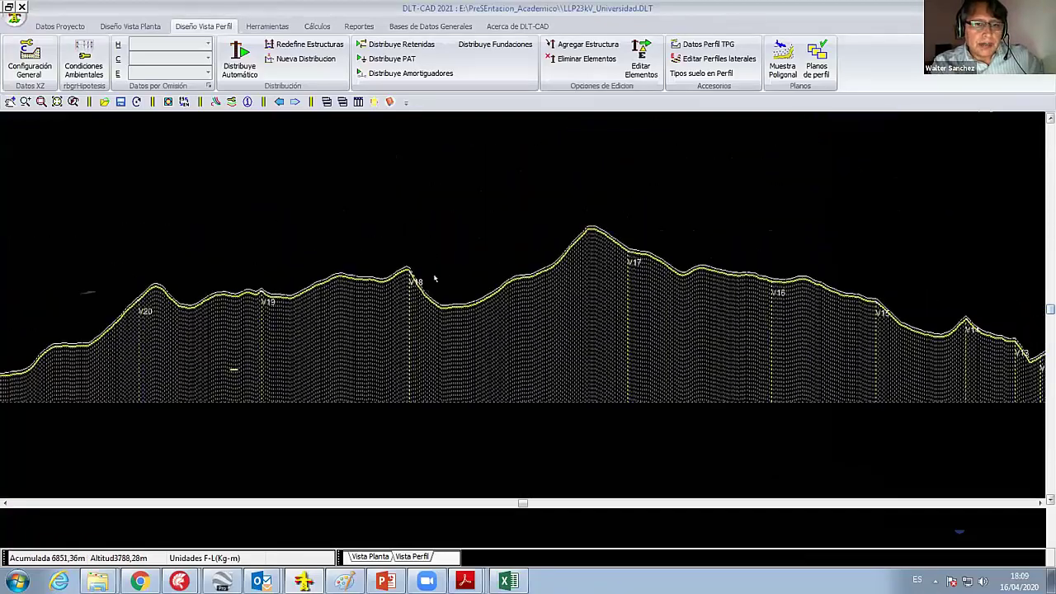
{"action": "scroll", "coordinate": [298, 293], "scroll_direction": "up", "scroll_amount": 2}
{"action": "middle_click_drag", "start_coordinate": [298, 293], "coordinate": [231, 352]}
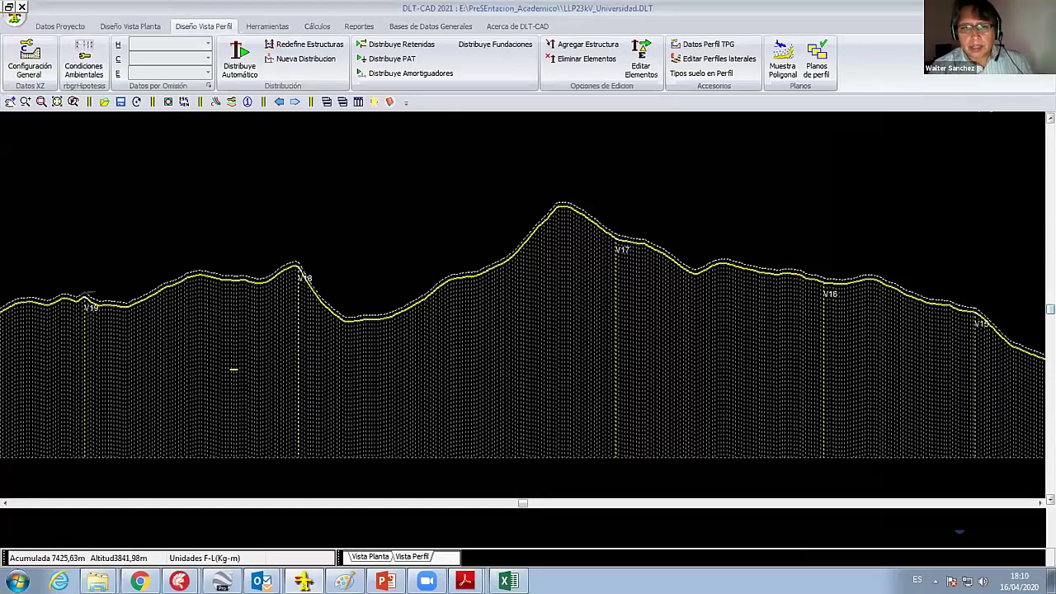
{"action": "middle_click_drag", "start_coordinate": [354, 288], "coordinate": [503, 260]}
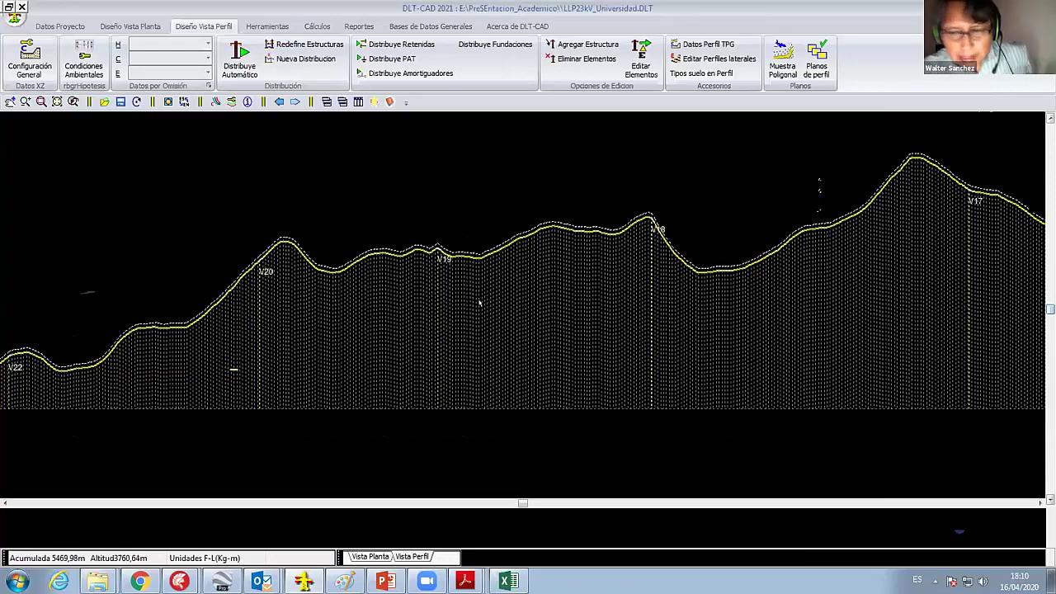
- Redraw the profile view to show the stretch from V24 through V17
{"action": "left_click", "coordinate": [330, 310]}
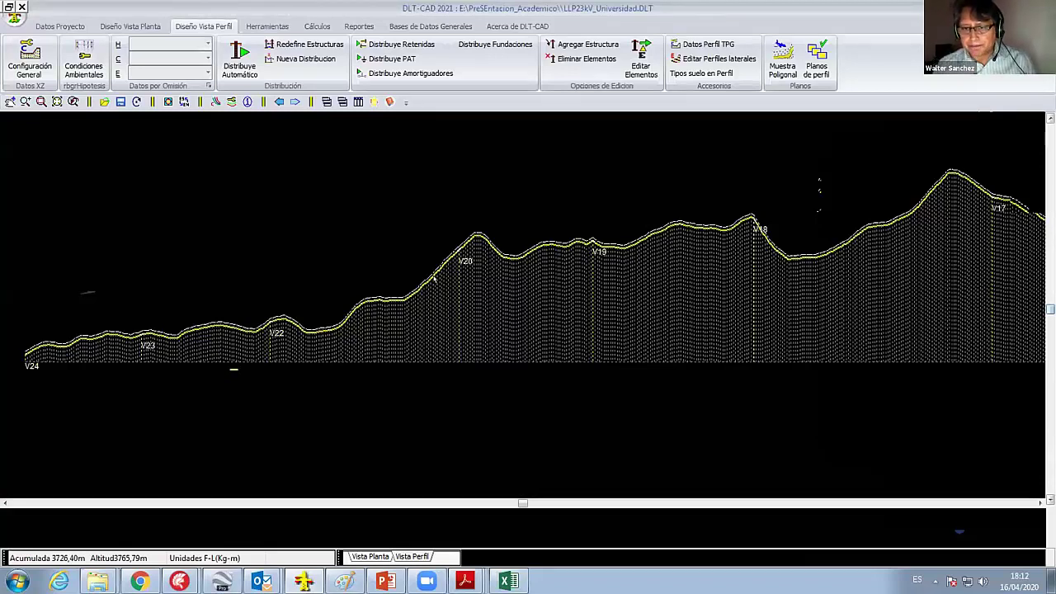
{"action": "scroll", "coordinate": [533, 438], "scroll_direction": "up", "scroll_amount": 1}
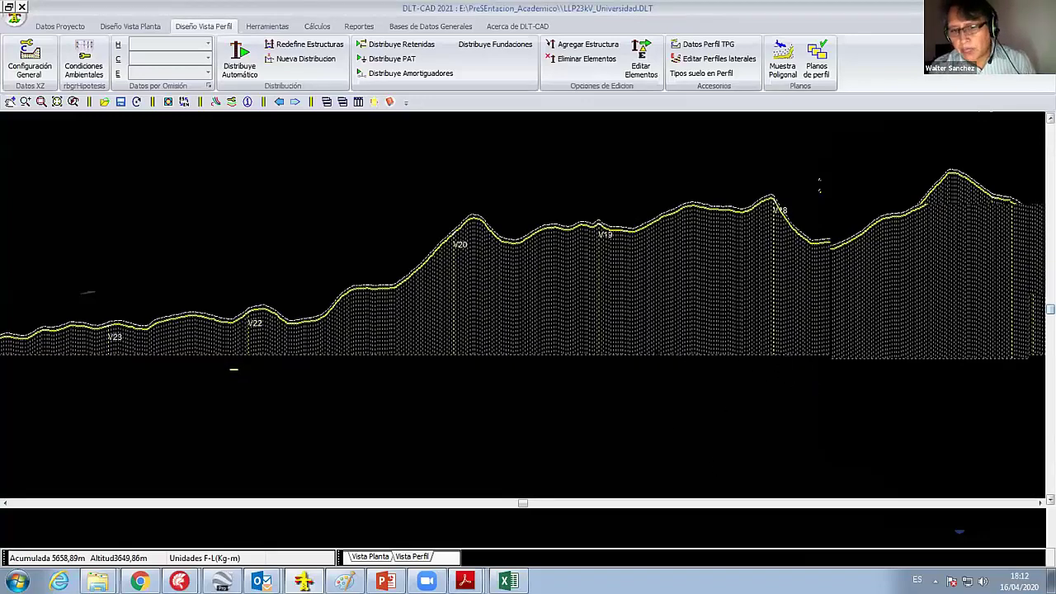
{"action": "scroll", "coordinate": [534, 313], "scroll_direction": "up", "scroll_amount": 1}
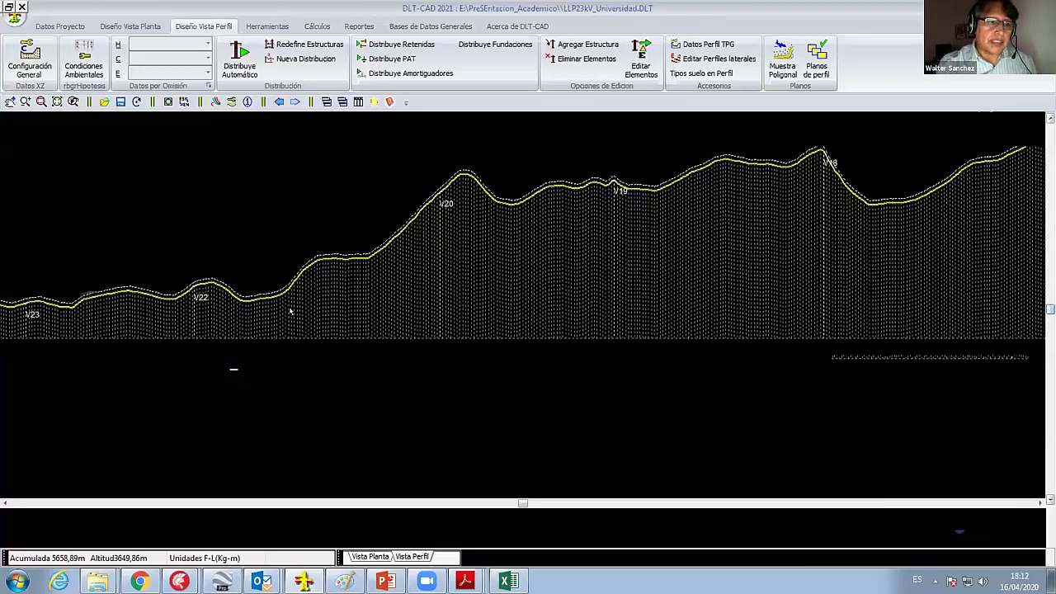
{"action": "scroll", "coordinate": [387, 323], "scroll_direction": "up", "scroll_amount": 2}
{"action": "scroll", "coordinate": [394, 327], "scroll_direction": "down", "scroll_amount": 2}
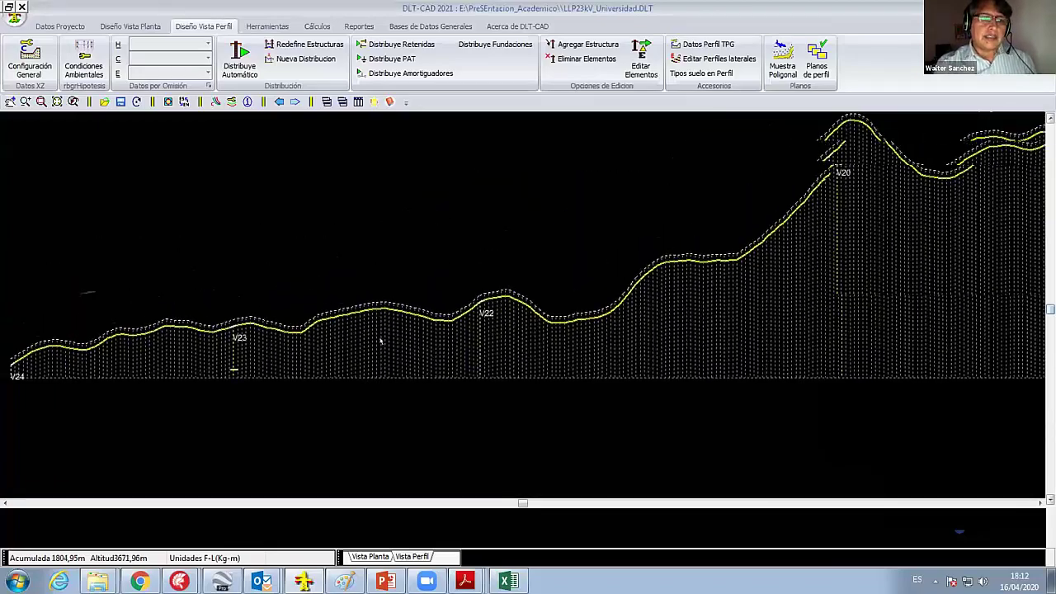
{"action": "scroll", "coordinate": [462, 314], "scroll_direction": "up", "scroll_amount": 2}
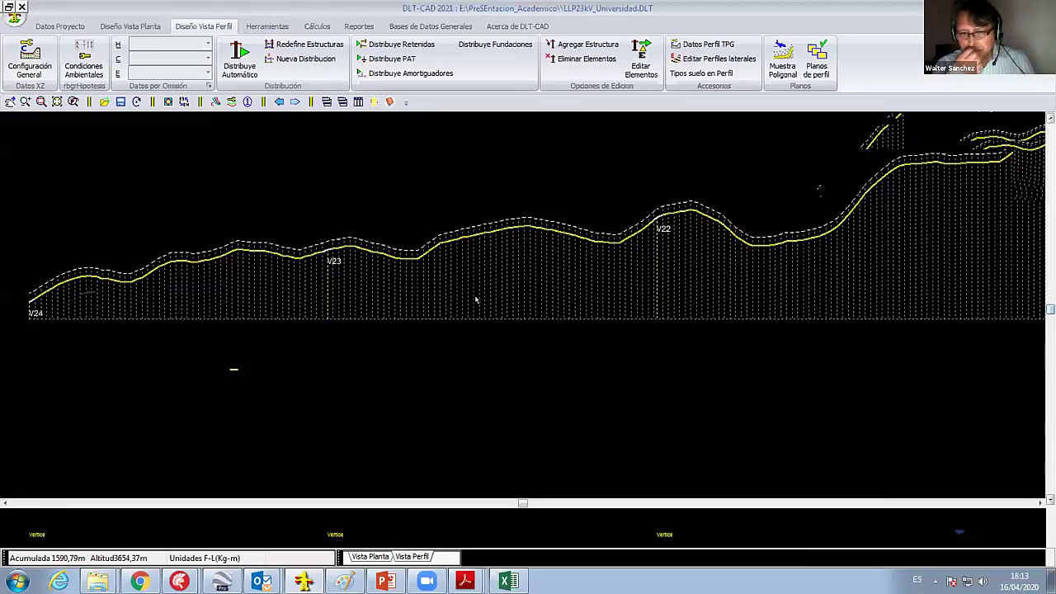
{"action": "scroll", "coordinate": [476, 299], "scroll_direction": "down", "scroll_amount": 2}
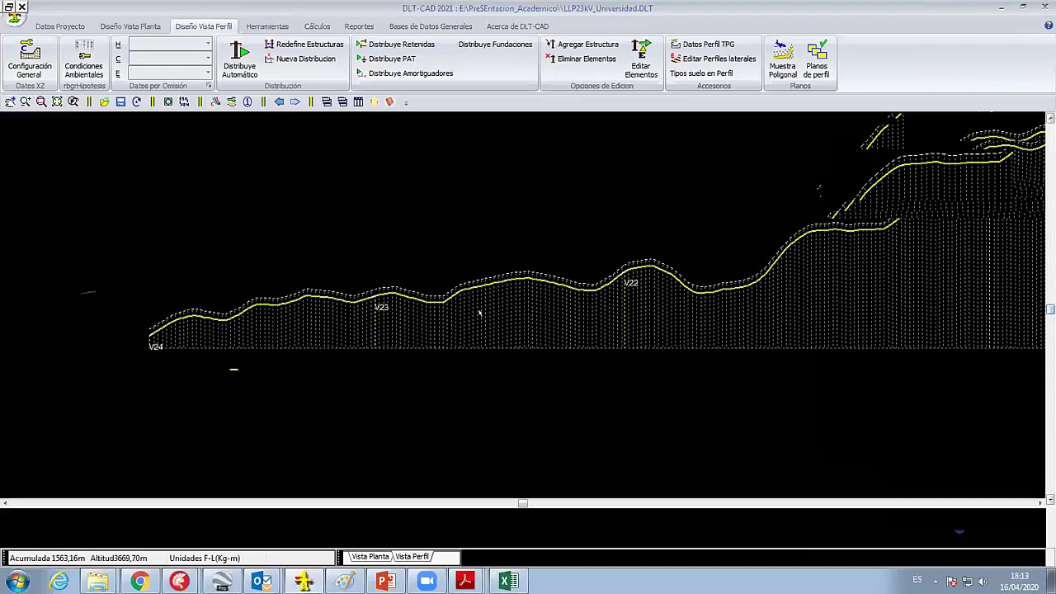
{"action": "scroll", "coordinate": [476, 300], "scroll_direction": "down", "scroll_amount": 2}
{"action": "scroll", "coordinate": [477, 299], "scroll_direction": "down", "scroll_amount": 2}
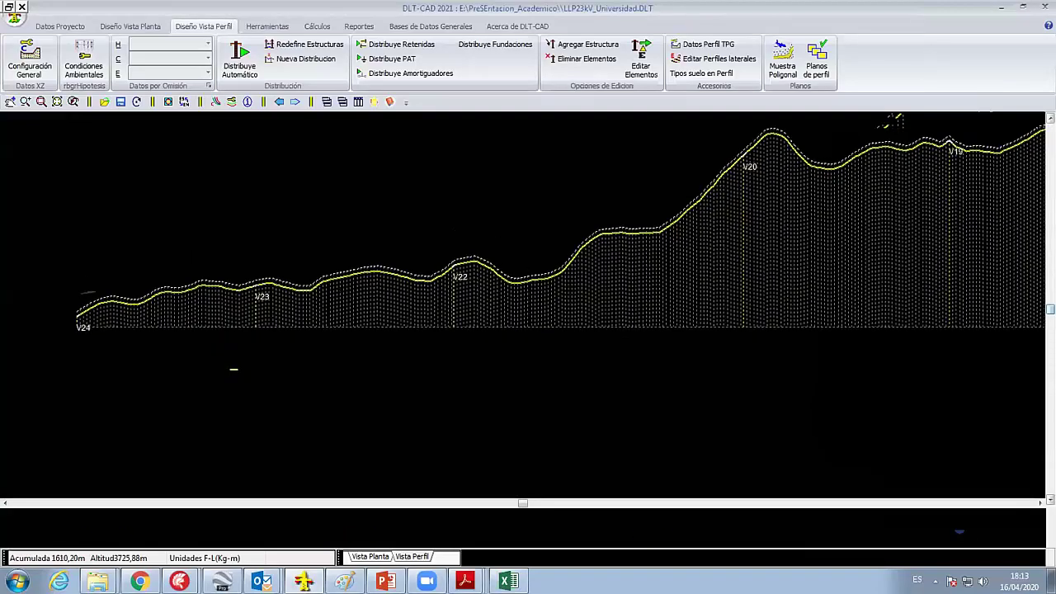
{"action": "scroll", "coordinate": [385, 306], "scroll_direction": "up", "scroll_amount": 2}
{"action": "scroll", "coordinate": [425, 353], "scroll_direction": "up", "scroll_amount": 2}
{"action": "scroll", "coordinate": [425, 353], "scroll_direction": "up", "scroll_amount": 2}
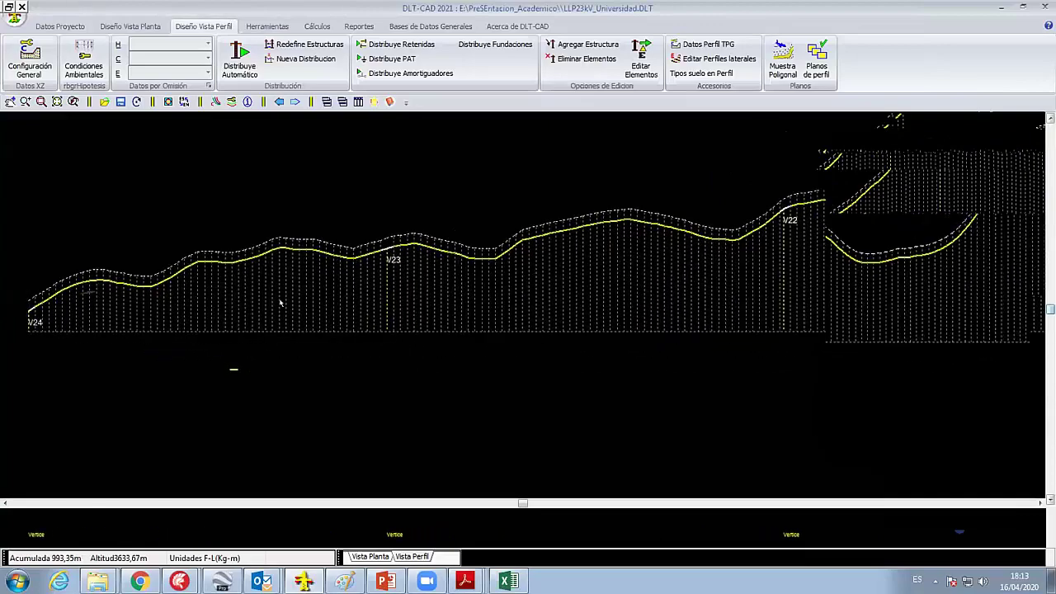
{"action": "middle_click_drag", "start_coordinate": [281, 302], "coordinate": [412, 330]}
{"action": "scroll", "coordinate": [333, 299], "scroll_direction": "up", "scroll_amount": 2}
{"action": "middle_click_drag", "start_coordinate": [333, 300], "coordinate": [476, 355]}
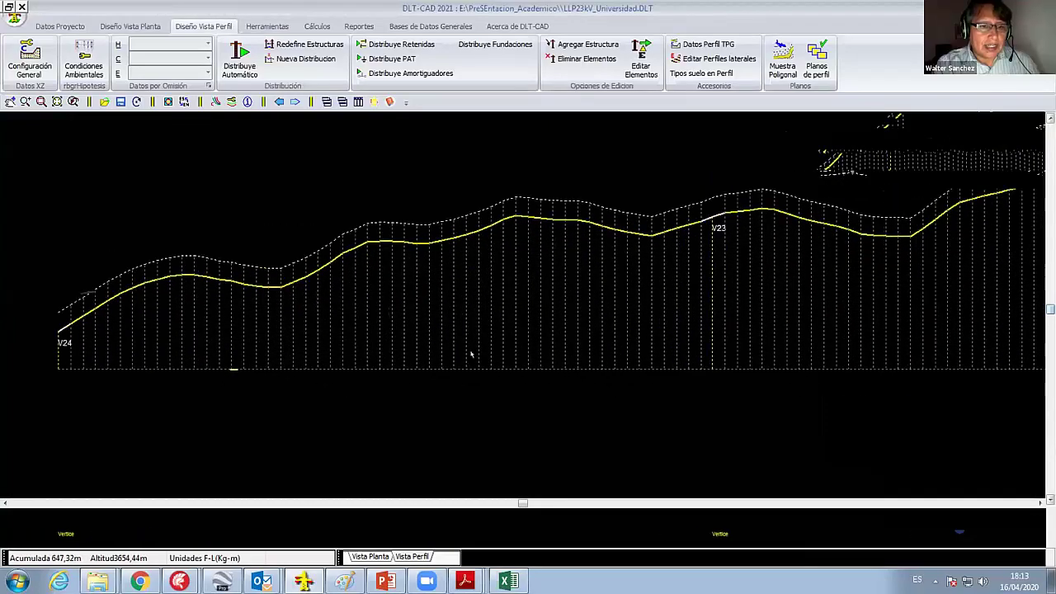
{"action": "scroll", "coordinate": [474, 350], "scroll_direction": "up", "scroll_amount": 2}
{"action": "scroll", "coordinate": [469, 343], "scroll_direction": "up", "scroll_amount": 1}
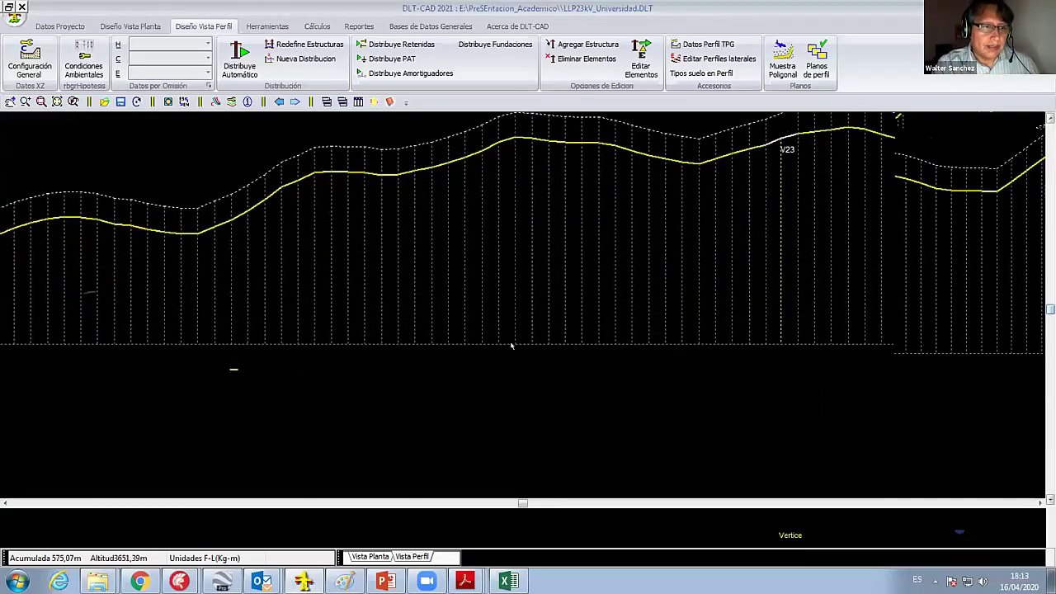
{"action": "scroll", "coordinate": [320, 345], "scroll_direction": "up", "scroll_amount": 1}
{"action": "scroll", "coordinate": [320, 345], "scroll_direction": "down", "scroll_amount": 1}
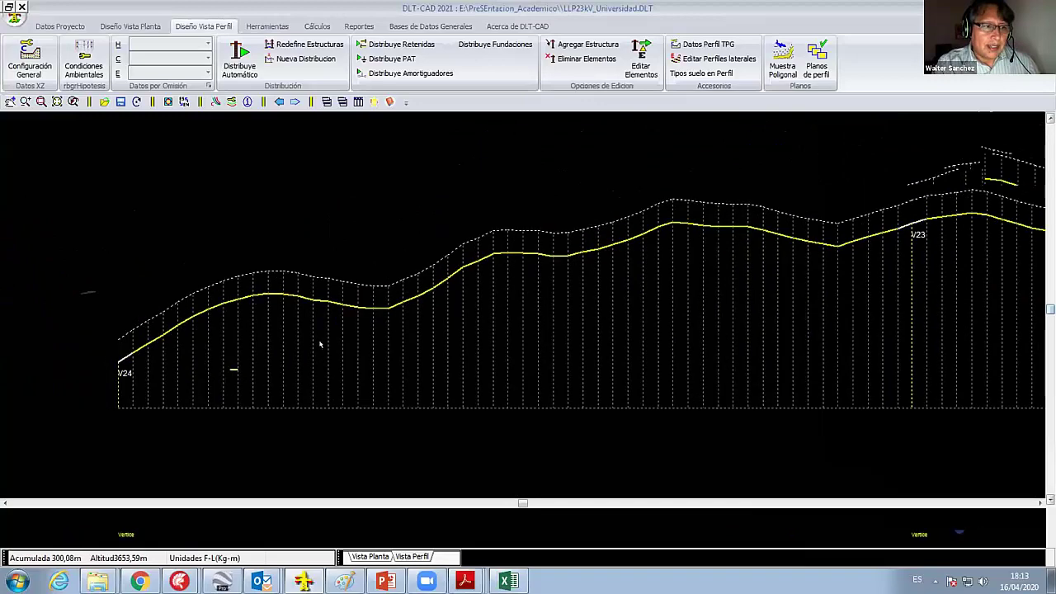
{"action": "middle_click_drag", "start_coordinate": [320, 345], "coordinate": [381, 356]}
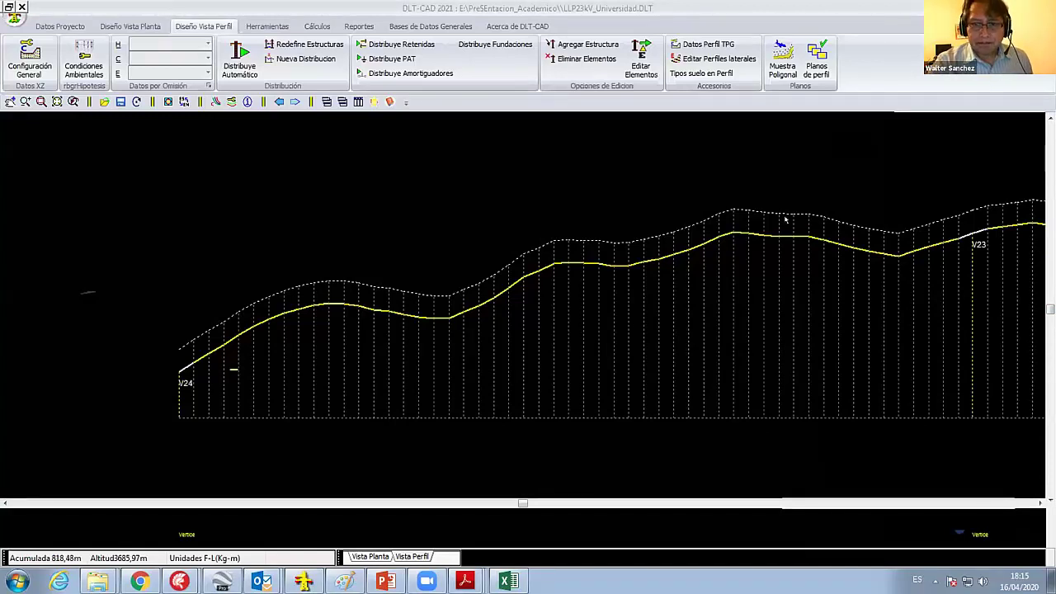
- Frame the profile from V24 to V17 and switch to the Datos Proyecto tab
{"action": "scroll", "coordinate": [595, 285], "scroll_direction": "down", "scroll_amount": 2}
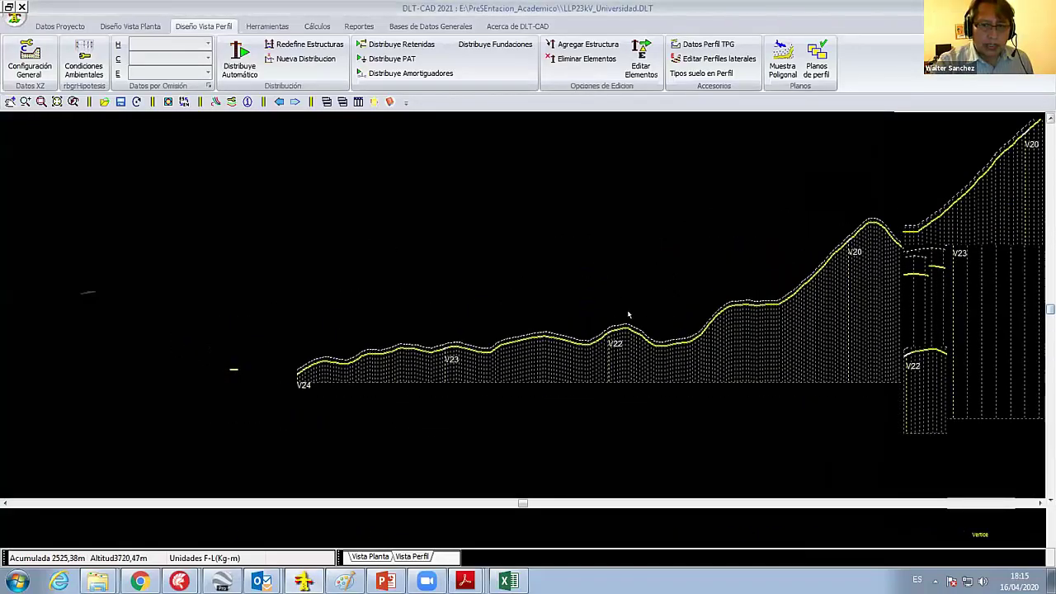
{"action": "scroll", "coordinate": [455, 283], "scroll_direction": "down", "scroll_amount": 3}
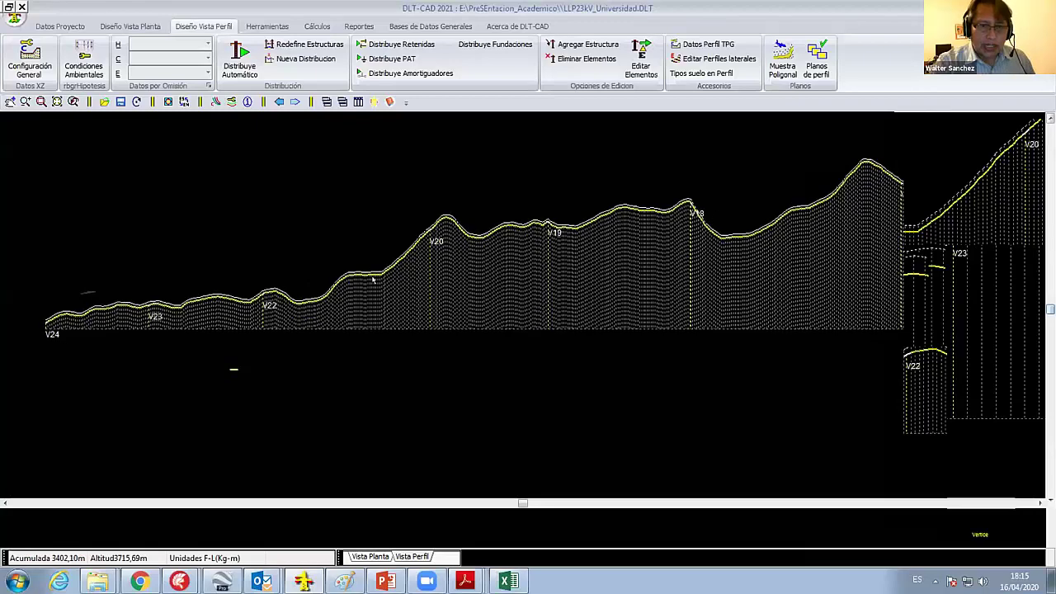
{"action": "middle_click_drag", "start_coordinate": [501, 332], "coordinate": [384, 278]}
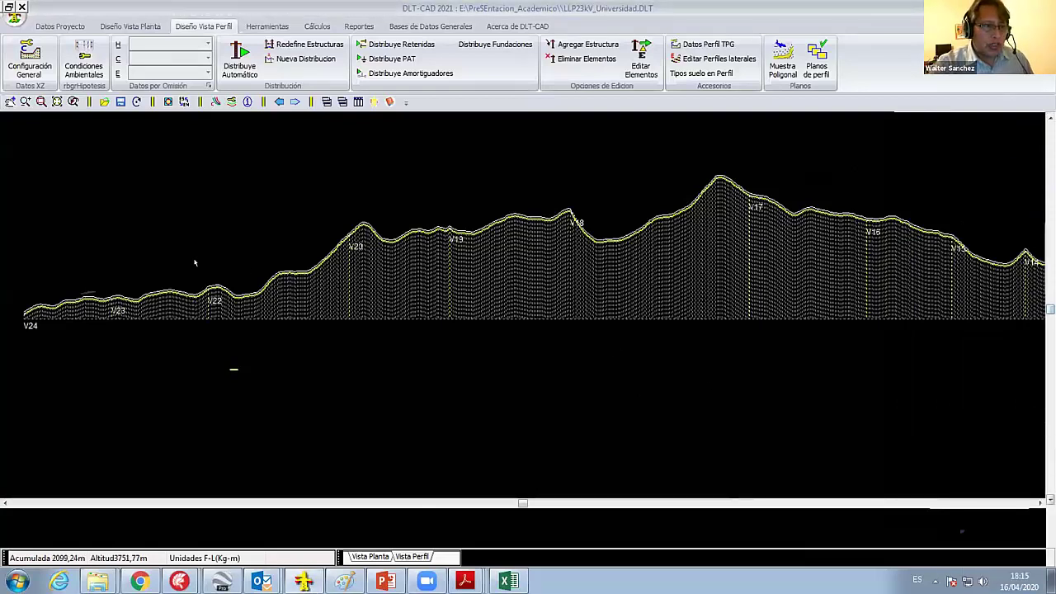
{"action": "scroll", "coordinate": [193, 260], "scroll_direction": "down", "scroll_amount": 2}
{"action": "scroll", "coordinate": [259, 305], "scroll_direction": "up", "scroll_amount": 1}
{"action": "scroll", "coordinate": [265, 277], "scroll_direction": "up", "scroll_amount": 1}
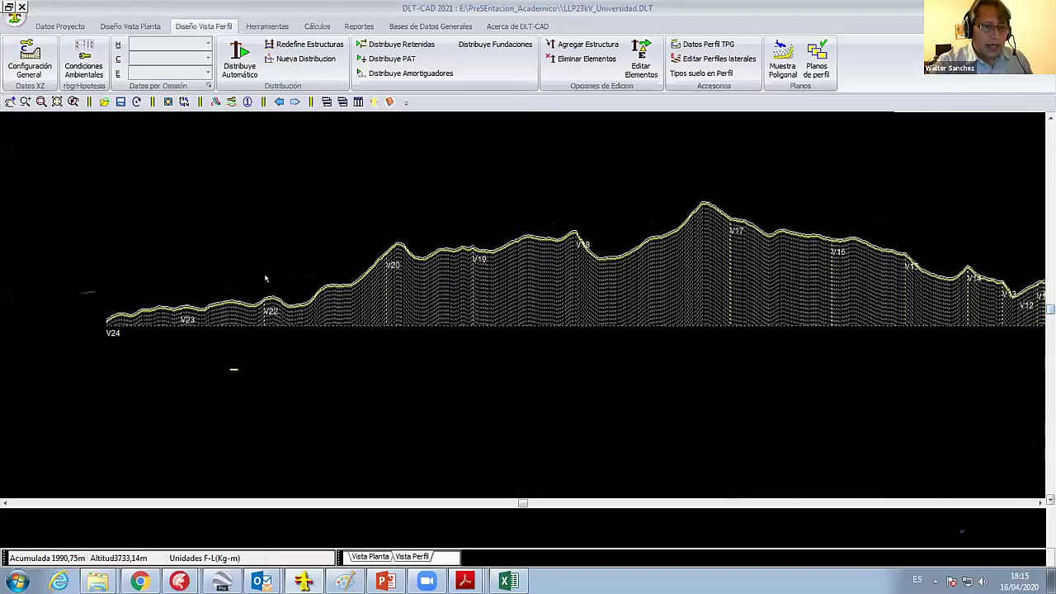
{"action": "scroll", "coordinate": [264, 280], "scroll_direction": "up", "scroll_amount": 1}
{"action": "scroll", "coordinate": [270, 264], "scroll_direction": "up", "scroll_amount": 1}
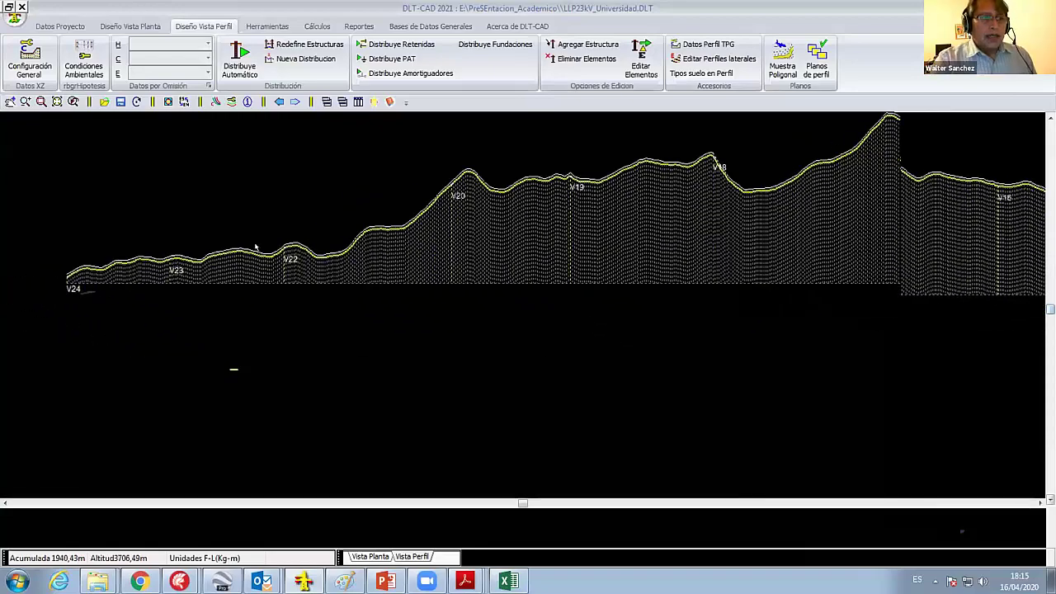
{"action": "middle_click_drag", "start_coordinate": [272, 207], "coordinate": [267, 224]}
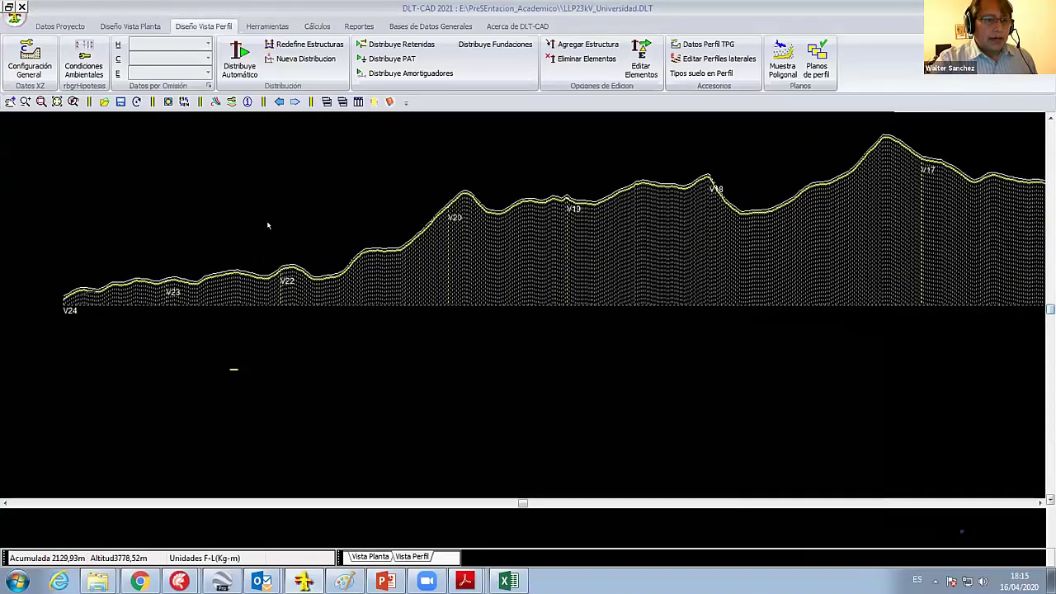
{"action": "left_click", "coordinate": [58, 26]}
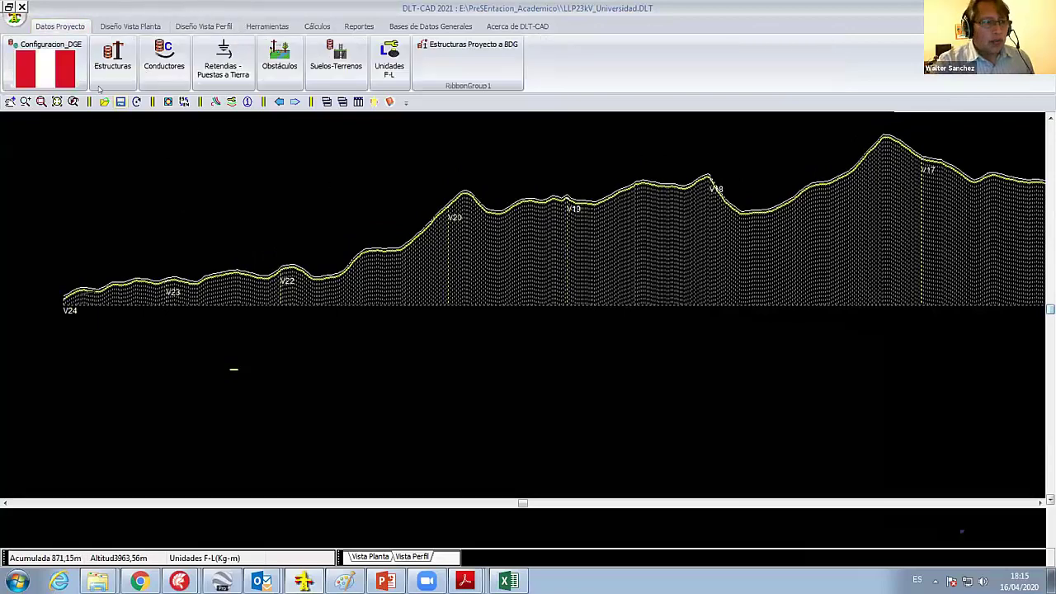
- Open the Estructuras table listing DGE armados and browse its armado rows
{"action": "left_click", "coordinate": [111, 59]}
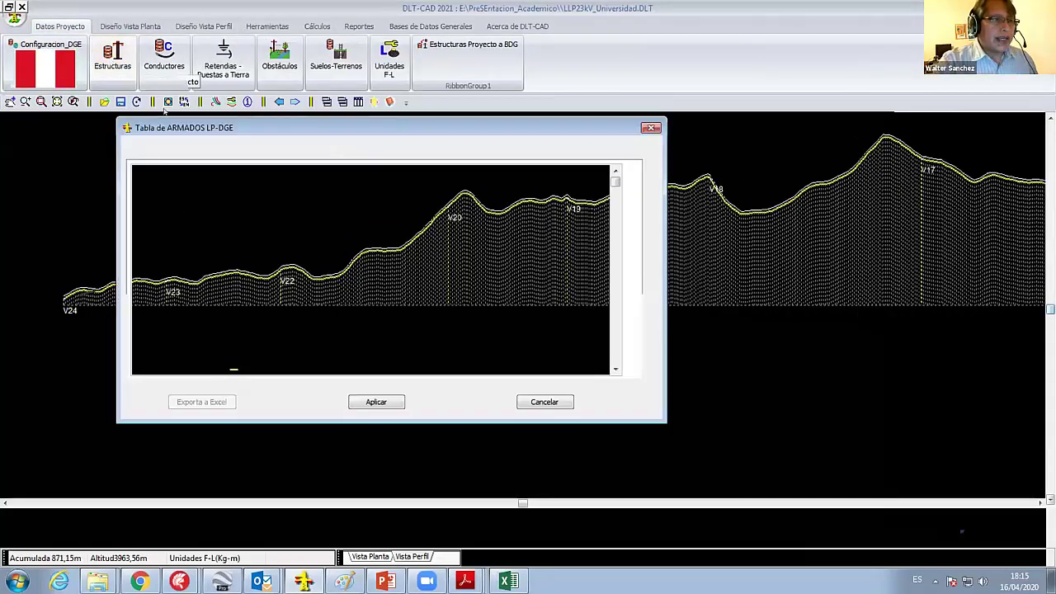
{"action": "left_click", "coordinate": [160, 154]}
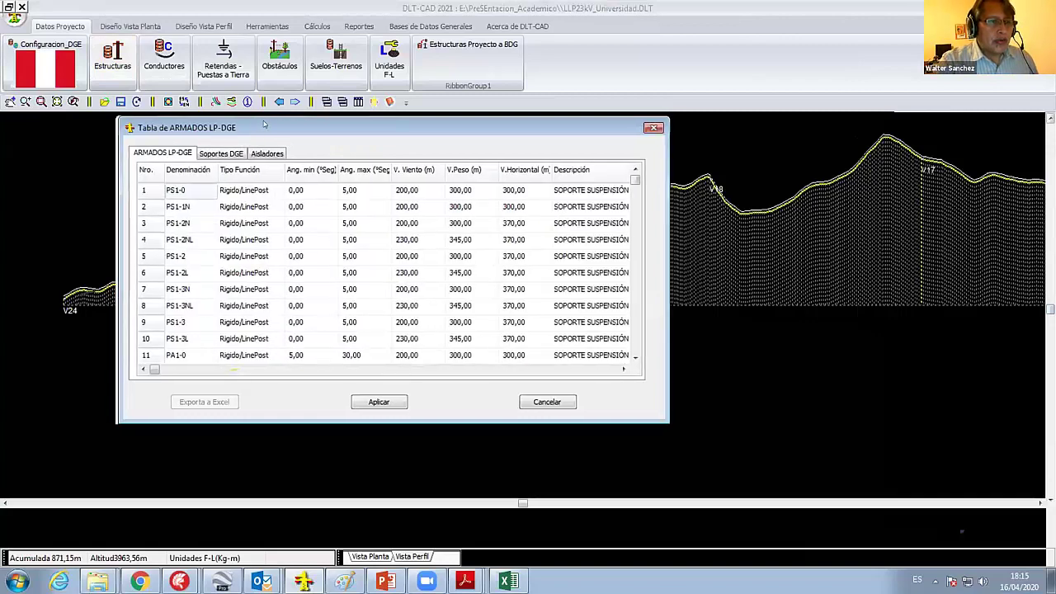
{"action": "left_click_drag", "start_coordinate": [198, 128], "coordinate": [275, 79]}
{"action": "left_click", "coordinate": [257, 174]}
{"action": "key", "text": "Down"}
{"action": "key", "text": "Down"}
{"action": "key", "text": "Down"}
{"action": "key", "text": "Down"}
{"action": "key", "text": "Down"}
{"action": "key", "text": "Down"}
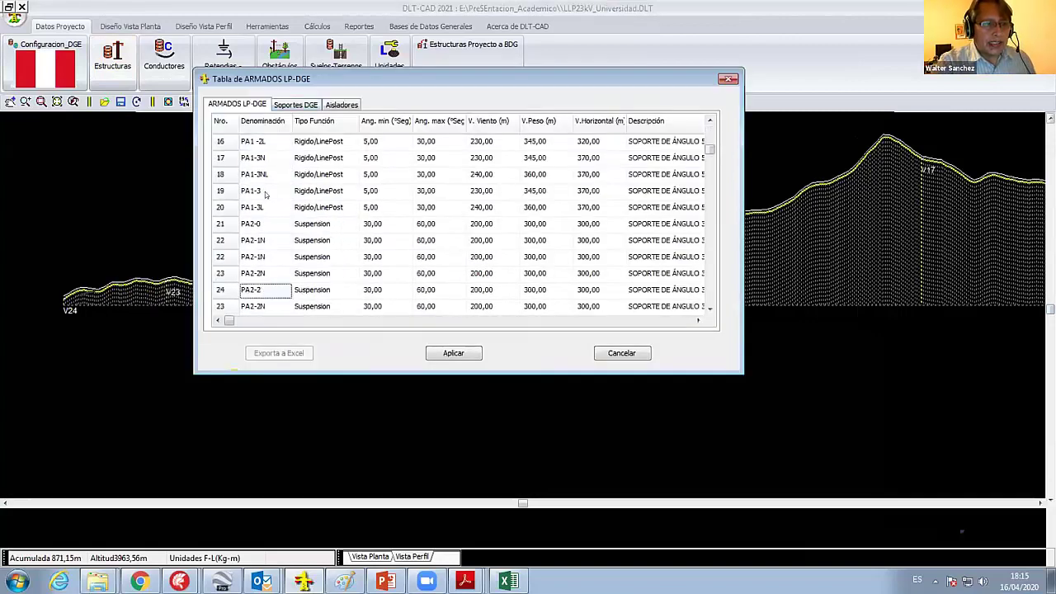
{"action": "key", "text": "Down"}
{"action": "key", "text": "Down"}
{"action": "key", "text": "Down"}
{"action": "key", "text": "Down"}
{"action": "key", "text": "Down"}
{"action": "key", "text": "Down"}
{"action": "key", "text": "Down"}
{"action": "key", "text": "Down"}
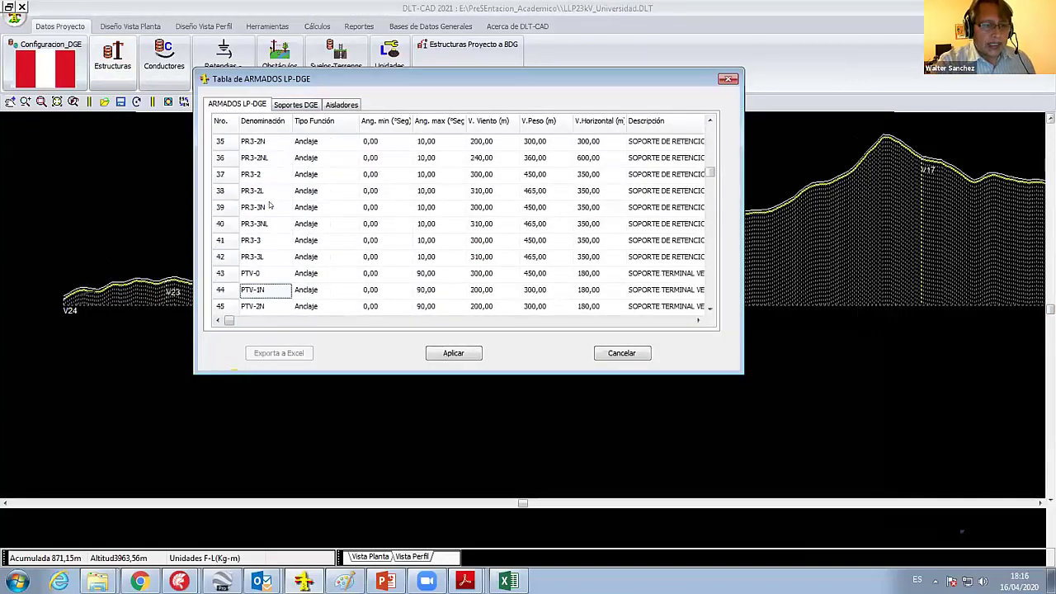
{"action": "key", "text": "Down"}
{"action": "key", "text": "Down"}
{"action": "key", "text": "Down"}
{"action": "key", "text": "Down"}
{"action": "key", "text": "Down"}
{"action": "key", "text": "Down"}
{"action": "key", "text": "Down"}
{"action": "key", "text": "Down"}
{"action": "key", "text": "Down"}
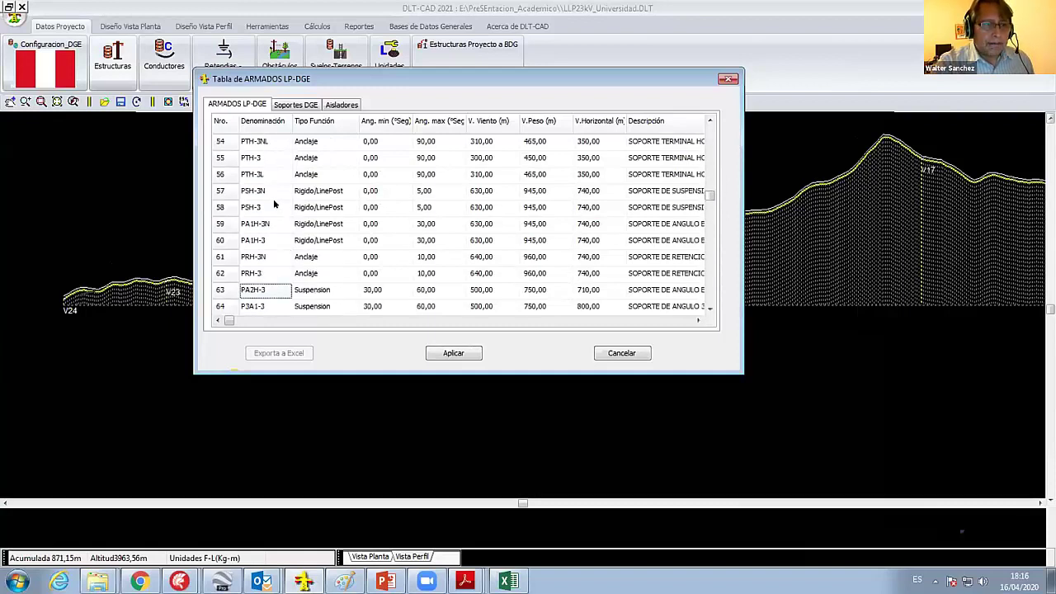
- Purge all entries from the ARMADOS and Soportes tables with Depurar Elementos
{"action": "right_click", "coordinate": [269, 186]}
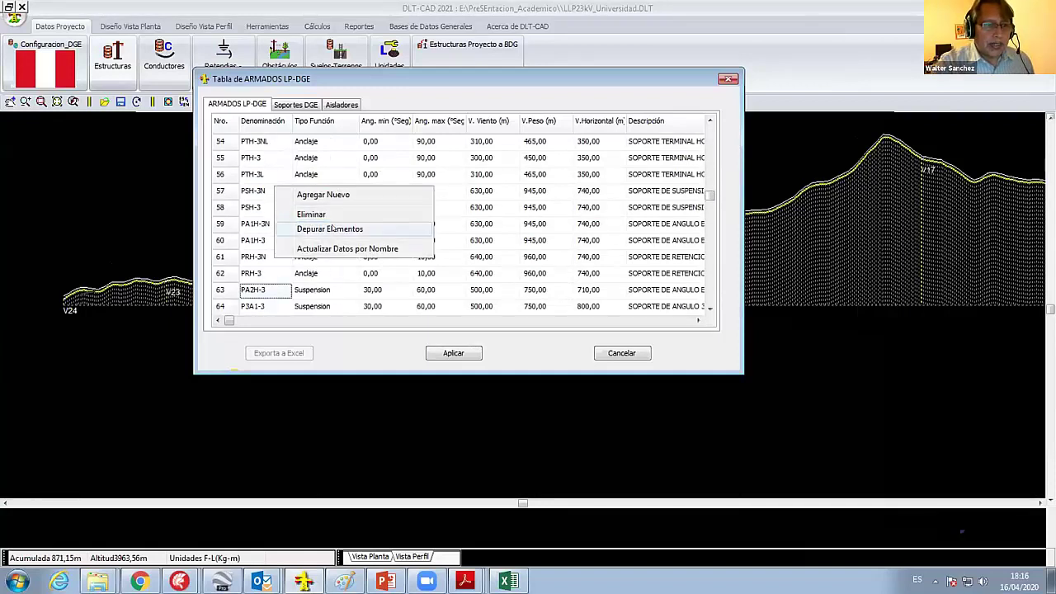
{"action": "left_click", "coordinate": [295, 104]}
{"action": "right_click", "coordinate": [306, 145]}
{"action": "left_click", "coordinate": [302, 156]}
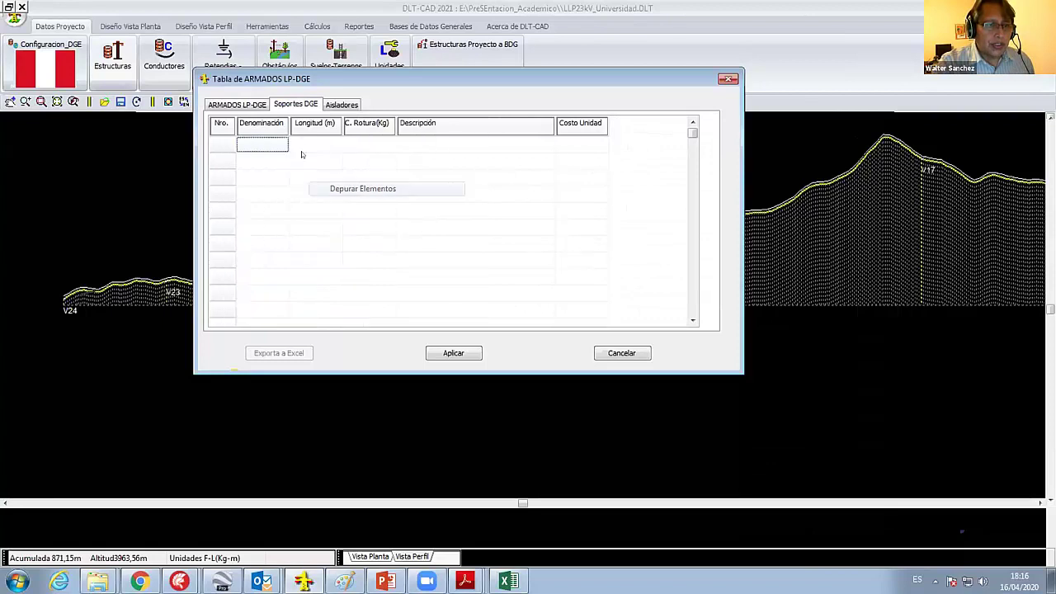
{"action": "right_click", "coordinate": [296, 194]}
- Start adding armados from the catalogue and add PS1-3L to the project structures
{"action": "left_click", "coordinate": [334, 206]}
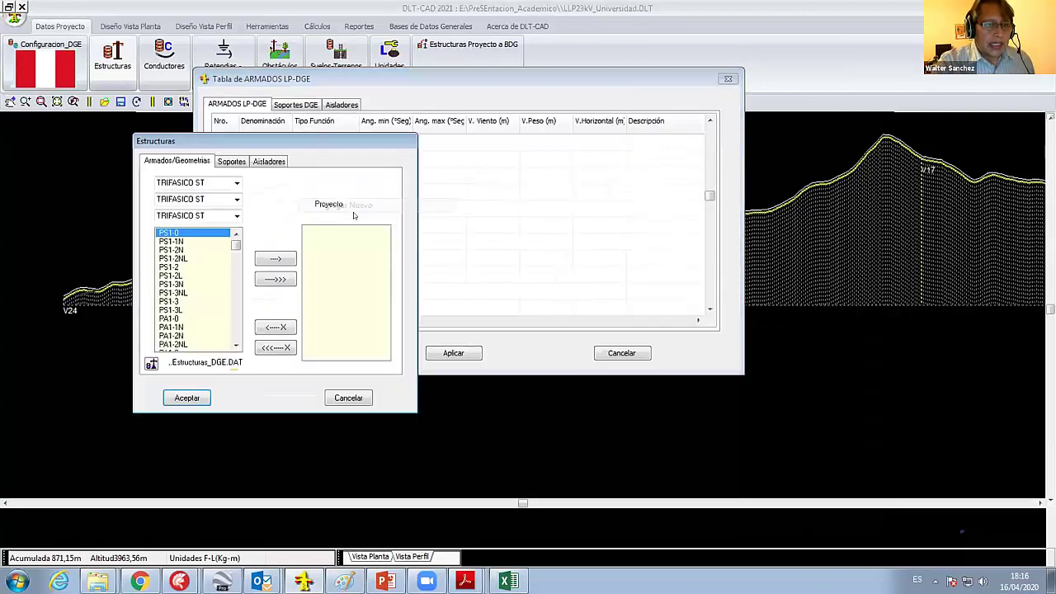
{"action": "left_click_drag", "start_coordinate": [234, 246], "coordinate": [236, 290]}
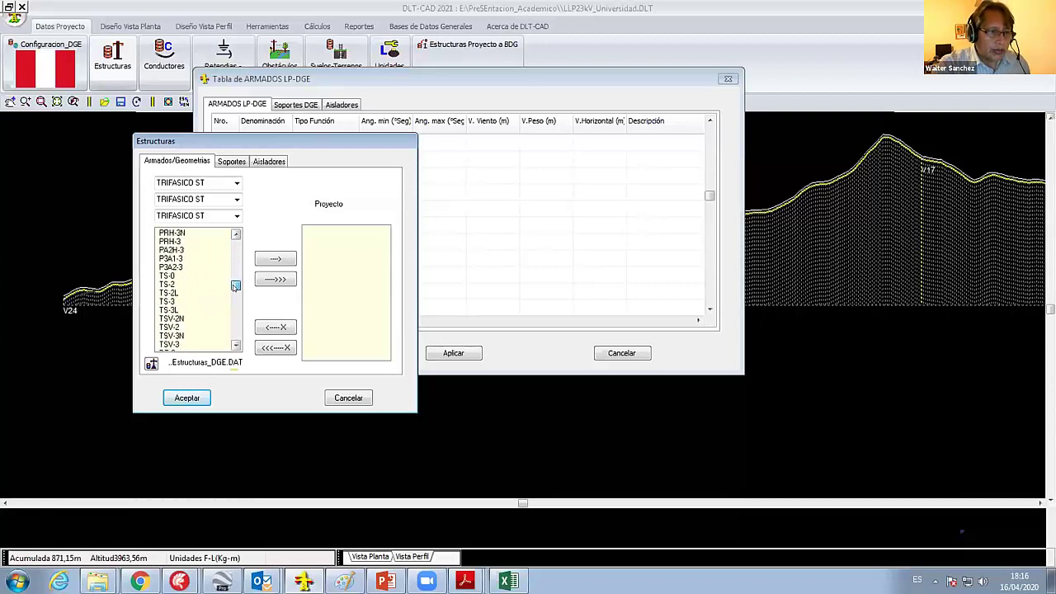
{"action": "left_click", "coordinate": [194, 259]}
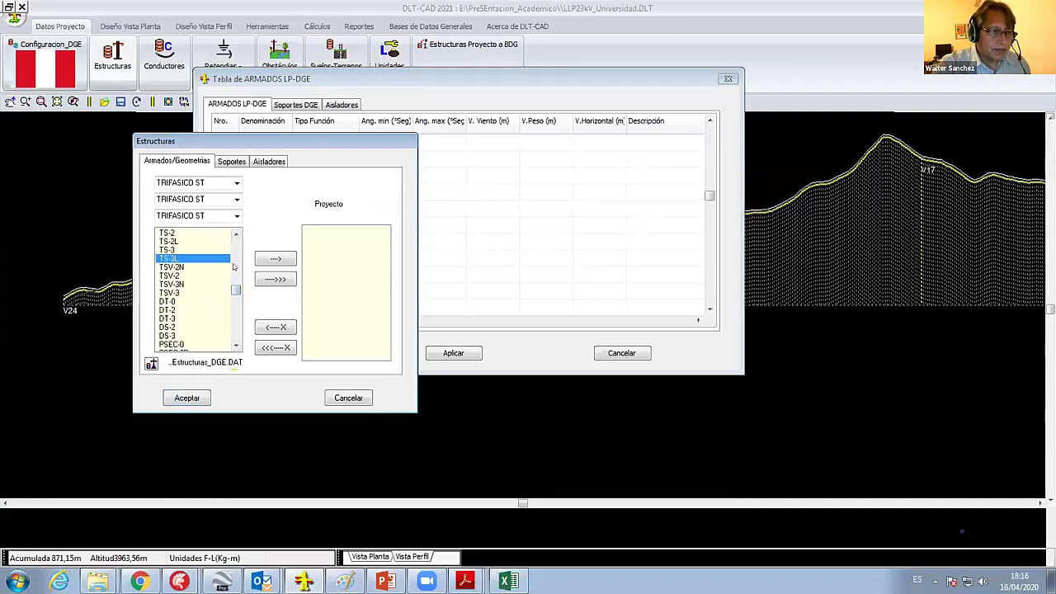
{"action": "left_click_drag", "start_coordinate": [236, 290], "coordinate": [236, 247]}
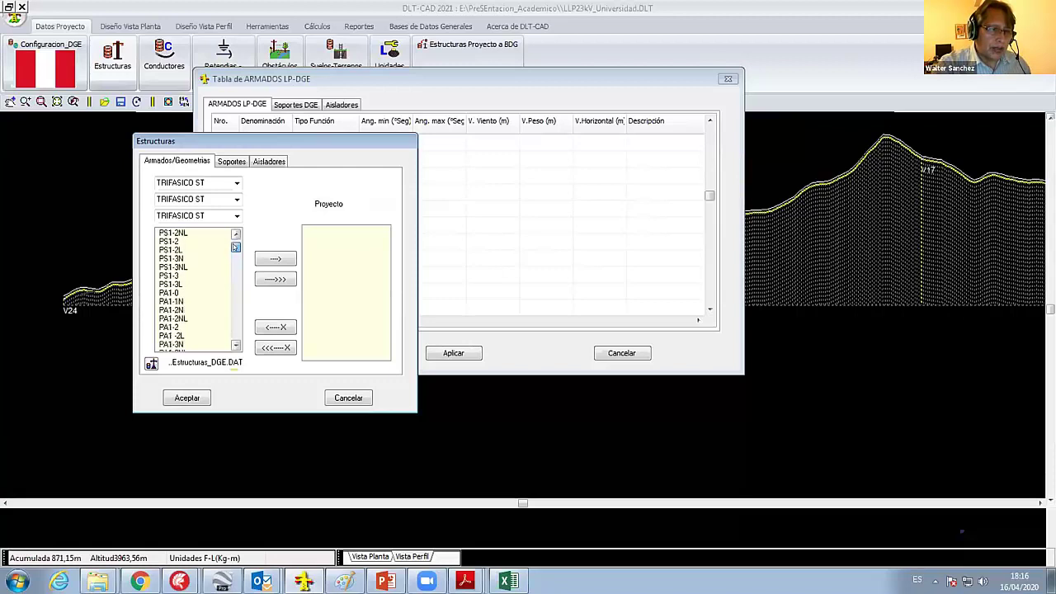
{"action": "scroll", "coordinate": [172, 292], "scroll_direction": "up", "scroll_amount": 1}
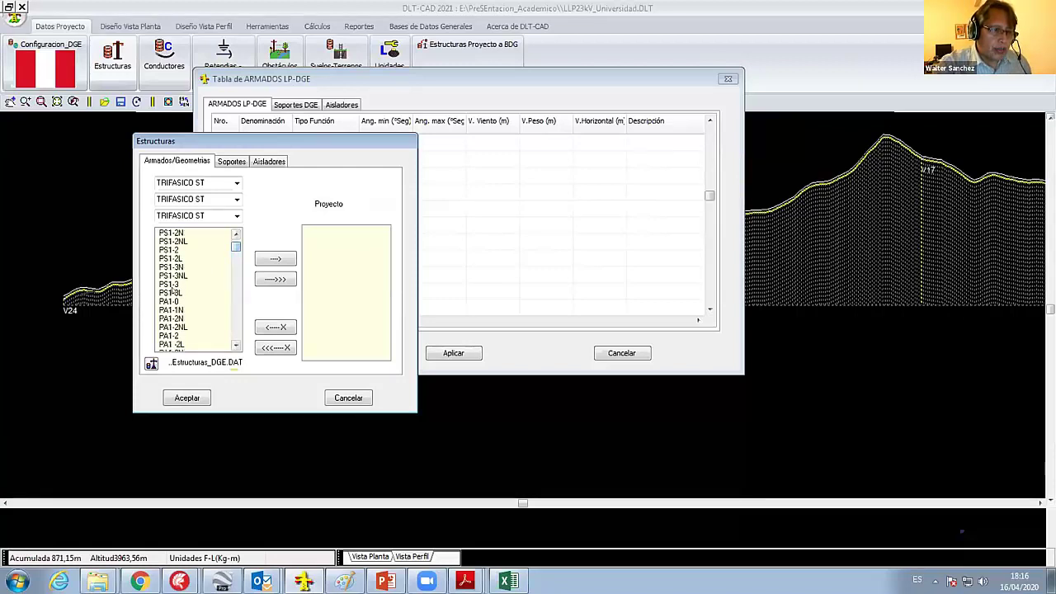
{"action": "left_click", "coordinate": [171, 292]}
{"action": "left_click", "coordinate": [275, 258]}
{"action": "left_click", "coordinate": [235, 344]}
{"action": "left_click", "coordinate": [235, 345]}
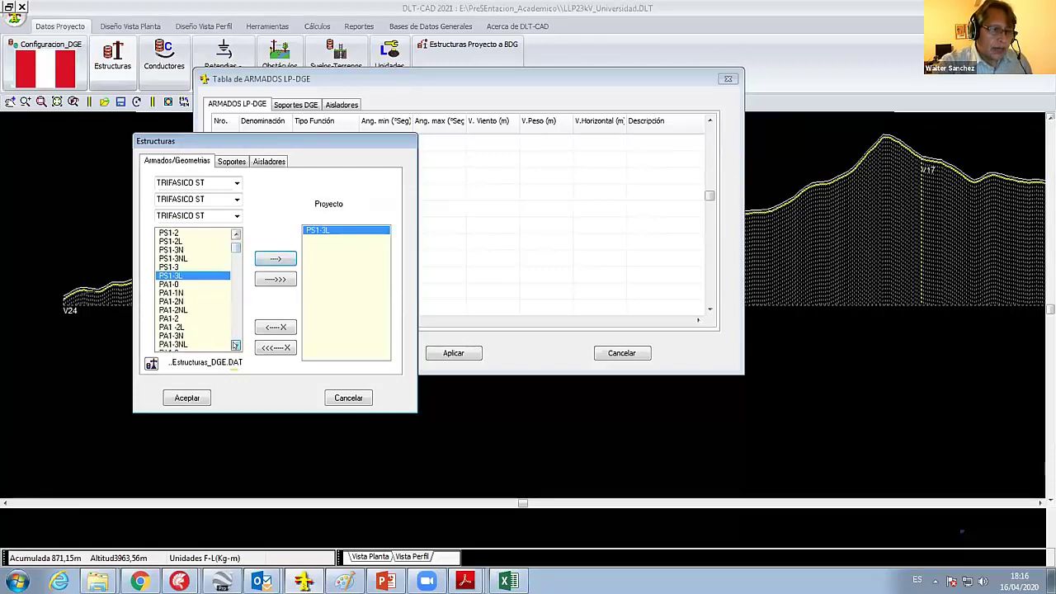
{"action": "left_click", "coordinate": [235, 345]}
{"action": "left_click", "coordinate": [235, 345]}
{"action": "left_click", "coordinate": [235, 345]}
- Add the PA1-3L armado to the project structures
{"action": "left_click", "coordinate": [236, 345]}
{"action": "left_click", "coordinate": [235, 345]}
{"action": "left_click", "coordinate": [235, 344]}
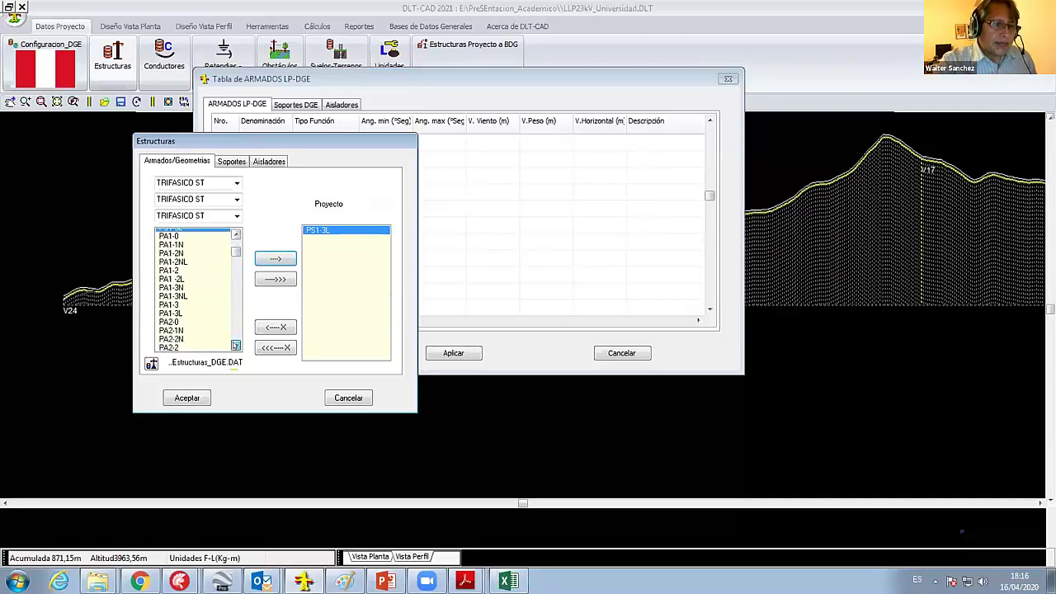
{"action": "left_click", "coordinate": [179, 308]}
{"action": "left_click", "coordinate": [274, 258]}
{"action": "left_click", "coordinate": [235, 345]}
{"action": "left_click", "coordinate": [235, 345]}
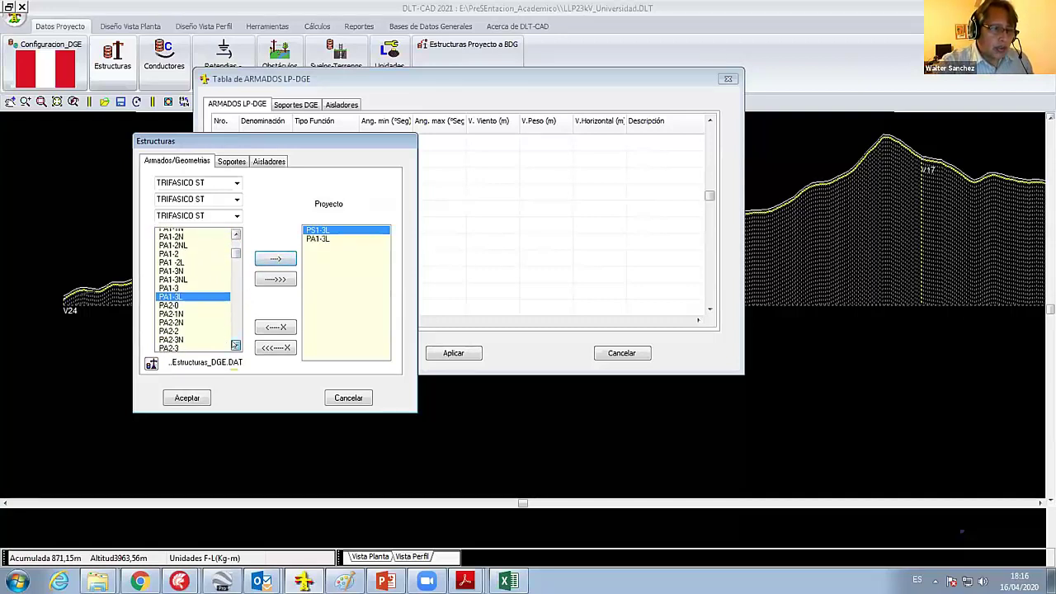
{"action": "left_click", "coordinate": [235, 345]}
{"action": "left_click", "coordinate": [235, 345]}
{"action": "left_click", "coordinate": [235, 345]}
{"action": "left_click", "coordinate": [235, 345]}
{"action": "left_click", "coordinate": [235, 344]}
{"action": "left_click", "coordinate": [236, 345]}
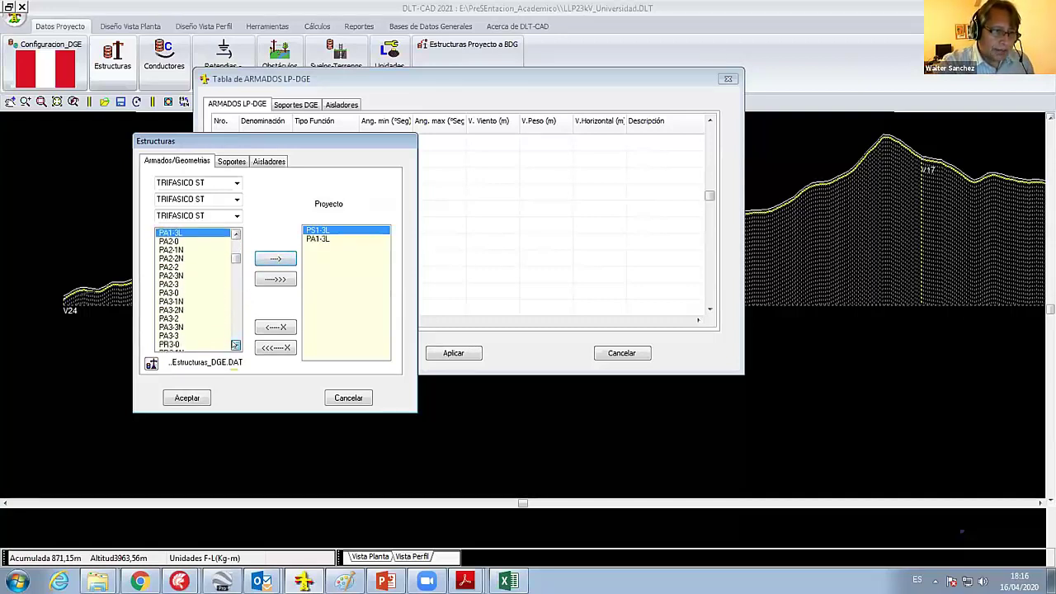
{"action": "left_click", "coordinate": [235, 345]}
{"action": "left_click", "coordinate": [236, 345]}
{"action": "left_click", "coordinate": [236, 345]}
- Add the PA2-3 and PA3-3 armados to the project structures
{"action": "scroll", "coordinate": [198, 305], "scroll_direction": "down", "scroll_amount": 1}
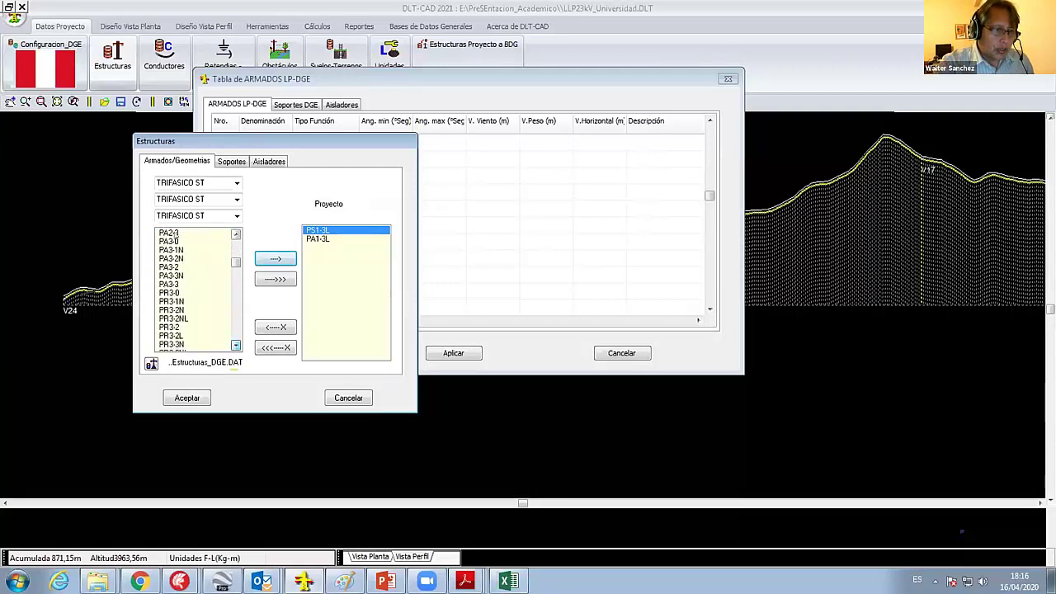
{"action": "left_click", "coordinate": [174, 234]}
{"action": "left_click", "coordinate": [275, 258]}
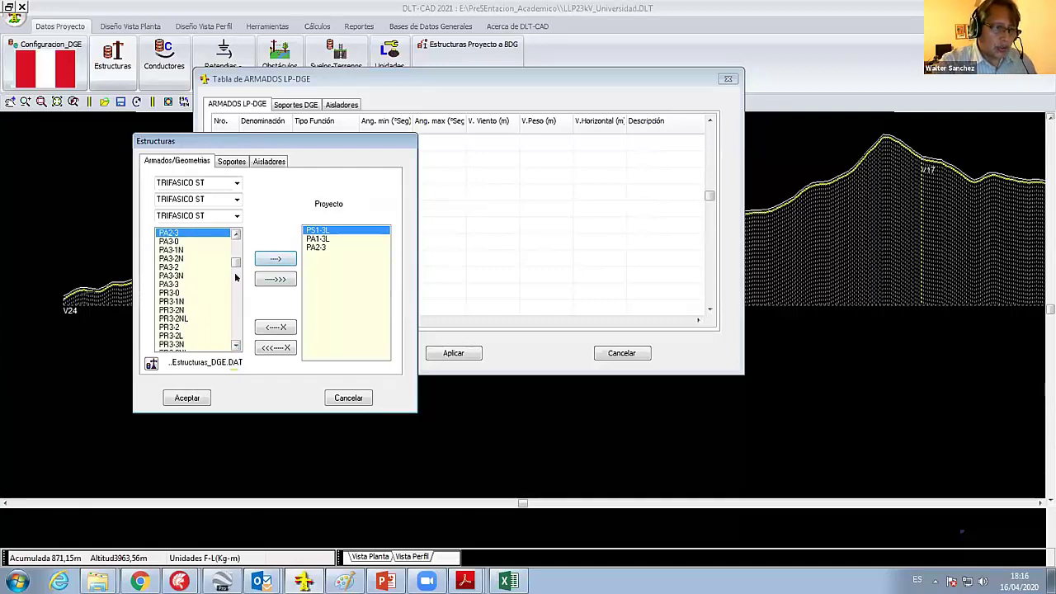
{"action": "left_click", "coordinate": [194, 284]}
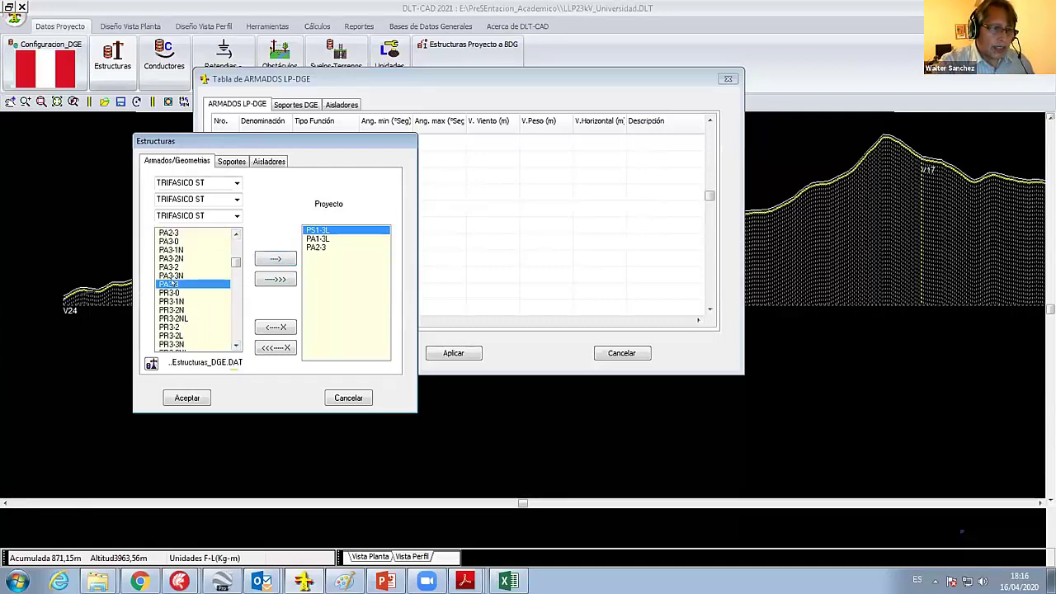
{"action": "left_click", "coordinate": [275, 259]}
{"action": "left_click_drag", "start_coordinate": [235, 261], "coordinate": [235, 266]}
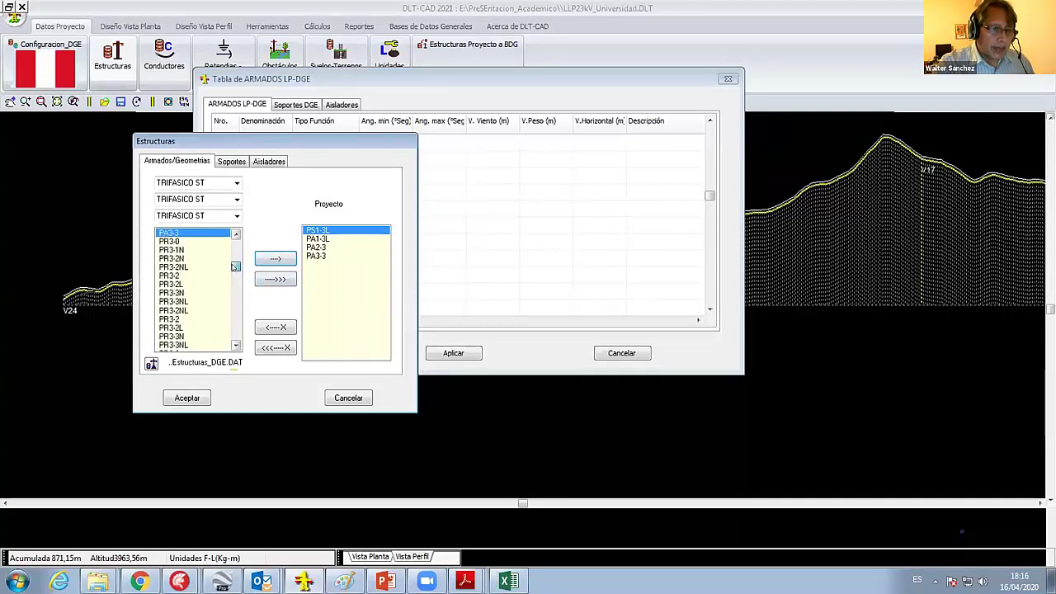
{"action": "left_click", "coordinate": [236, 344]}
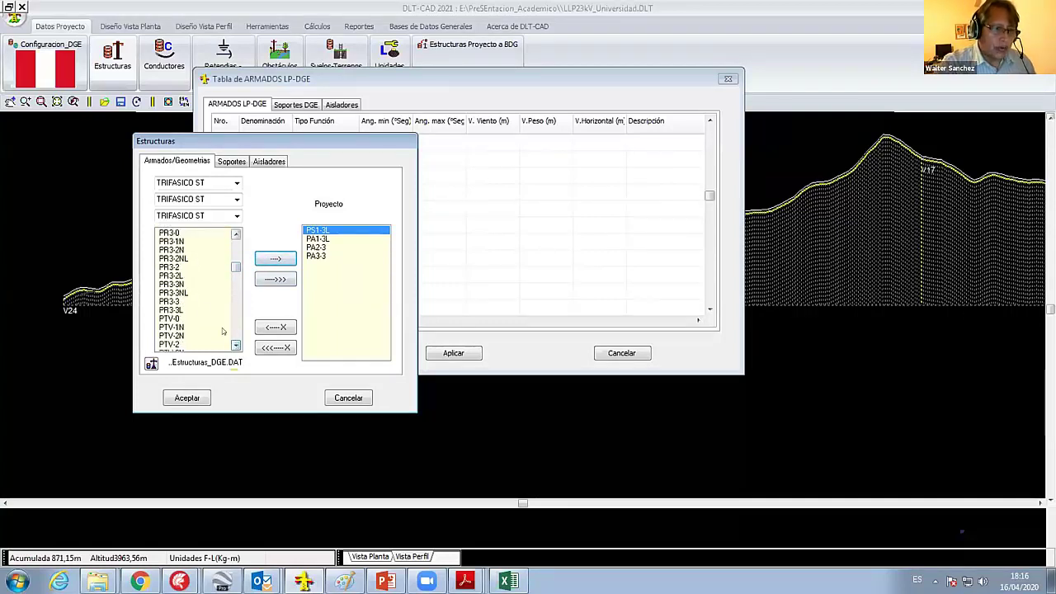
- Add the PR3-3L armado to the project structures
{"action": "left_click", "coordinate": [176, 311]}
{"action": "left_click", "coordinate": [277, 261]}
{"action": "left_click", "coordinate": [236, 345]}
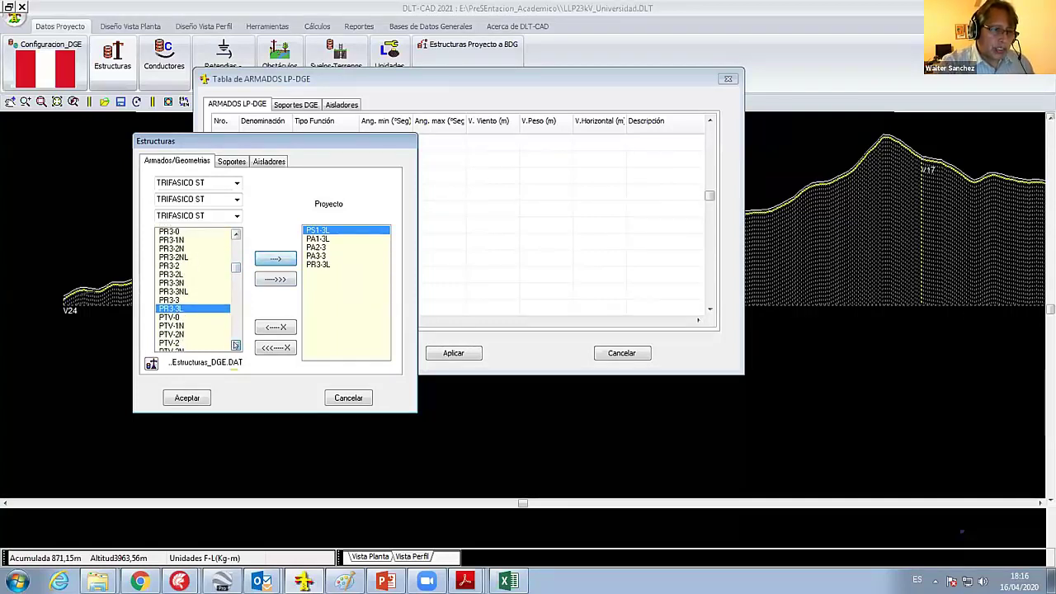
{"action": "left_click", "coordinate": [236, 346]}
{"action": "left_click", "coordinate": [236, 345]}
{"action": "left_click", "coordinate": [236, 345]}
{"action": "left_click", "coordinate": [236, 345]}
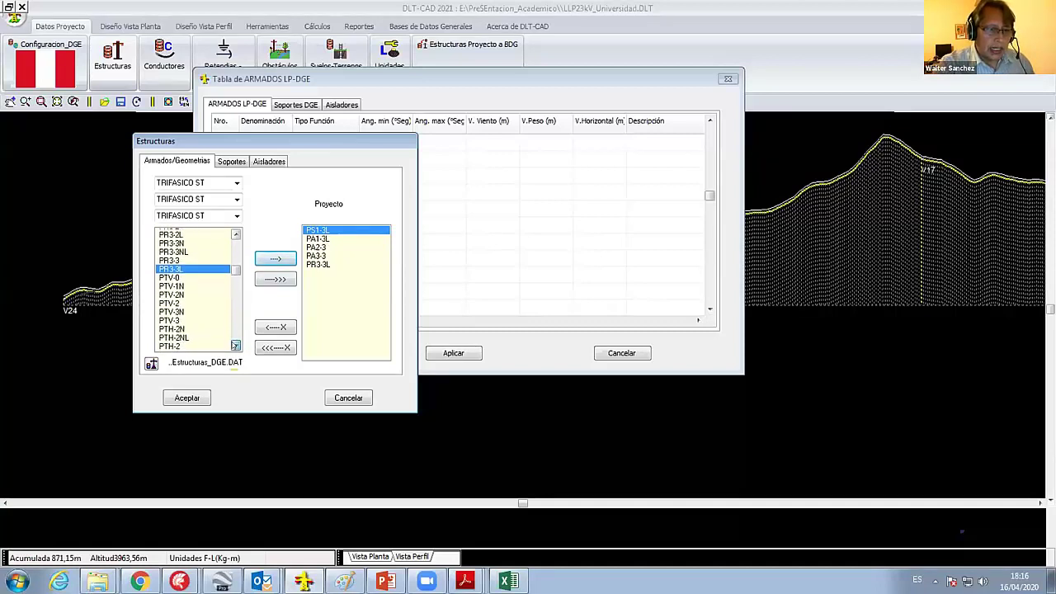
{"action": "left_click", "coordinate": [236, 345]}
{"action": "left_click", "coordinate": [236, 345]}
{"action": "left_click", "coordinate": [236, 345]}
- Add the PRH-3, PSH-3 and TS-3L armados to the project structures
{"action": "left_click", "coordinate": [236, 345]}
{"action": "left_click", "coordinate": [236, 345]}
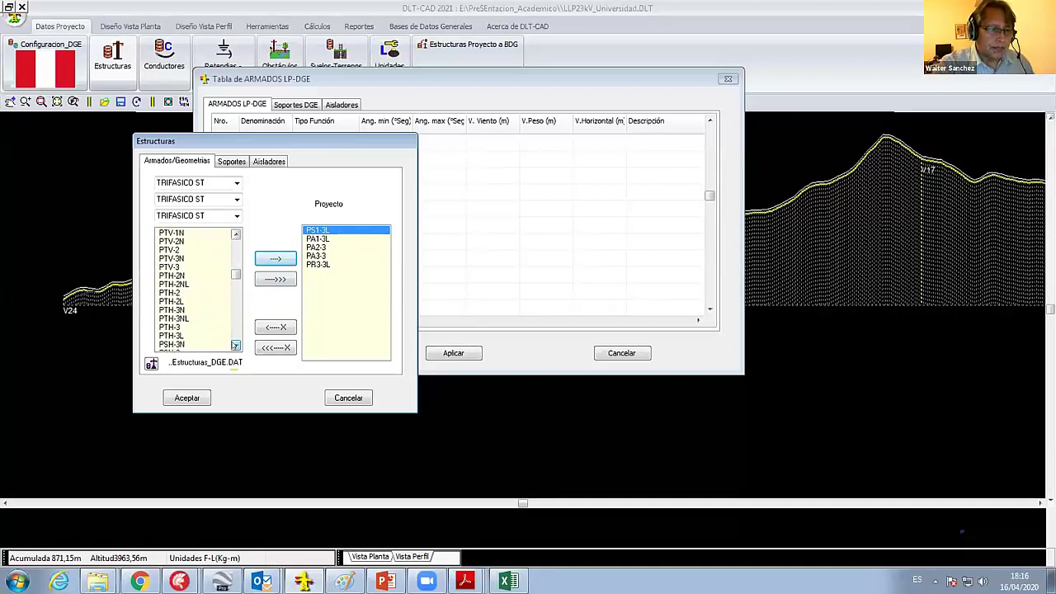
{"action": "left_click", "coordinate": [169, 275]}
{"action": "left_click", "coordinate": [276, 279]}
{"action": "left_click", "coordinate": [190, 343]}
{"action": "left_click", "coordinate": [275, 259]}
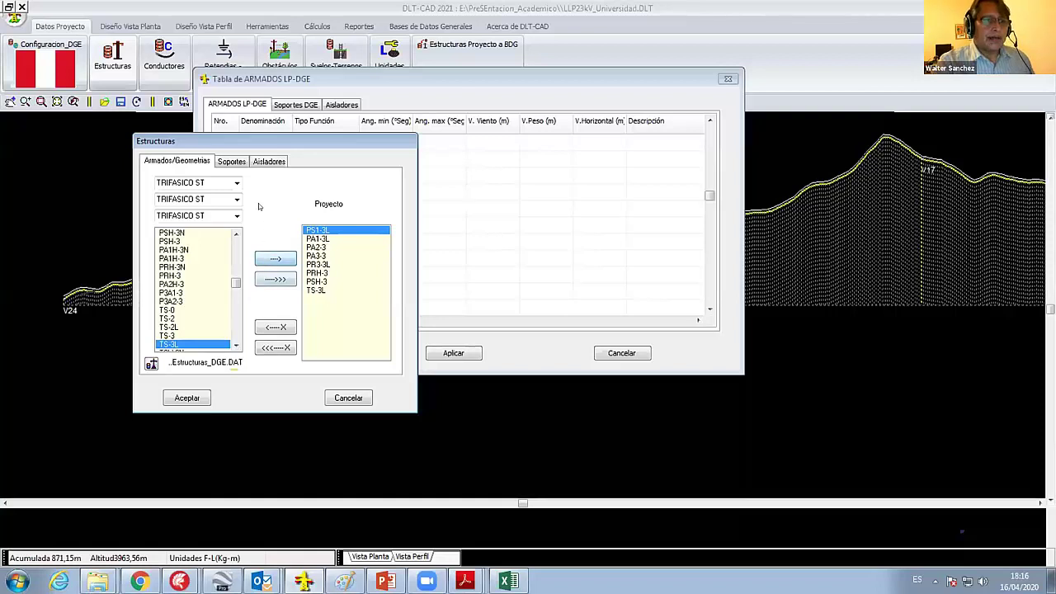
- Add concrete poles PCAC_13/300 and PCAC_13/200 as supports and accept the selection
{"action": "left_click", "coordinate": [233, 161]}
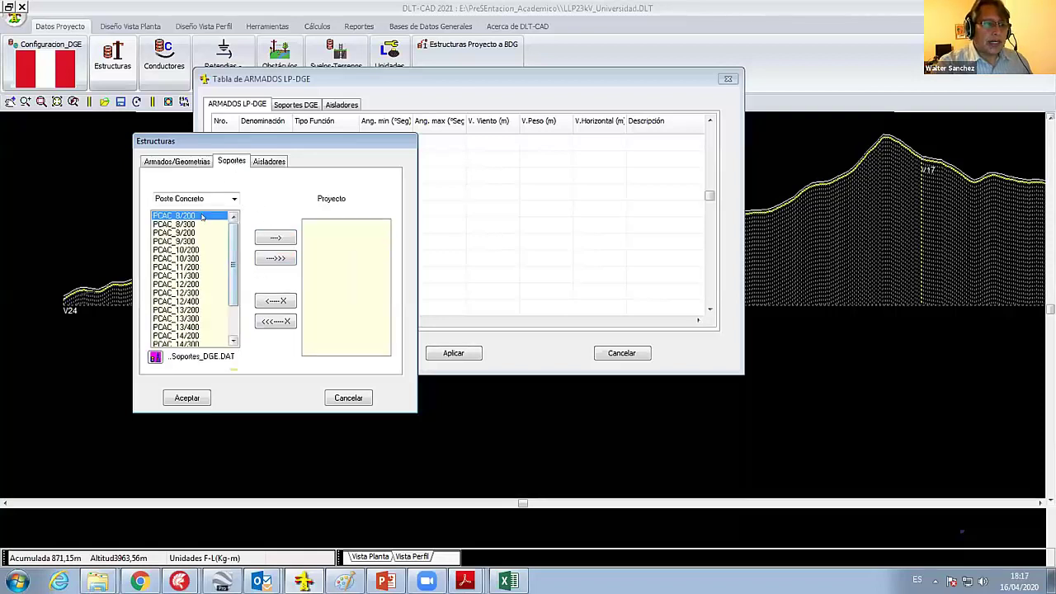
{"action": "left_click", "coordinate": [182, 318]}
{"action": "left_click", "coordinate": [273, 239]}
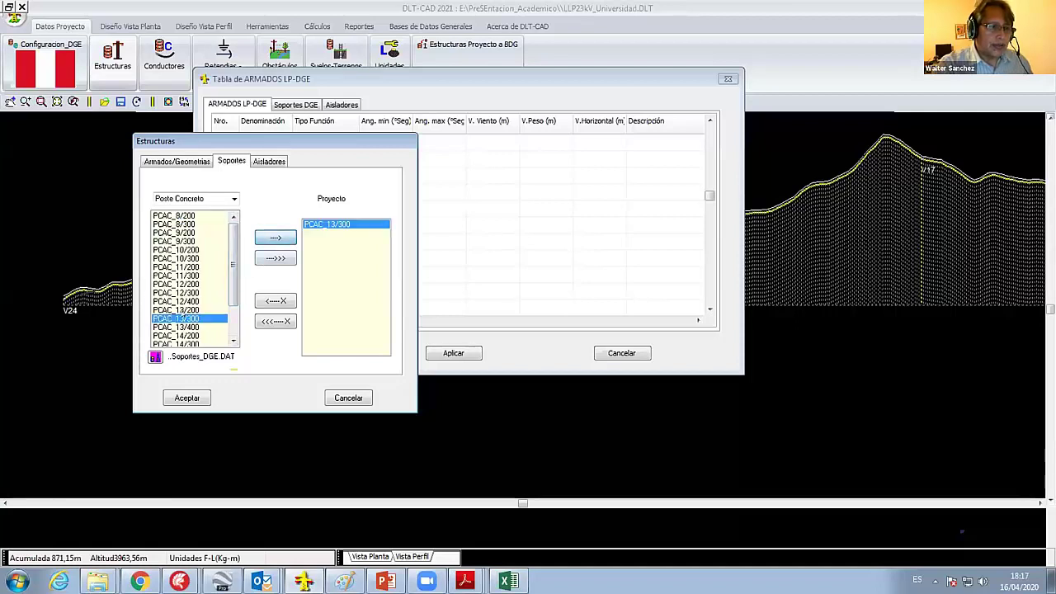
{"action": "left_click", "coordinate": [181, 310]}
{"action": "left_click", "coordinate": [261, 239]}
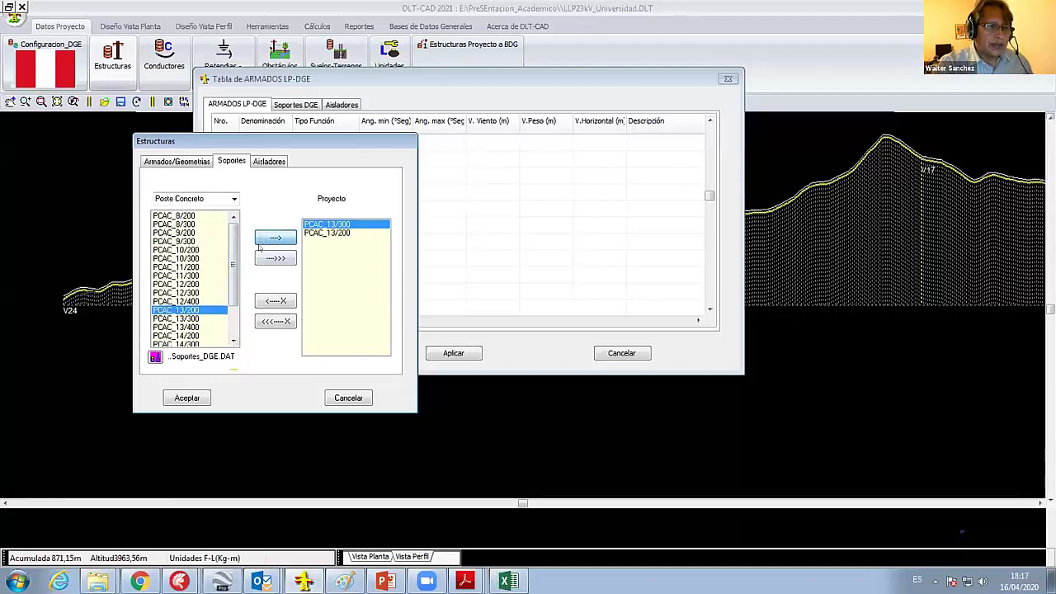
{"action": "left_click", "coordinate": [210, 397]}
{"action": "left_click", "coordinate": [289, 107]}
- Review the Soportes DGE rows: 13 m poles PCAC_13/300 (600 kg) and PCAC_13/200 (400 kg)
{"action": "left_click", "coordinate": [248, 108]}
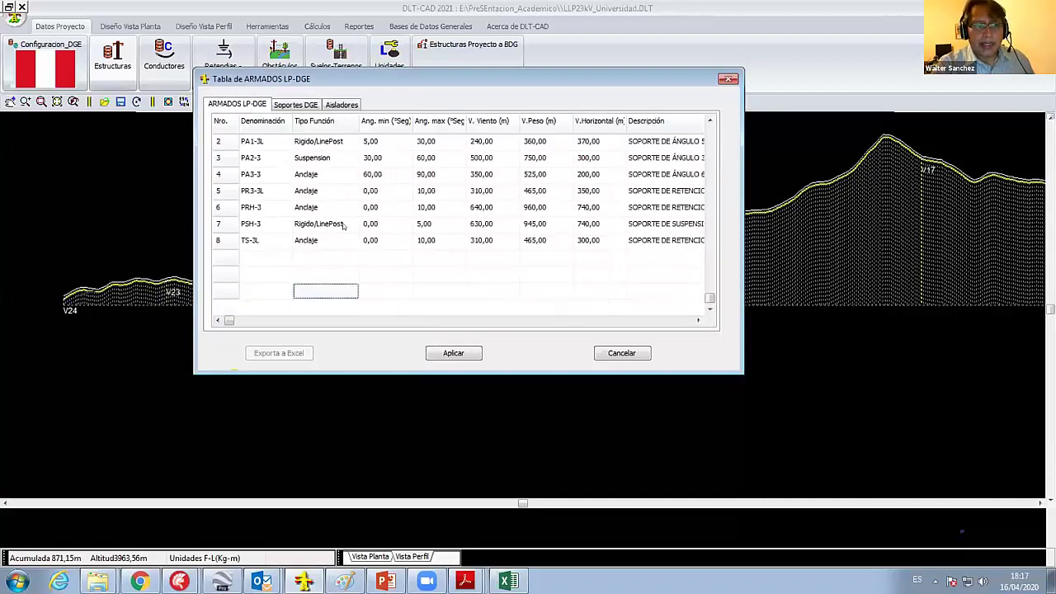
{"action": "left_click", "coordinate": [288, 105]}
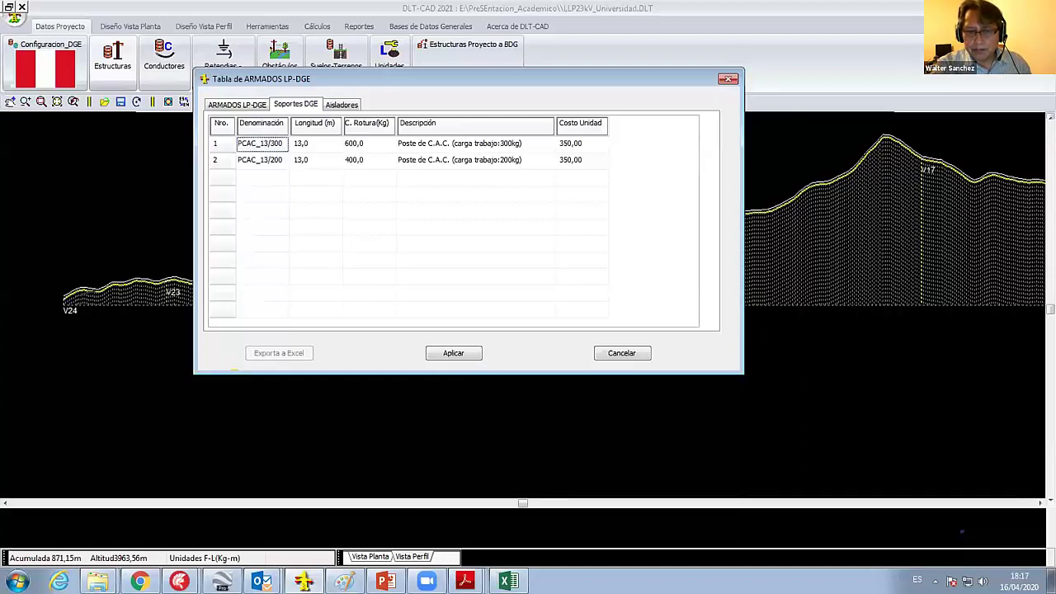
{"action": "left_click", "coordinate": [730, 441]}
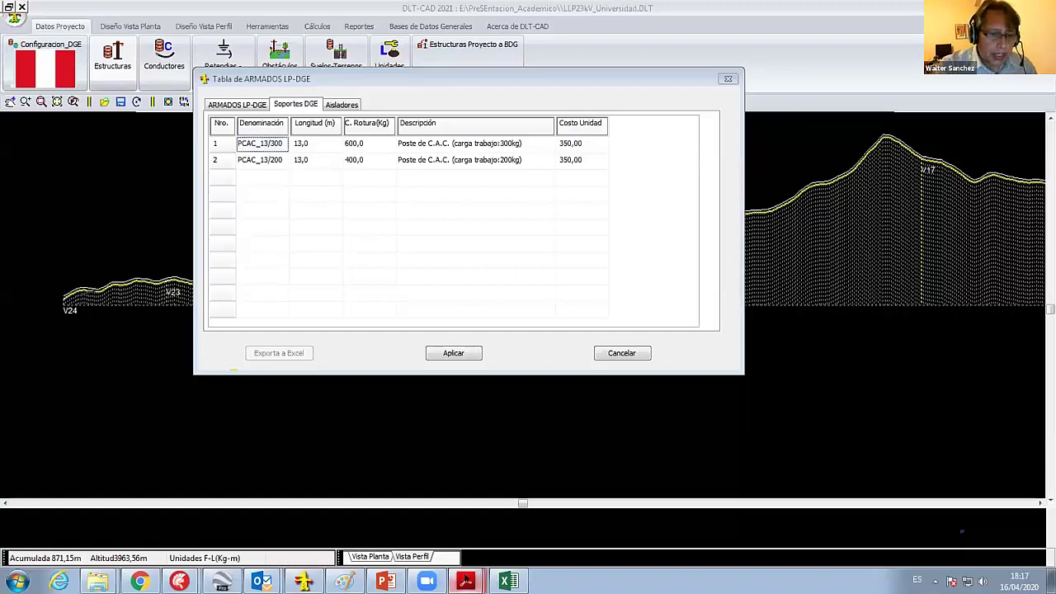
- Bring up 088 PSVE-3.pdf in Acrobat and scroll down to its materials list
{"action": "mouse_move", "coordinate": [465, 582]}
{"action": "left_click", "coordinate": [459, 551]}
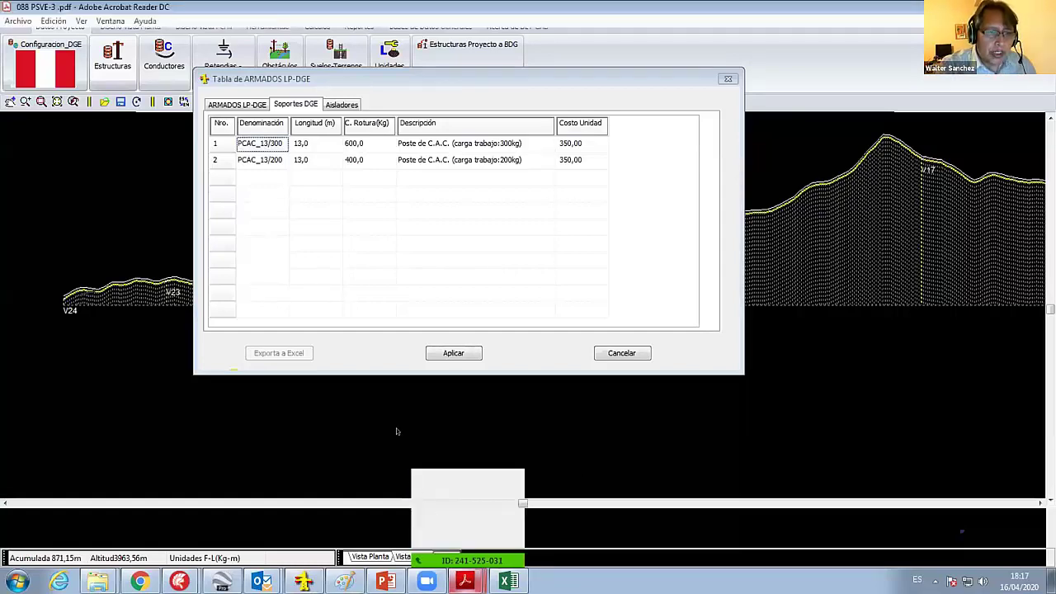
{"action": "scroll", "coordinate": [382, 383], "scroll_direction": "down", "scroll_amount": 1}
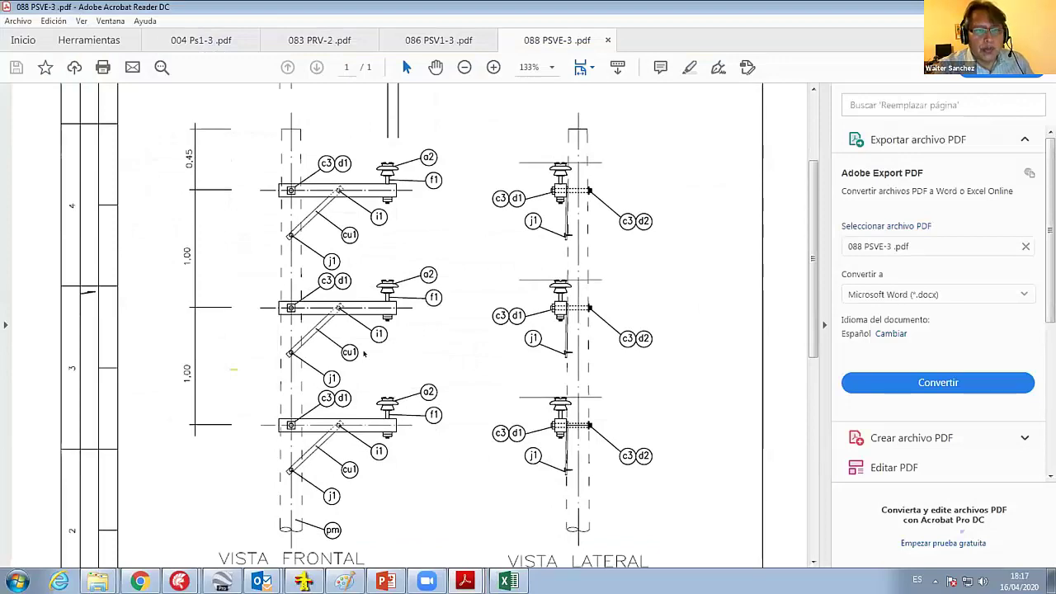
{"action": "scroll", "coordinate": [379, 376], "scroll_direction": "down", "scroll_amount": 3}
{"action": "scroll", "coordinate": [374, 363], "scroll_direction": "down", "scroll_amount": 5}
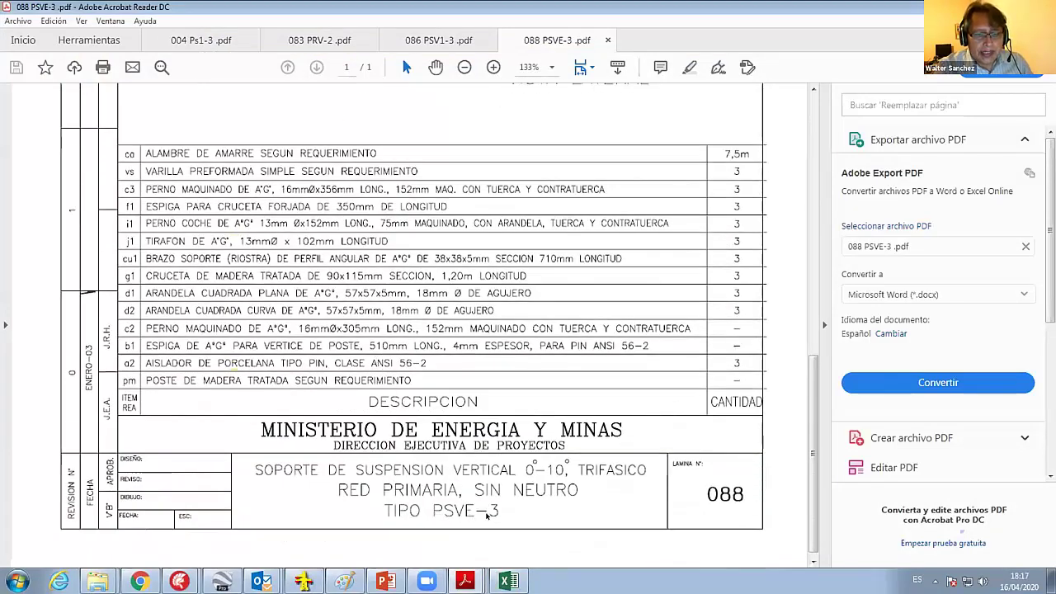
{"action": "scroll", "coordinate": [413, 462], "scroll_direction": "up", "scroll_amount": 5}
{"action": "scroll", "coordinate": [330, 412], "scroll_direction": "up", "scroll_amount": 3}
{"action": "scroll", "coordinate": [280, 397], "scroll_direction": "up", "scroll_amount": 2}
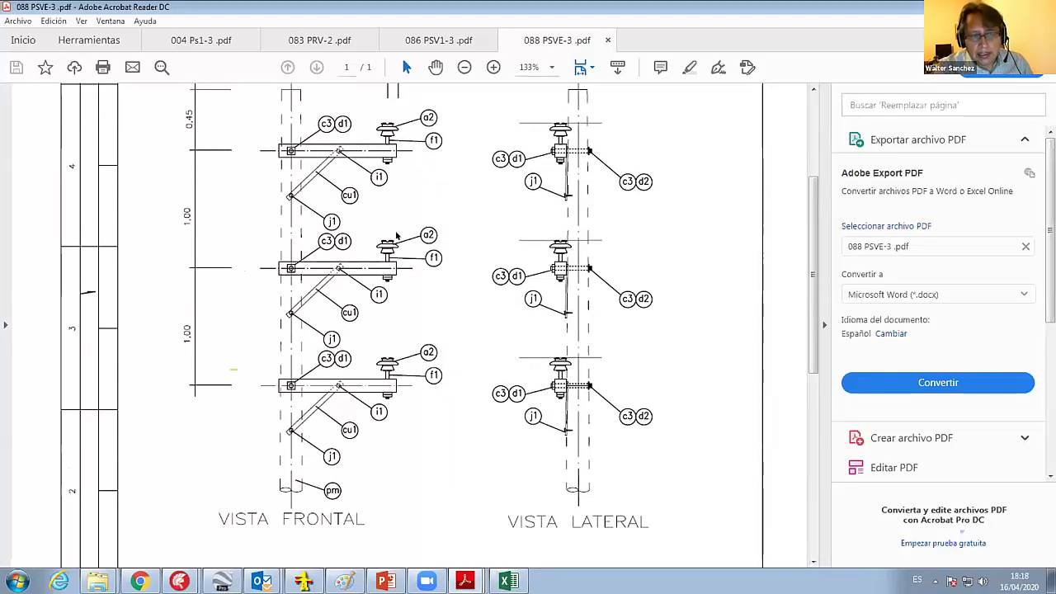
{"action": "scroll", "coordinate": [403, 237], "scroll_direction": "up", "scroll_amount": 1}
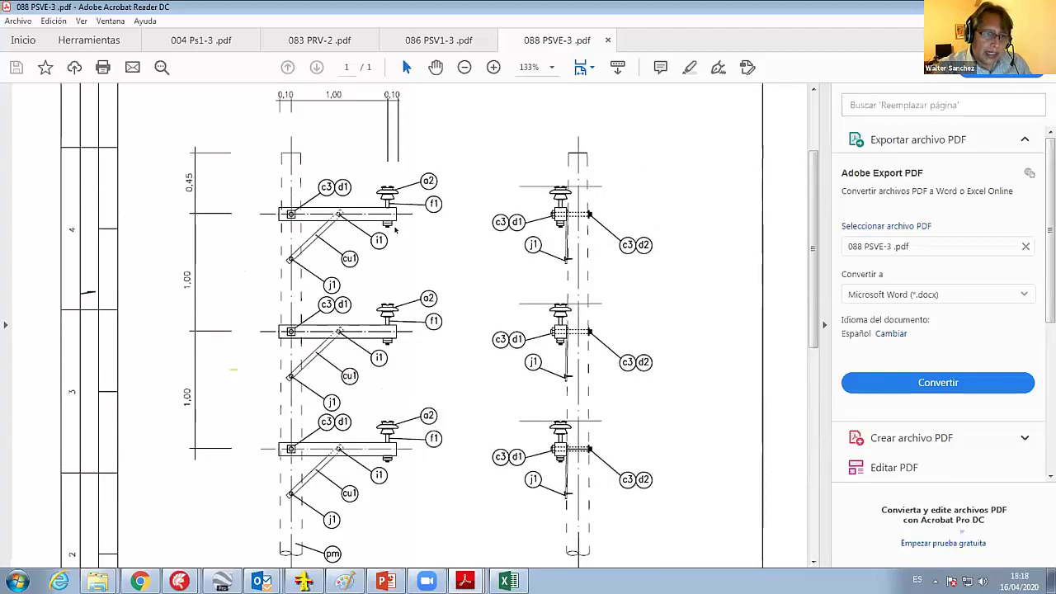
{"action": "scroll", "coordinate": [328, 304], "scroll_direction": "down", "scroll_amount": 5}
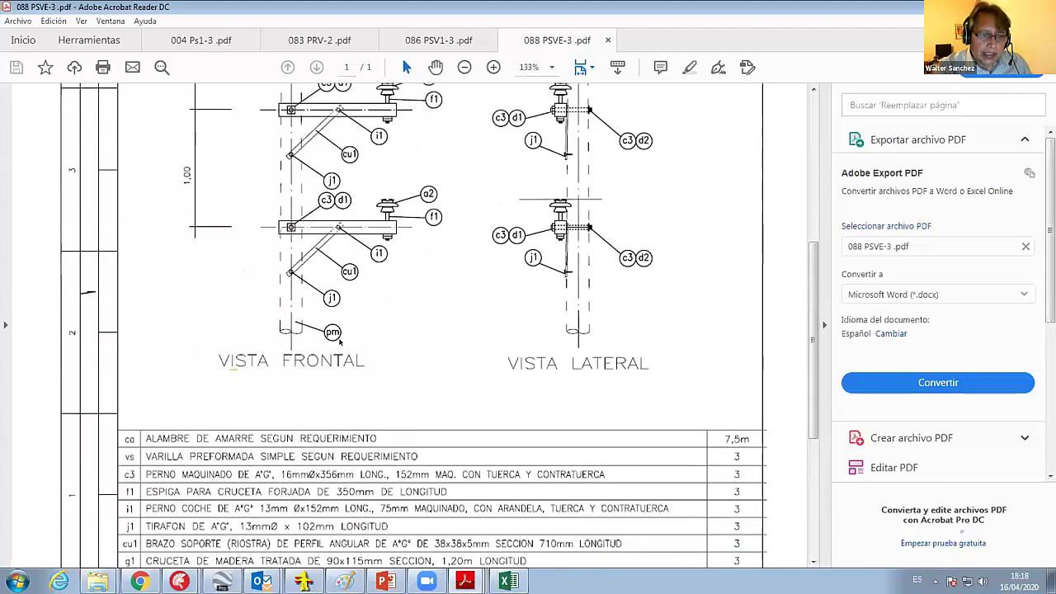
{"action": "scroll", "coordinate": [396, 412], "scroll_direction": "down", "scroll_amount": 2}
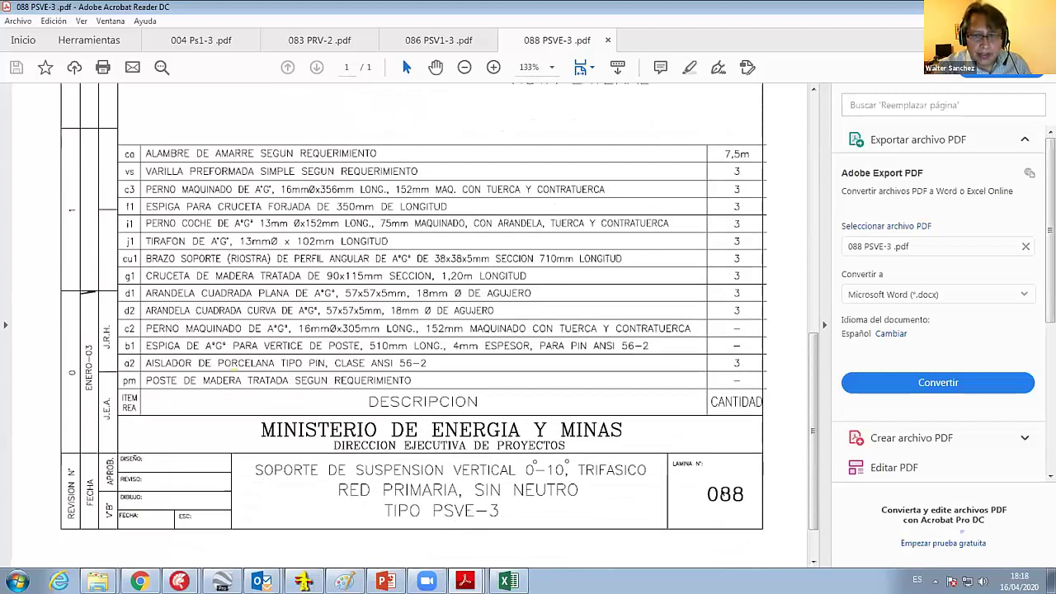
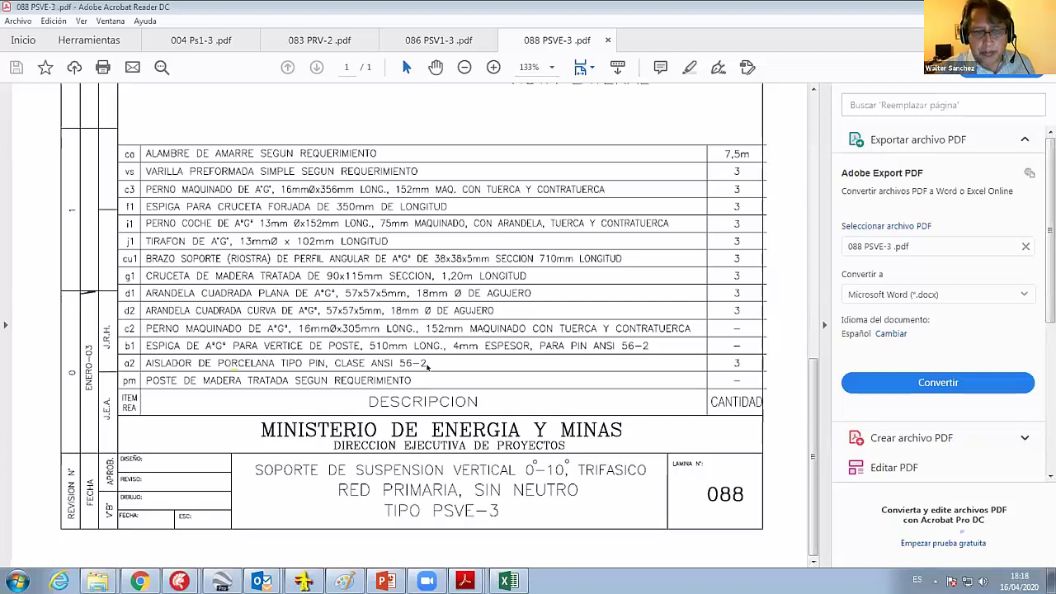
- Bring the DLT-CAD 2021 project window in front of the PSVE-3 drawing in Acrobat Reader
{"action": "left_click", "coordinate": [304, 582]}
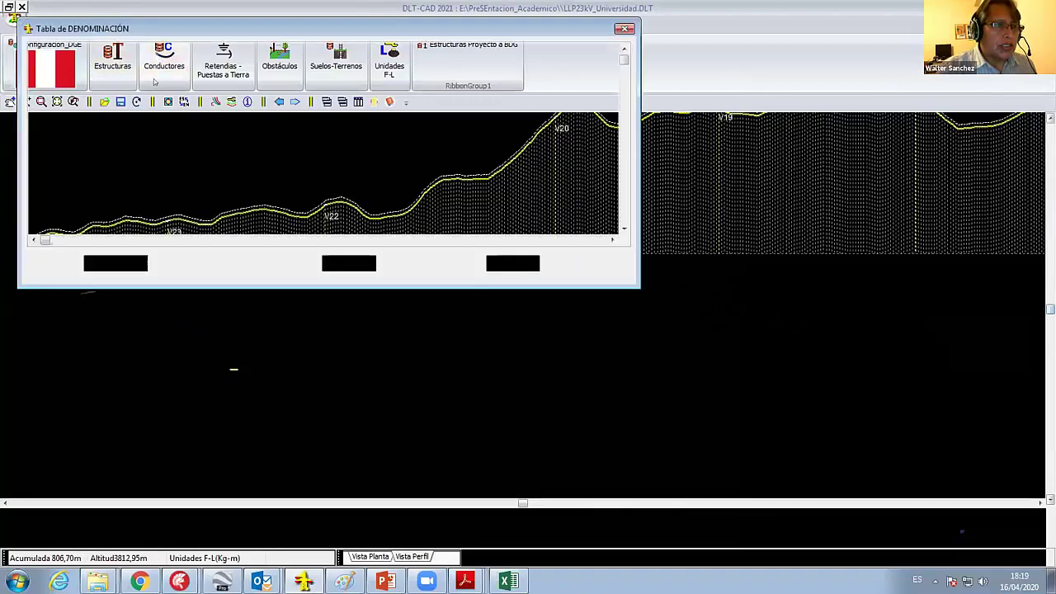
- Check the AAAC-70 and AAAC-25 cross-sections in the conductor table and apply it
{"action": "left_click", "coordinate": [245, 157]}
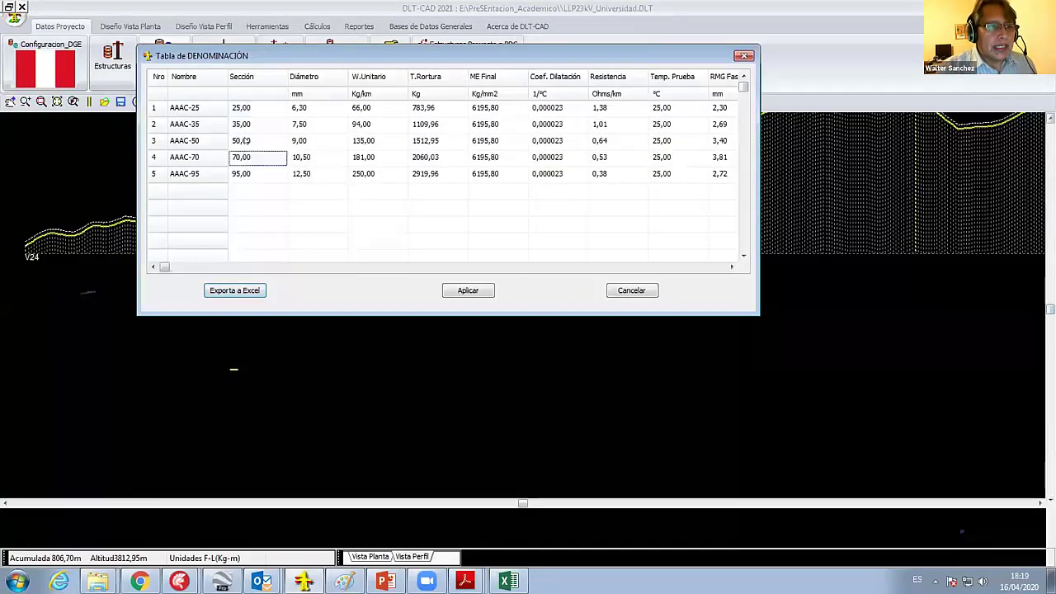
{"action": "left_click", "coordinate": [245, 108]}
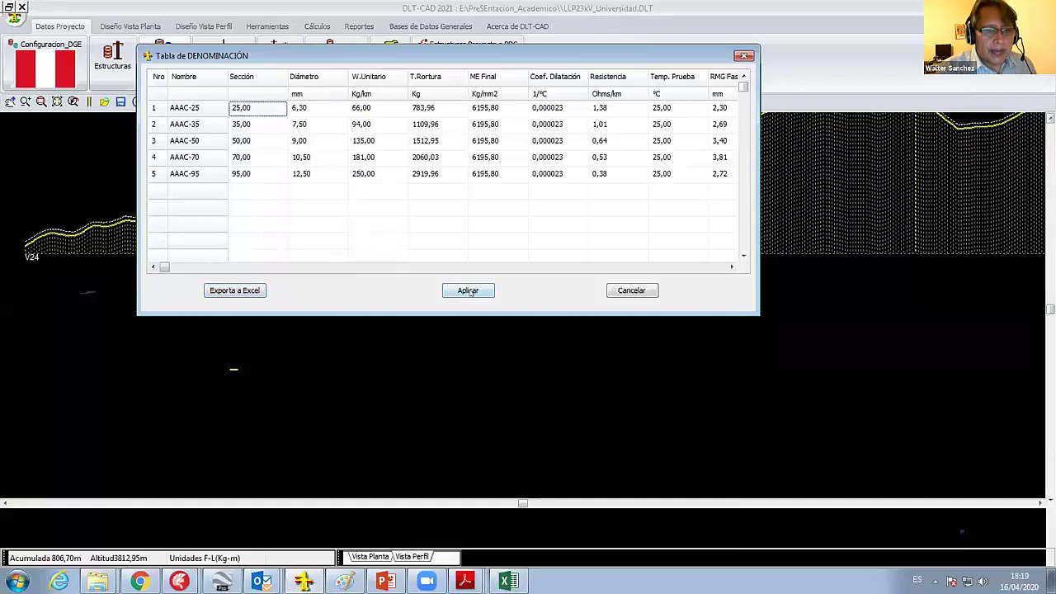
{"action": "left_click", "coordinate": [468, 291]}
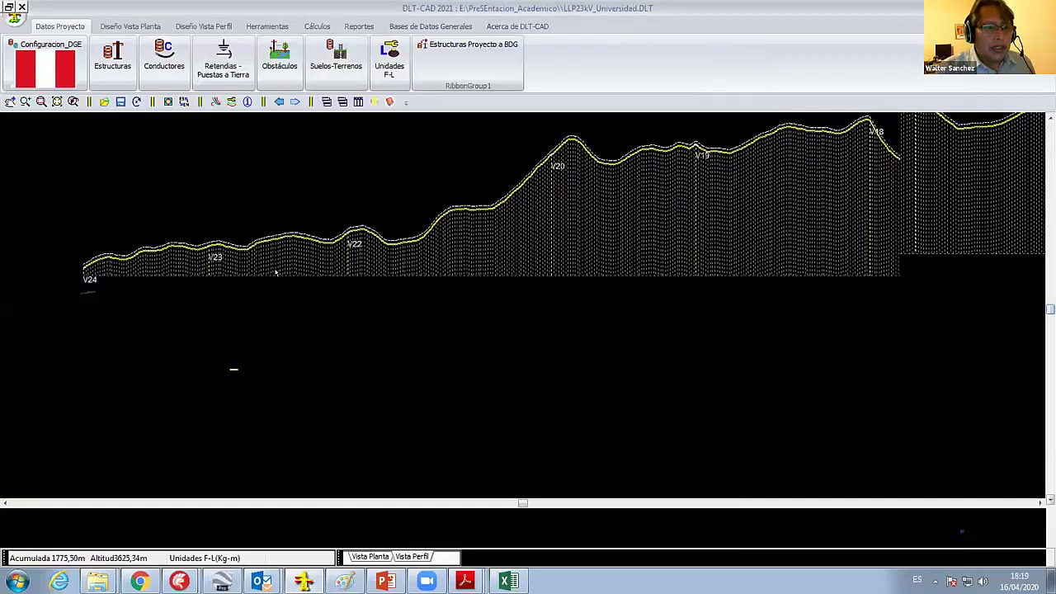
- Review the guy and grounding accessory lists, apply them, and pan the terrain profile
{"action": "left_click", "coordinate": [223, 62]}
{"action": "left_click", "coordinate": [122, 66]}
{"action": "left_click", "coordinate": [66, 65]}
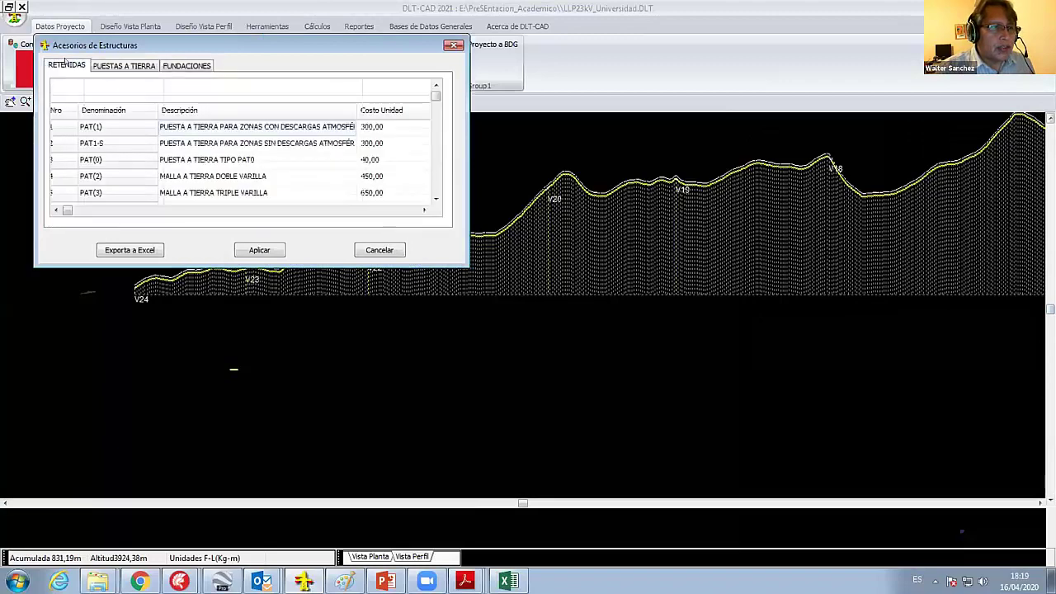
{"action": "left_click", "coordinate": [200, 185]}
{"action": "scroll", "coordinate": [201, 185], "scroll_direction": "down", "scroll_amount": 2}
{"action": "left_click", "coordinate": [201, 185]}
{"action": "scroll", "coordinate": [201, 185], "scroll_direction": "up", "scroll_amount": 2}
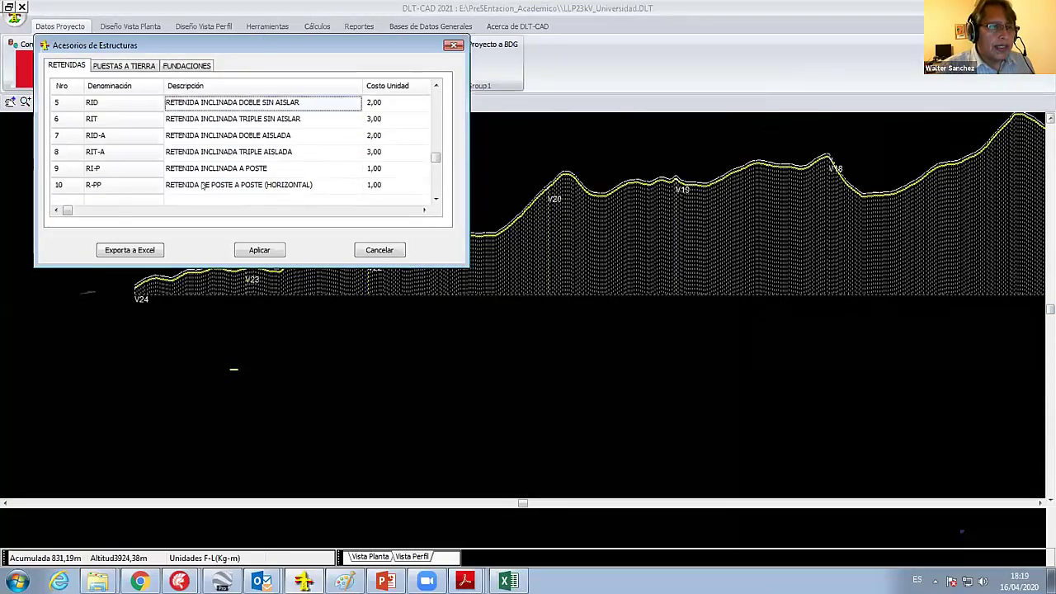
{"action": "scroll", "coordinate": [200, 185], "scroll_direction": "up", "scroll_amount": 1}
{"action": "left_click", "coordinate": [259, 250]}
{"action": "scroll", "coordinate": [278, 278], "scroll_direction": "down", "scroll_amount": 2}
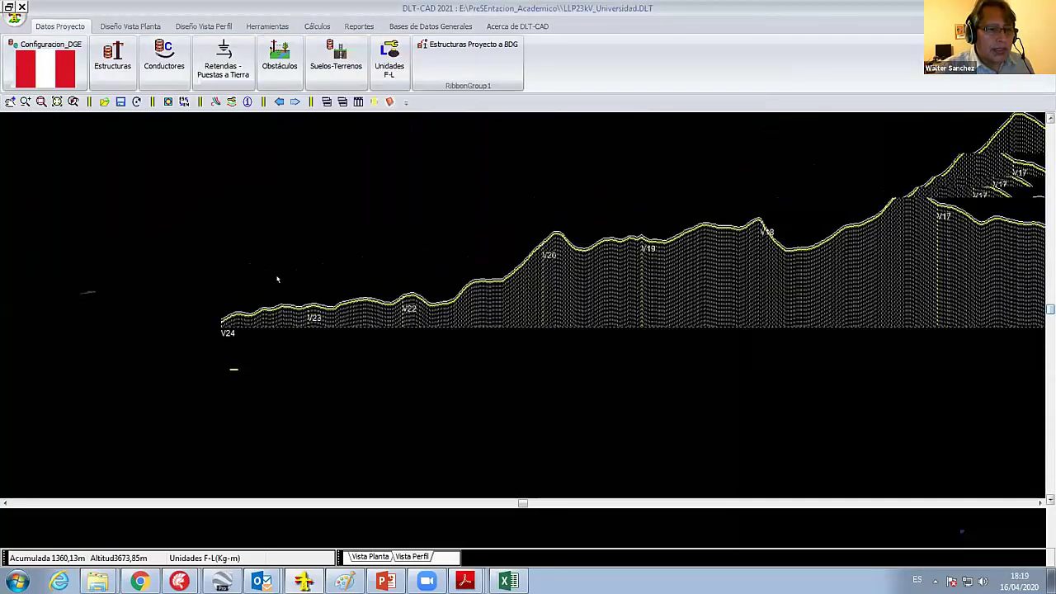
{"action": "middle_click_drag", "start_coordinate": [278, 278], "coordinate": [236, 294]}
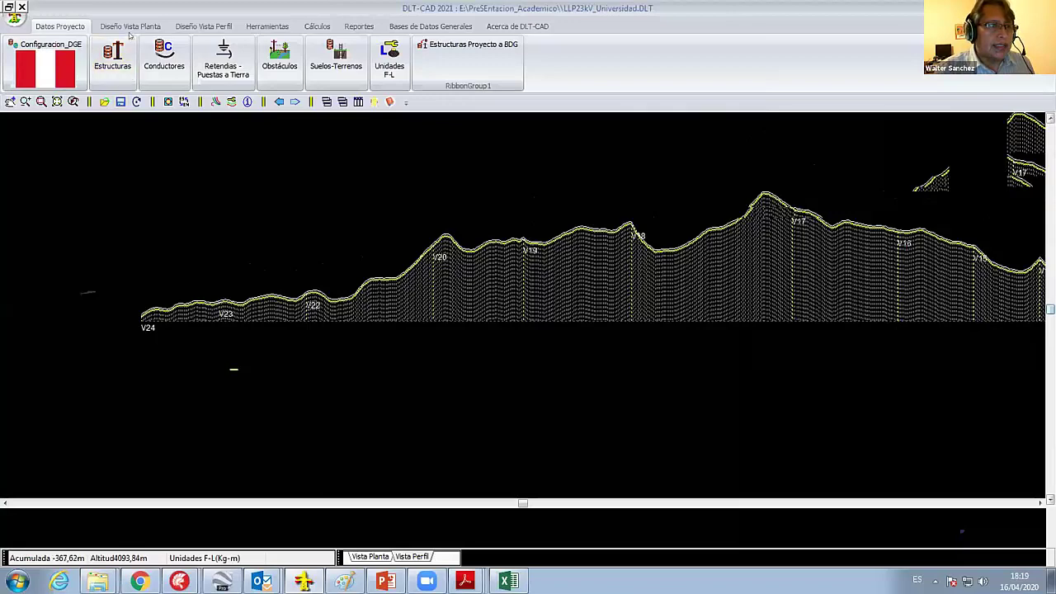
- Set Configuración General's voltage level to 23kV, then open the Archivos_DLT folder in Explorer
{"action": "left_click", "coordinate": [187, 26]}
{"action": "left_click", "coordinate": [29, 62]}
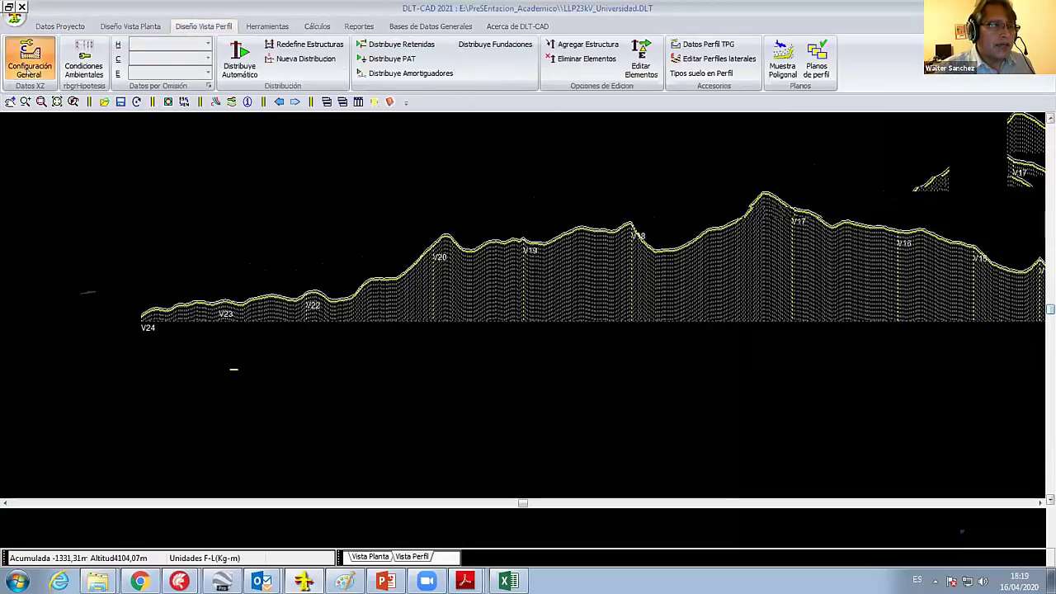
{"action": "left_click_drag", "start_coordinate": [275, 71], "coordinate": [381, 78]}
{"action": "left_click", "coordinate": [320, 138]}
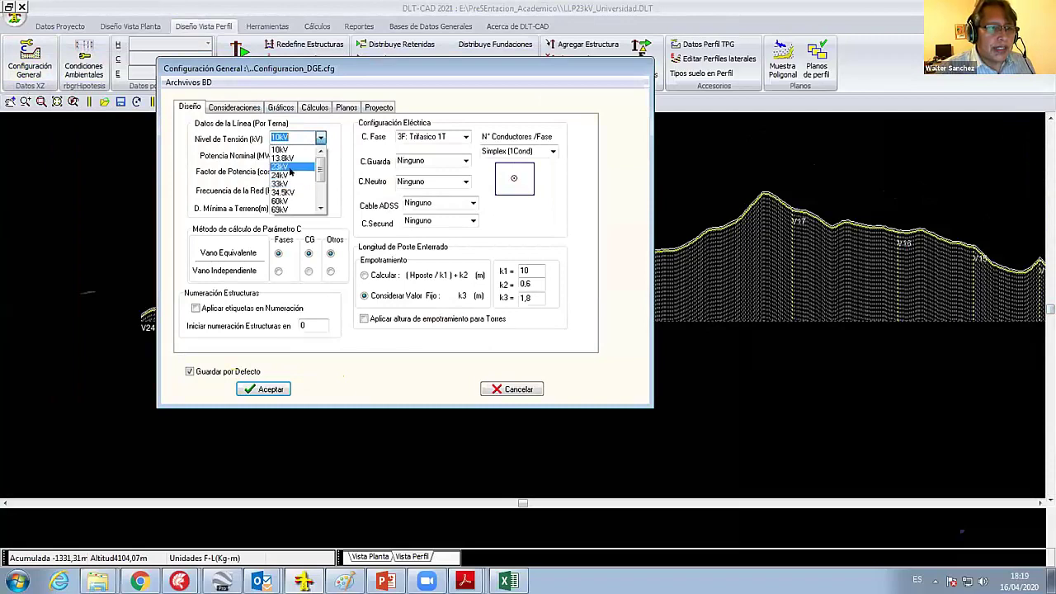
{"action": "left_click", "coordinate": [291, 166]}
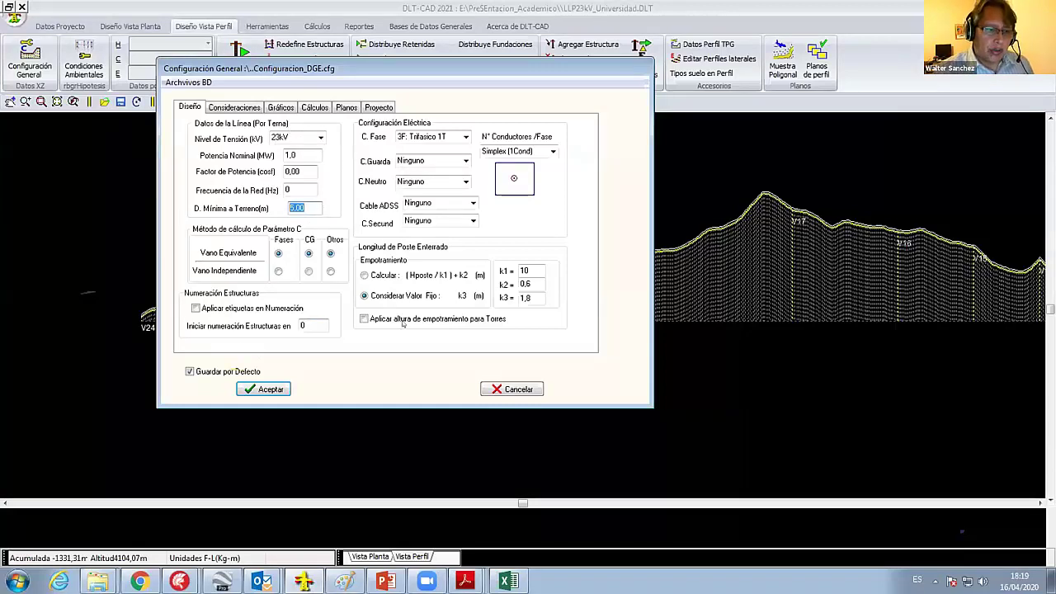
{"action": "left_click", "coordinate": [98, 582]}
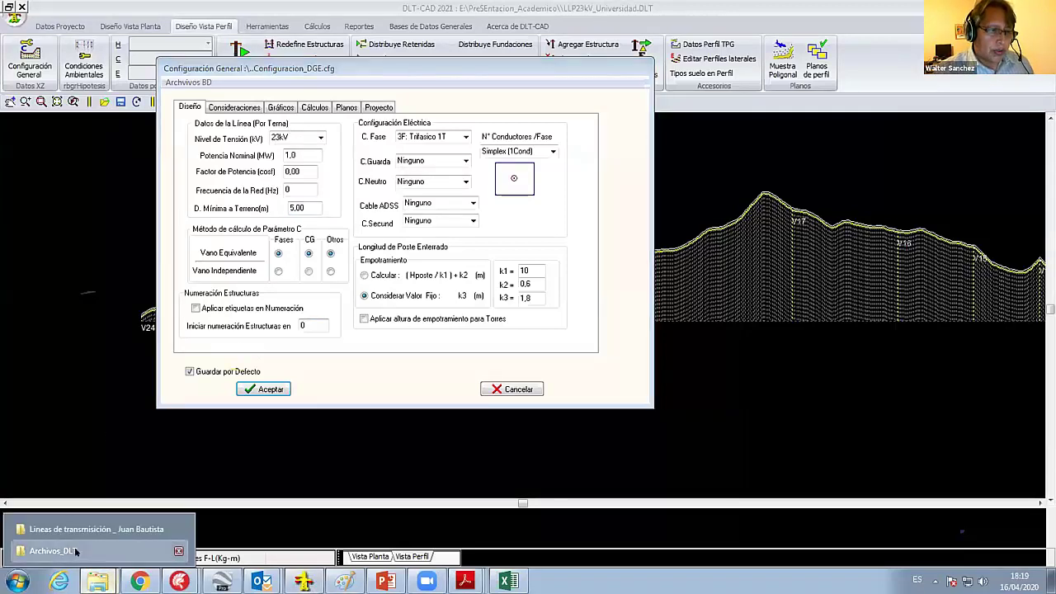
{"action": "left_click", "coordinate": [49, 558]}
- From drive E:, go into Curso_DLT-CAD 2108 > NORMAS and open Dseguridad_vertical_Anivelde_Suelo.pdf
{"action": "left_click", "coordinate": [223, 25]}
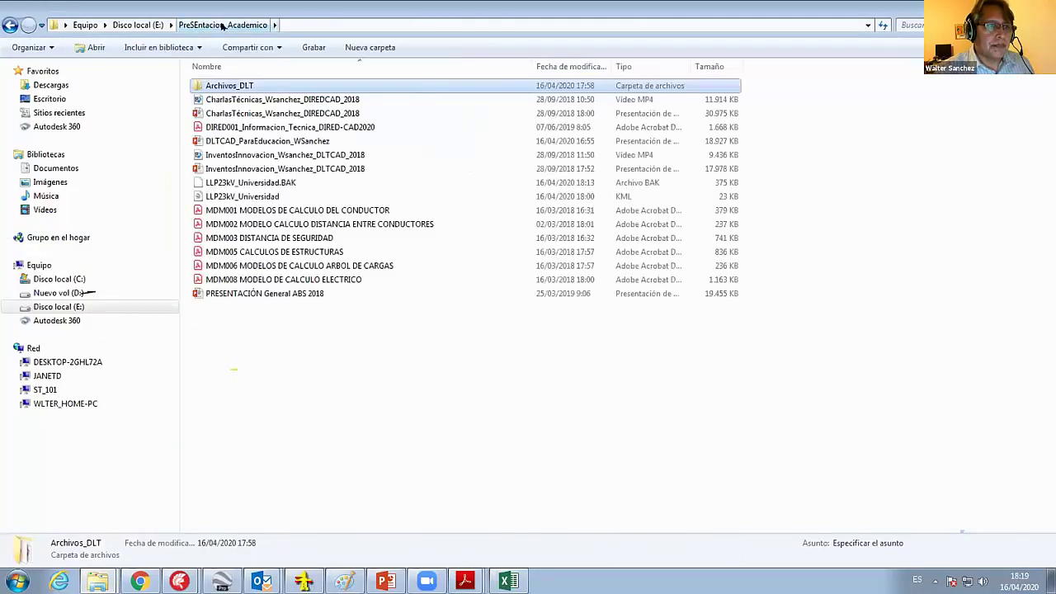
{"action": "left_click", "coordinate": [151, 25]}
{"action": "double_click", "coordinate": [297, 179]}
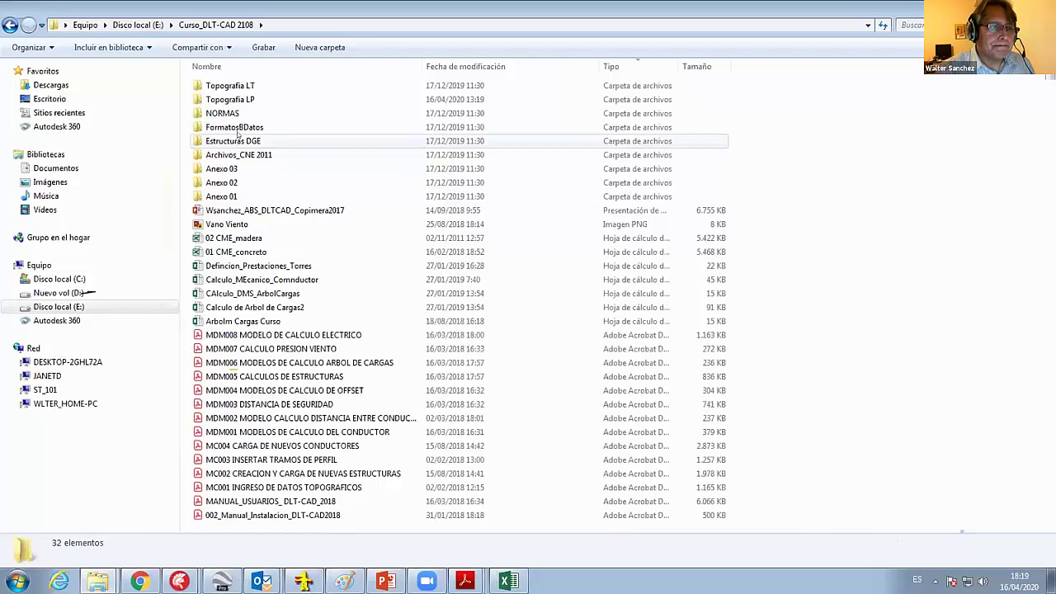
{"action": "double_click", "coordinate": [231, 114]}
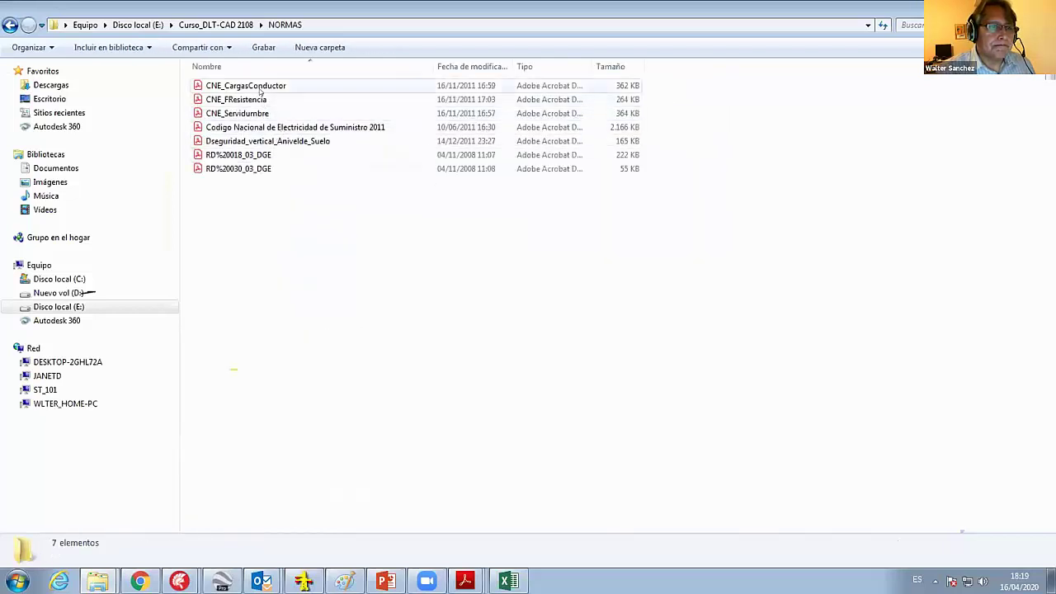
{"action": "left_click", "coordinate": [258, 141]}
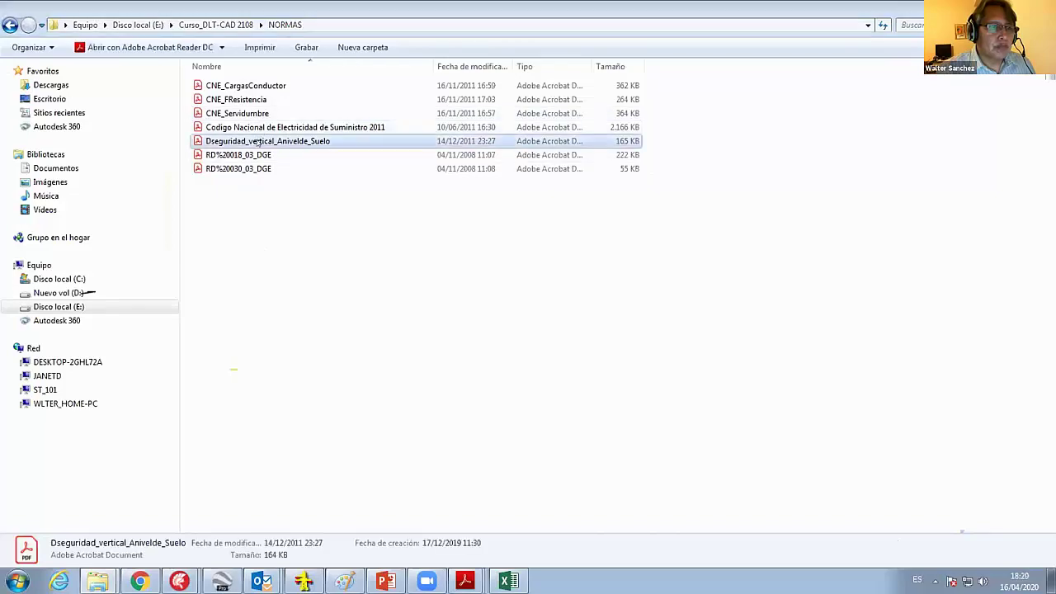
{"action": "double_click", "coordinate": [259, 141]}
- Scroll through the PDF to the Rule 232 vertical clearance table and highlight its number
{"action": "scroll", "coordinate": [330, 224], "scroll_direction": "down", "scroll_amount": 3}
{"action": "scroll", "coordinate": [330, 224], "scroll_direction": "down", "scroll_amount": 8}
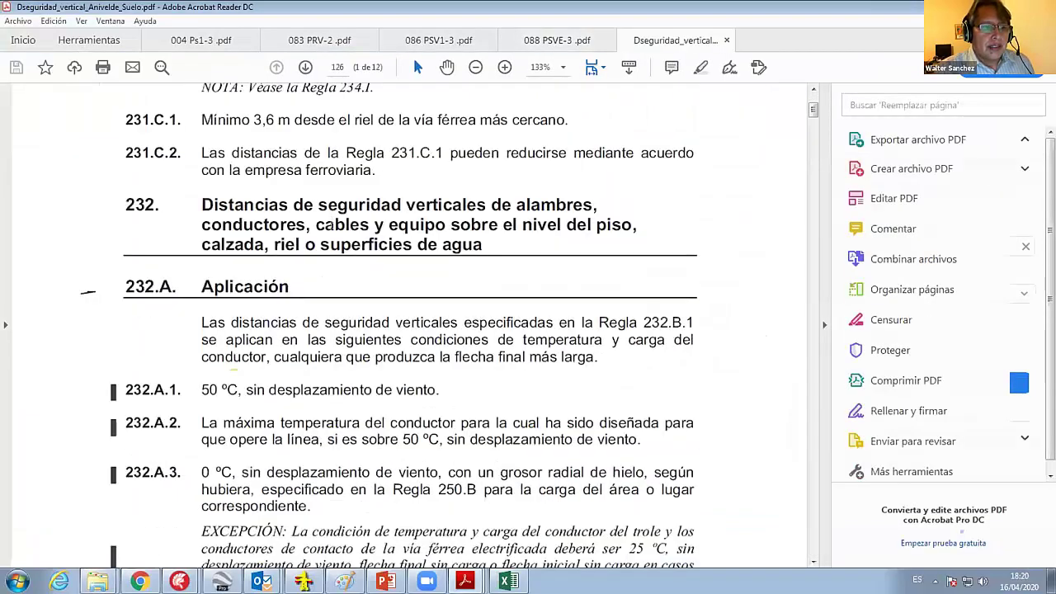
{"action": "scroll", "coordinate": [330, 225], "scroll_direction": "down", "scroll_amount": 5}
{"action": "scroll", "coordinate": [330, 225], "scroll_direction": "down", "scroll_amount": 4}
{"action": "scroll", "coordinate": [326, 216], "scroll_direction": "down", "scroll_amount": 3}
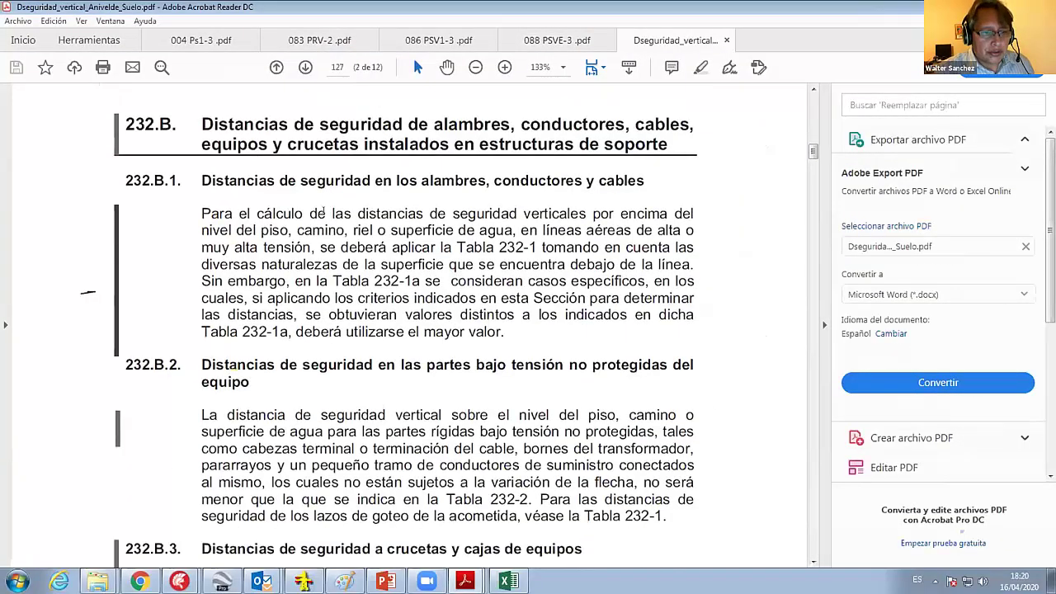
{"action": "scroll", "coordinate": [322, 214], "scroll_direction": "down", "scroll_amount": 5}
{"action": "scroll", "coordinate": [316, 231], "scroll_direction": "down", "scroll_amount": 5}
{"action": "scroll", "coordinate": [311, 240], "scroll_direction": "down", "scroll_amount": 5}
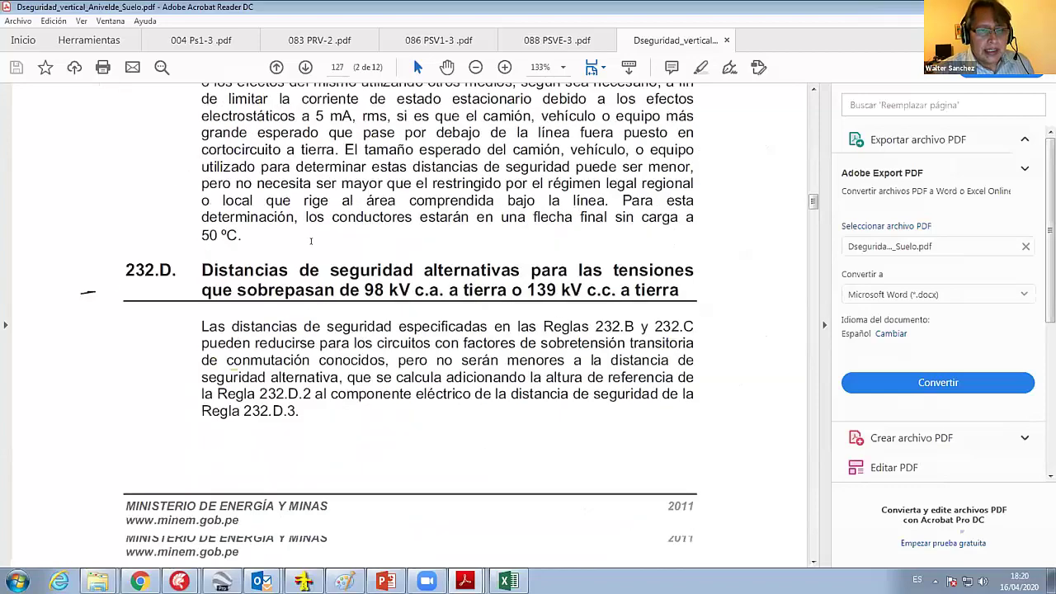
{"action": "scroll", "coordinate": [311, 240], "scroll_direction": "down", "scroll_amount": 5}
{"action": "scroll", "coordinate": [413, 231], "scroll_direction": "down", "scroll_amount": 5}
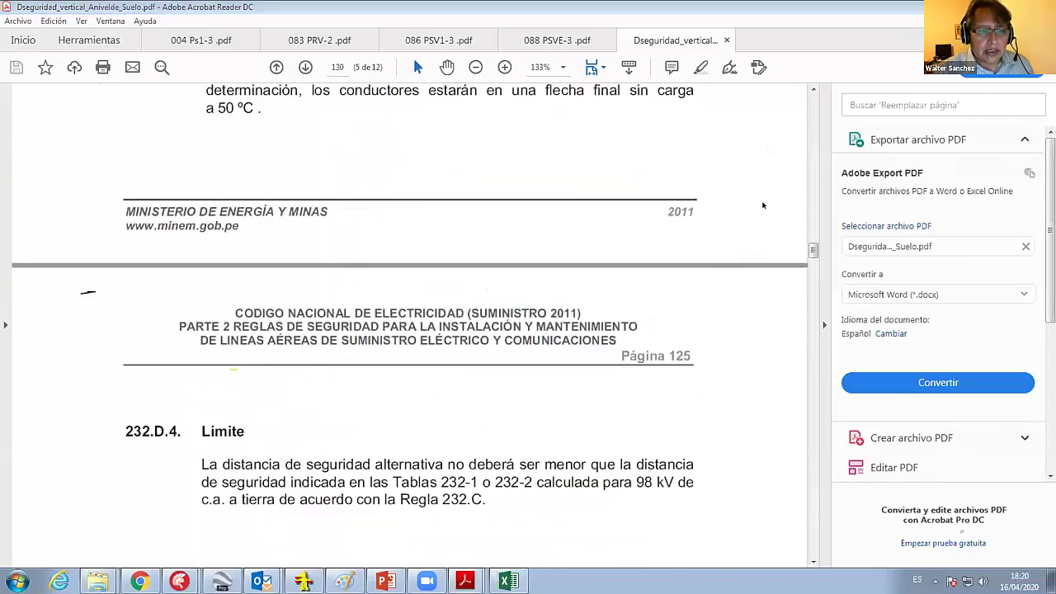
{"action": "scroll", "coordinate": [288, 267], "scroll_direction": "down", "scroll_amount": 5}
{"action": "scroll", "coordinate": [289, 267], "scroll_direction": "down", "scroll_amount": 4}
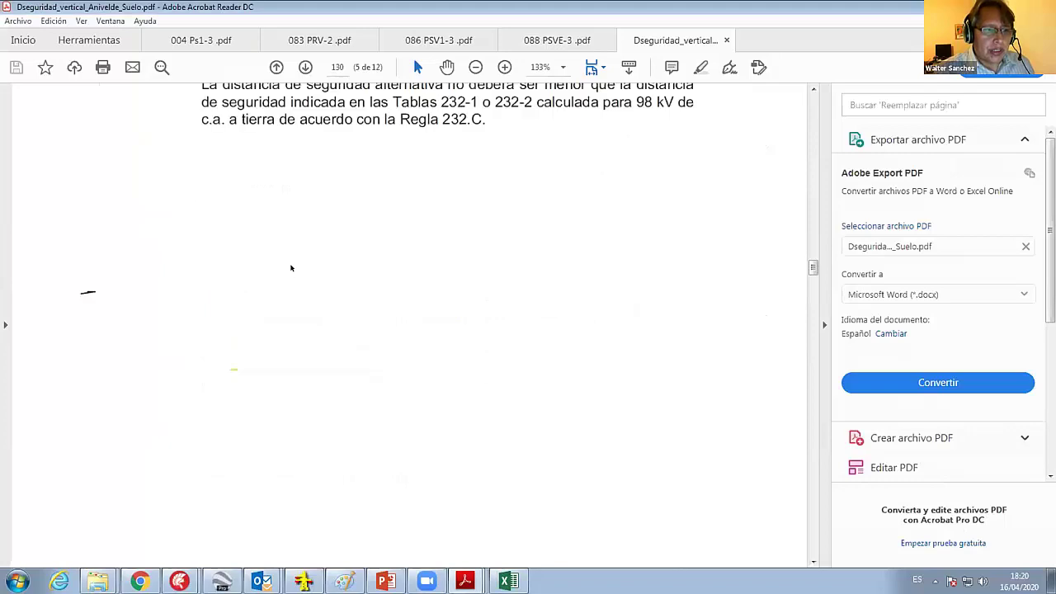
{"action": "scroll", "coordinate": [293, 269], "scroll_direction": "down", "scroll_amount": 5}
{"action": "scroll", "coordinate": [298, 271], "scroll_direction": "down", "scroll_amount": 2}
{"action": "scroll", "coordinate": [303, 270], "scroll_direction": "down", "scroll_amount": 5}
{"action": "scroll", "coordinate": [301, 275], "scroll_direction": "down", "scroll_amount": 3}
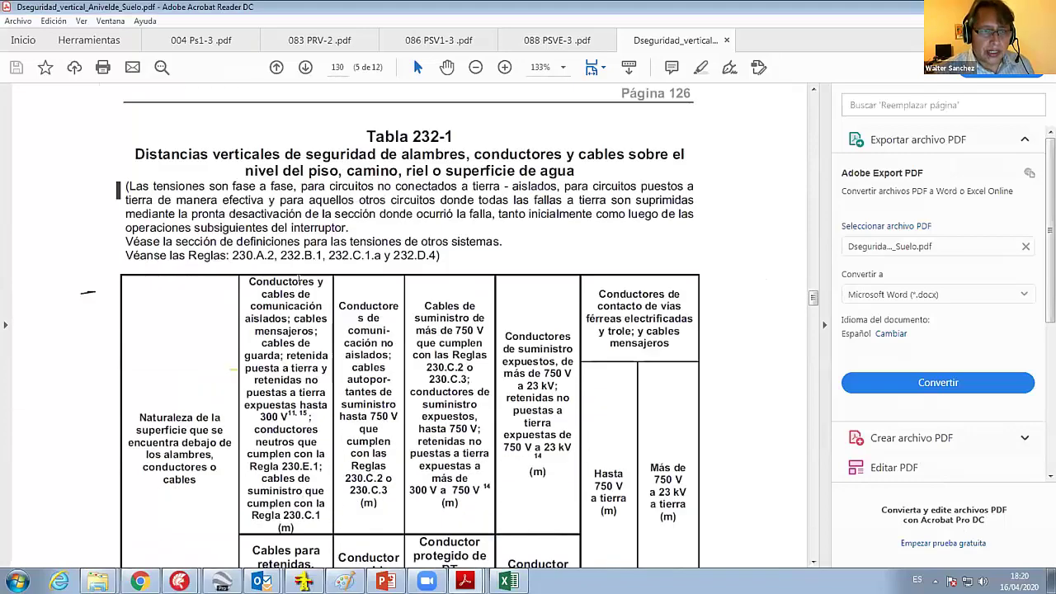
{"action": "scroll", "coordinate": [297, 275], "scroll_direction": "down", "scroll_amount": 1}
{"action": "scroll", "coordinate": [297, 275], "scroll_direction": "up", "scroll_amount": 1}
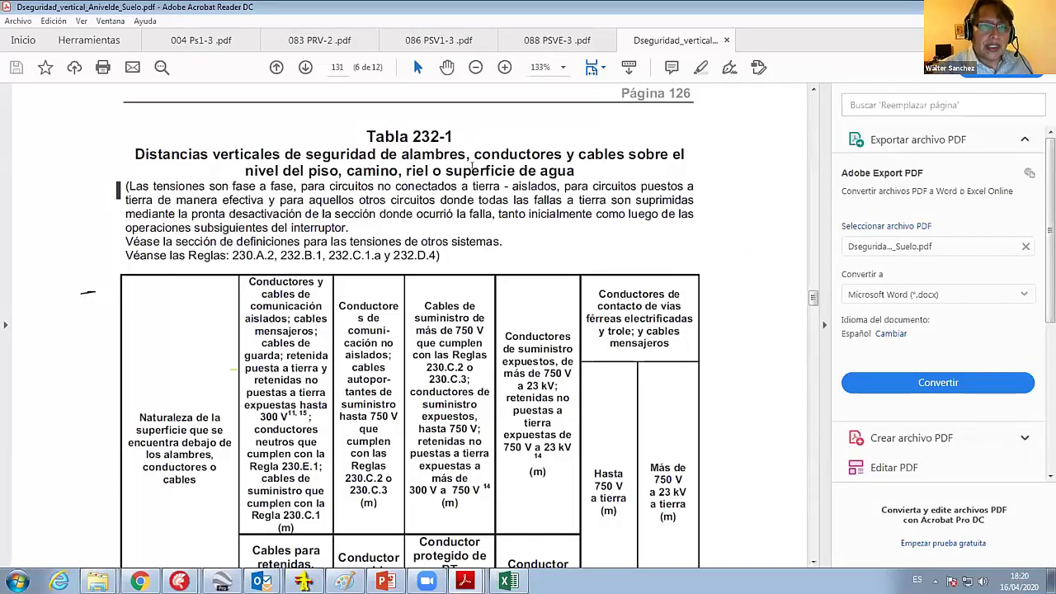
{"action": "scroll", "coordinate": [472, 166], "scroll_direction": "down", "scroll_amount": 1}
{"action": "scroll", "coordinate": [392, 235], "scroll_direction": "up", "scroll_amount": 4}
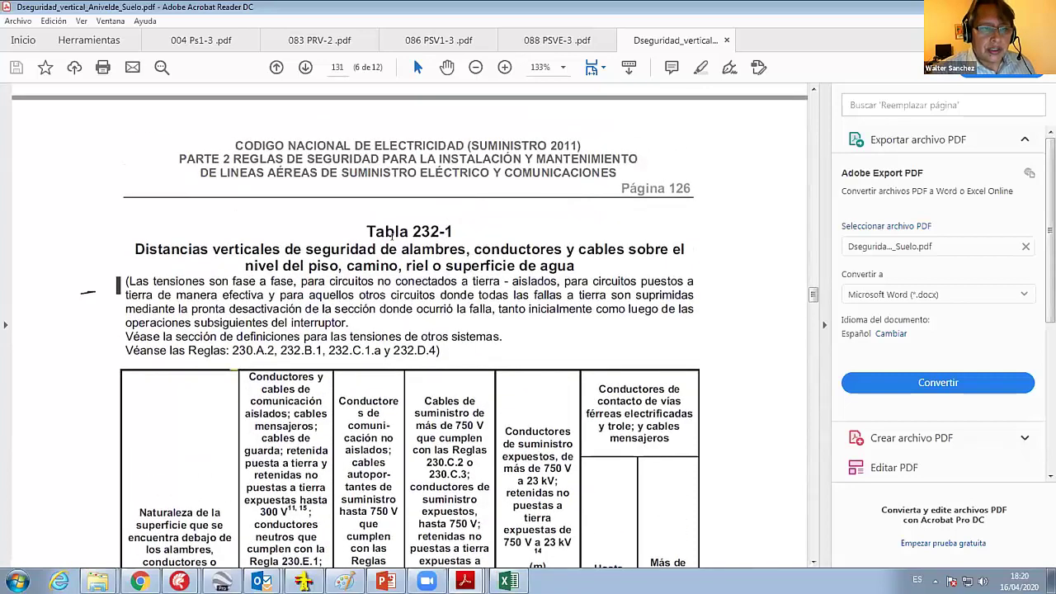
{"action": "scroll", "coordinate": [392, 232], "scroll_direction": "down", "scroll_amount": 3}
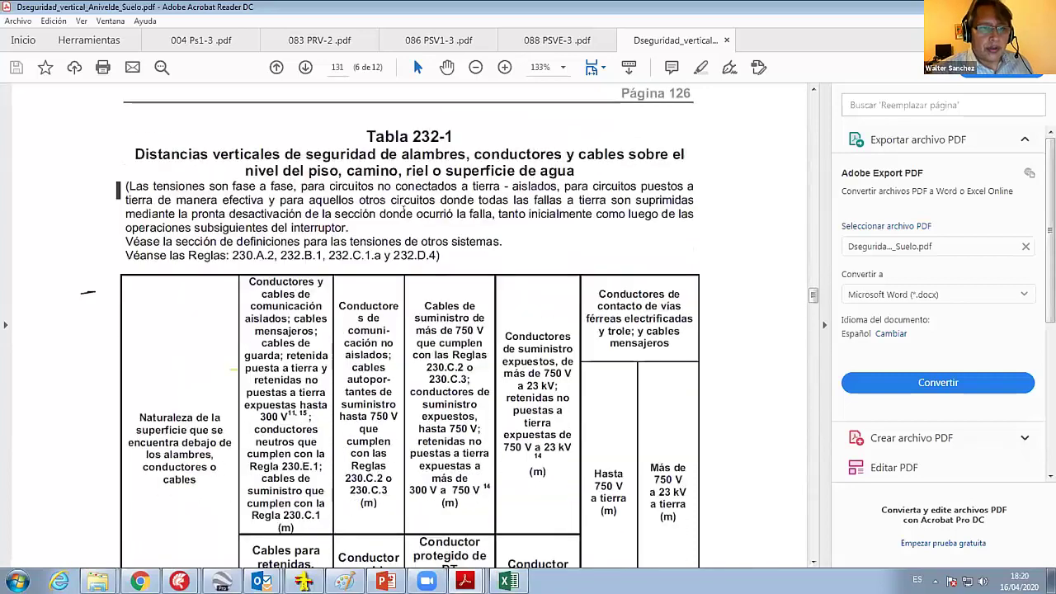
{"action": "double_click", "coordinate": [415, 134]}
- Mark the clearance values for rows 1 to 4 of the table
{"action": "scroll", "coordinate": [457, 210], "scroll_direction": "down", "scroll_amount": 7}
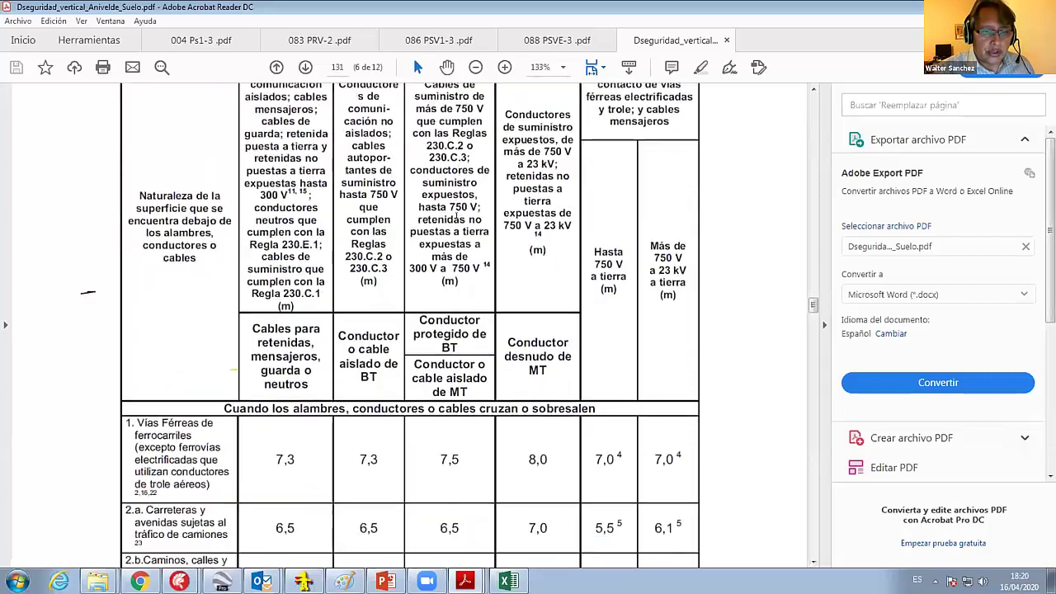
{"action": "scroll", "coordinate": [458, 216], "scroll_direction": "down", "scroll_amount": 3}
{"action": "scroll", "coordinate": [522, 225], "scroll_direction": "down", "scroll_amount": 4}
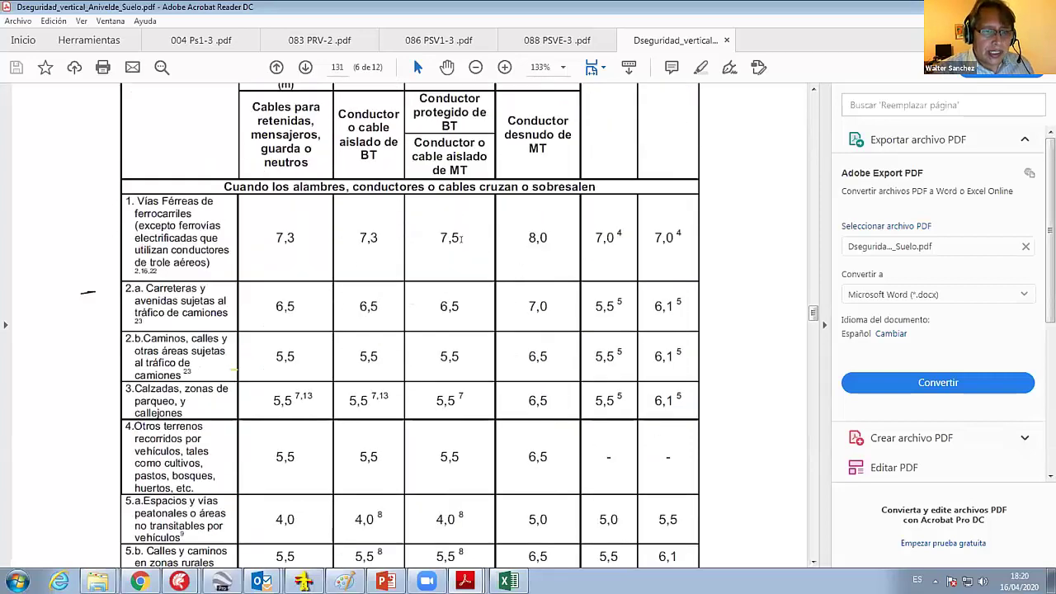
{"action": "left_click_drag", "start_coordinate": [525, 238], "coordinate": [533, 422]}
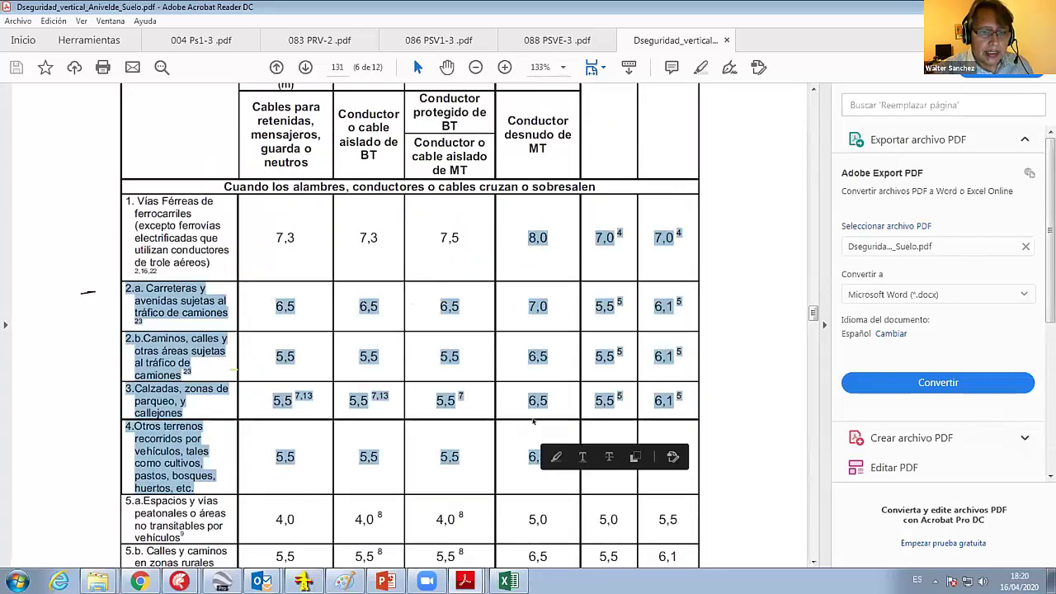
{"action": "left_click", "coordinate": [533, 422]}
{"action": "scroll", "coordinate": [520, 238], "scroll_direction": "down", "scroll_amount": 2}
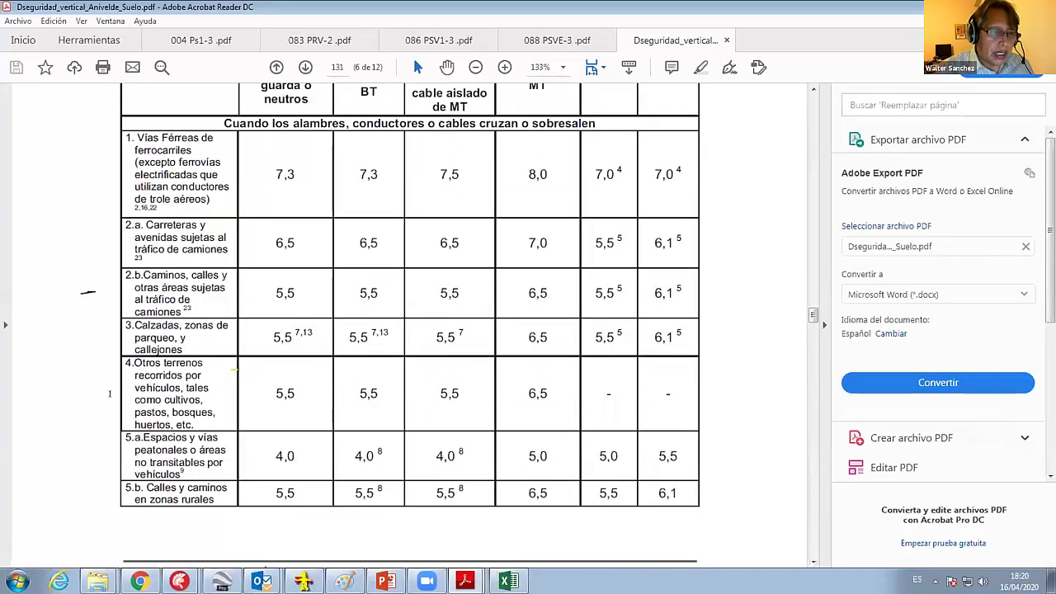
{"action": "scroll", "coordinate": [563, 258], "scroll_direction": "up", "scroll_amount": 5}
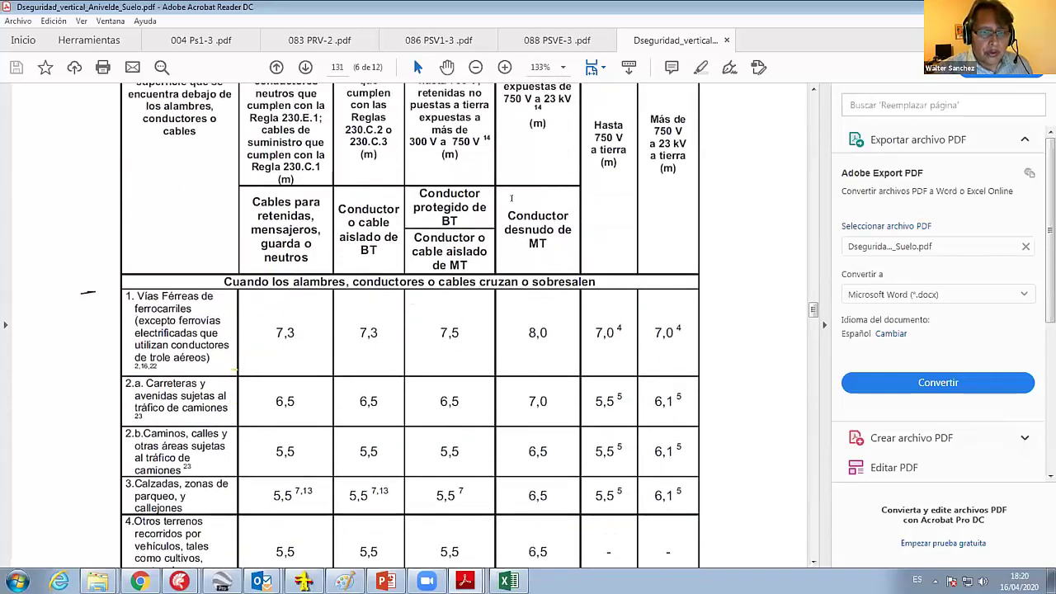
{"action": "scroll", "coordinate": [529, 325], "scroll_direction": "down", "scroll_amount": 3}
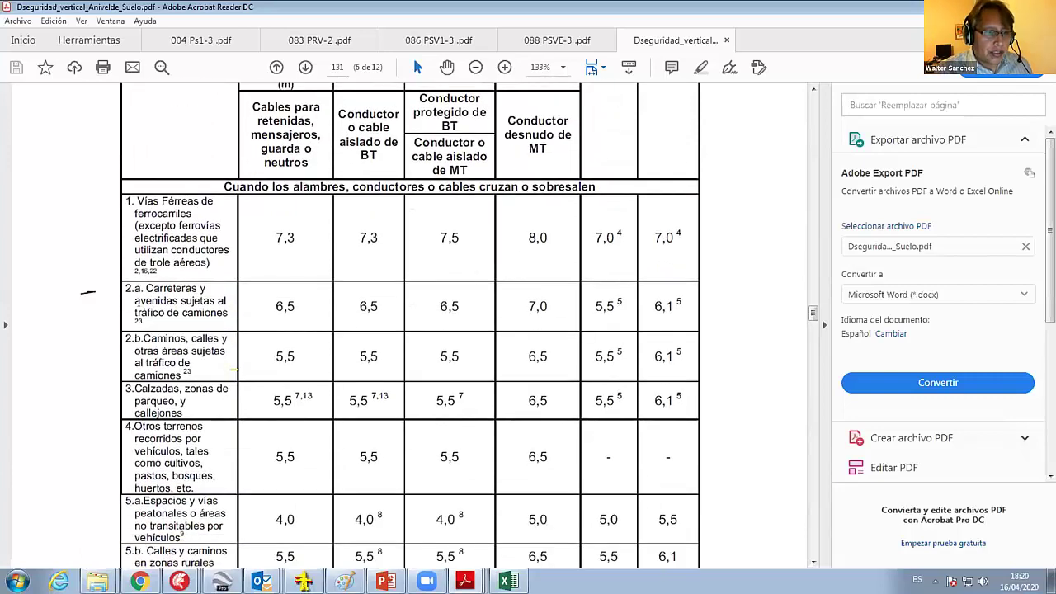
{"action": "scroll", "coordinate": [536, 401], "scroll_direction": "down", "scroll_amount": 2}
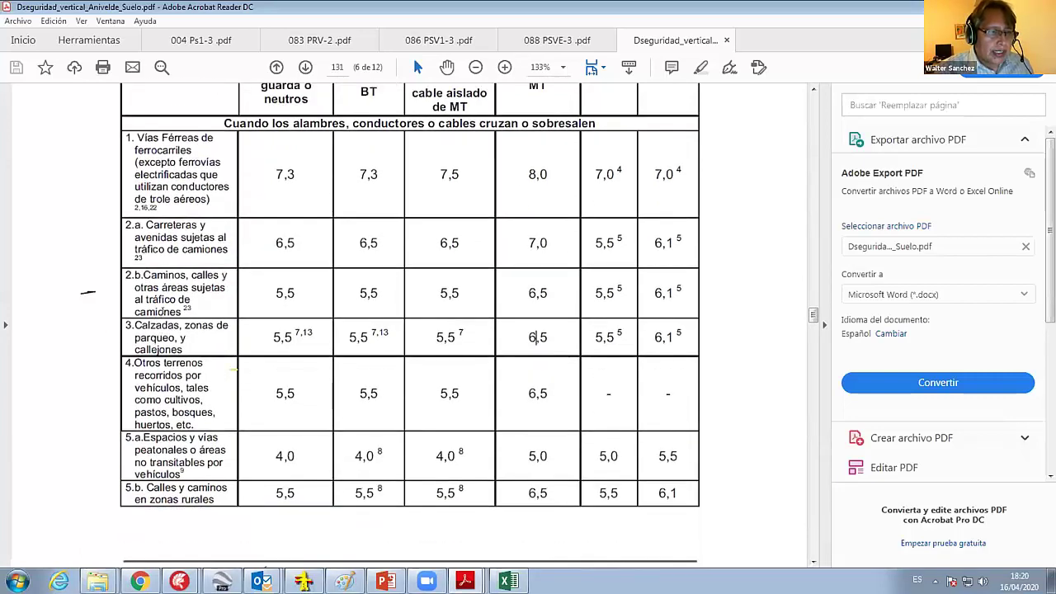
- Highlight the roads and avenues category and its 7,0 m MT clearance
{"action": "left_click_drag", "start_coordinate": [141, 220], "coordinate": [228, 250]}
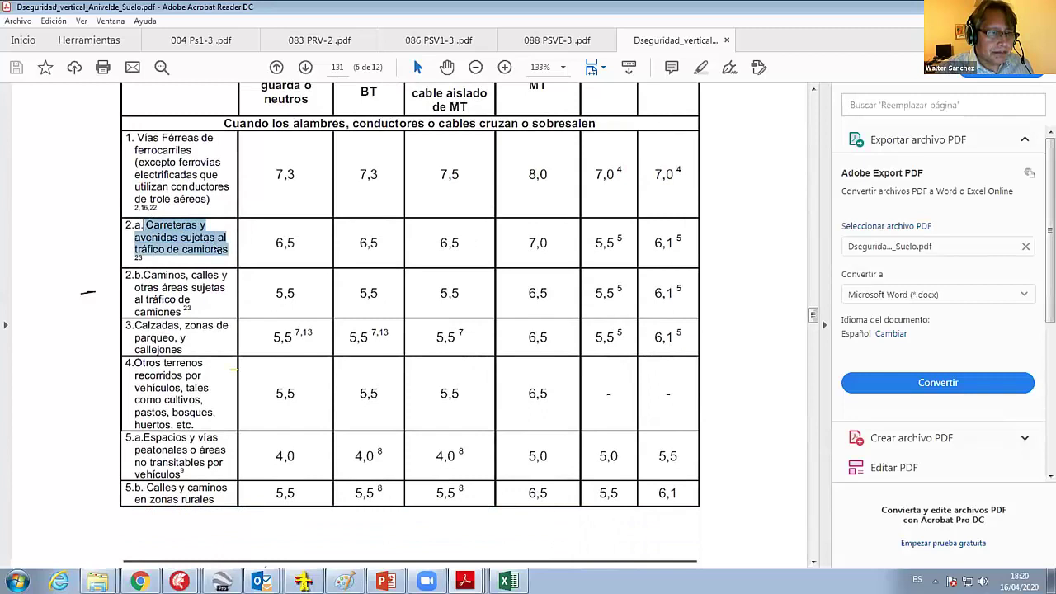
{"action": "left_click_drag", "start_coordinate": [526, 243], "coordinate": [549, 247]}
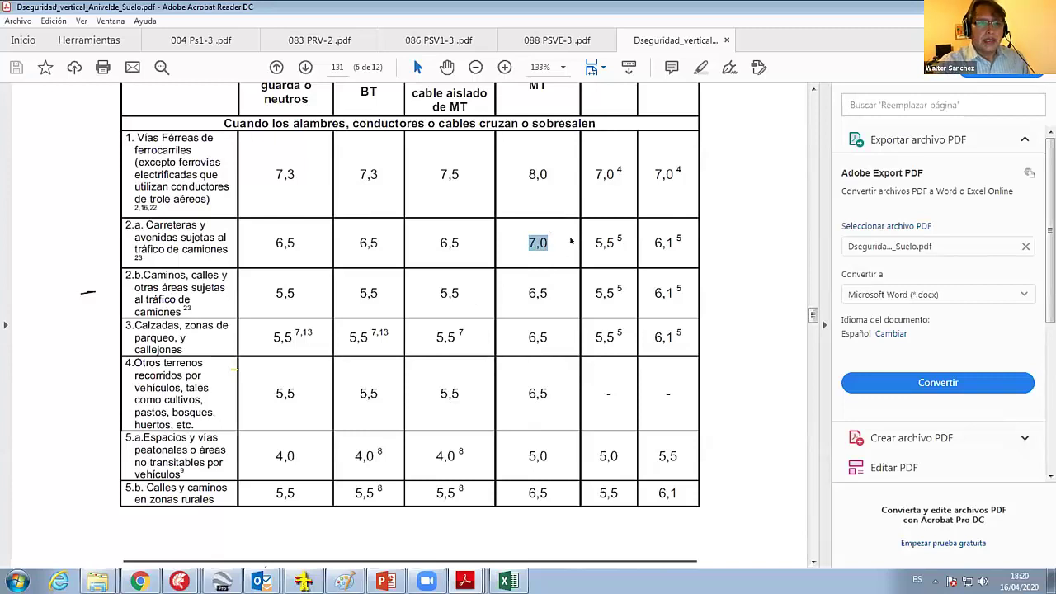
{"action": "left_click", "coordinate": [555, 217]}
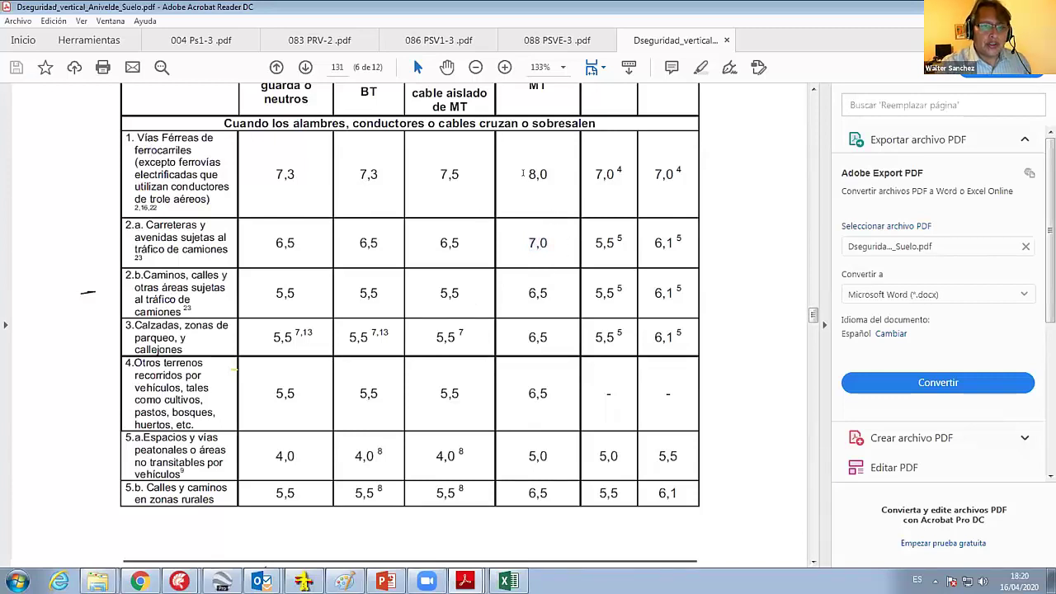
{"action": "left_click_drag", "start_coordinate": [522, 173], "coordinate": [549, 175]}
{"action": "scroll", "coordinate": [439, 395], "scroll_direction": "down", "scroll_amount": 2}
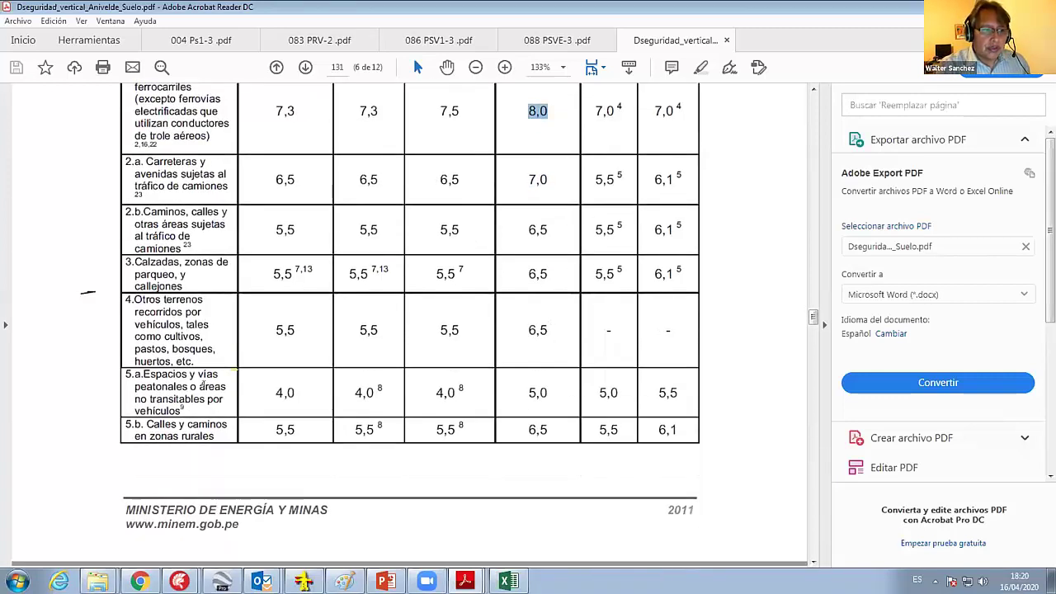
- Review the row 5.a pedestrian areas description in the clearance table
{"action": "left_click_drag", "start_coordinate": [143, 374], "coordinate": [204, 402]}
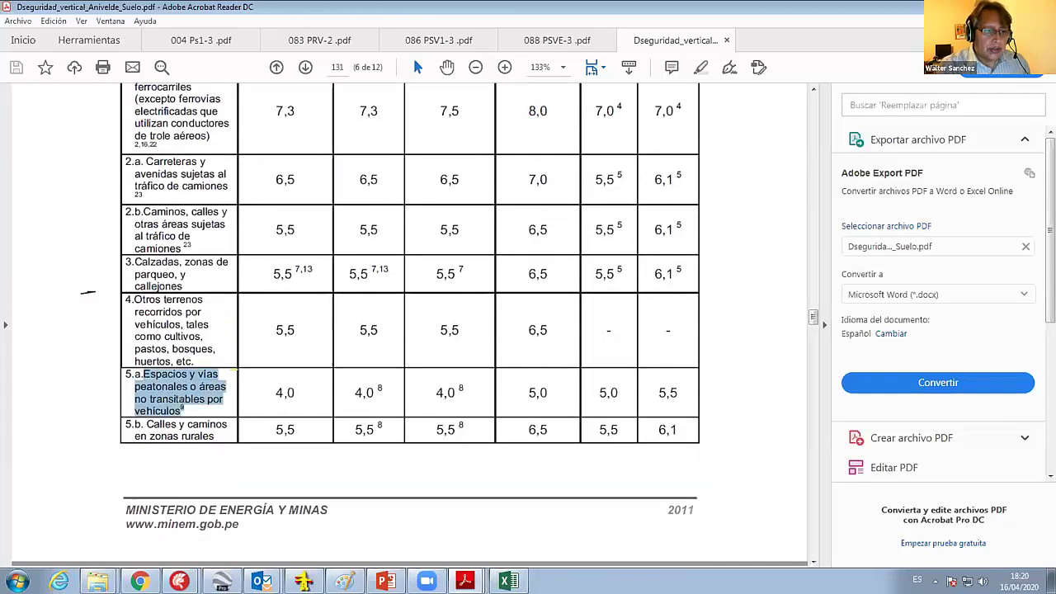
{"action": "left_click", "coordinate": [194, 406]}
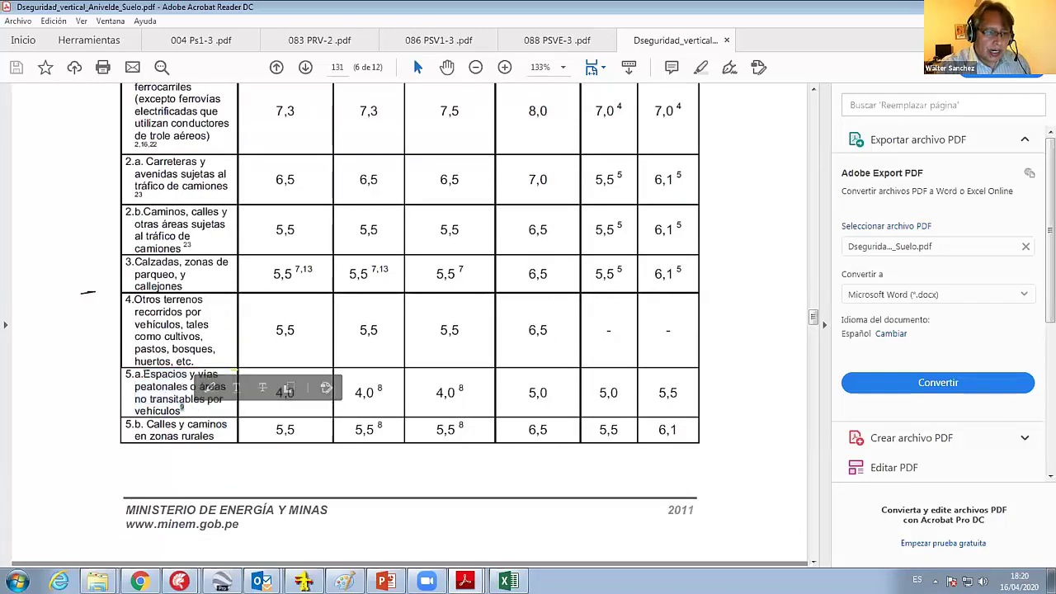
{"action": "left_click_drag", "start_coordinate": [143, 373], "coordinate": [204, 403]}
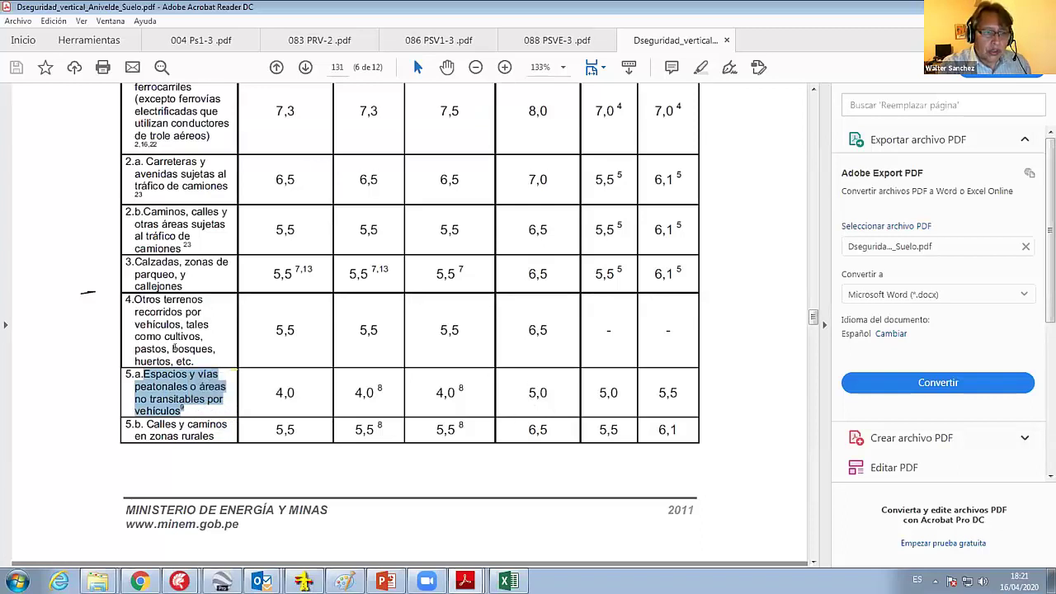
{"action": "left_click", "coordinate": [166, 388]}
{"action": "left_click_drag", "start_coordinate": [142, 373], "coordinate": [181, 405]}
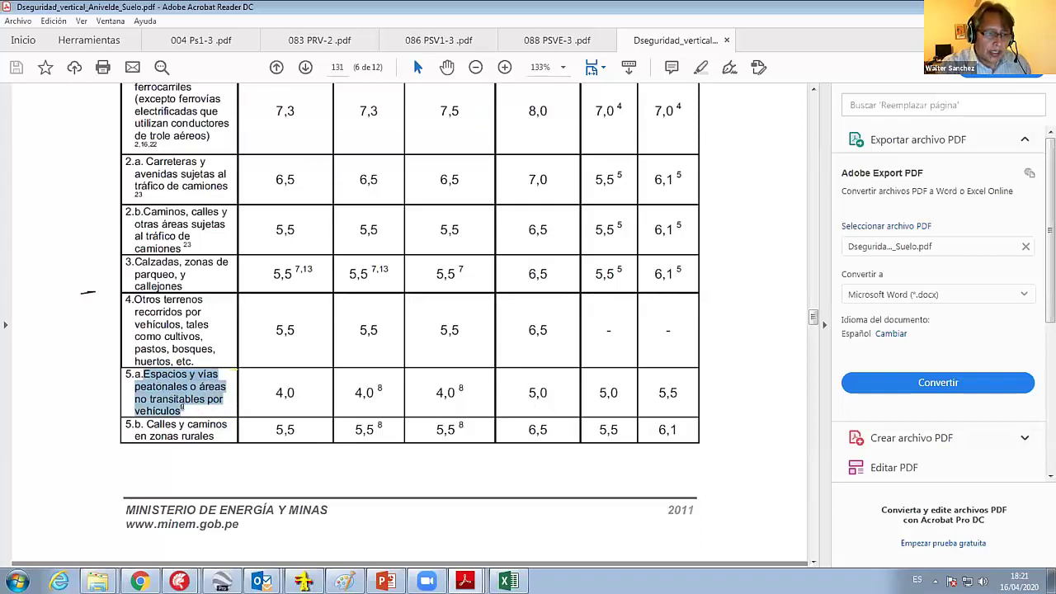
{"action": "left_click", "coordinate": [196, 408]}
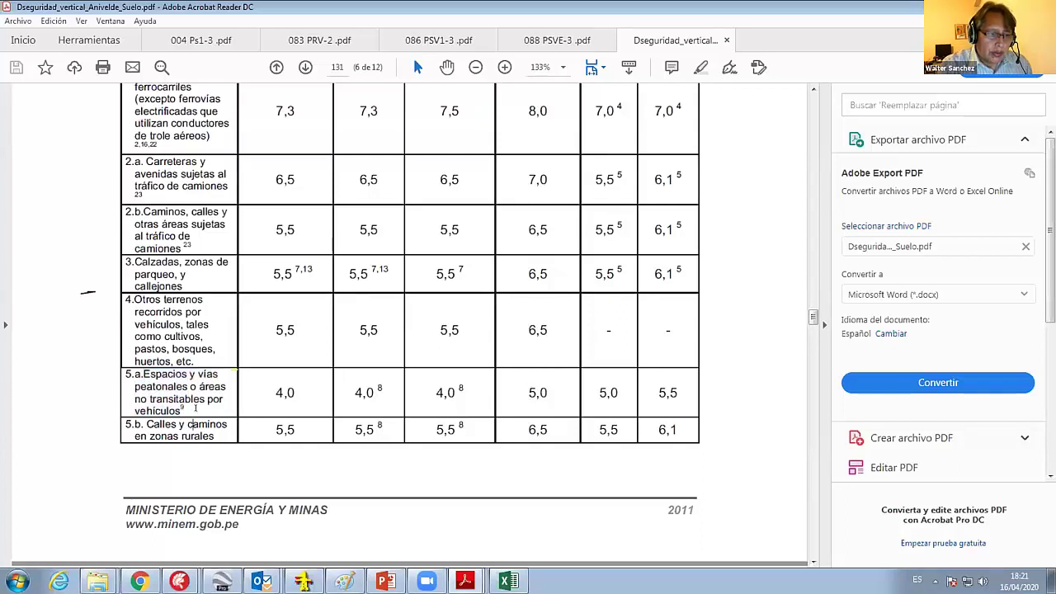
{"action": "left_click_drag", "start_coordinate": [195, 407], "coordinate": [153, 386]}
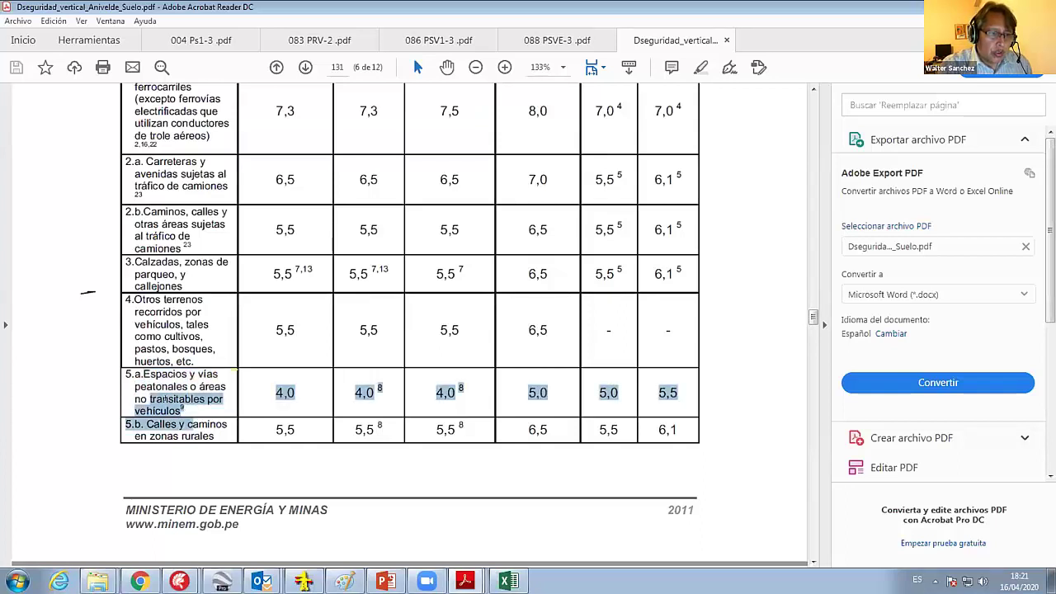
{"action": "left_click", "coordinate": [153, 379]}
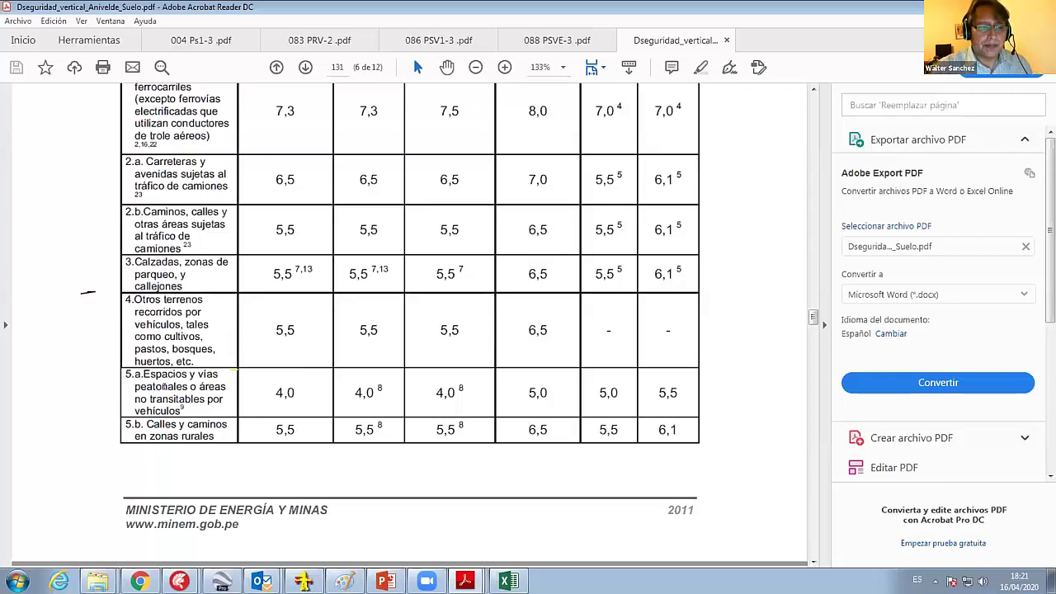
- Return to DLT-CAD and accept the Configuración General dialog
{"action": "scroll", "coordinate": [467, 327], "scroll_direction": "up", "scroll_amount": 3}
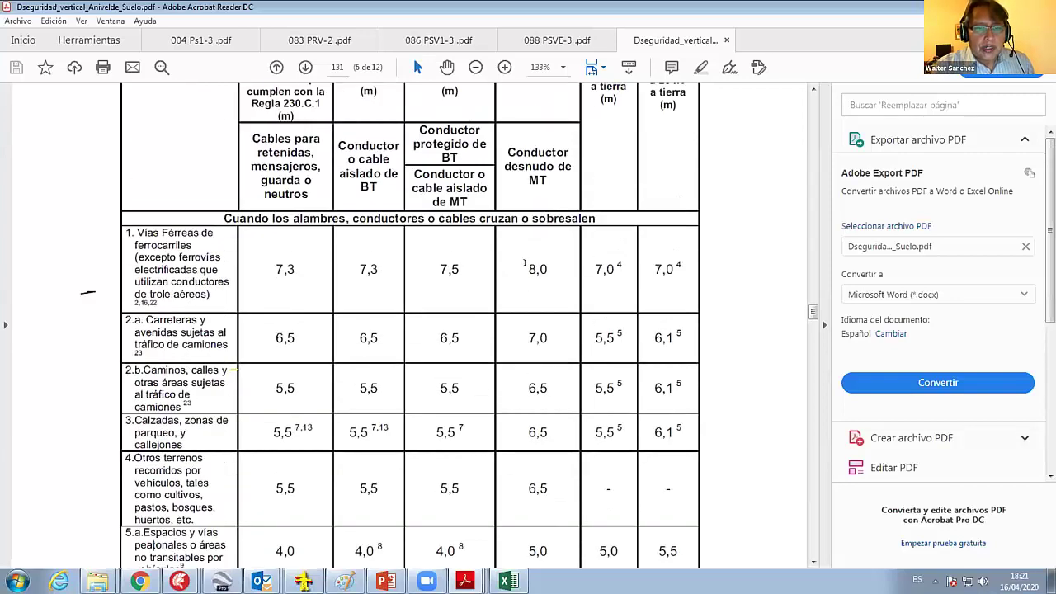
{"action": "scroll", "coordinate": [418, 390], "scroll_direction": "down", "scroll_amount": 2}
{"action": "left_click", "coordinate": [304, 581]}
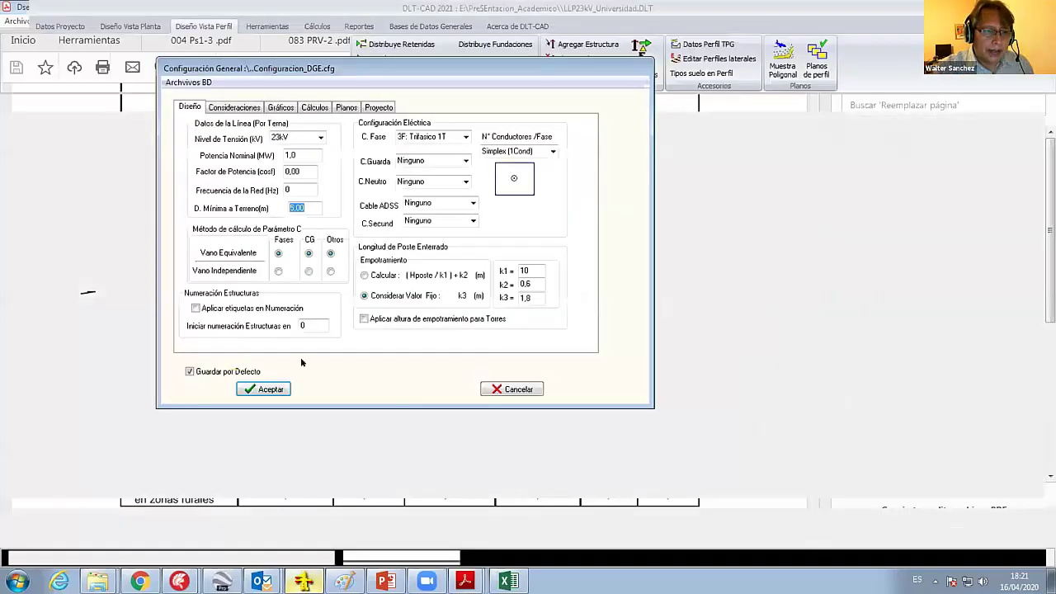
{"action": "left_click", "coordinate": [261, 388]}
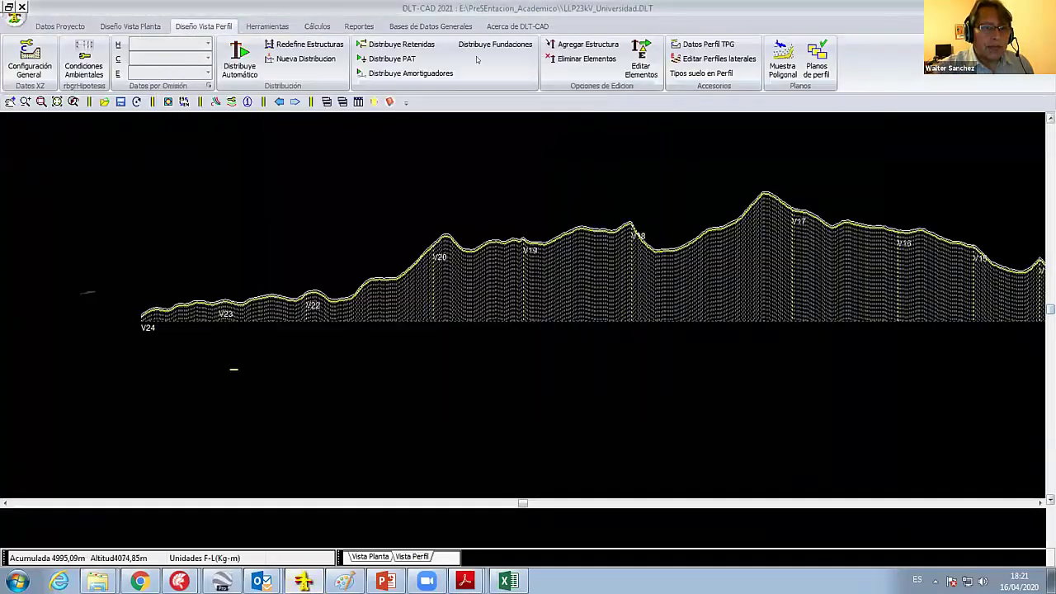
{"action": "left_click", "coordinate": [430, 25]}
{"action": "left_click", "coordinate": [242, 59]}
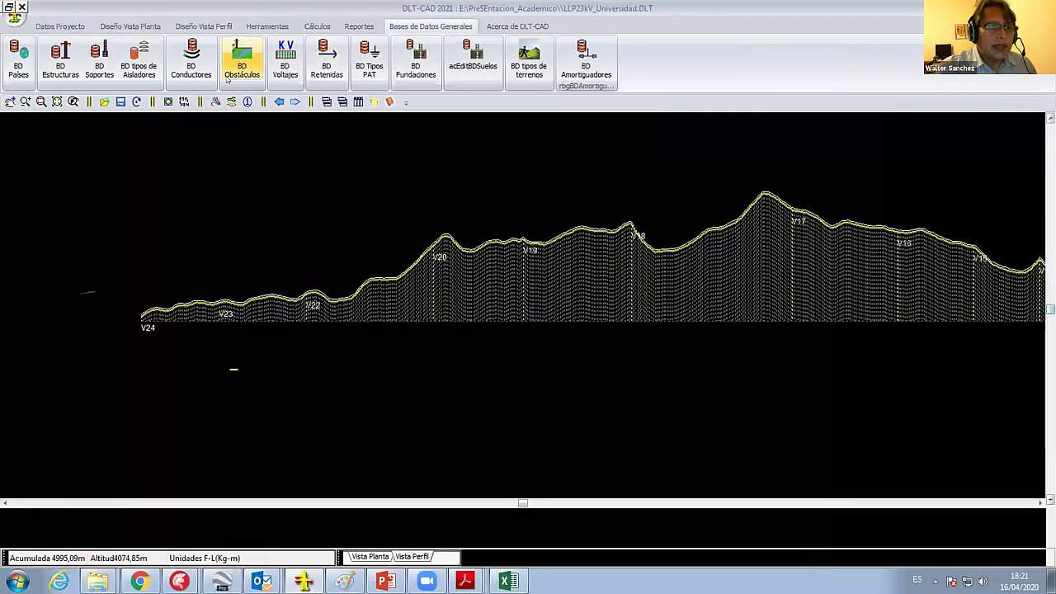
{"action": "left_click", "coordinate": [171, 223]}
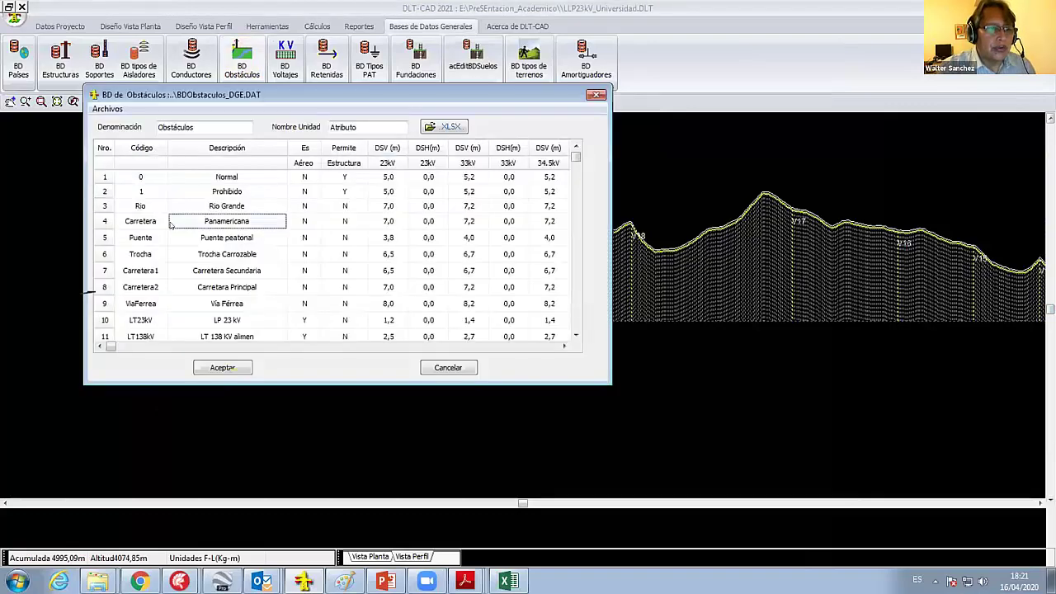
{"action": "key", "text": "Down"}
{"action": "left_click", "coordinate": [389, 219]}
{"action": "key", "text": "Down"}
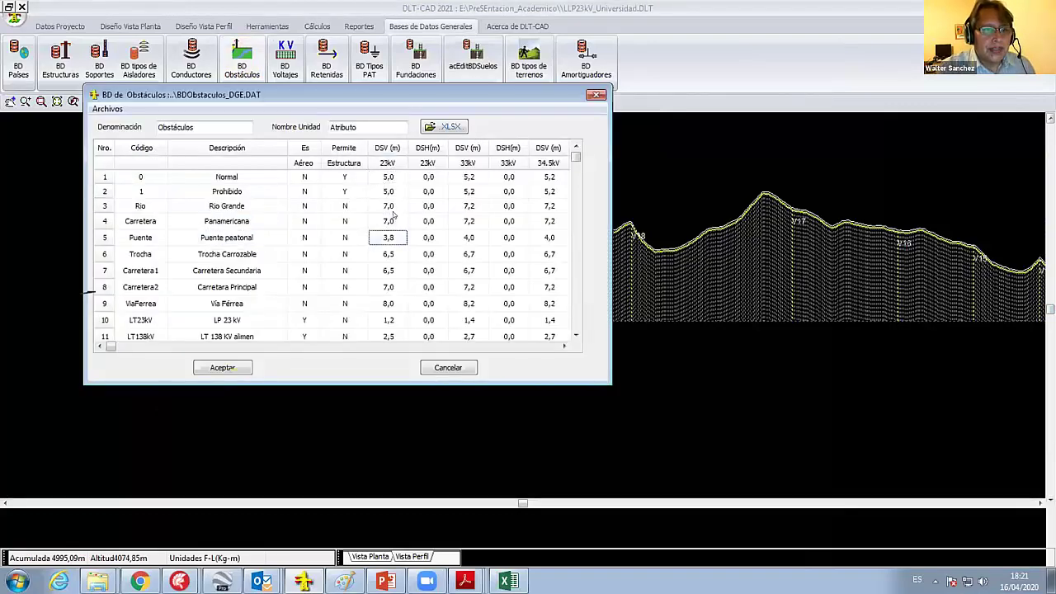
{"action": "key", "text": "Page_Down"}
{"action": "key", "text": "Page_Down"}
{"action": "key", "text": "Up"}
{"action": "key", "text": "Up"}
{"action": "key", "text": "Up"}
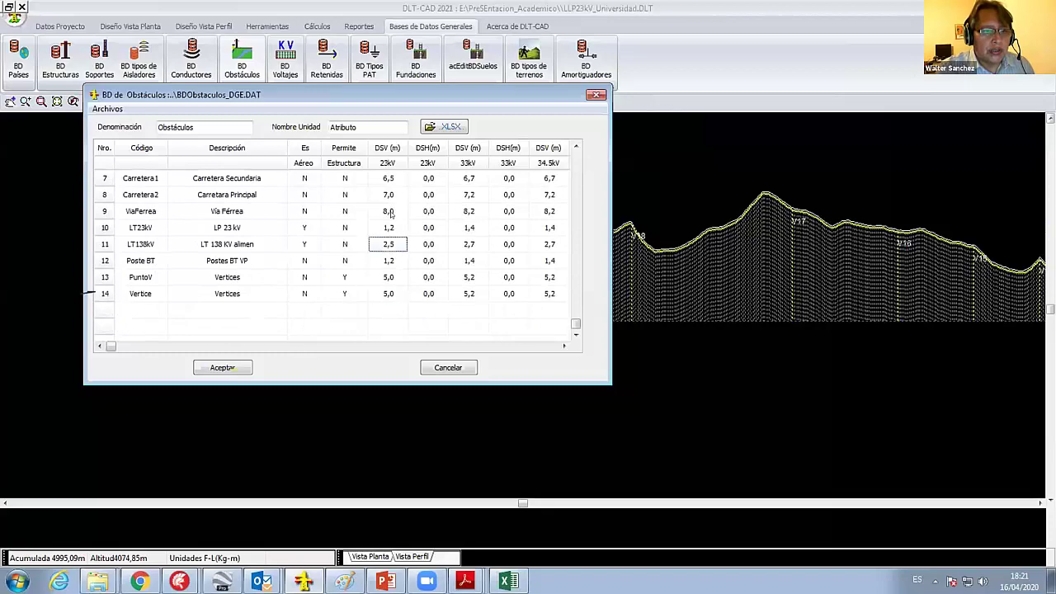
{"action": "key", "text": "Up"}
{"action": "key", "text": "Page_Up"}
{"action": "left_click", "coordinate": [391, 209]}
{"action": "key", "text": "Down"}
{"action": "key", "text": "Down"}
{"action": "key", "text": "Down"}
{"action": "key", "text": "Down"}
{"action": "key", "text": "Down"}
{"action": "key", "text": "Down"}
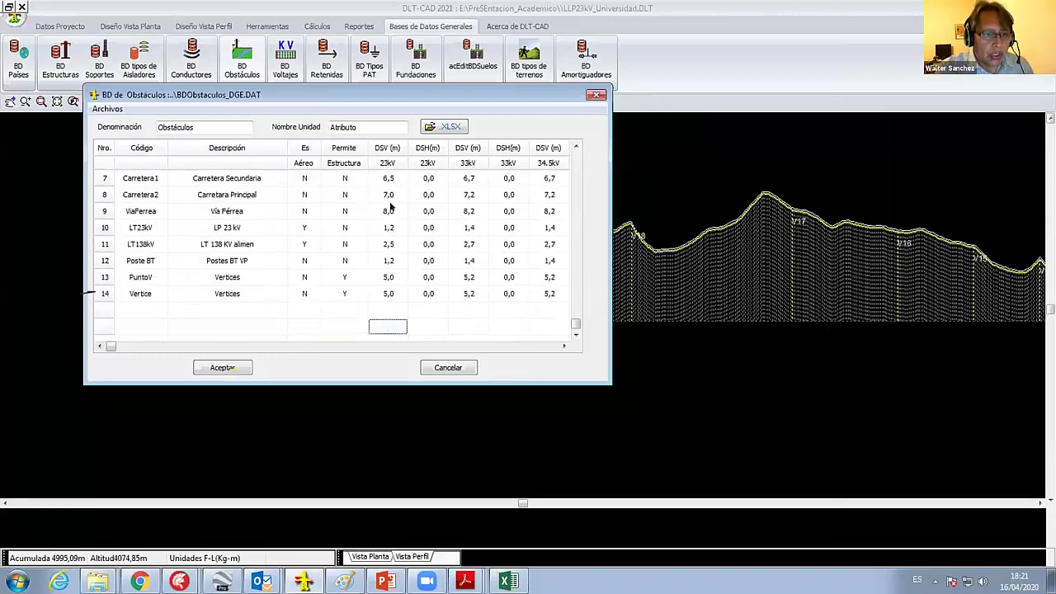
{"action": "left_click", "coordinate": [222, 368]}
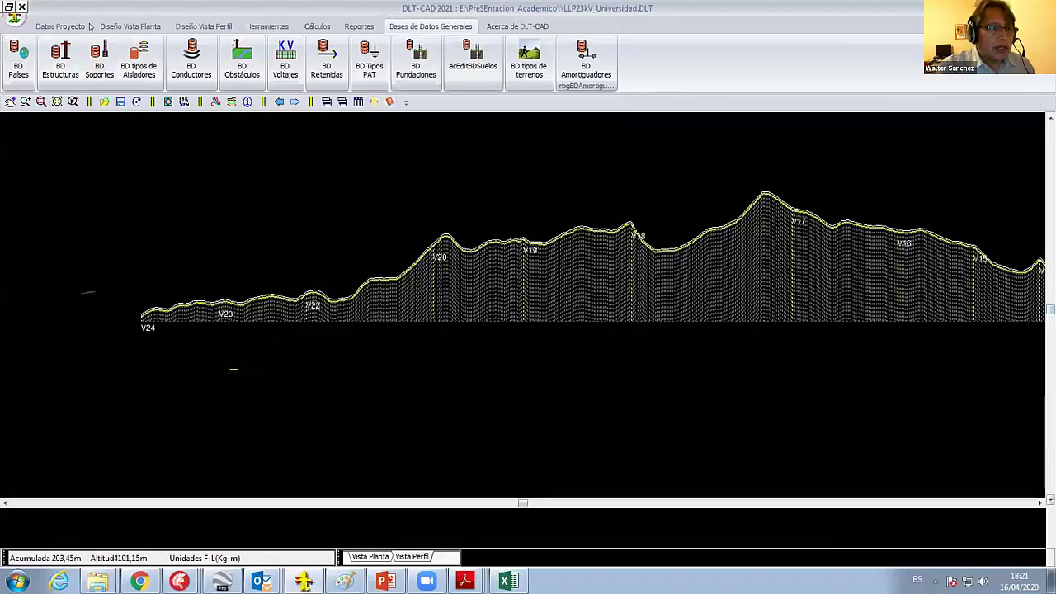
- In Configuración General, keep the voltage at 23kV and set minimum ground clearance to 5,5 m
{"action": "left_click", "coordinate": [204, 27]}
{"action": "left_click", "coordinate": [28, 57]}
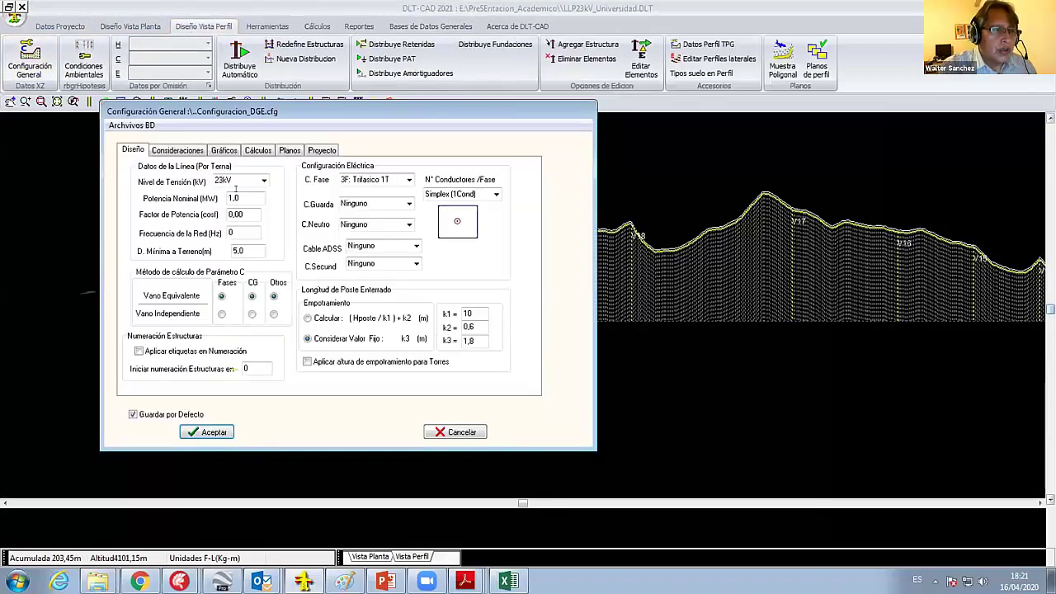
{"action": "left_click", "coordinate": [263, 179]}
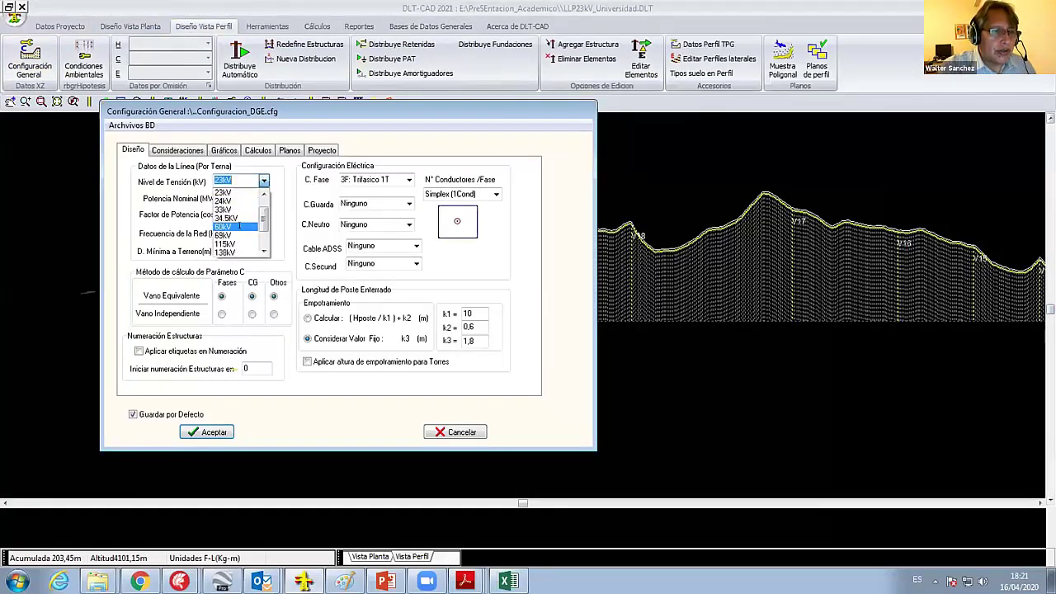
{"action": "left_click", "coordinate": [244, 228]}
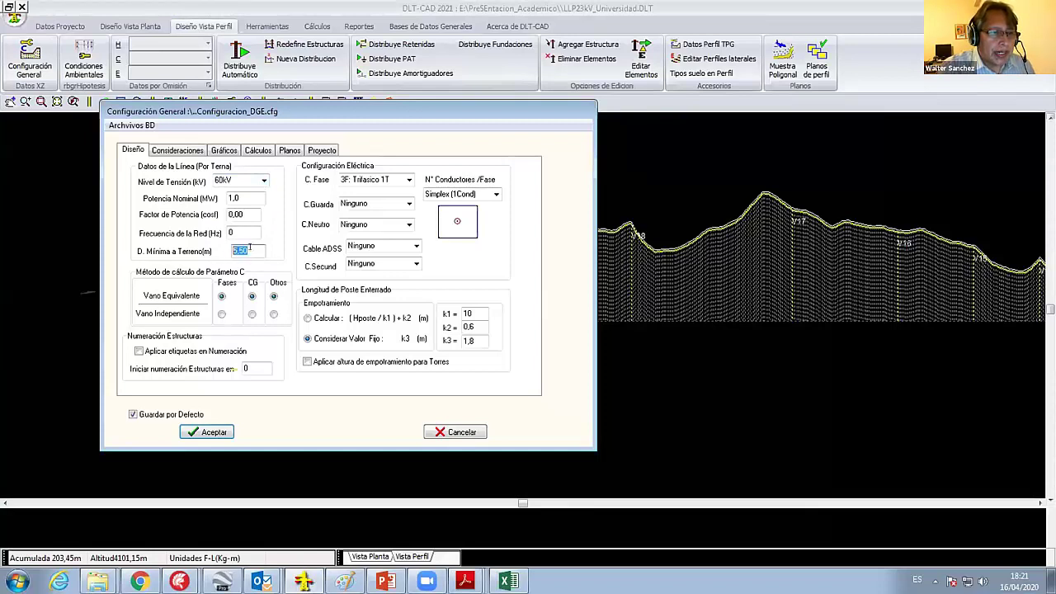
{"action": "left_click", "coordinate": [249, 249]}
{"action": "double_click", "coordinate": [251, 249]}
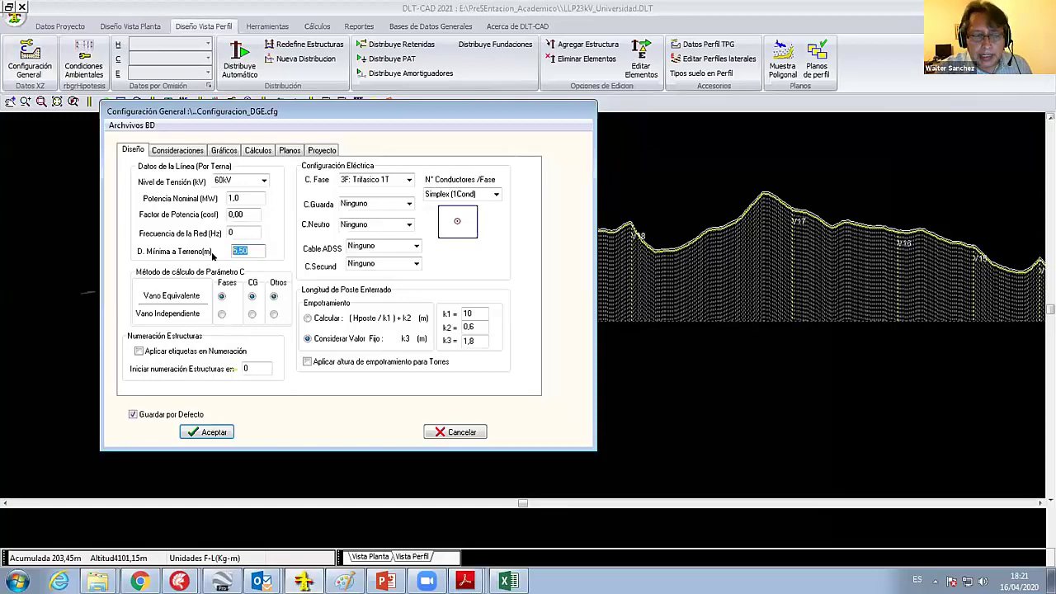
{"action": "left_click", "coordinate": [262, 180]}
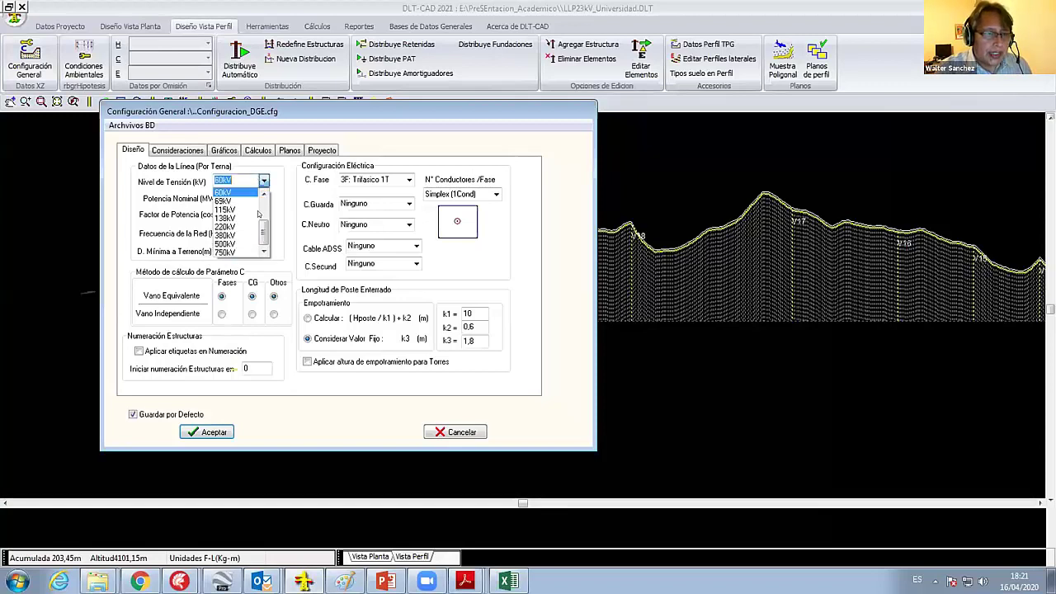
{"action": "left_click", "coordinate": [238, 209]}
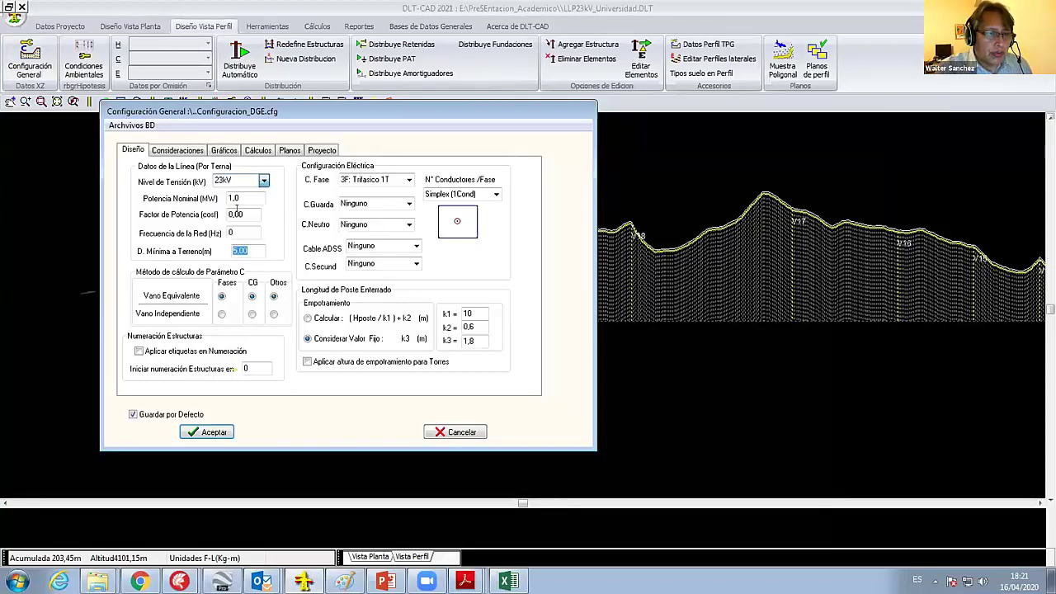
{"action": "double_click", "coordinate": [248, 250]}
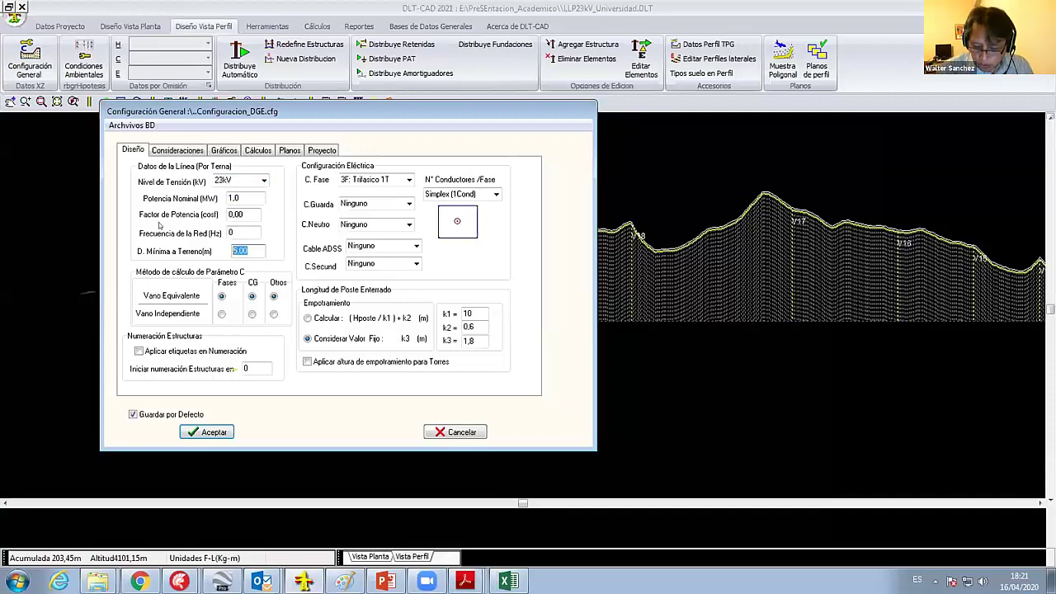
{"action": "key", "text": "BackSpace"}
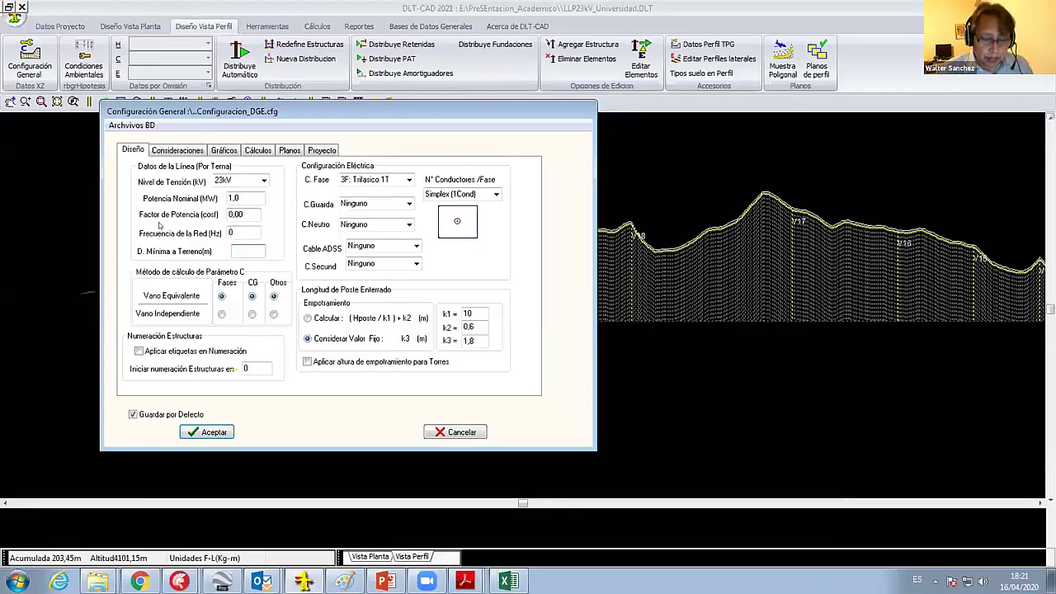
{"action": "type", "text": "5,5"}
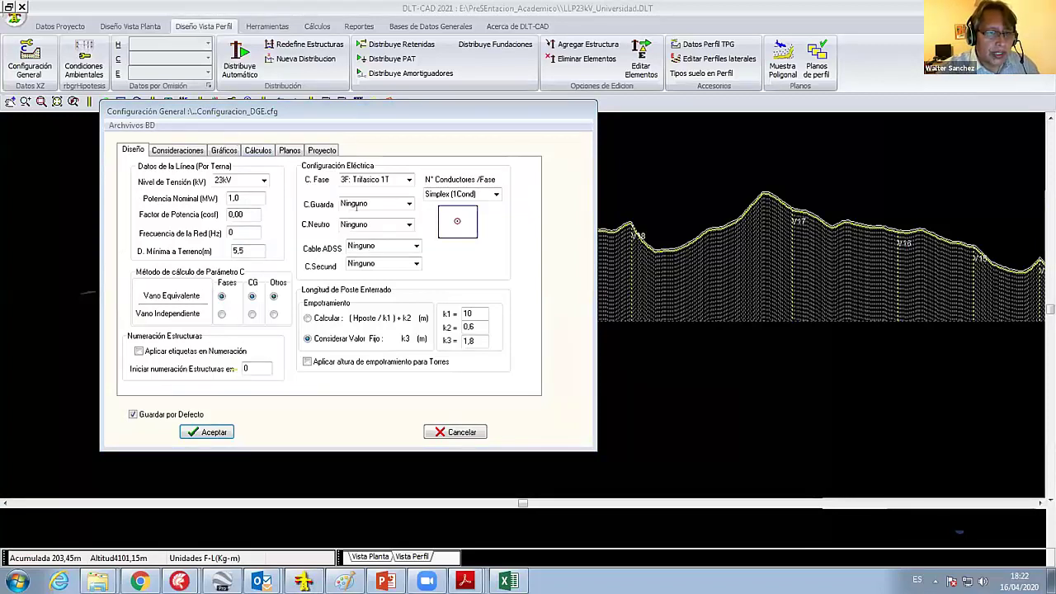
- Keep the phase configuration at 3F: Trifasico 1T
{"action": "left_click", "coordinate": [408, 179]}
{"action": "left_click", "coordinate": [385, 226]}
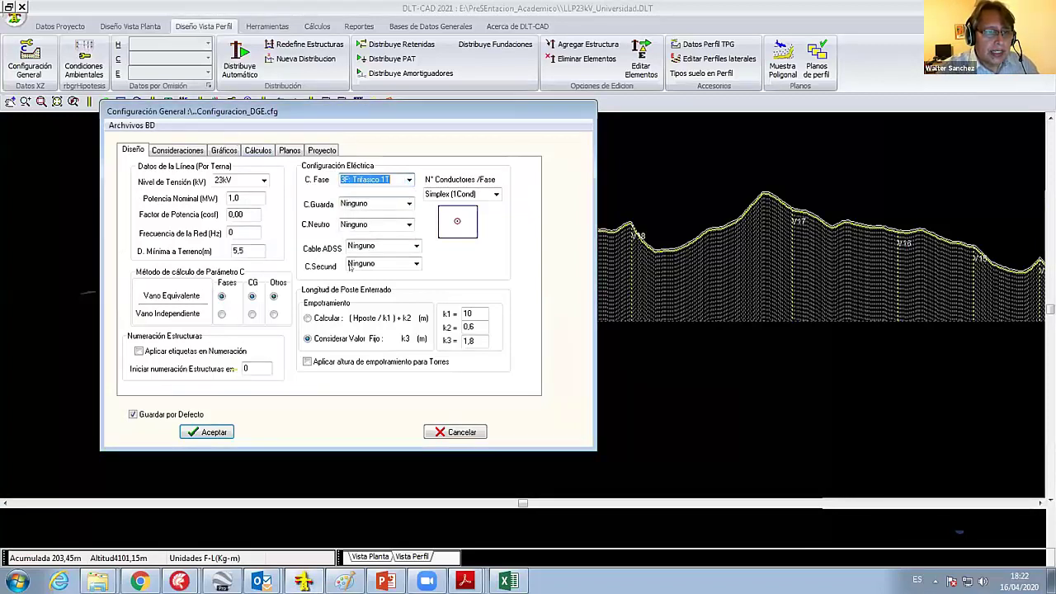
{"action": "left_click", "coordinate": [478, 312]}
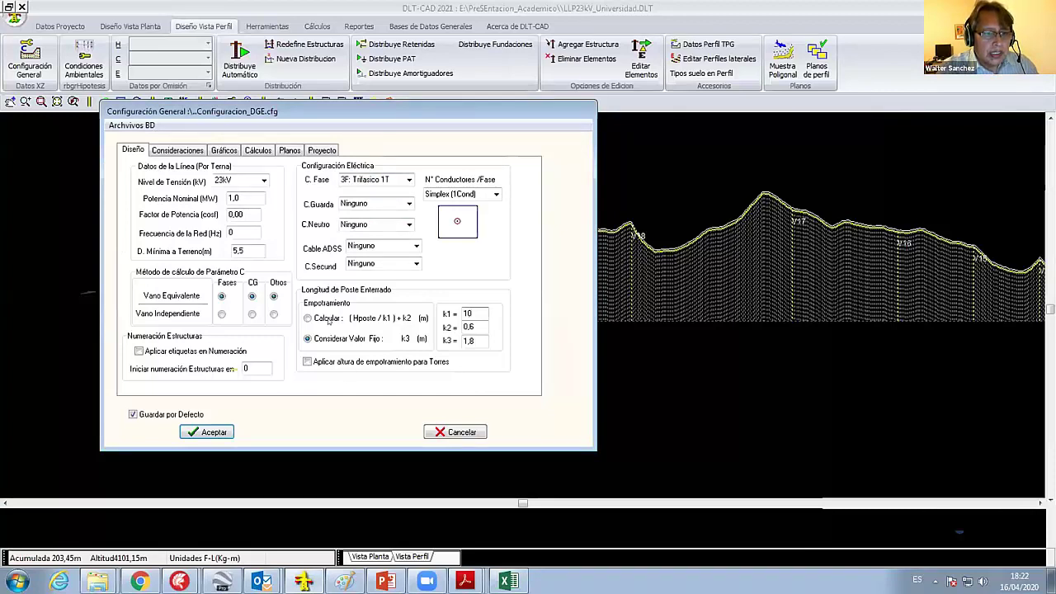
- Switch embedded pole length to Calcular with coefficients k1 = 10 and k2 = 0,6
{"action": "left_click", "coordinate": [329, 320]}
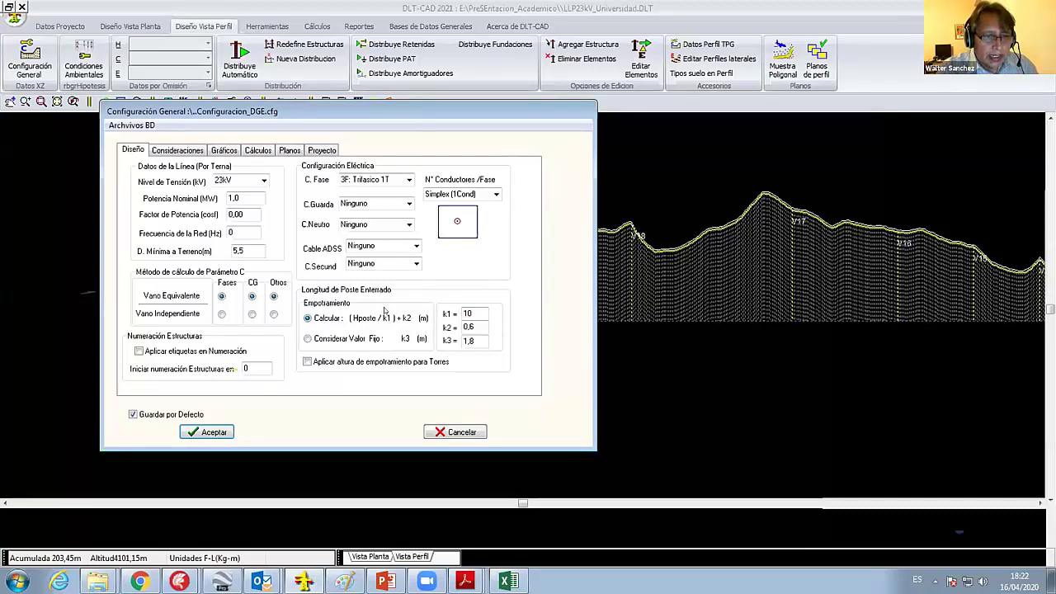
{"action": "double_click", "coordinate": [469, 314]}
{"action": "type", "text": "0,6"}
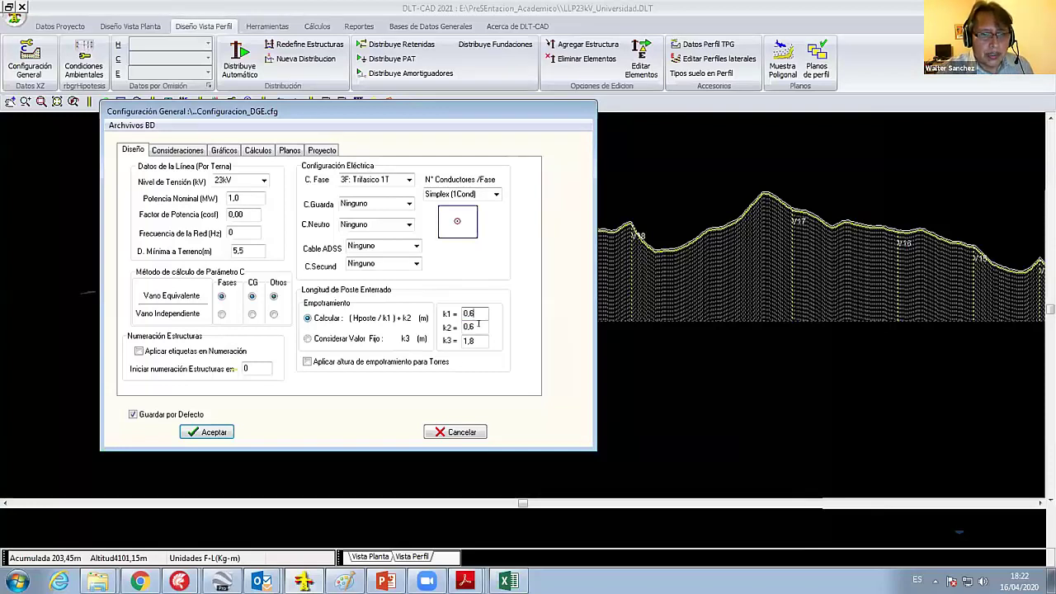
{"action": "left_click_drag", "start_coordinate": [476, 313], "coordinate": [439, 318]}
{"action": "type", "text": "10"}
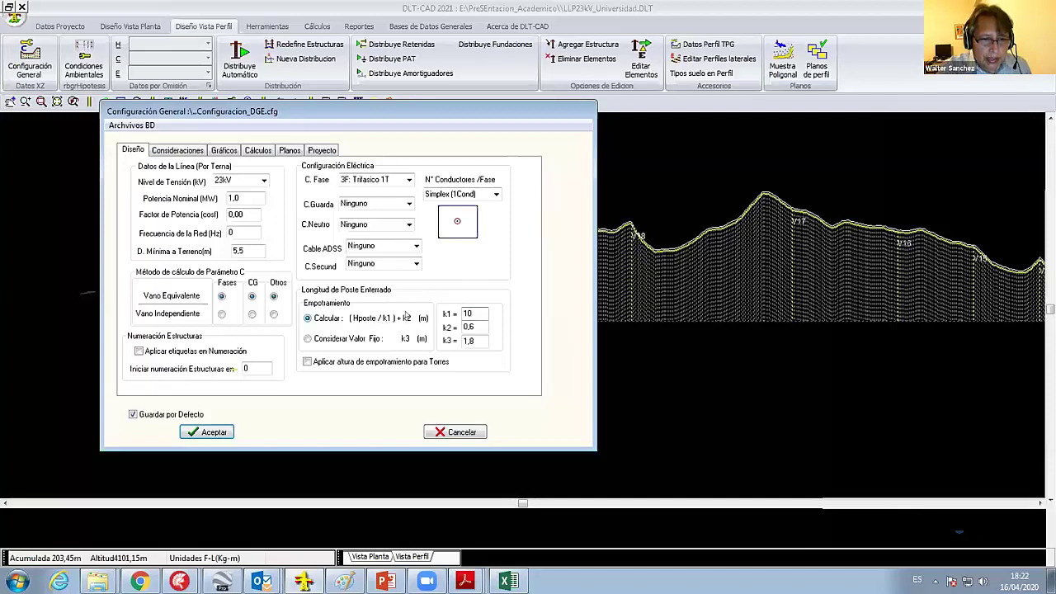
{"action": "double_click", "coordinate": [473, 326]}
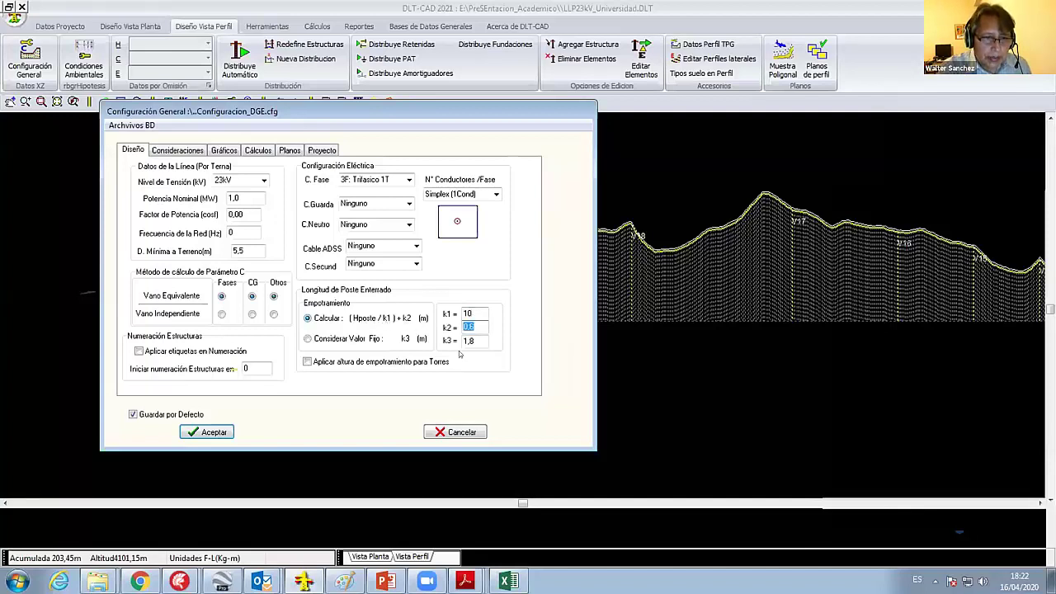
{"action": "left_click", "coordinate": [472, 313]}
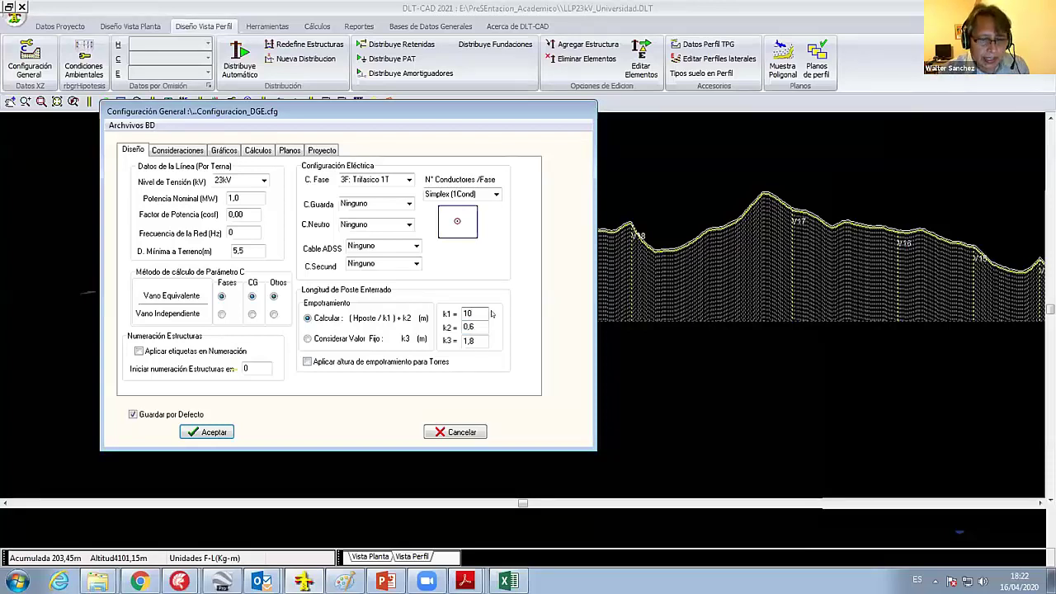
{"action": "double_click", "coordinate": [472, 326]}
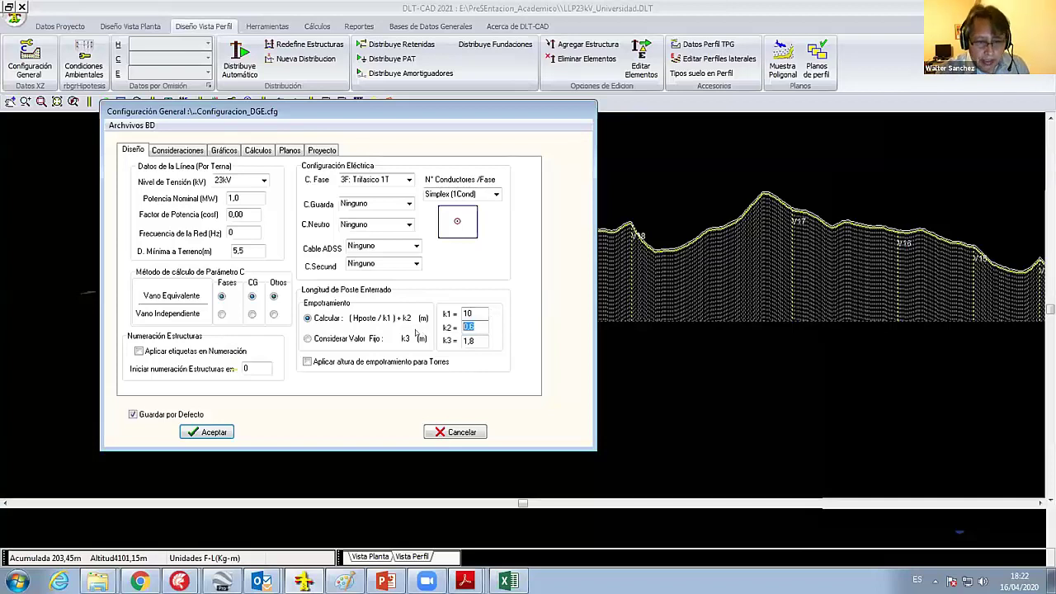
{"action": "type", "text": "0"}
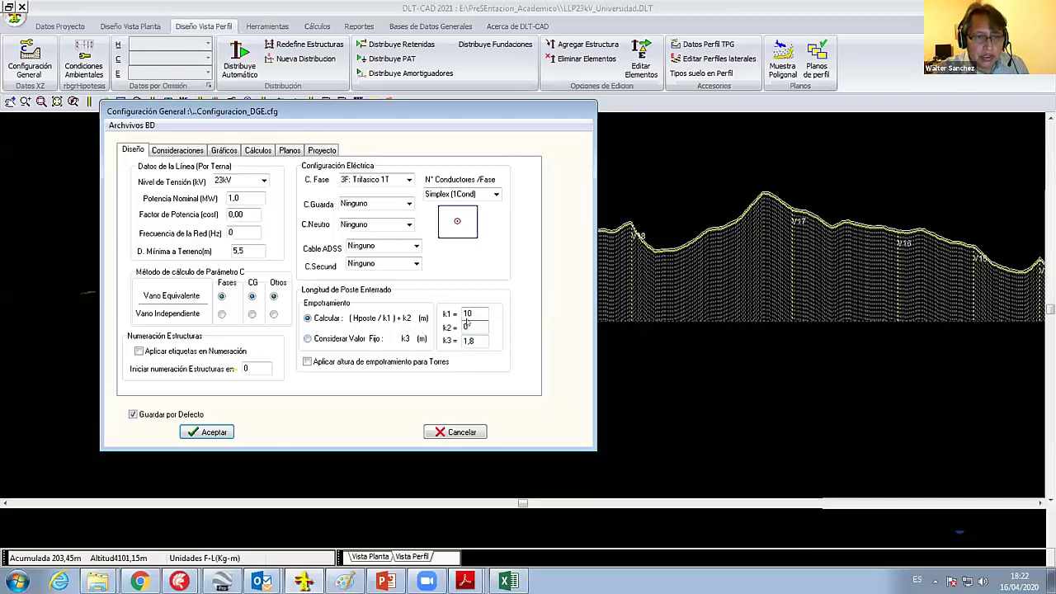
{"action": "double_click", "coordinate": [467, 313]}
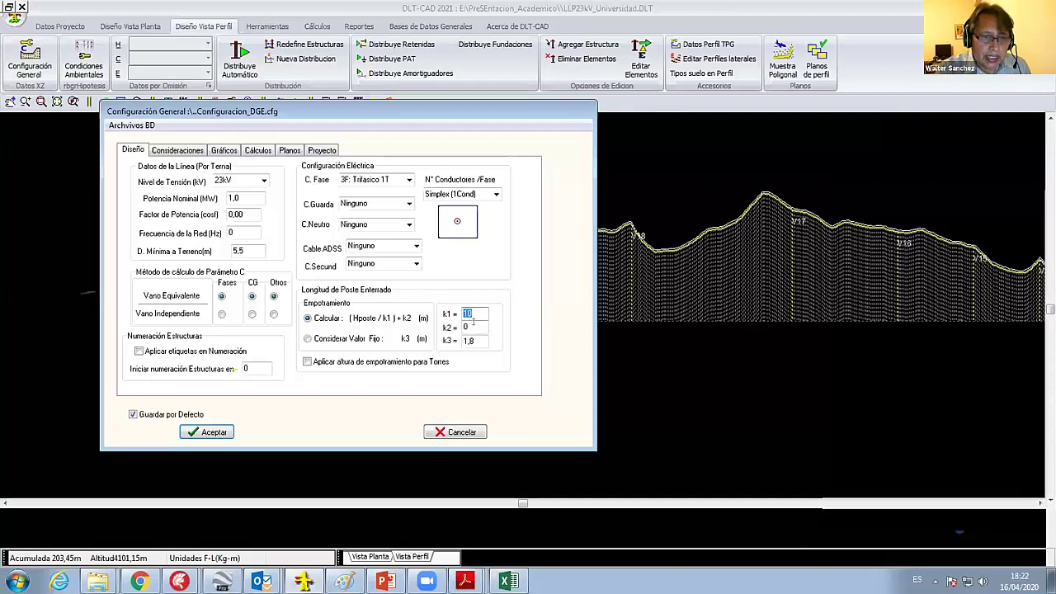
{"action": "left_click", "coordinate": [473, 323]}
{"action": "type", "text": ",6"}
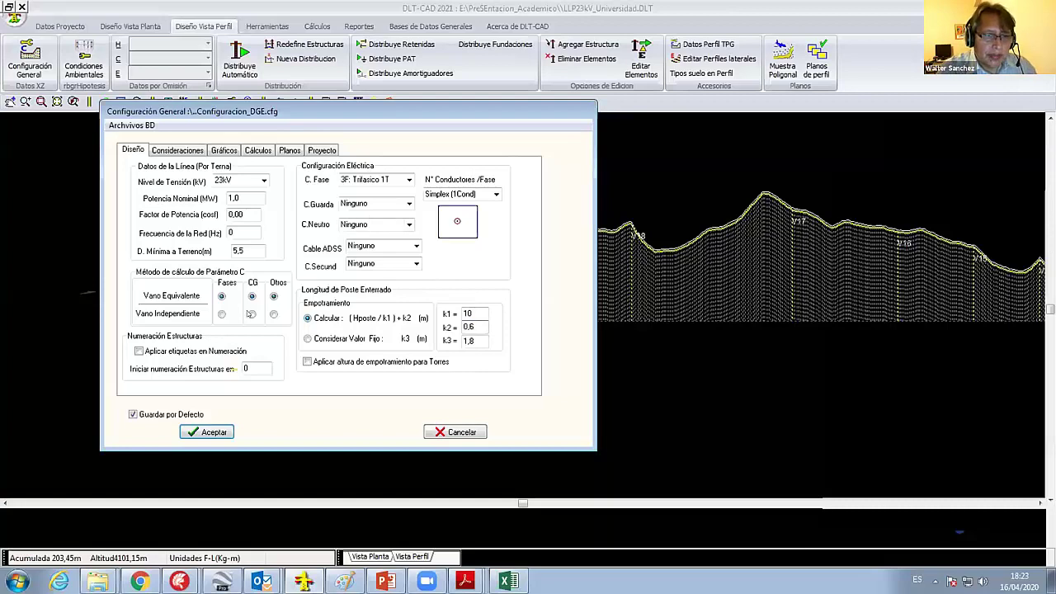
- Check the 40,0 minimum span under Consideraciones, then accept the configuration
{"action": "left_click", "coordinate": [176, 150]}
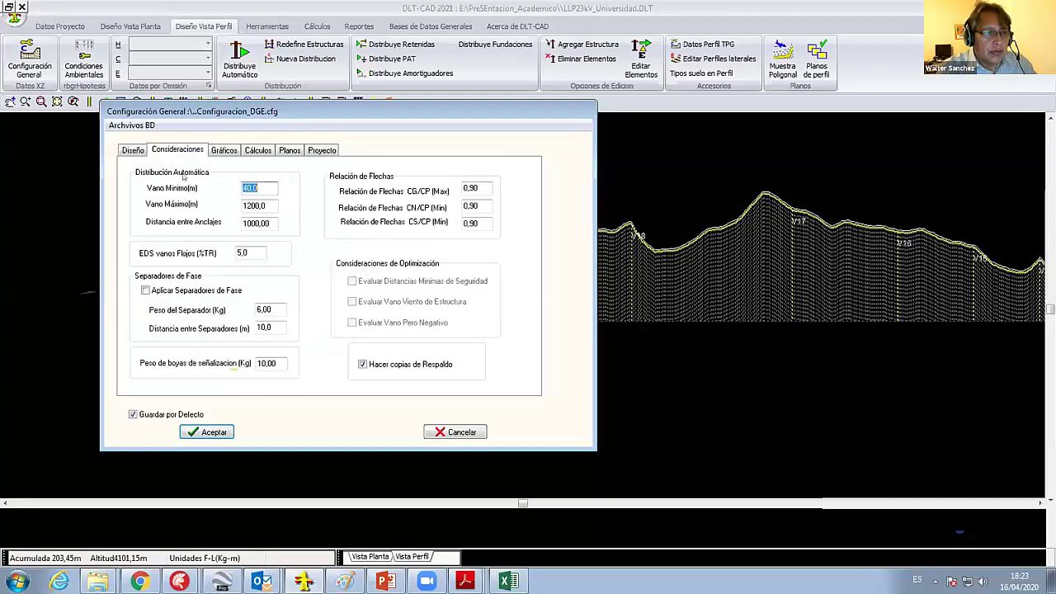
{"action": "left_click", "coordinate": [268, 194]}
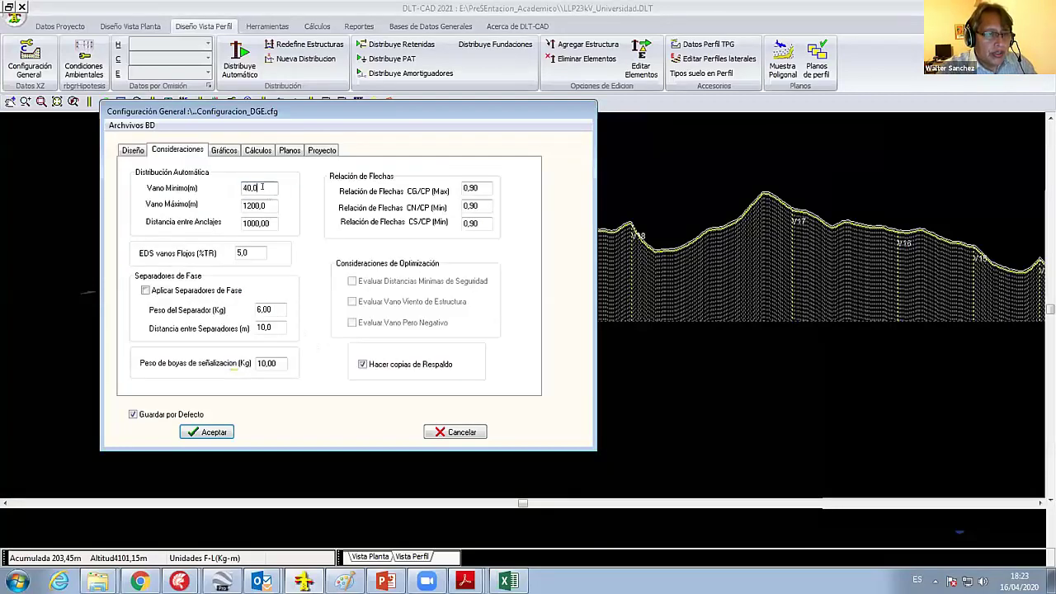
{"action": "left_click_drag", "start_coordinate": [262, 187], "coordinate": [207, 185]}
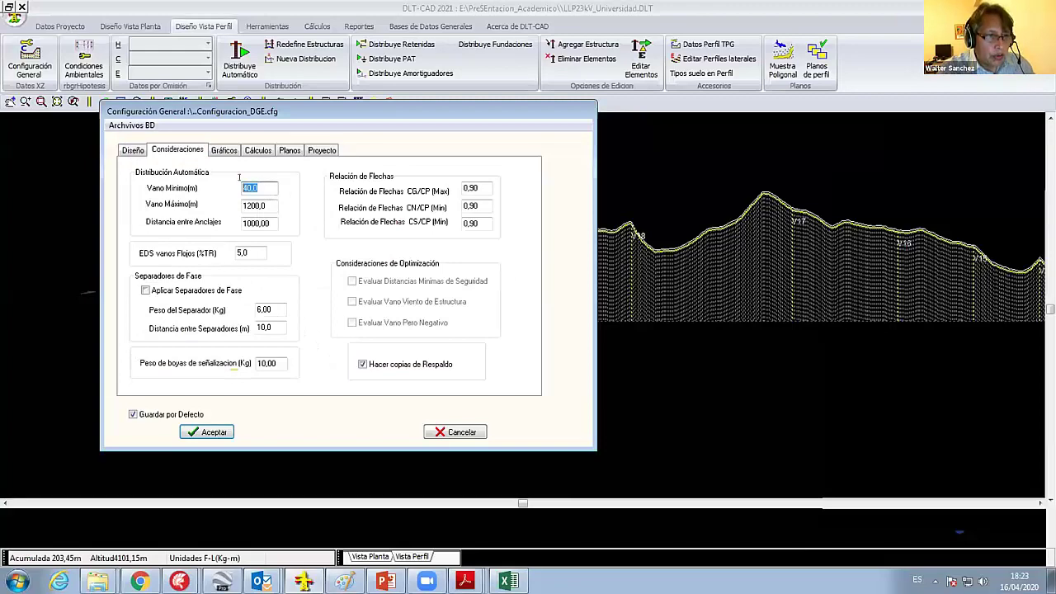
{"action": "left_click", "coordinate": [133, 150]}
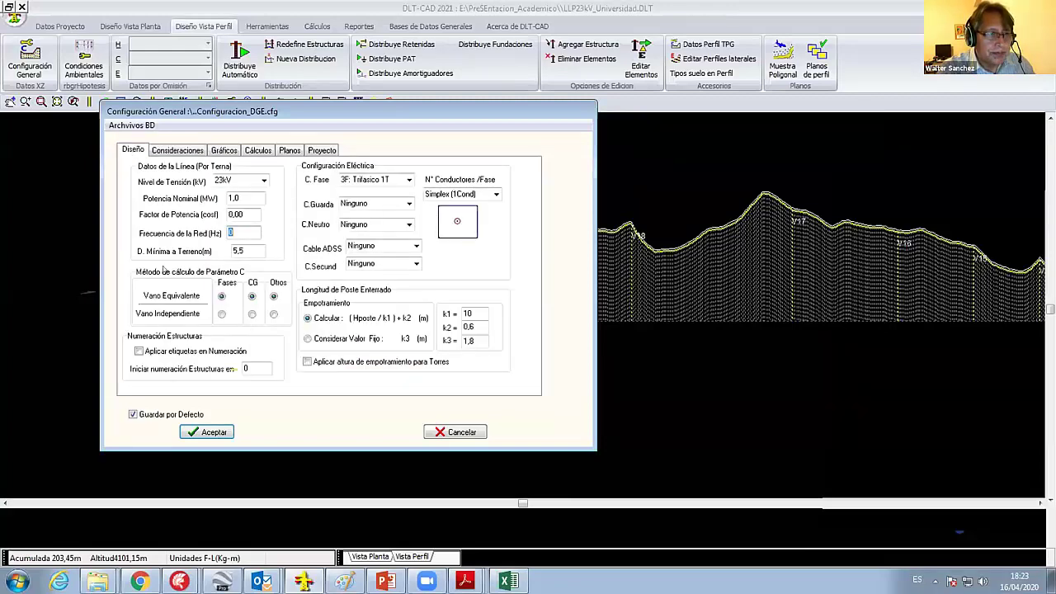
{"action": "left_click", "coordinate": [207, 432]}
- Open the Condiciones Ambientales table and move it clear of the profile
{"action": "scroll", "coordinate": [302, 357], "scroll_direction": "down", "scroll_amount": 2}
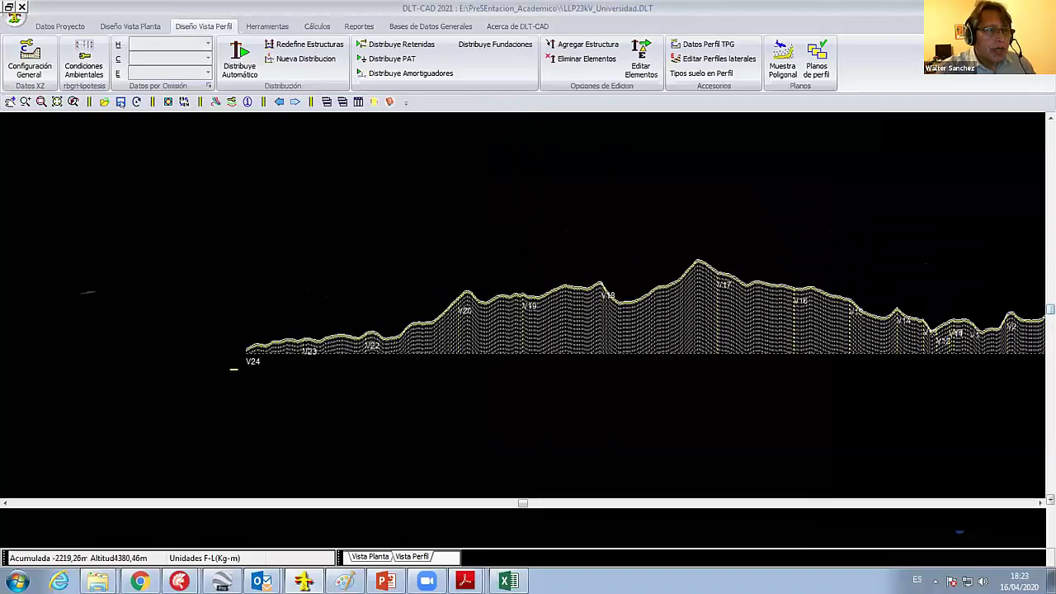
{"action": "scroll", "coordinate": [234, 369], "scroll_direction": "up", "scroll_amount": 2}
{"action": "scroll", "coordinate": [234, 369], "scroll_direction": "up", "scroll_amount": 2}
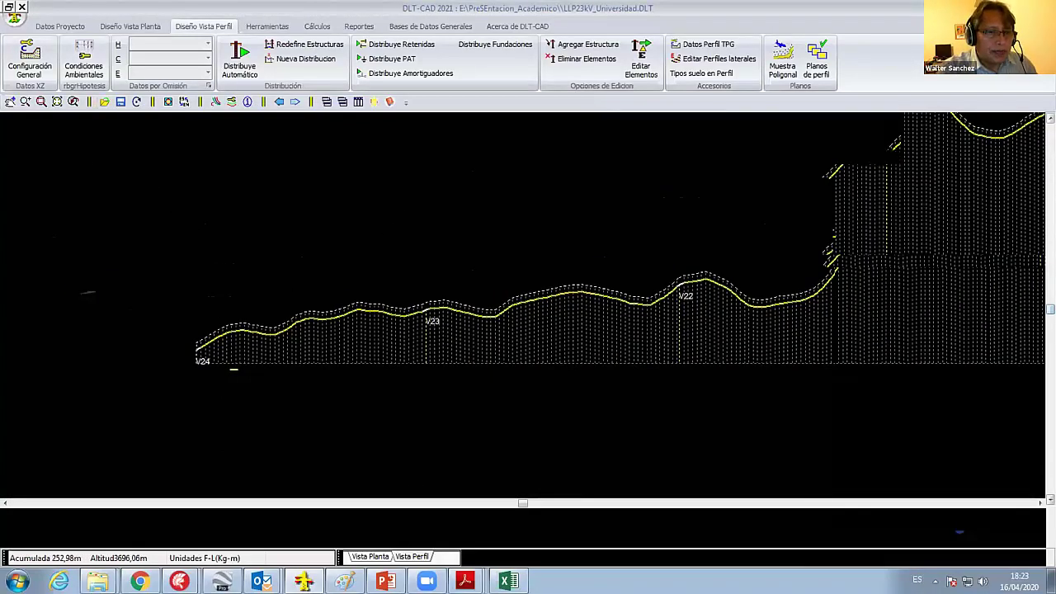
{"action": "left_click", "coordinate": [84, 59]}
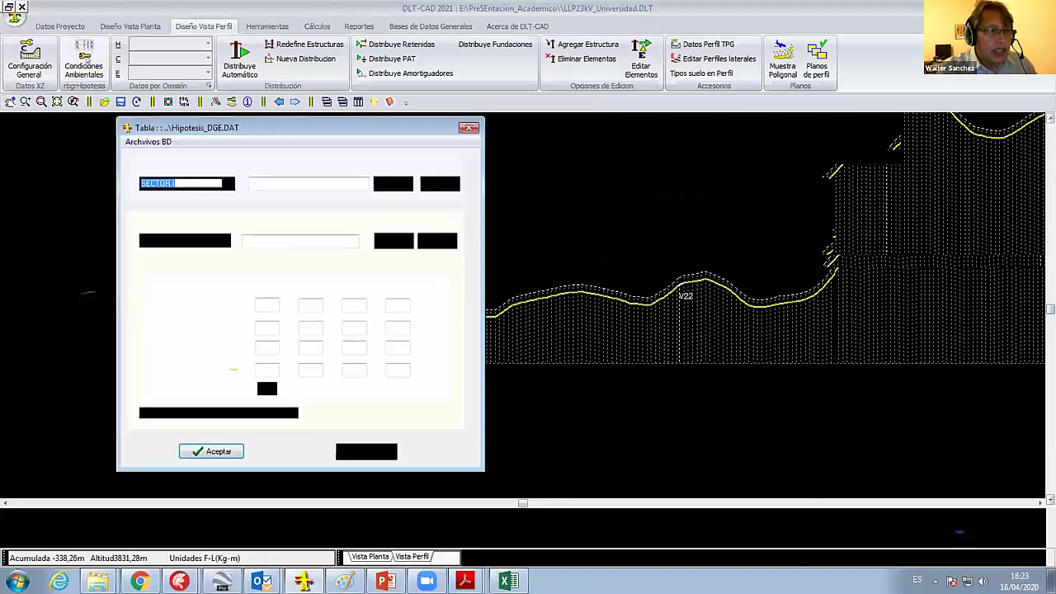
{"action": "left_click_drag", "start_coordinate": [240, 126], "coordinate": [322, 73]}
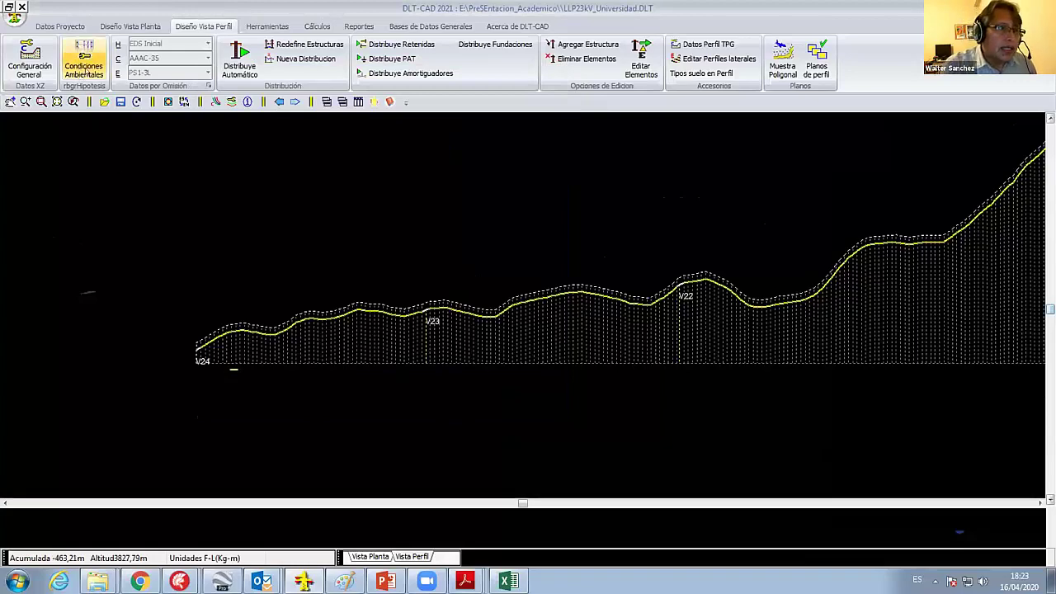
{"action": "left_click", "coordinate": [86, 60]}
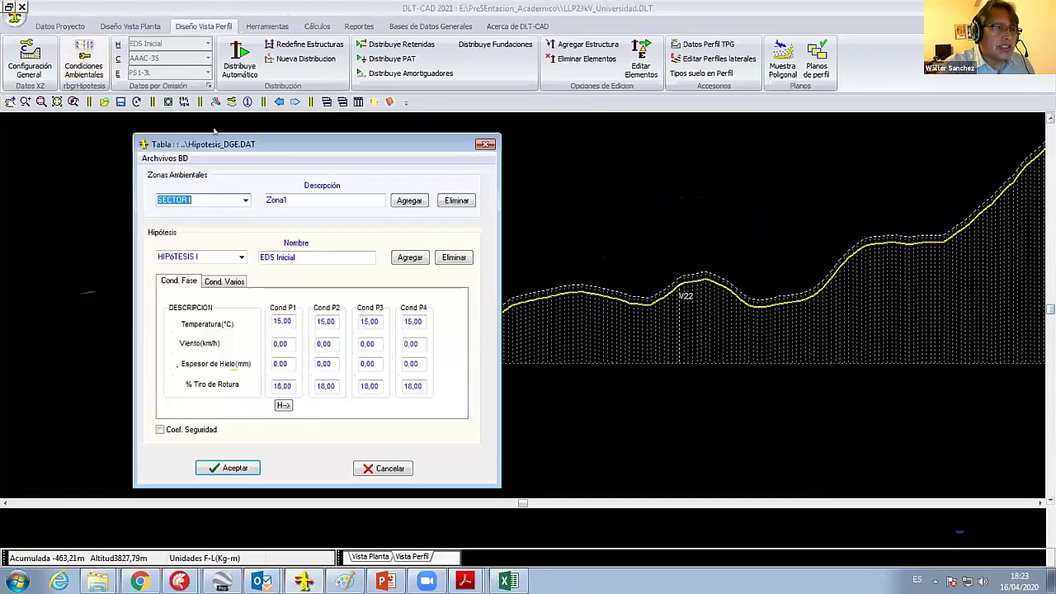
{"action": "left_click_drag", "start_coordinate": [228, 140], "coordinate": [252, 91]}
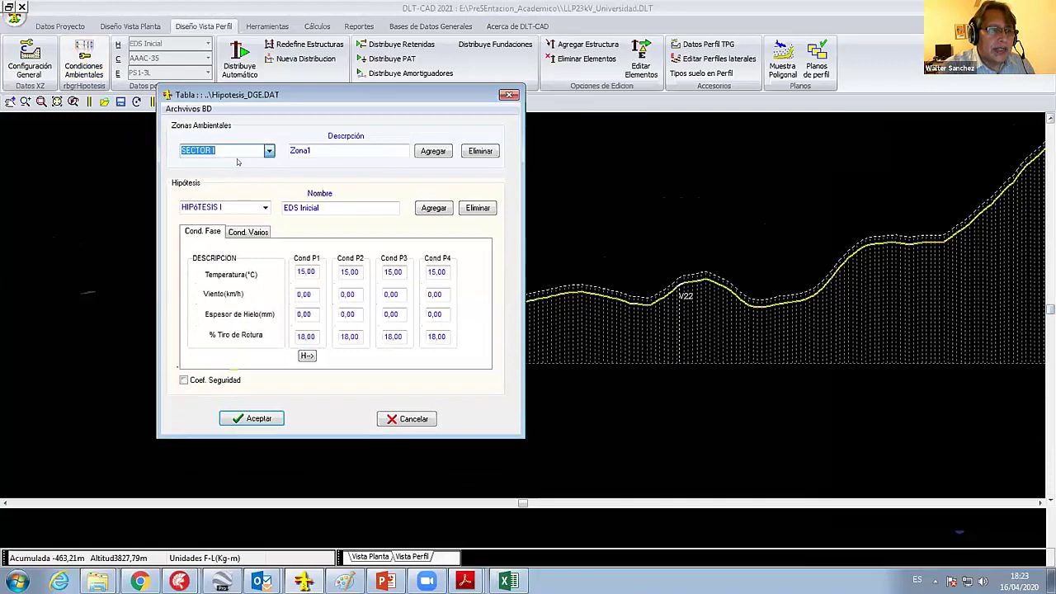
- Browse SECTOR I hypotheses HIPOTESIS I (EDS Inicial), II (Maximo Viento) and IV
{"action": "left_click", "coordinate": [262, 209]}
{"action": "left_click", "coordinate": [258, 216]}
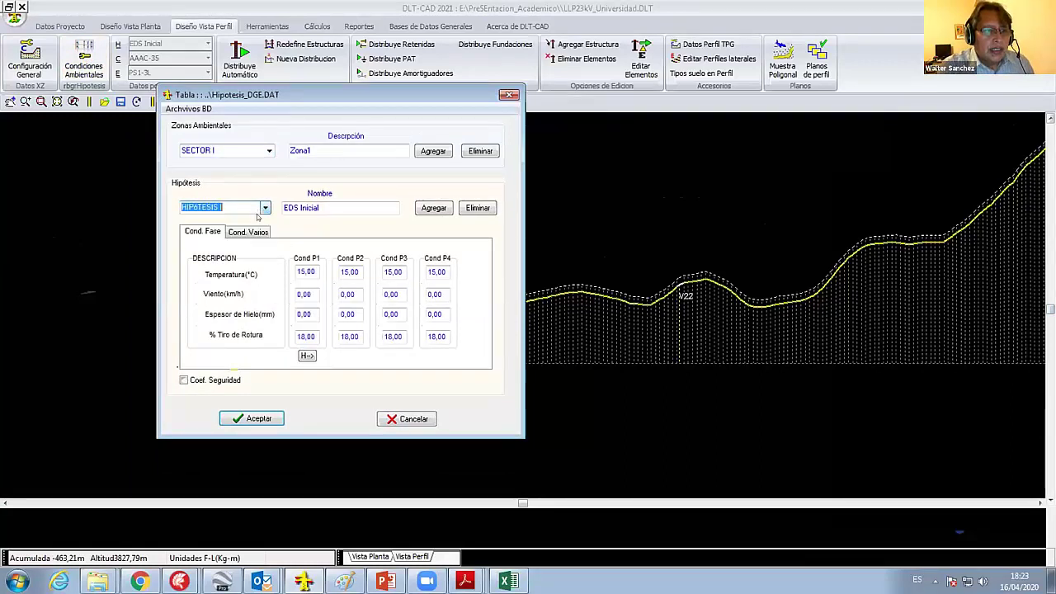
{"action": "left_click_drag", "start_coordinate": [179, 250], "coordinate": [161, 435]}
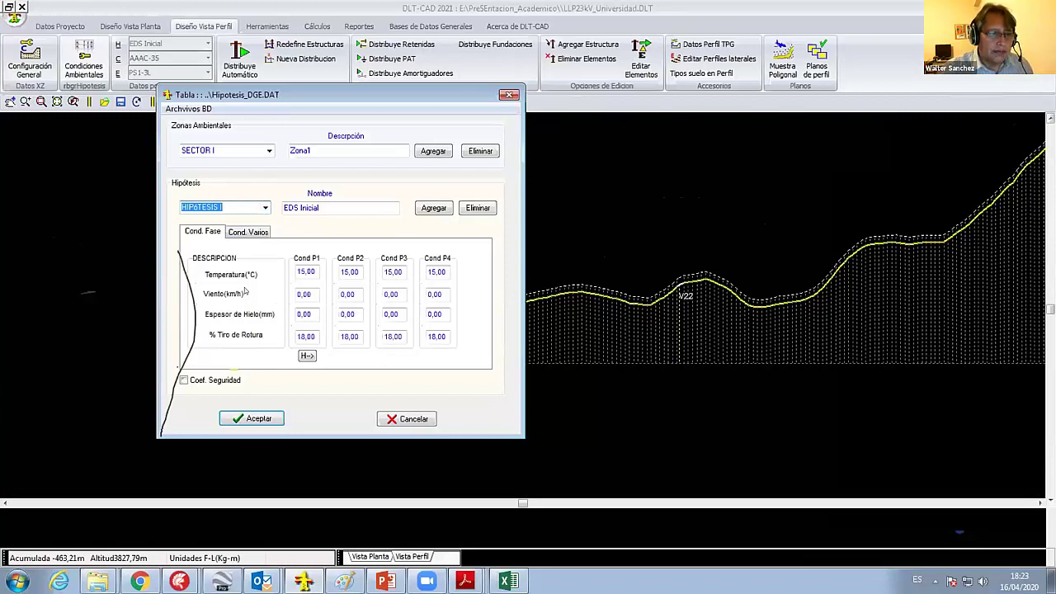
{"action": "key", "text": "Down"}
{"action": "left_click", "coordinate": [234, 151]}
{"action": "left_click", "coordinate": [231, 164]}
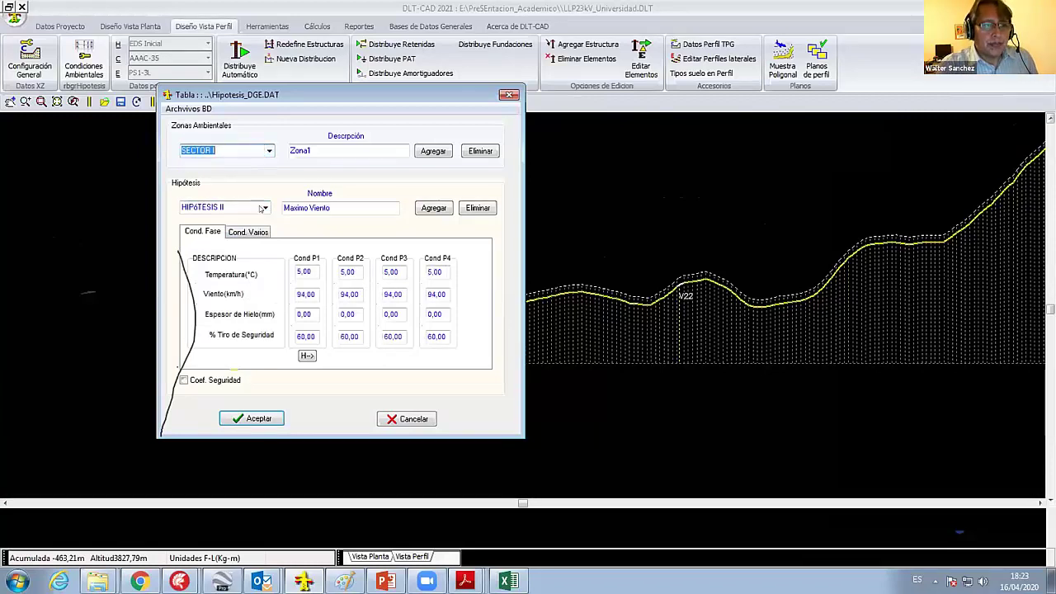
{"action": "left_click", "coordinate": [265, 208]}
{"action": "key", "text": "Up"}
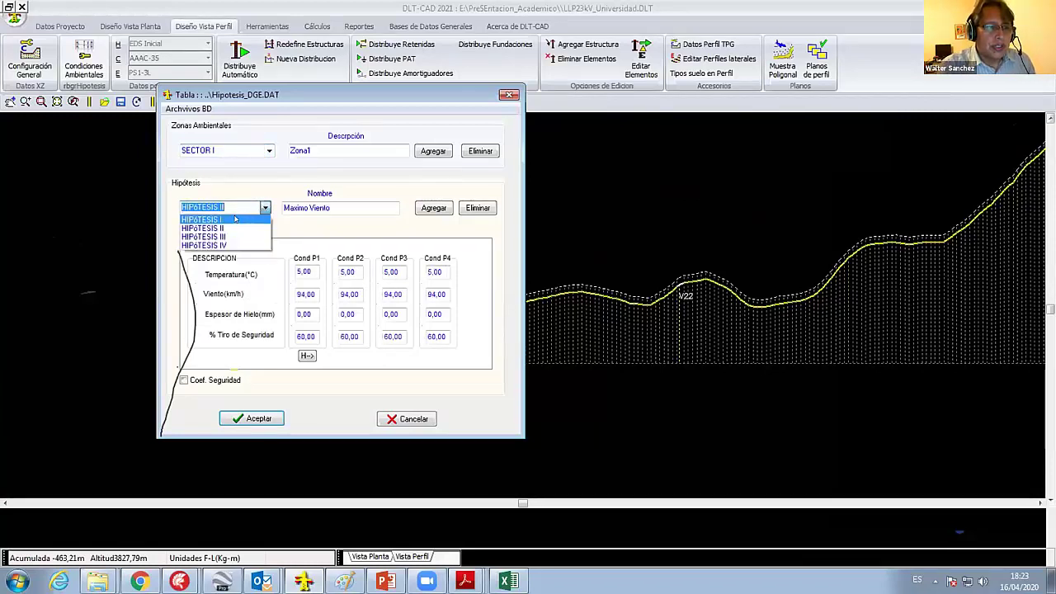
{"action": "key", "text": "Return"}
{"action": "left_click", "coordinate": [264, 207]}
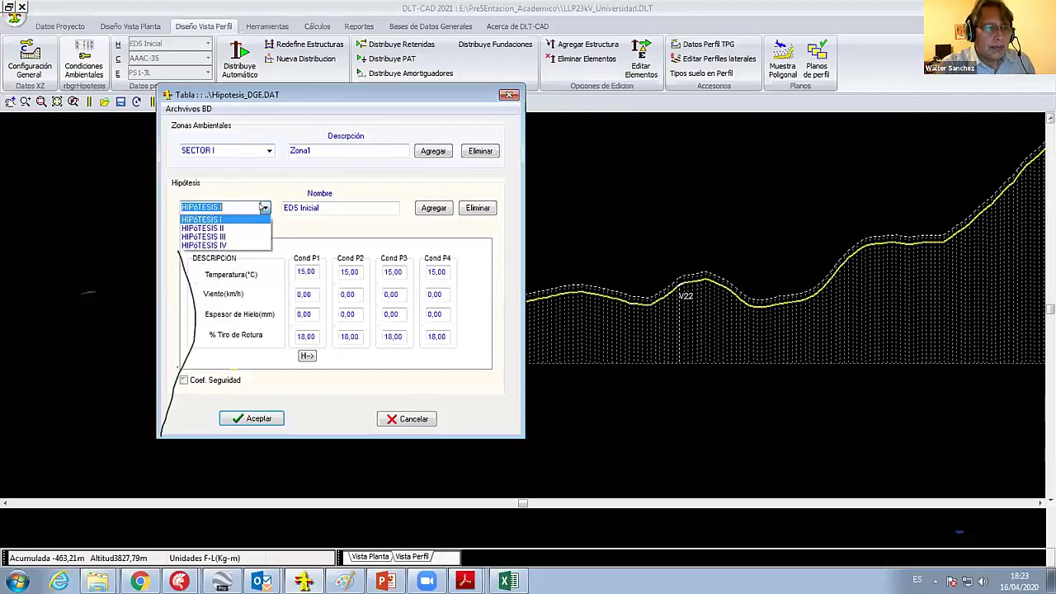
{"action": "left_click", "coordinate": [225, 246]}
- In Windows Explorer, go up to drive E: and open the PreSEntacion_Academico folder
{"action": "left_click", "coordinate": [98, 582]}
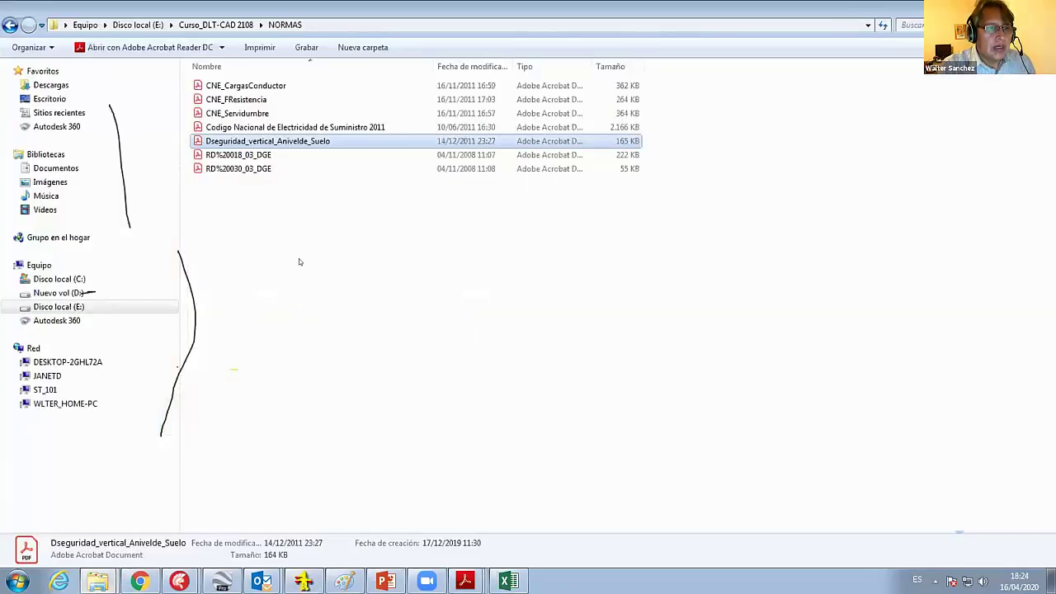
{"action": "left_click", "coordinate": [138, 25]}
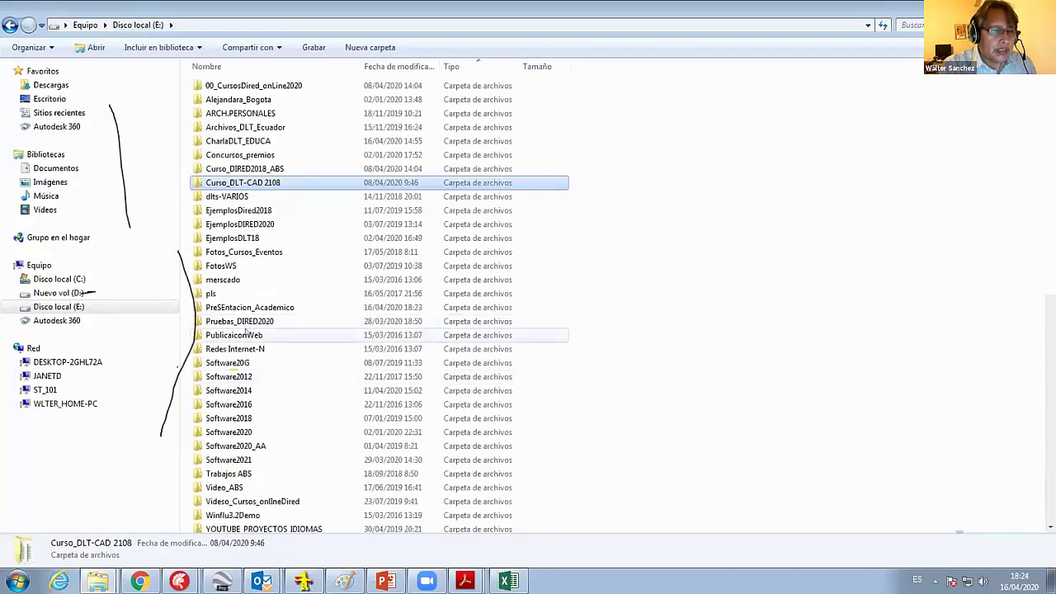
{"action": "double_click", "coordinate": [244, 309]}
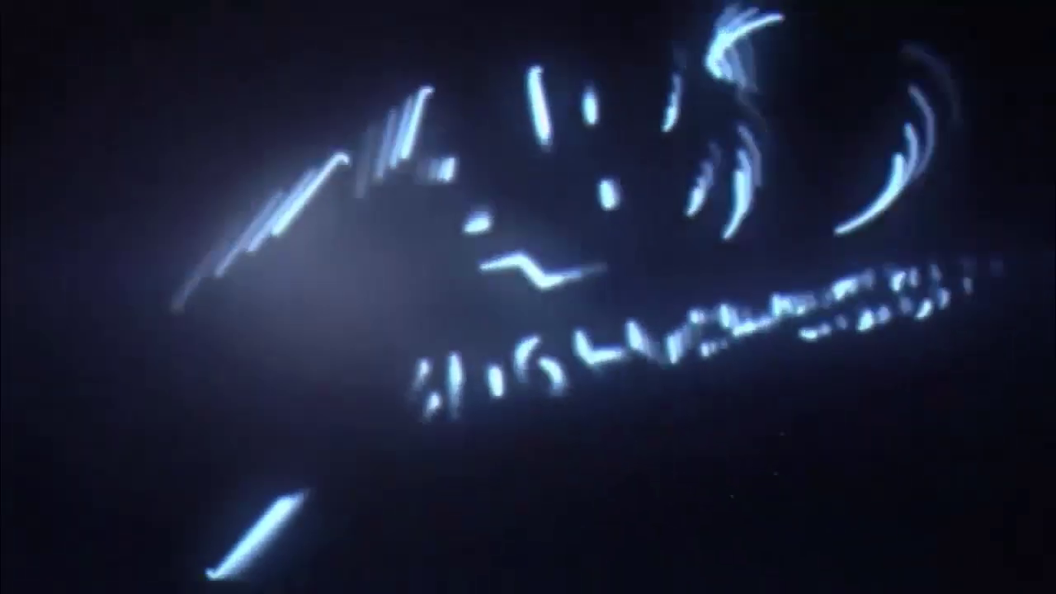